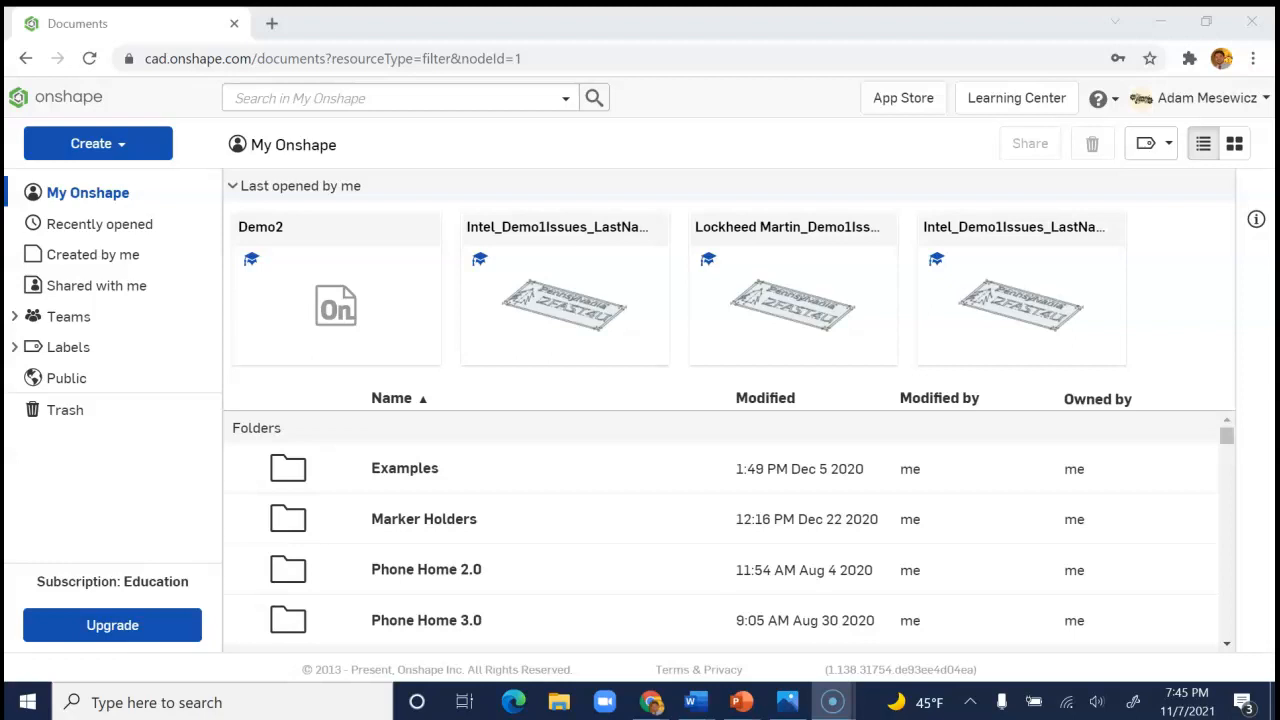
# Create a new document named ClassName_Demo2_LastName and open its Part Studio.
pyautogui.click(138, 141)
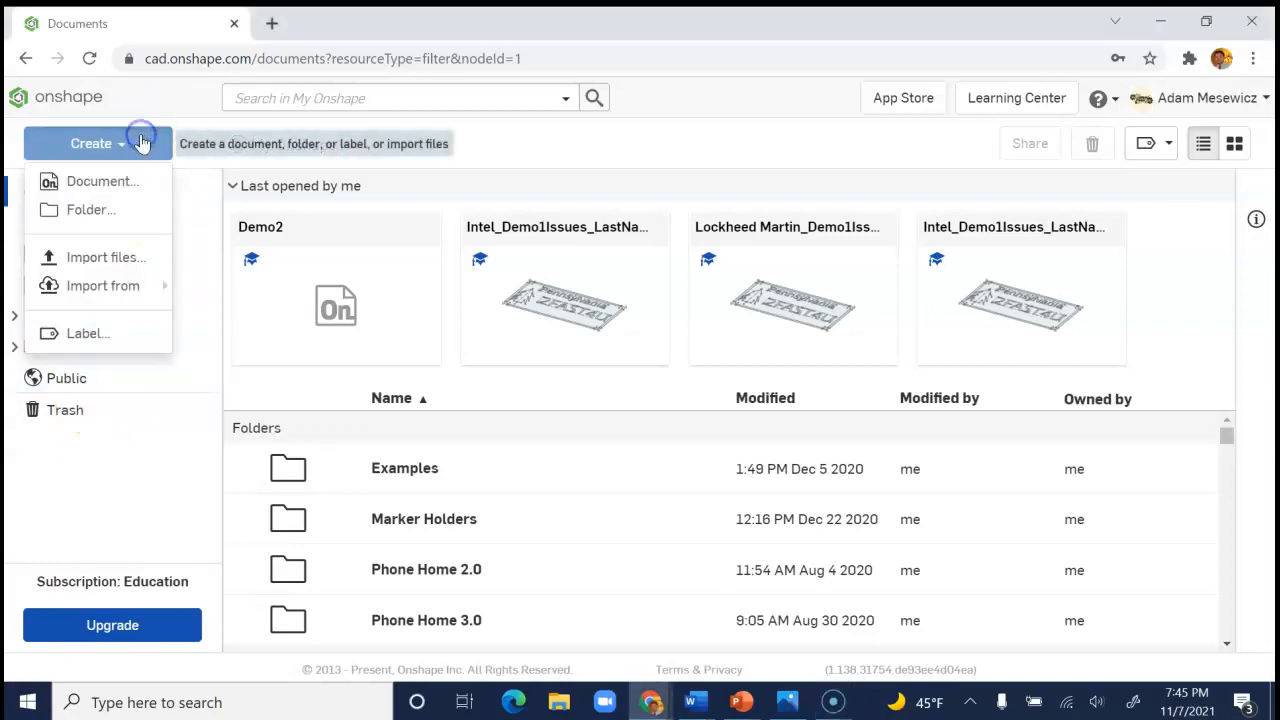
pyautogui.click(110, 181)
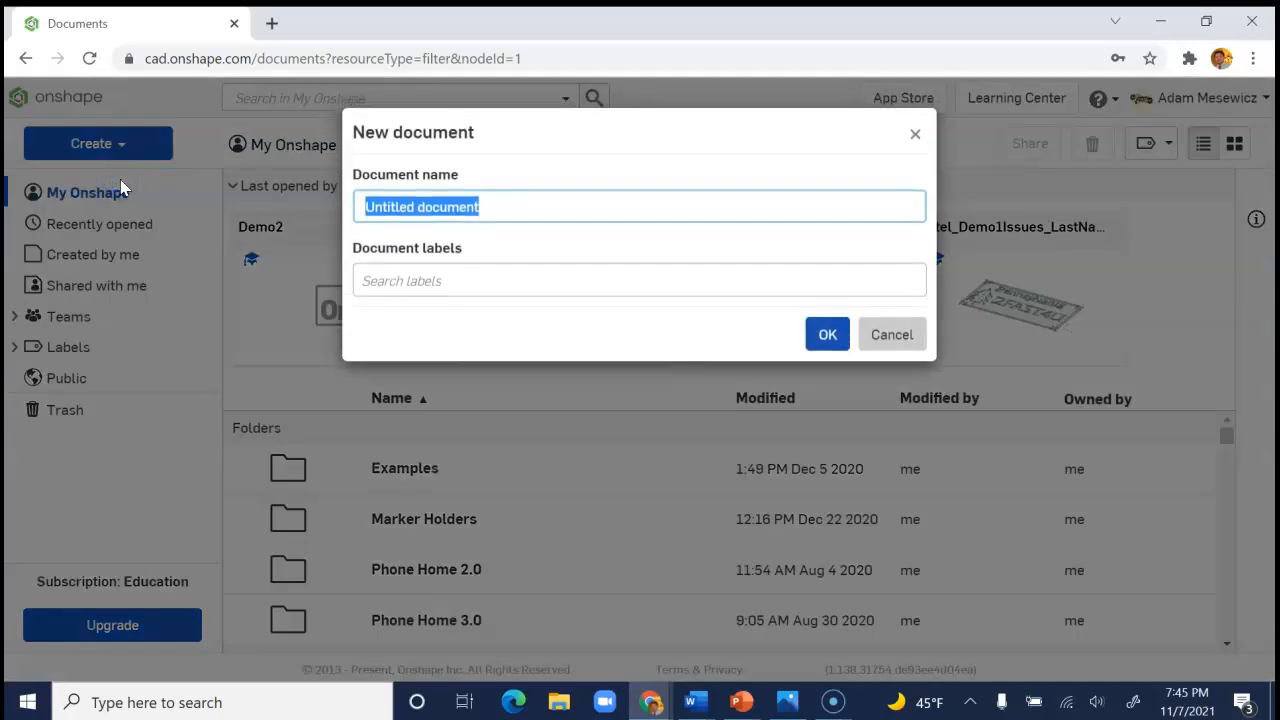
pyautogui.press('BackSpace')
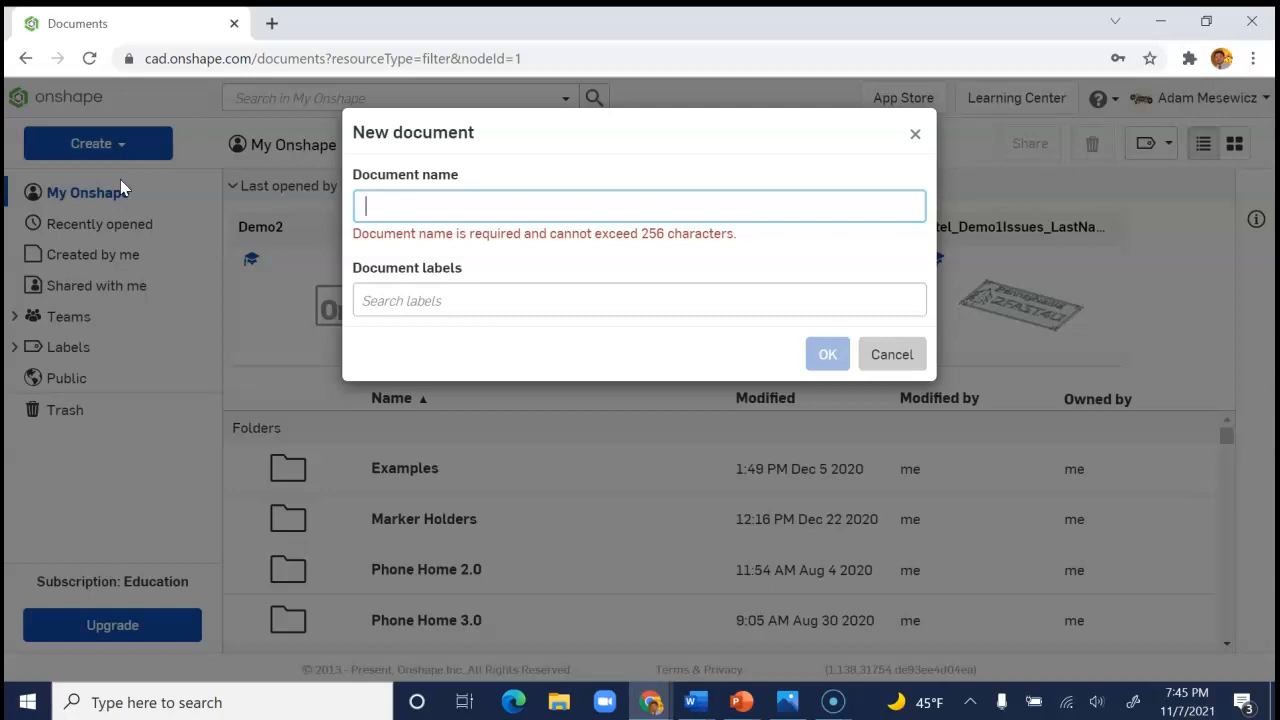
pyautogui.write('CLa')
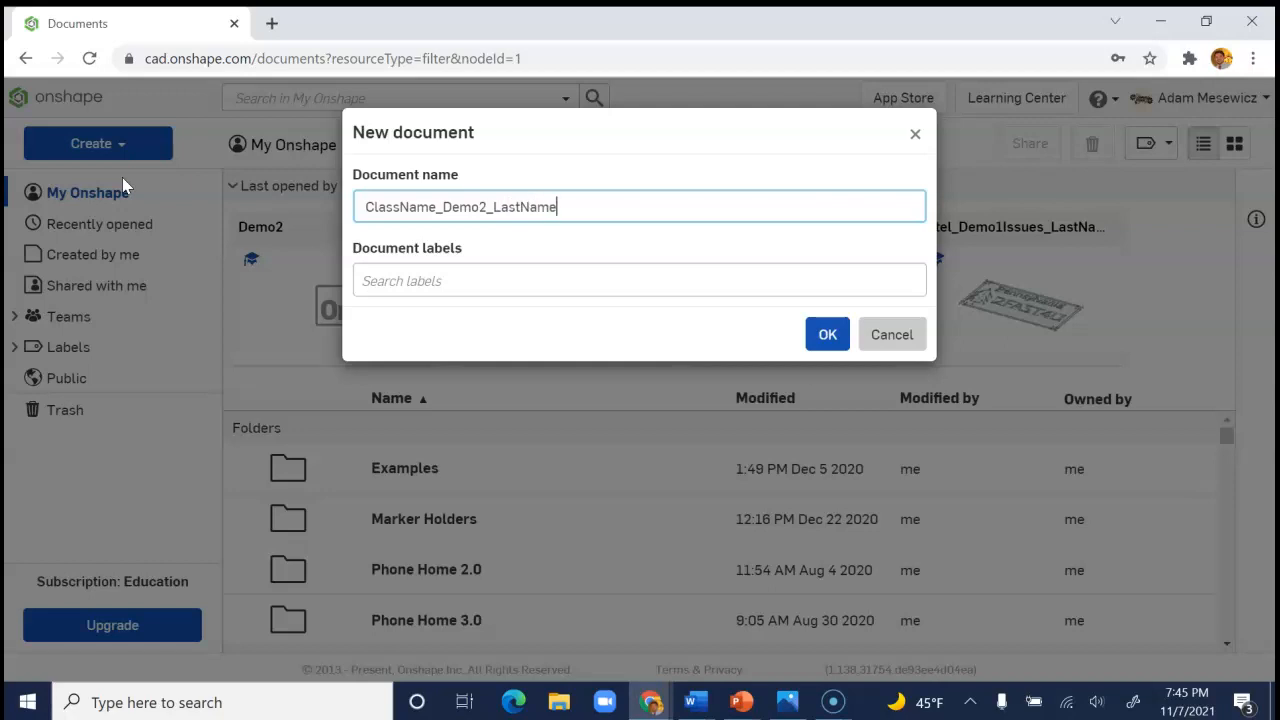
pyautogui.moveTo(689, 203); pyautogui.dragTo(329, 214)
pyautogui.click(593, 195)
pyautogui.moveTo(593, 192); pyautogui.dragTo(309, 211)
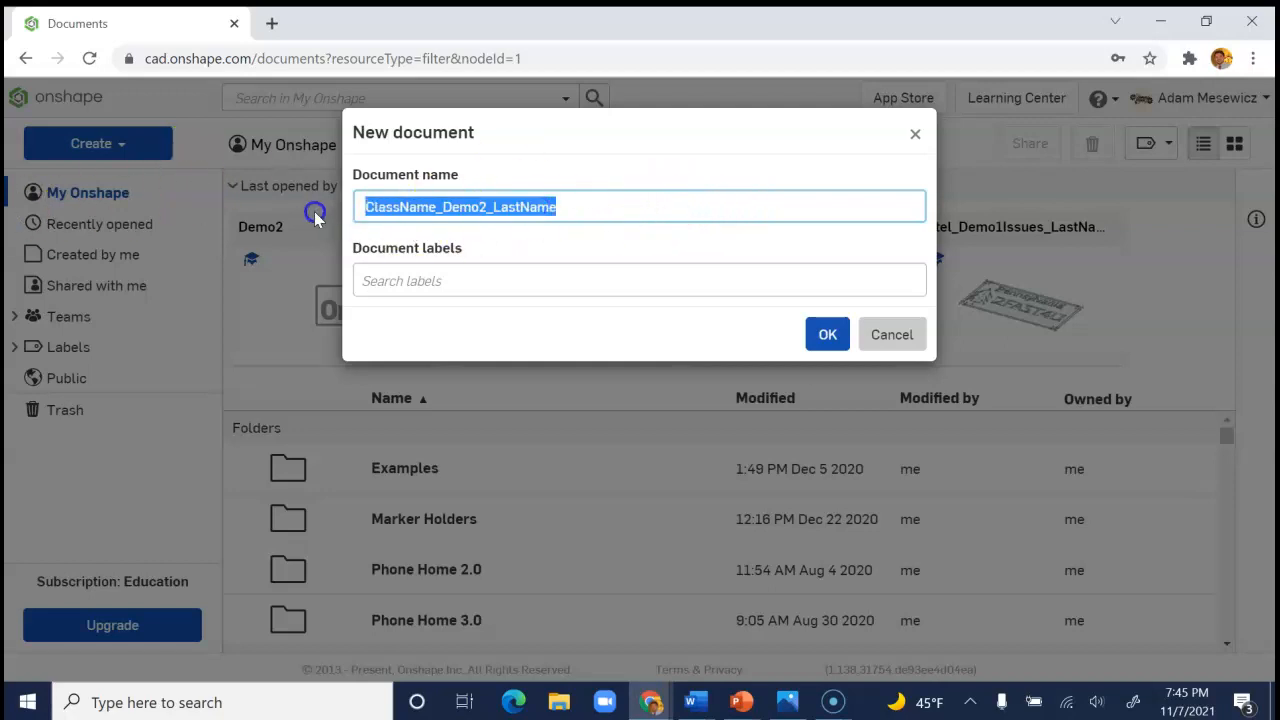
pyautogui.click(582, 207)
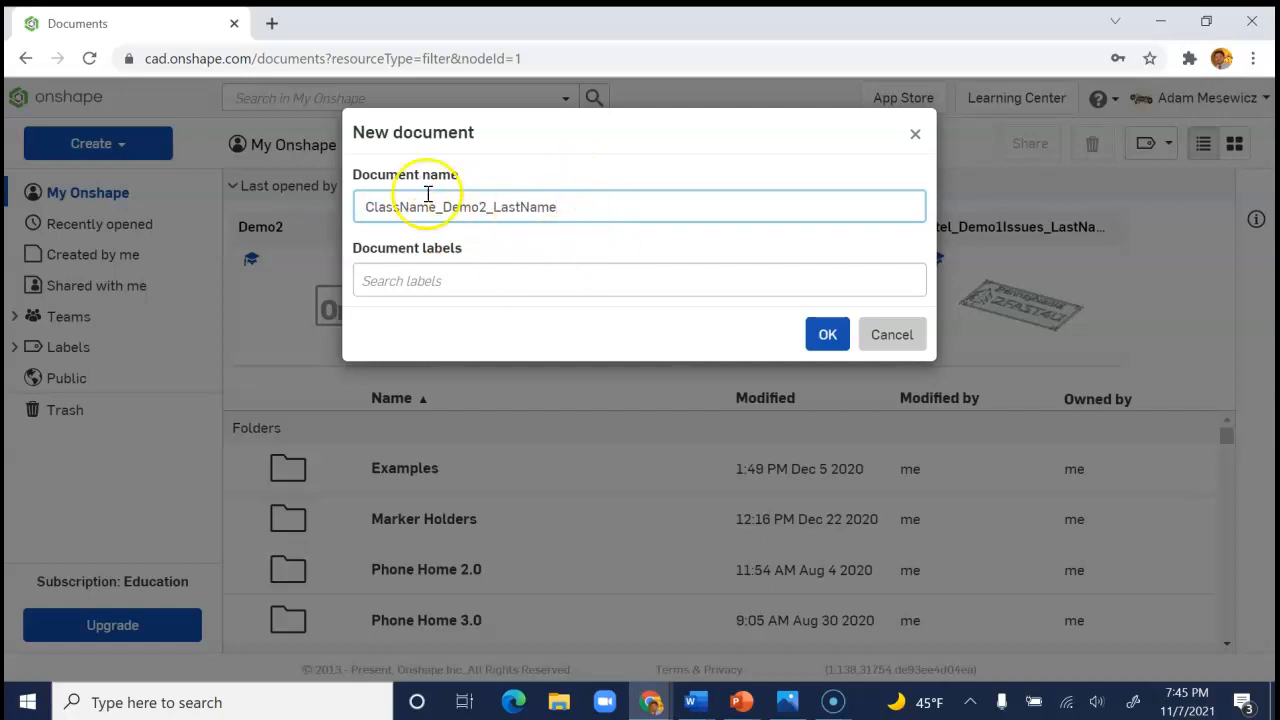
pyautogui.click(828, 335)
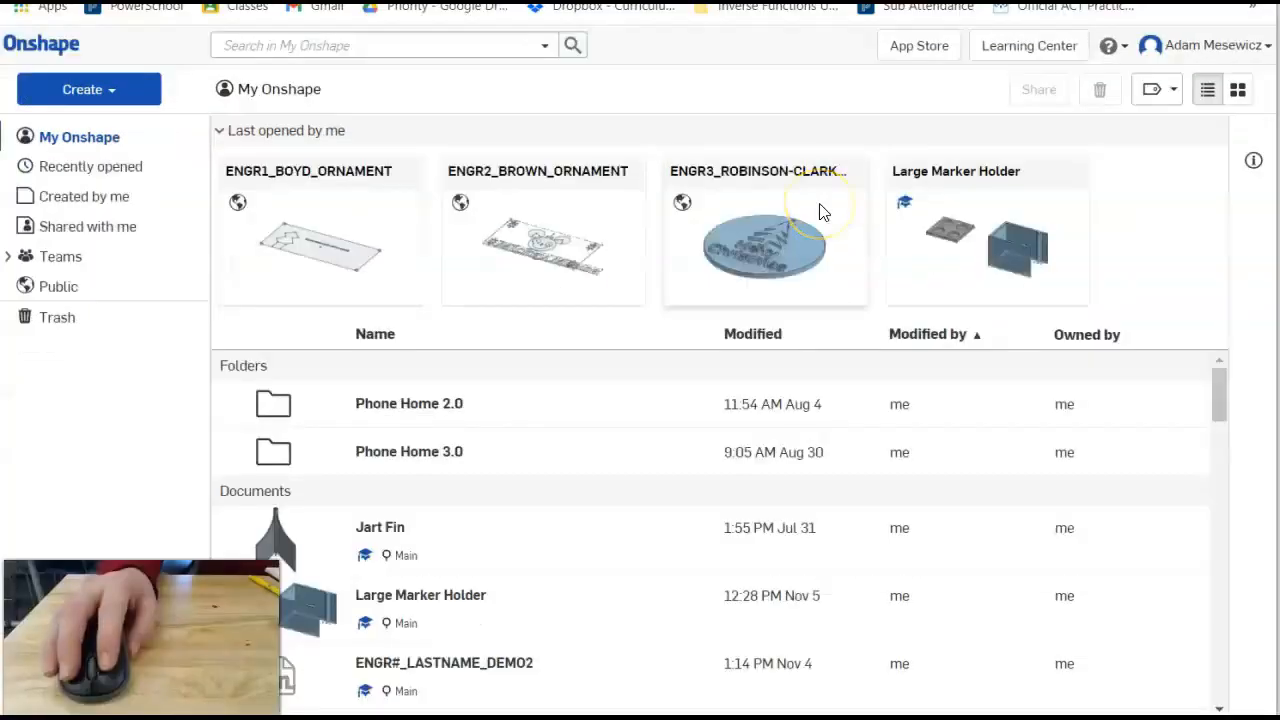
pyautogui.click(810, 250)
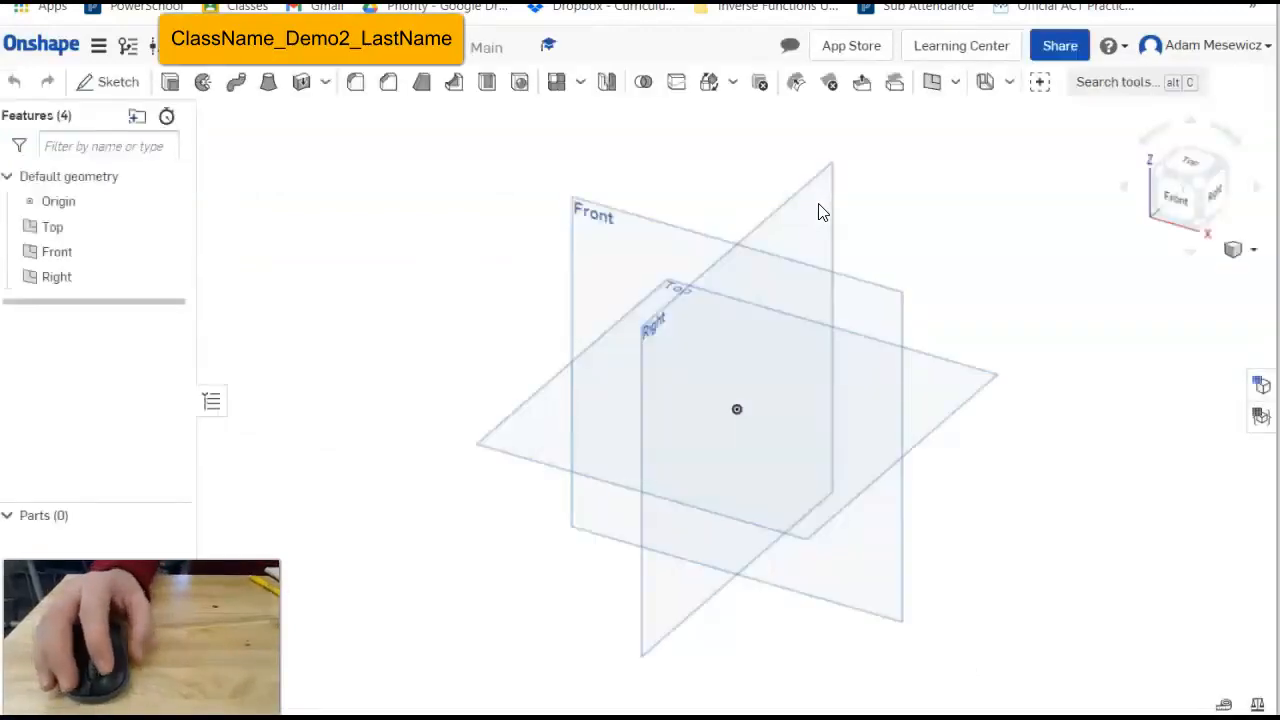
# Hide the Front and Right planes, view from the Top, and start a new sketch.
pyautogui.click(169, 252)
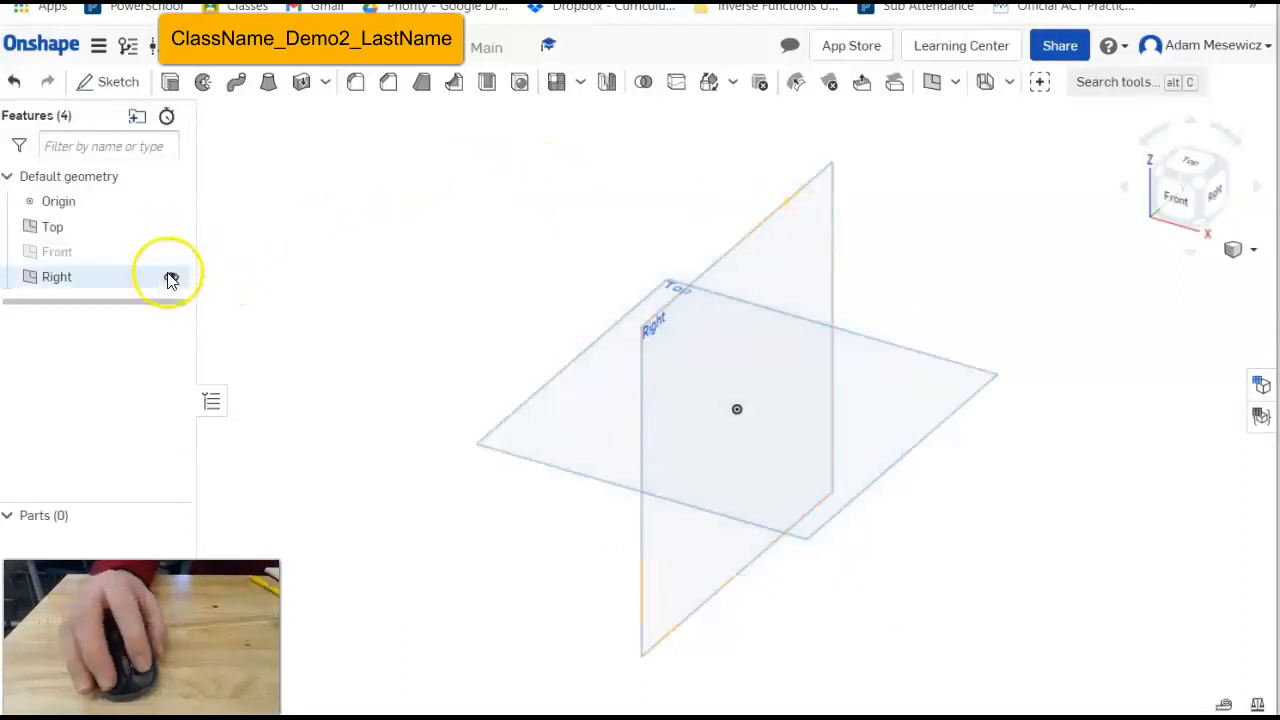
pyautogui.click(171, 278)
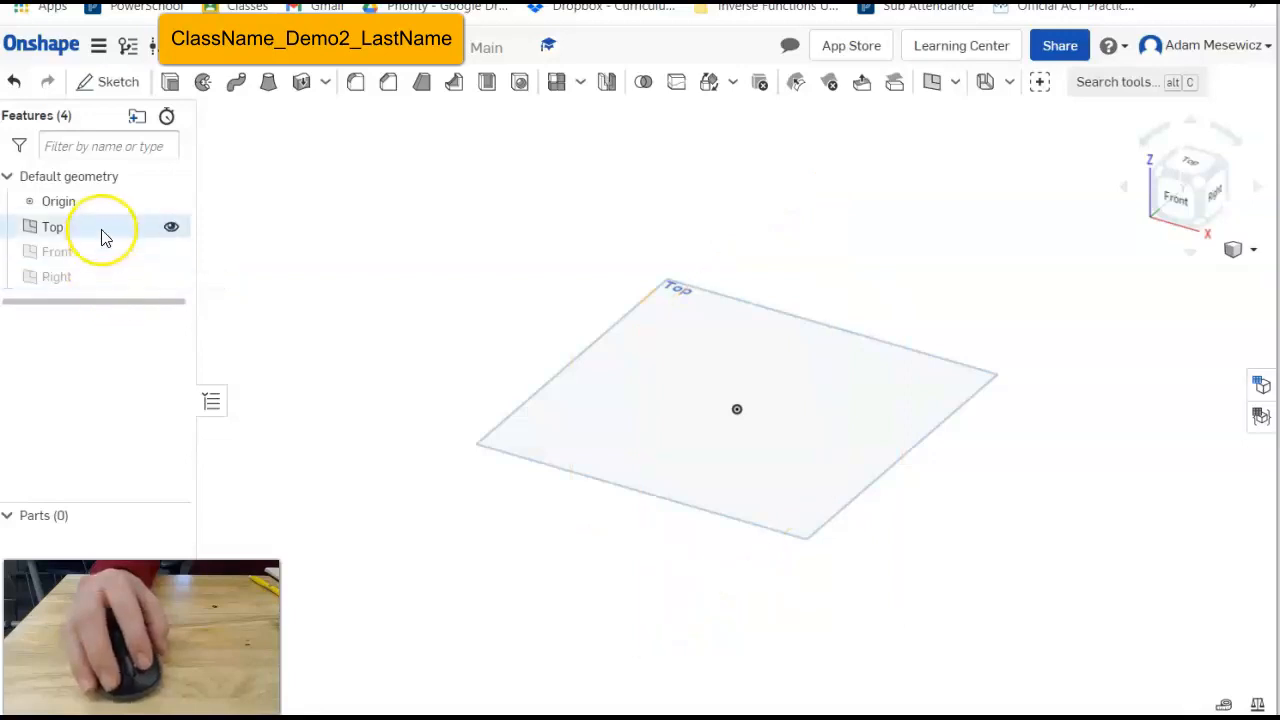
pyautogui.click(1187, 165)
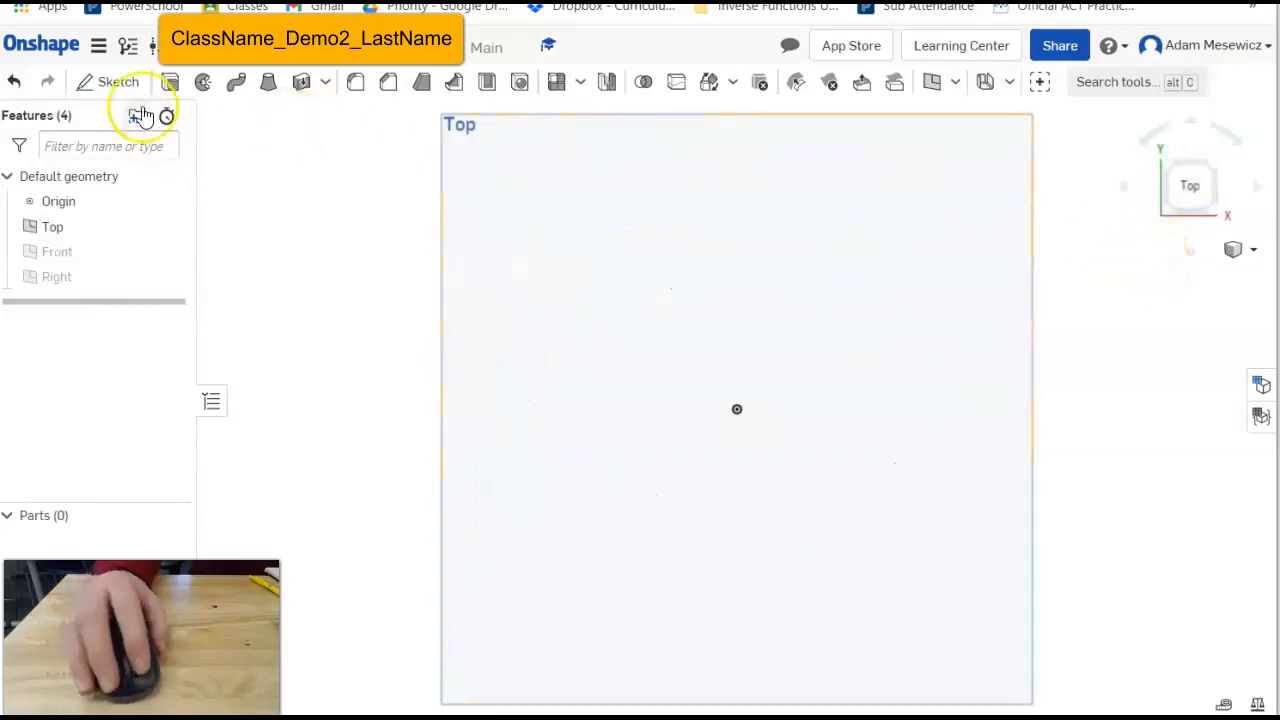
pyautogui.click(110, 84)
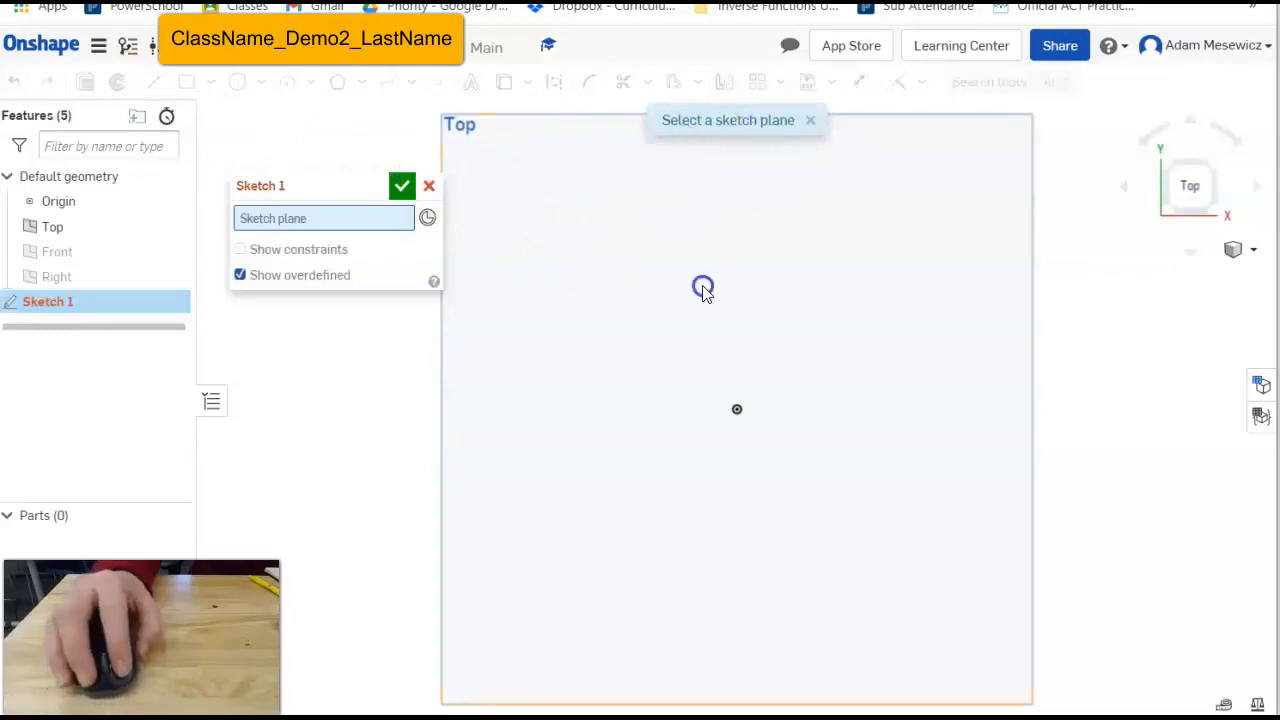
# Place the sketch on the Top plane and rename it Demo2.
pyautogui.click(703, 290)
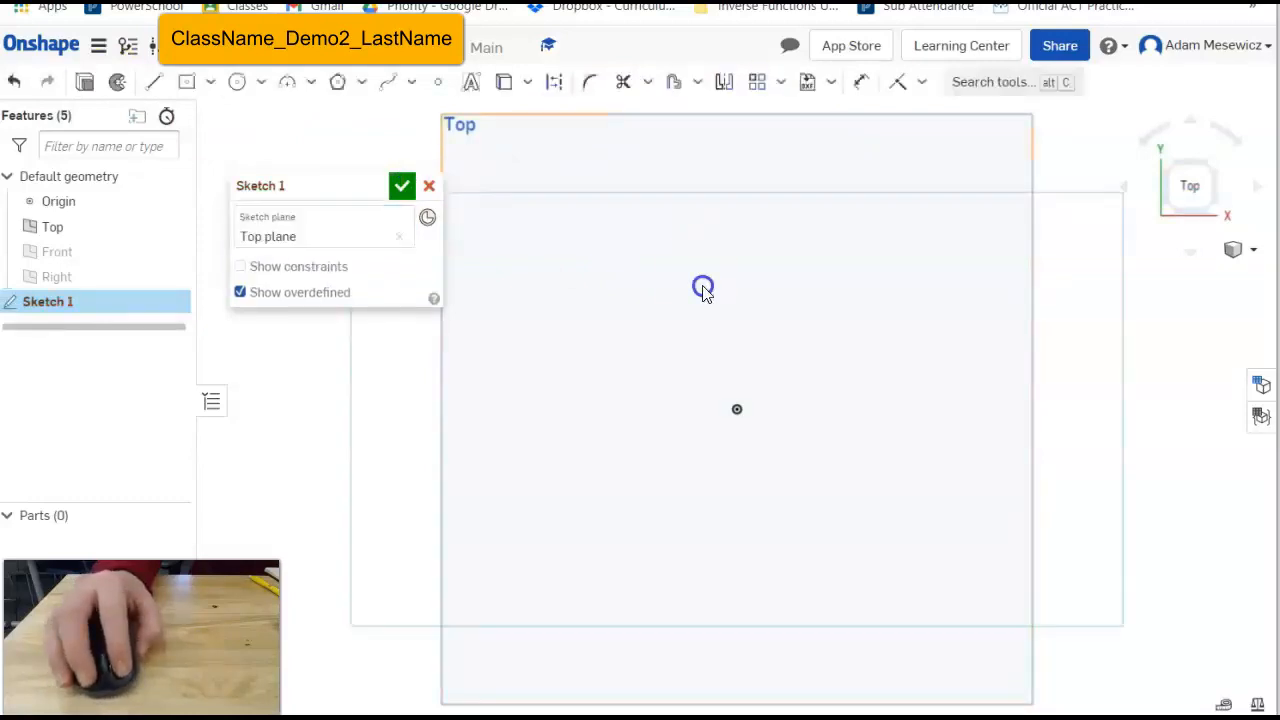
pyautogui.moveTo(277, 186)
pyautogui.mouseDown()
pyautogui.moveTo(240, 88)
pyautogui.moveTo(262, 305)
pyautogui.moveTo(263, 290)
pyautogui.moveTo(248, 328)
pyautogui.mouseUp()
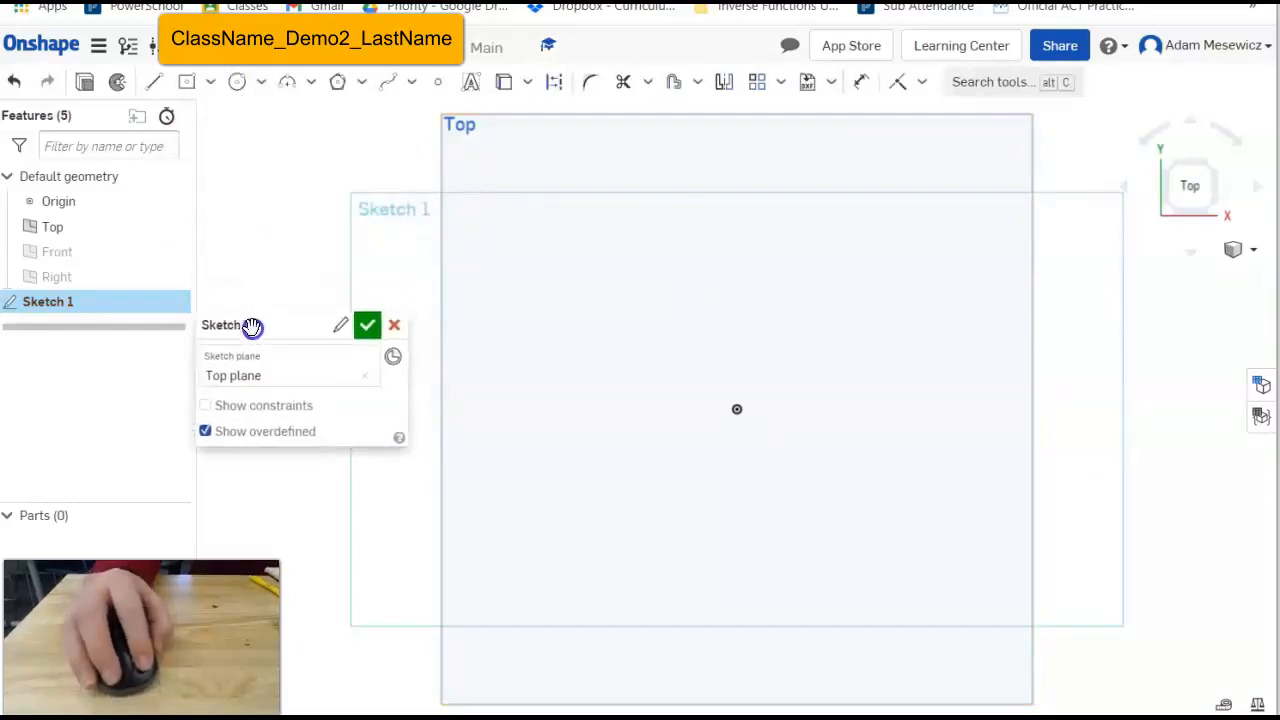
pyautogui.click(332, 326)
pyautogui.write('De')
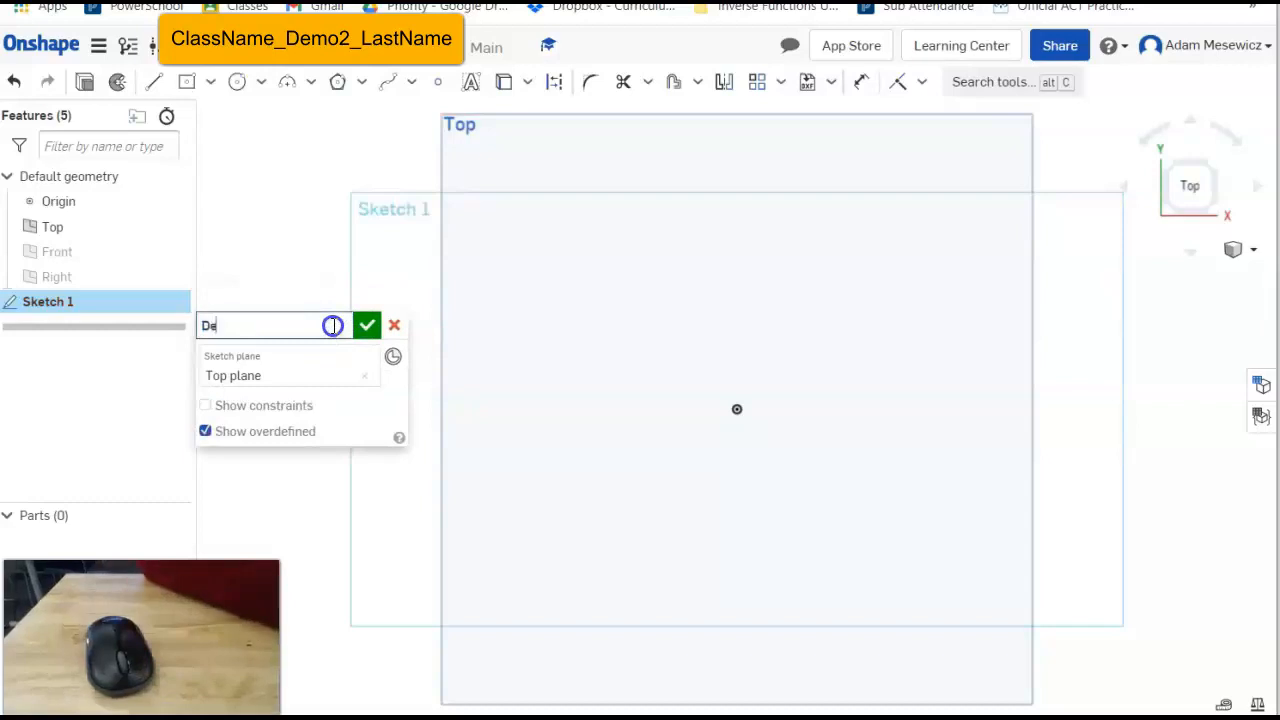
pyautogui.write('mo2')
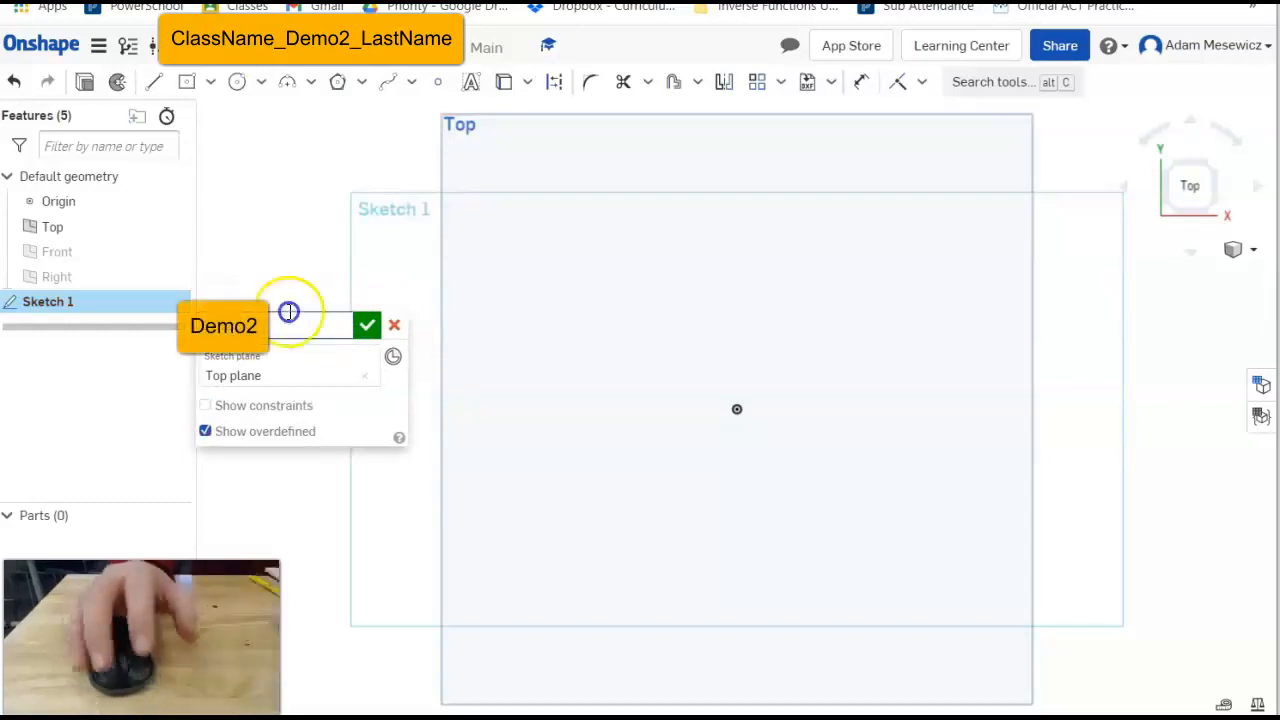
pyautogui.click(367, 326)
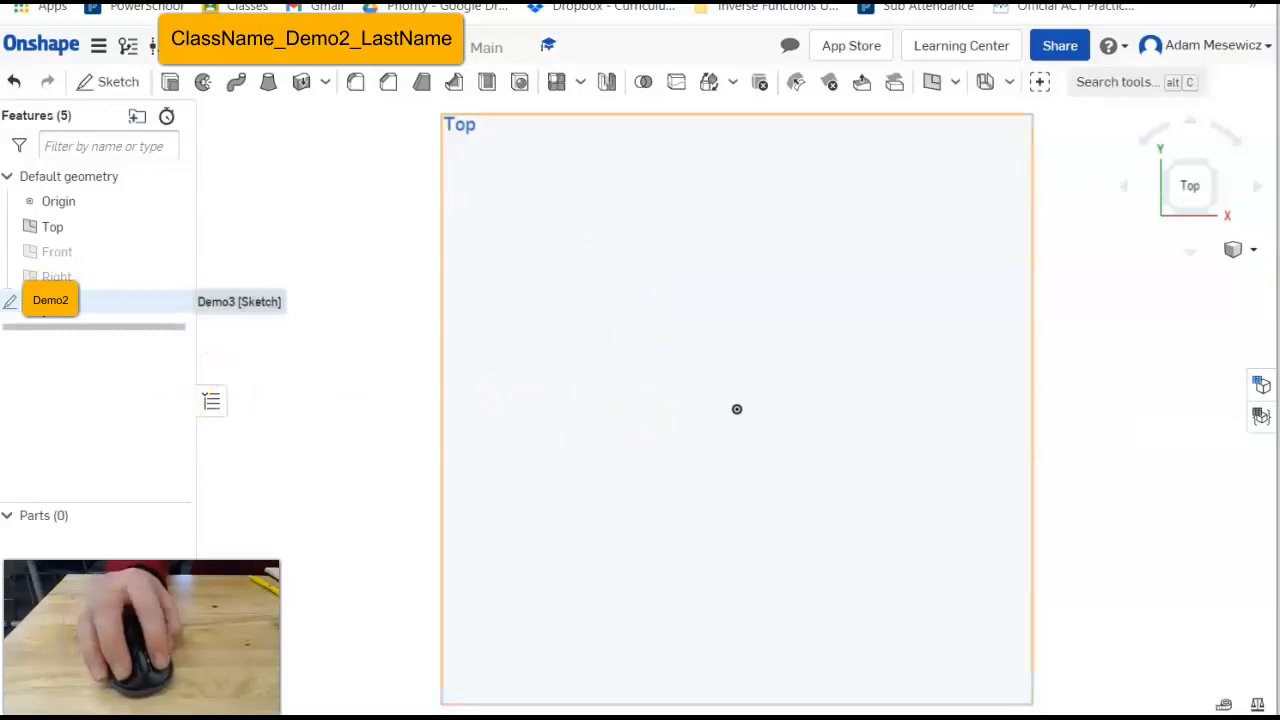
# Reopen the sketch, correct its name to Demo3, and hide the Top plane.
pyautogui.click(42, 305)
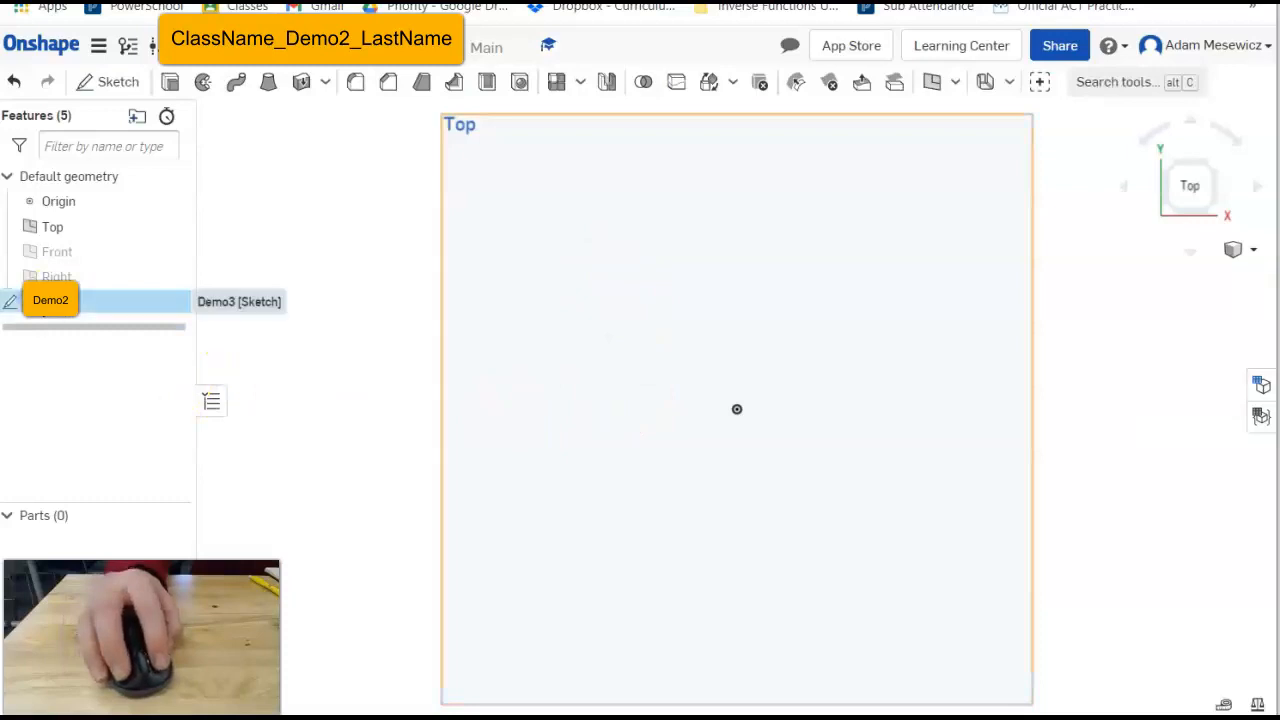
pyautogui.doubleClick(42, 301)
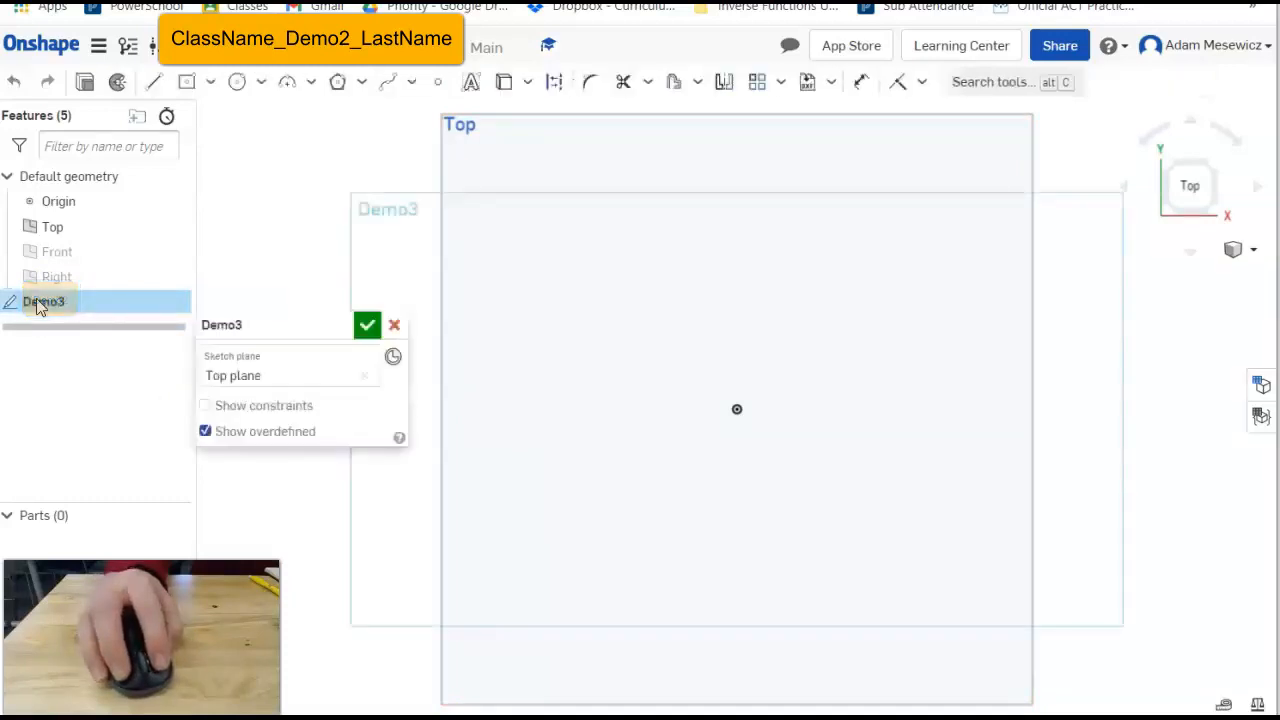
pyautogui.click(338, 326)
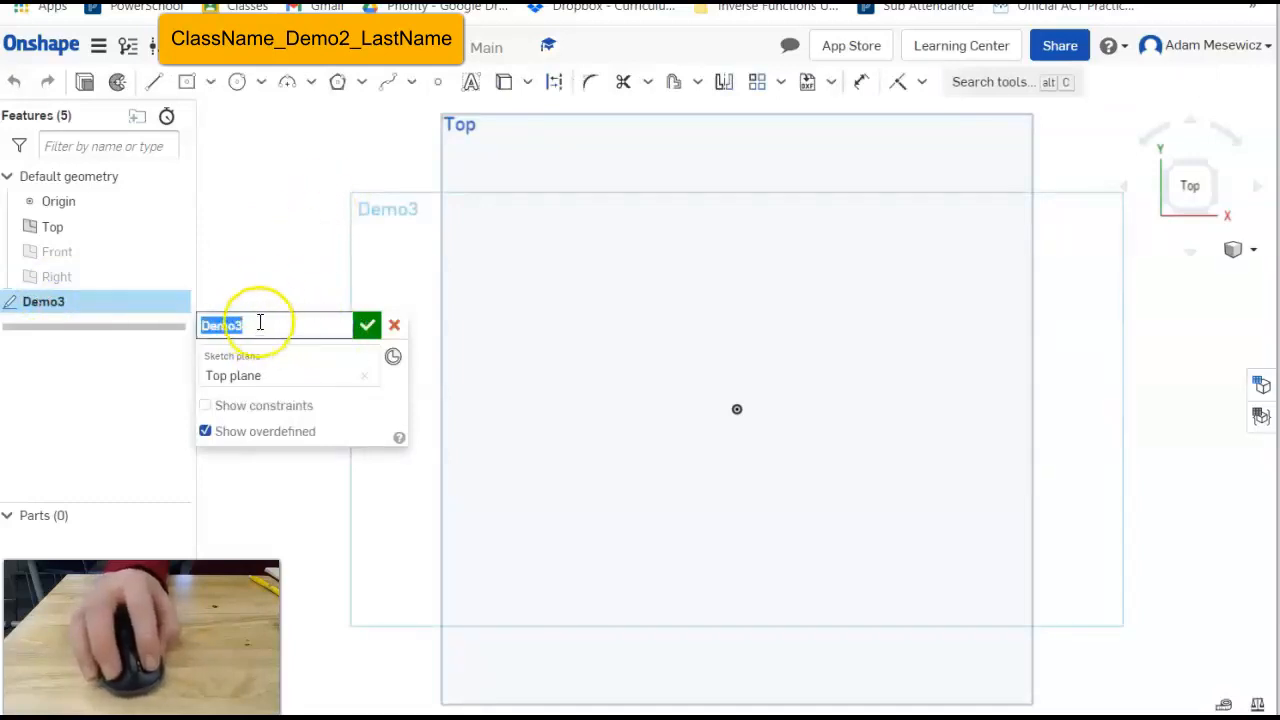
pyautogui.click(297, 149)
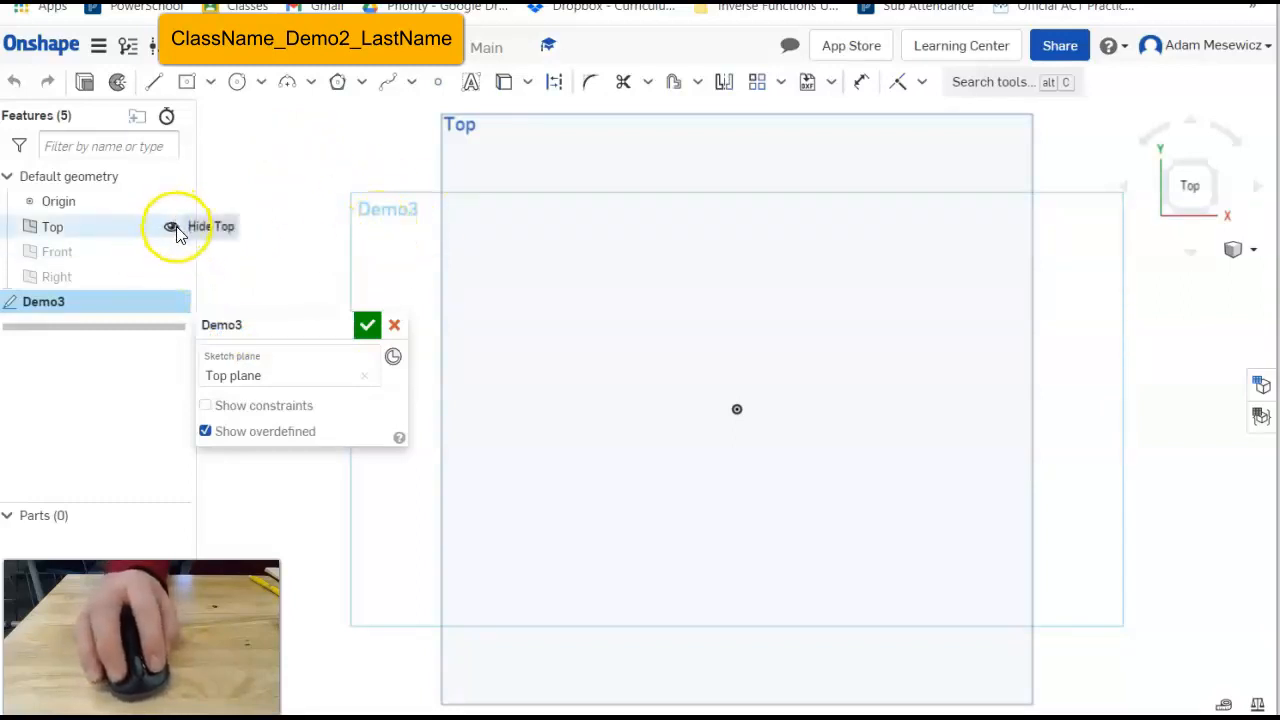
pyautogui.click(172, 227)
pyautogui.moveTo(283, 323)
pyautogui.mouseDown()
pyautogui.moveTo(292, 98)
pyautogui.moveTo(203, 380)
pyautogui.moveTo(117, 526)
pyautogui.moveTo(83, 517)
pyautogui.moveTo(91, 452)
pyautogui.mouseUp()
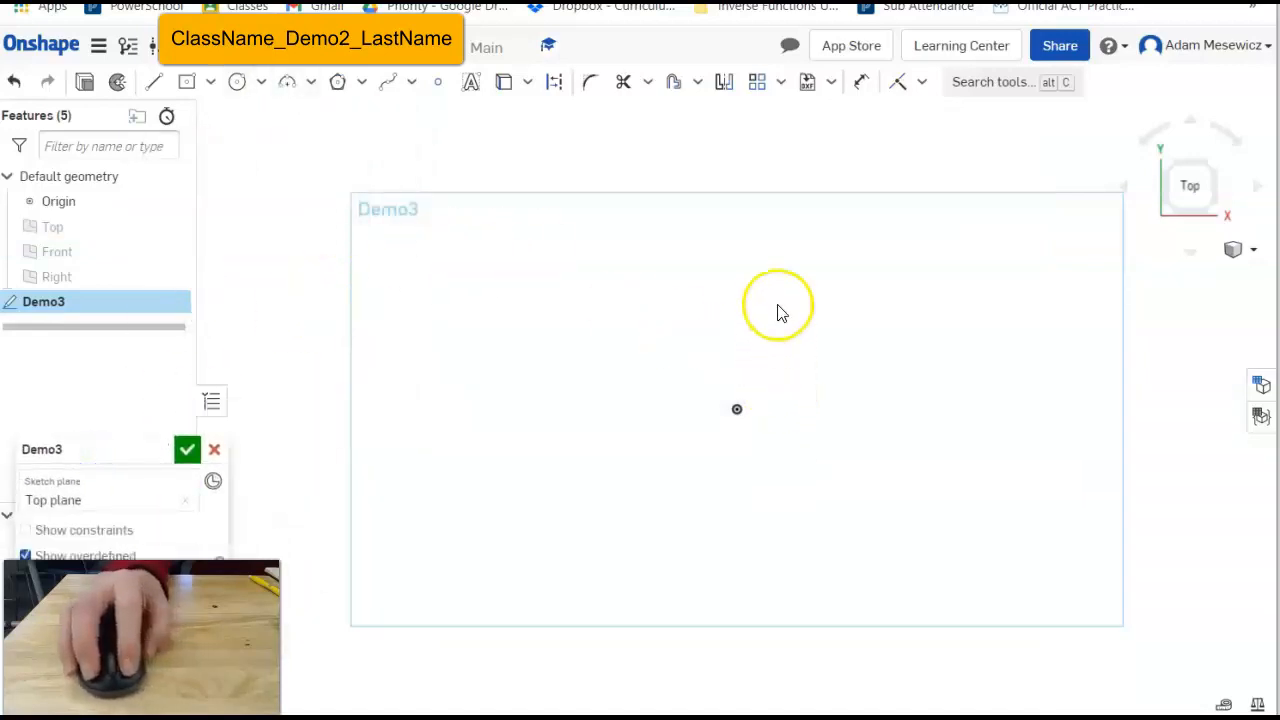
pyautogui.click(591, 298)
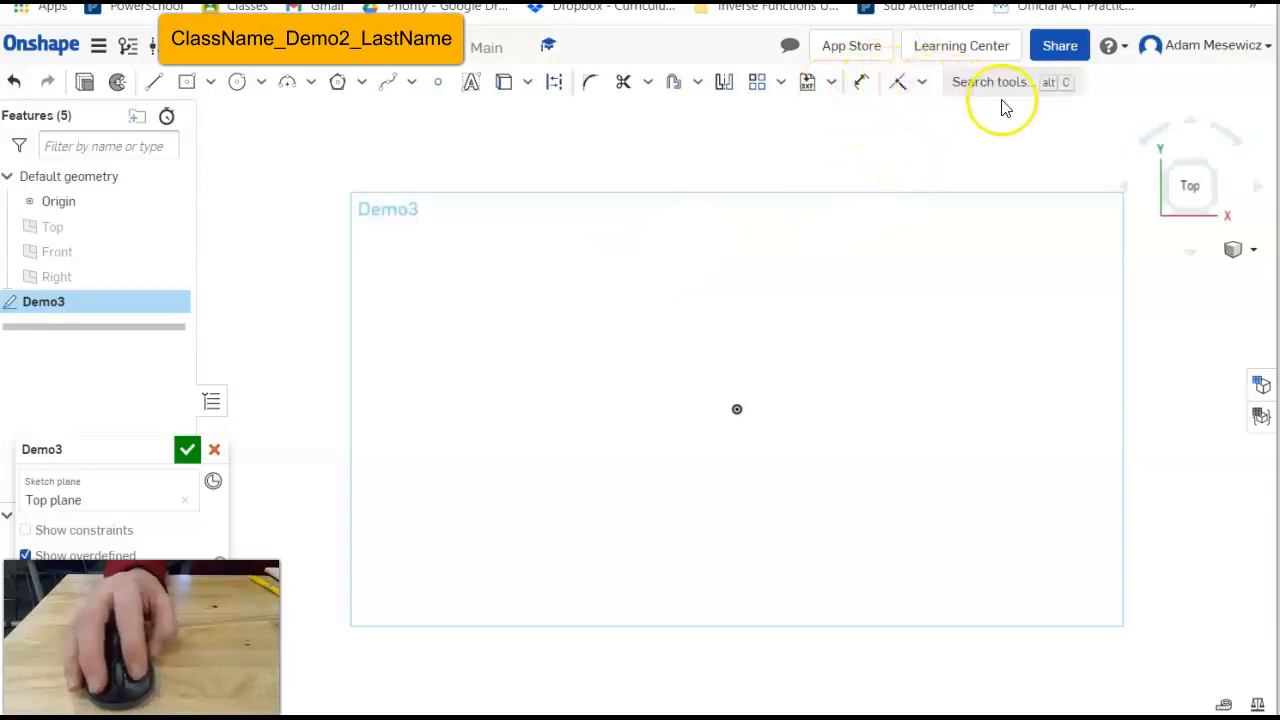
pyautogui.click(924, 86)
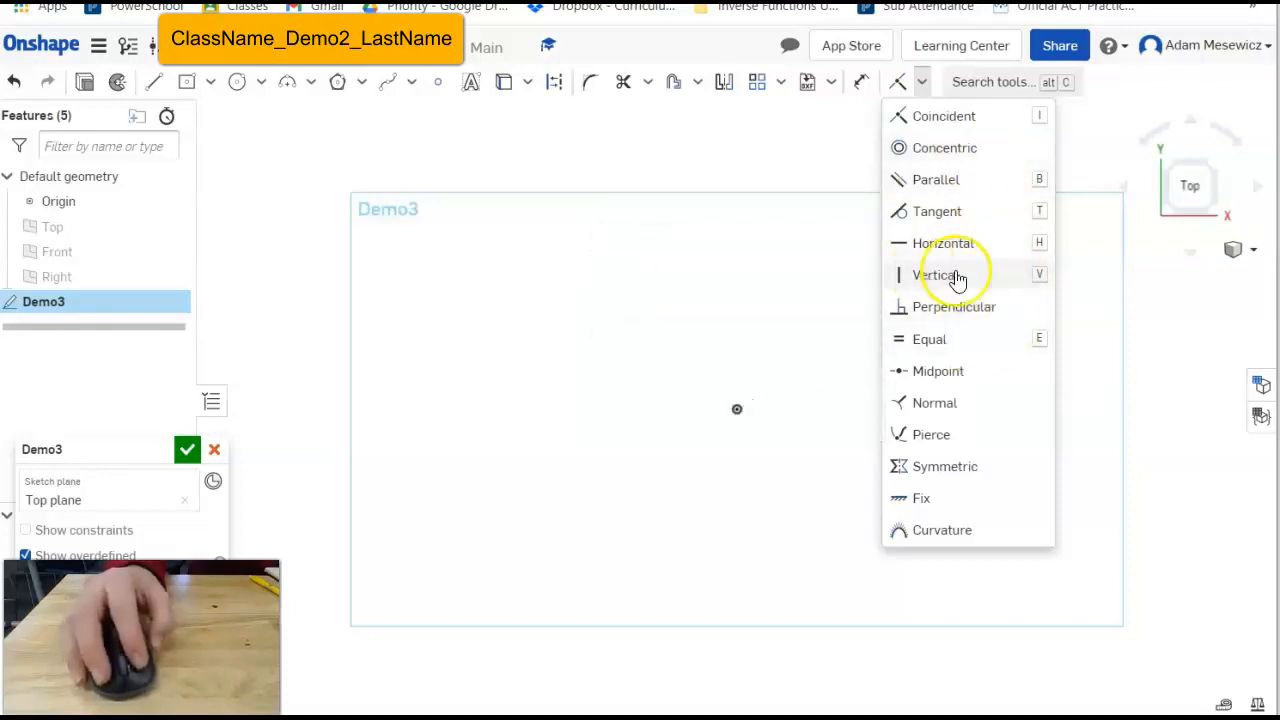
pyautogui.click(790, 287)
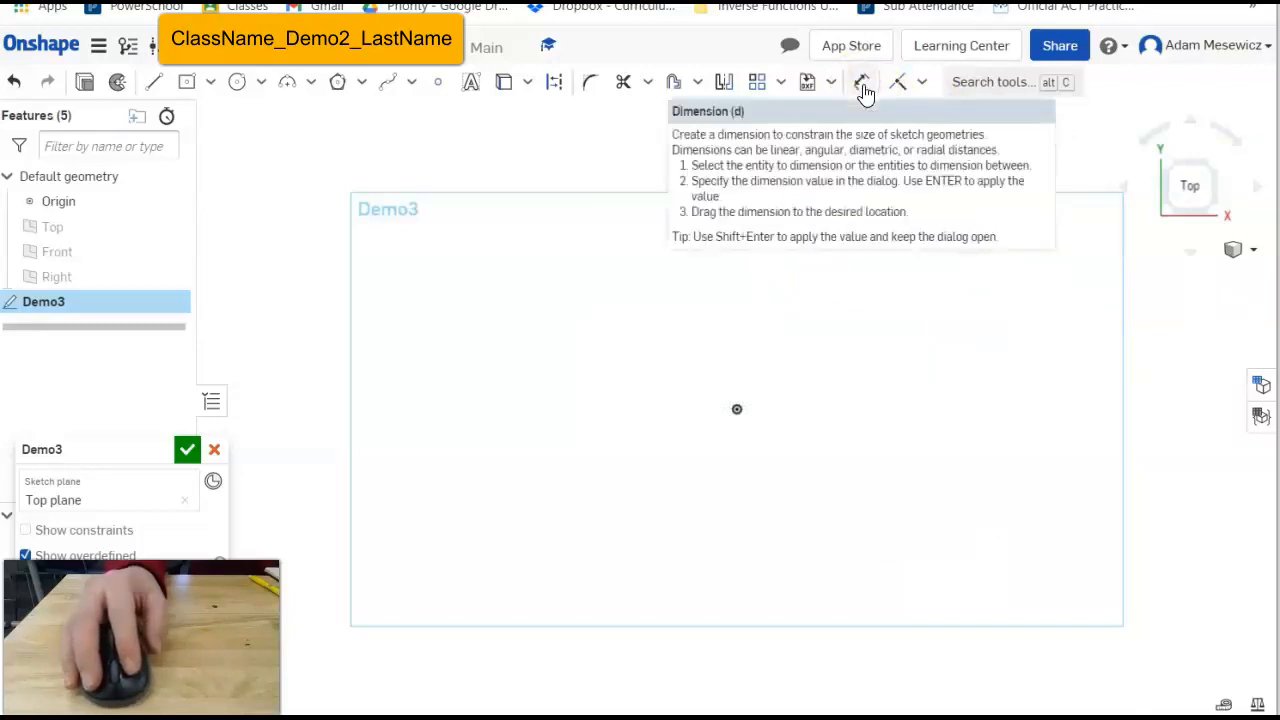
pyautogui.click(916, 90)
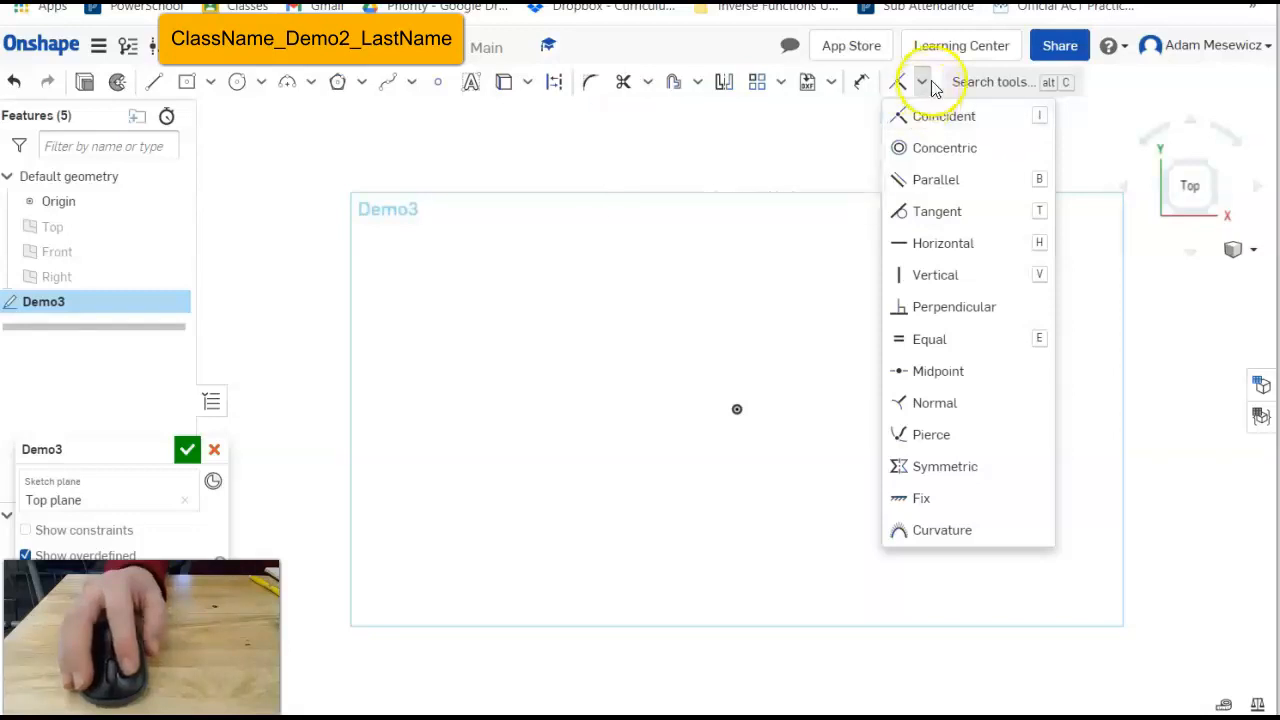
pyautogui.click(924, 86)
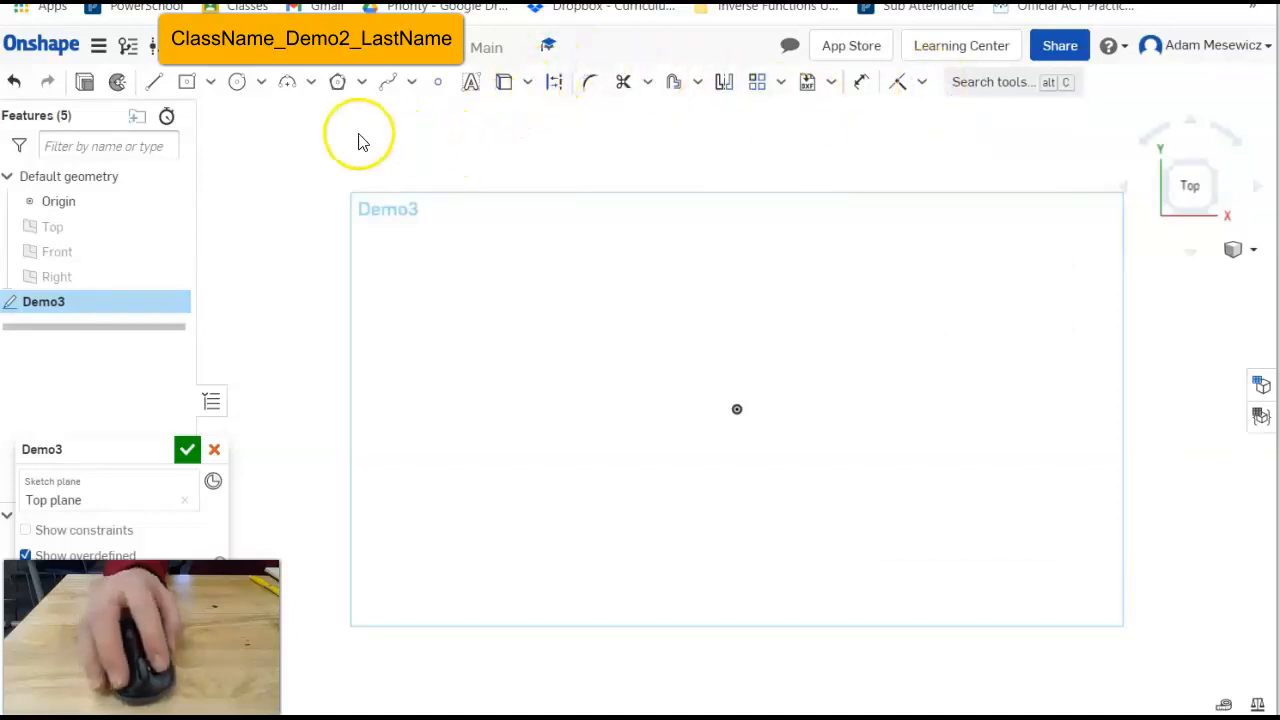
# Draw a slanted line about 1.745 long.
pyautogui.click(155, 82)
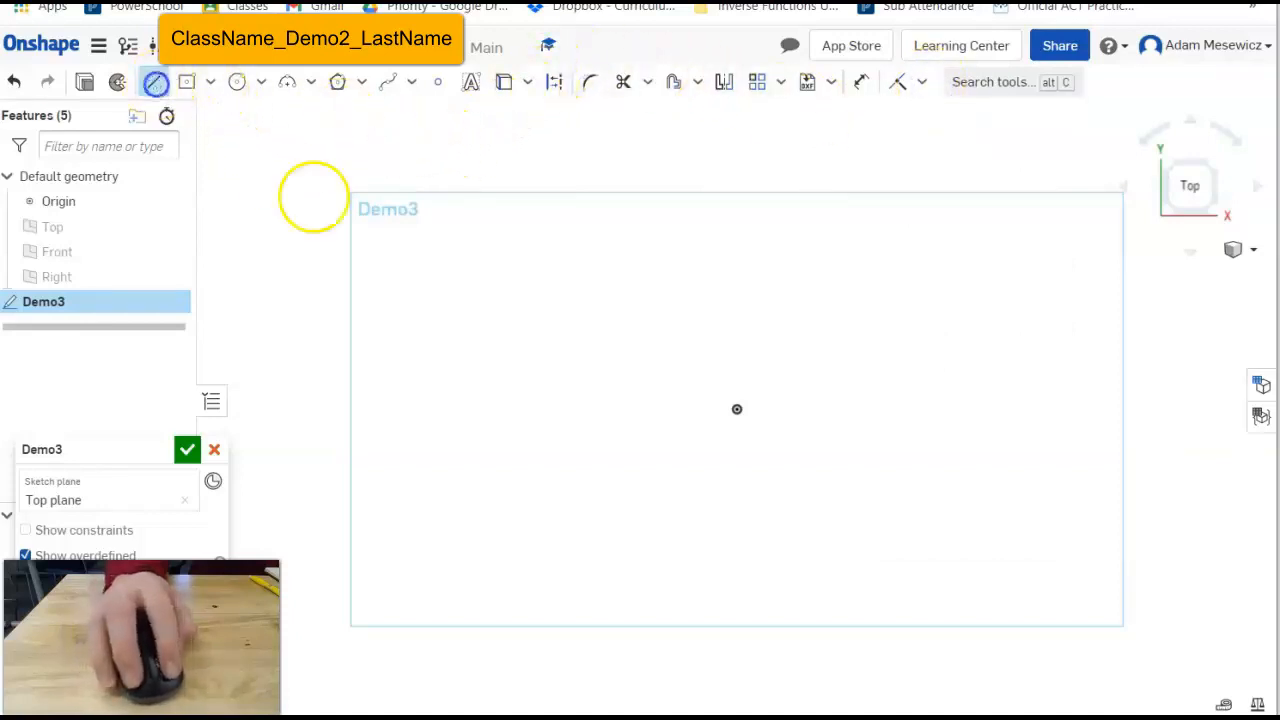
pyautogui.click(504, 418)
pyautogui.click(591, 269)
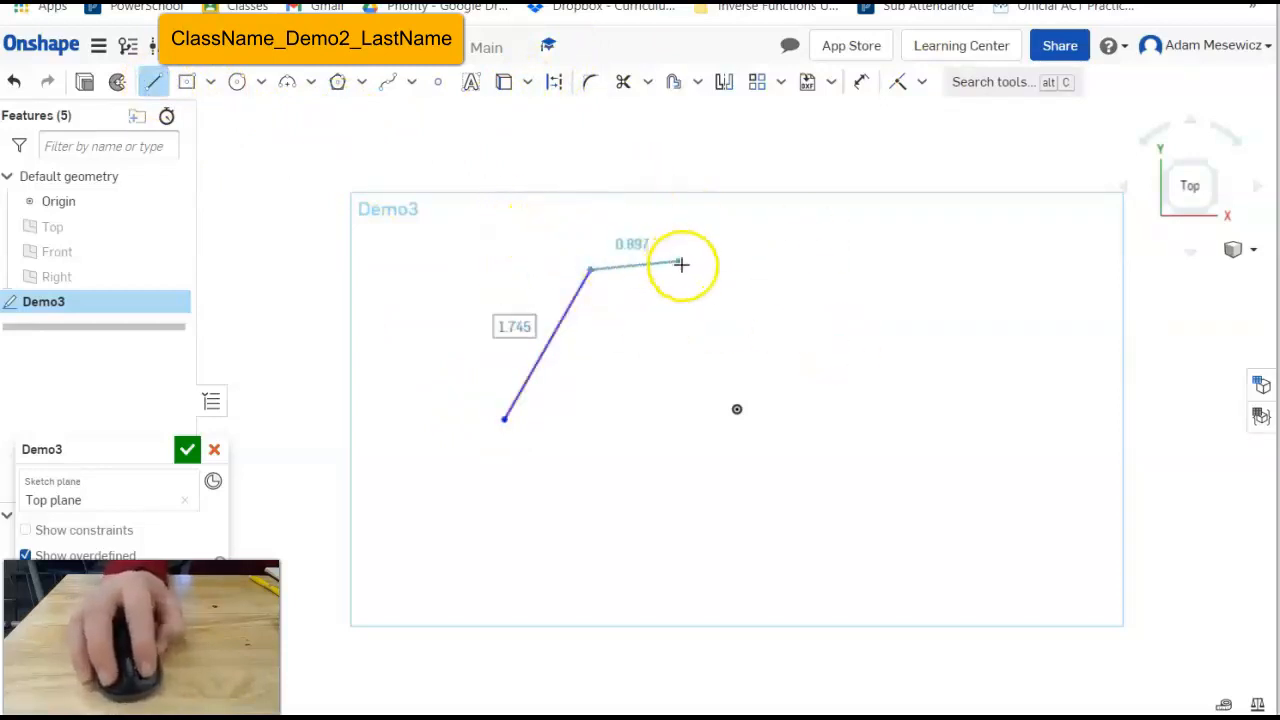
pyautogui.press('Escape')
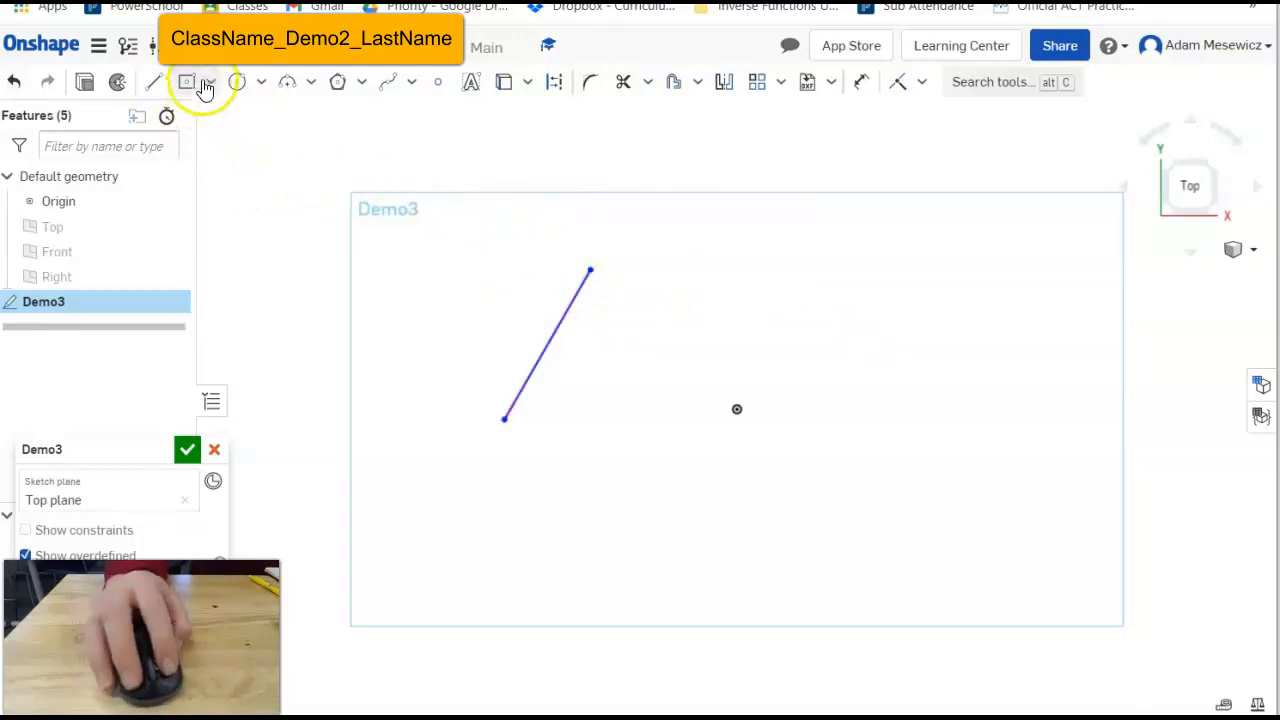
# Add a circle above the line and make it coincident with the line's upper endpoint.
pyautogui.click(237, 81)
pyautogui.click(715, 235)
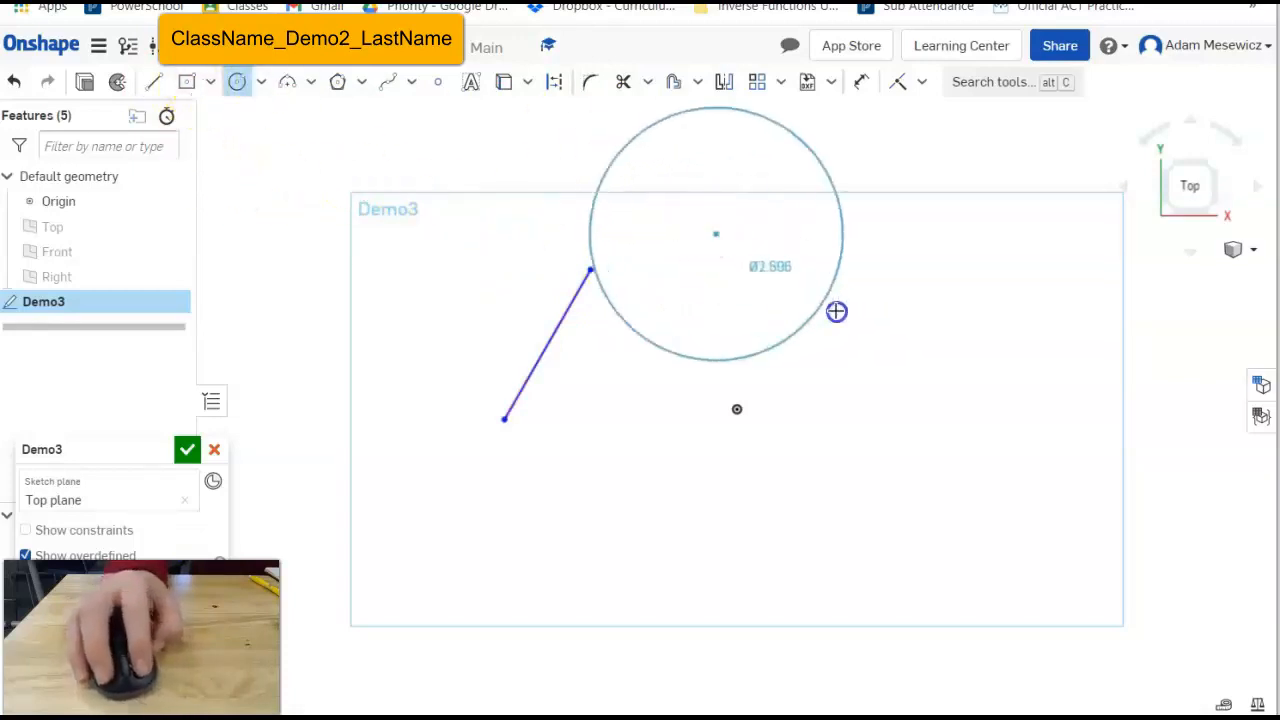
pyautogui.click(796, 267)
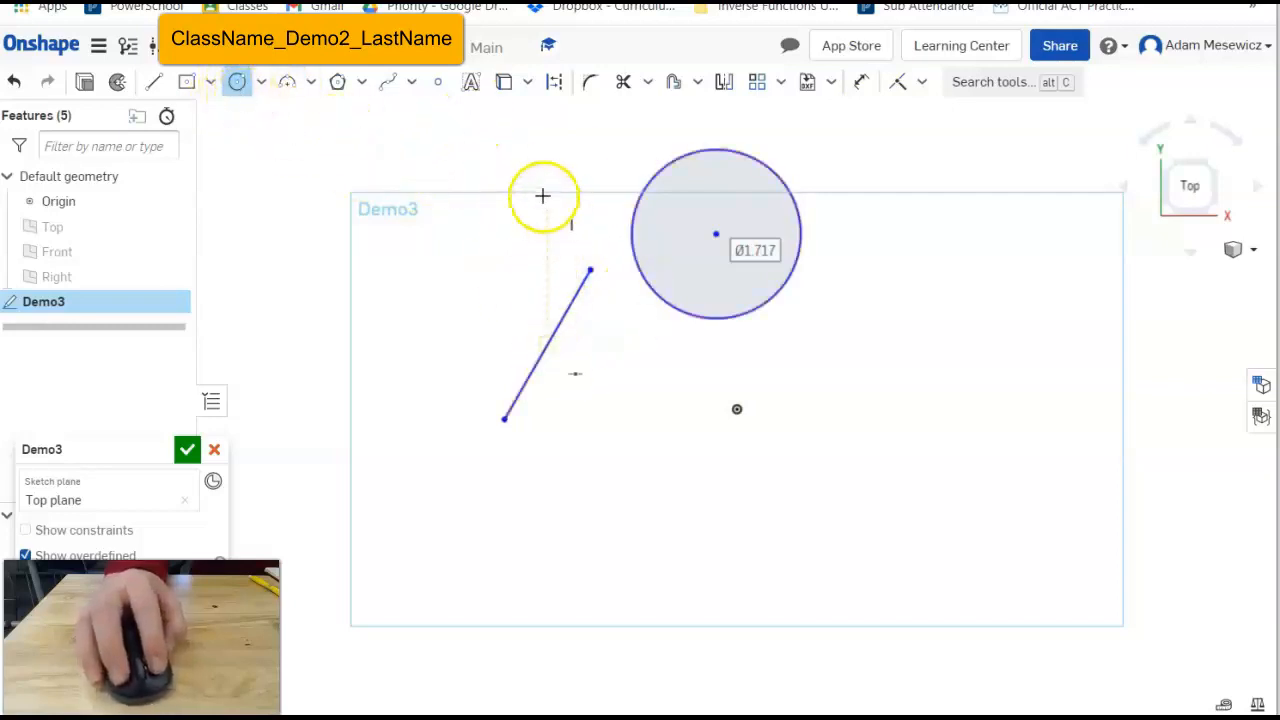
pyautogui.press('Escape')
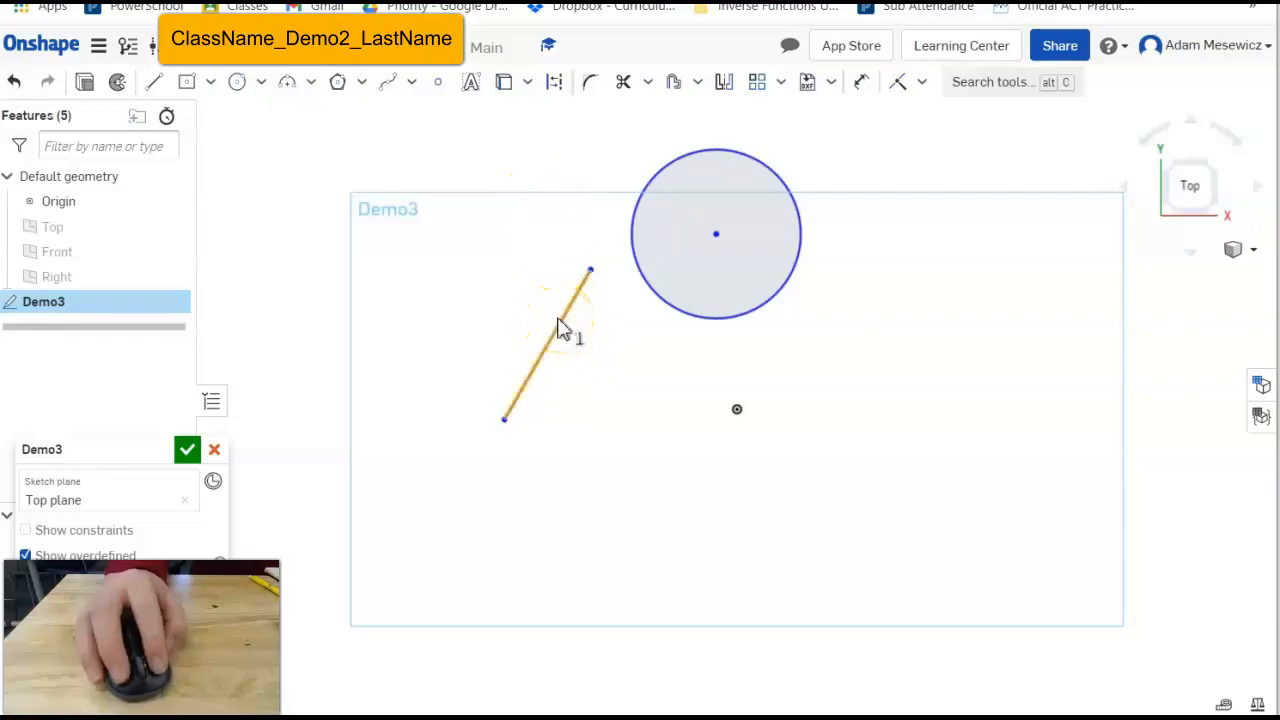
pyautogui.click(590, 271)
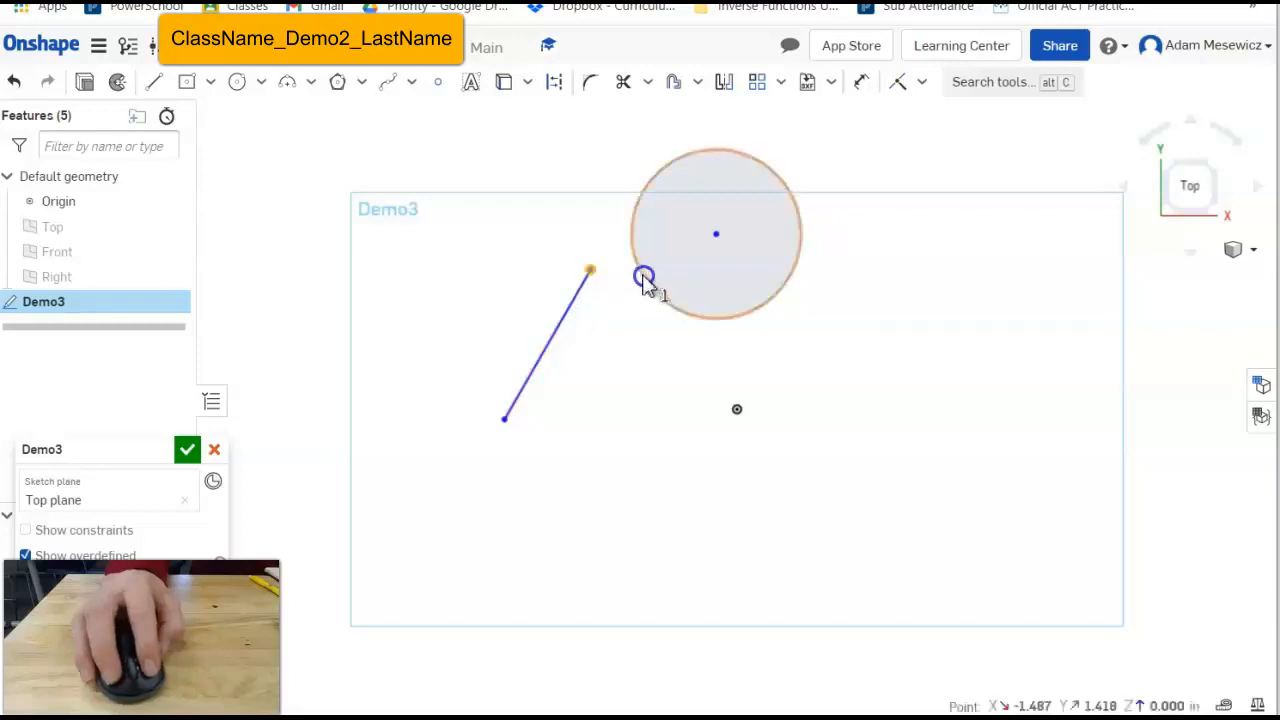
pyautogui.click(644, 280)
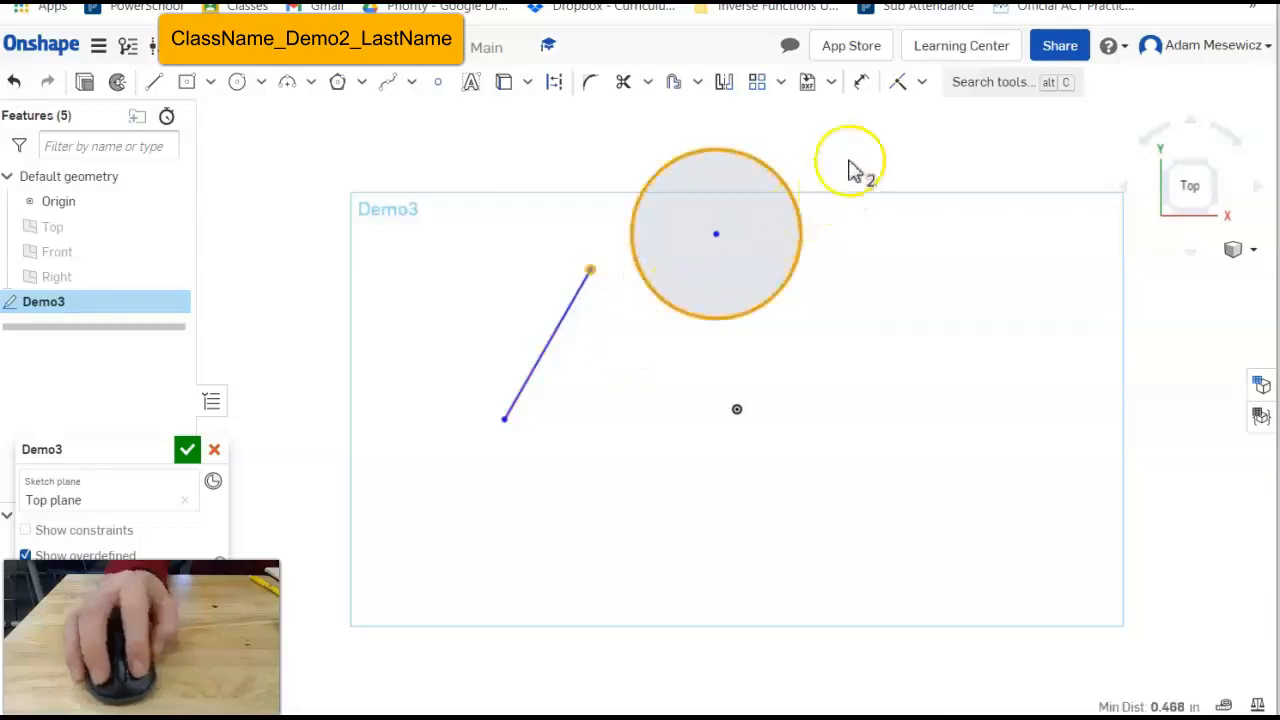
pyautogui.click(899, 86)
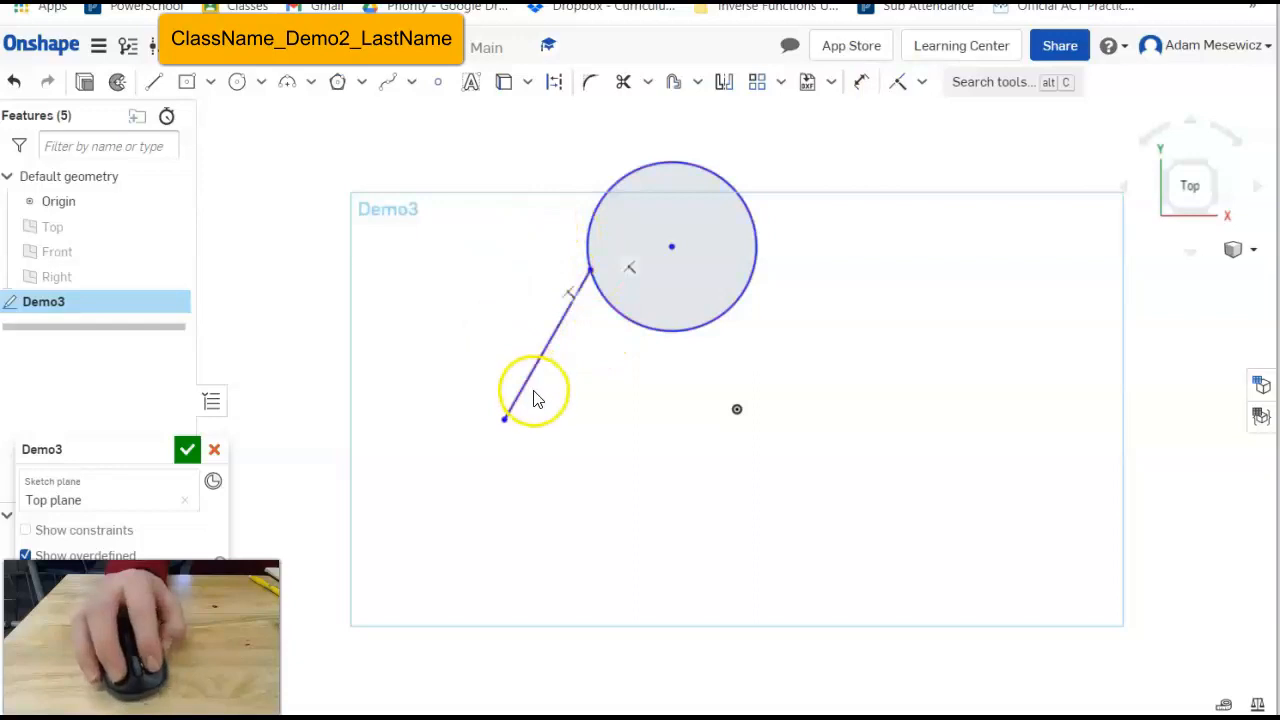
# Re-angle the line, shrink the circle, and draw a short 1.044 line below.
pyautogui.moveTo(507, 424); pyautogui.dragTo(428, 325)
pyautogui.moveTo(596, 277); pyautogui.dragTo(632, 255)
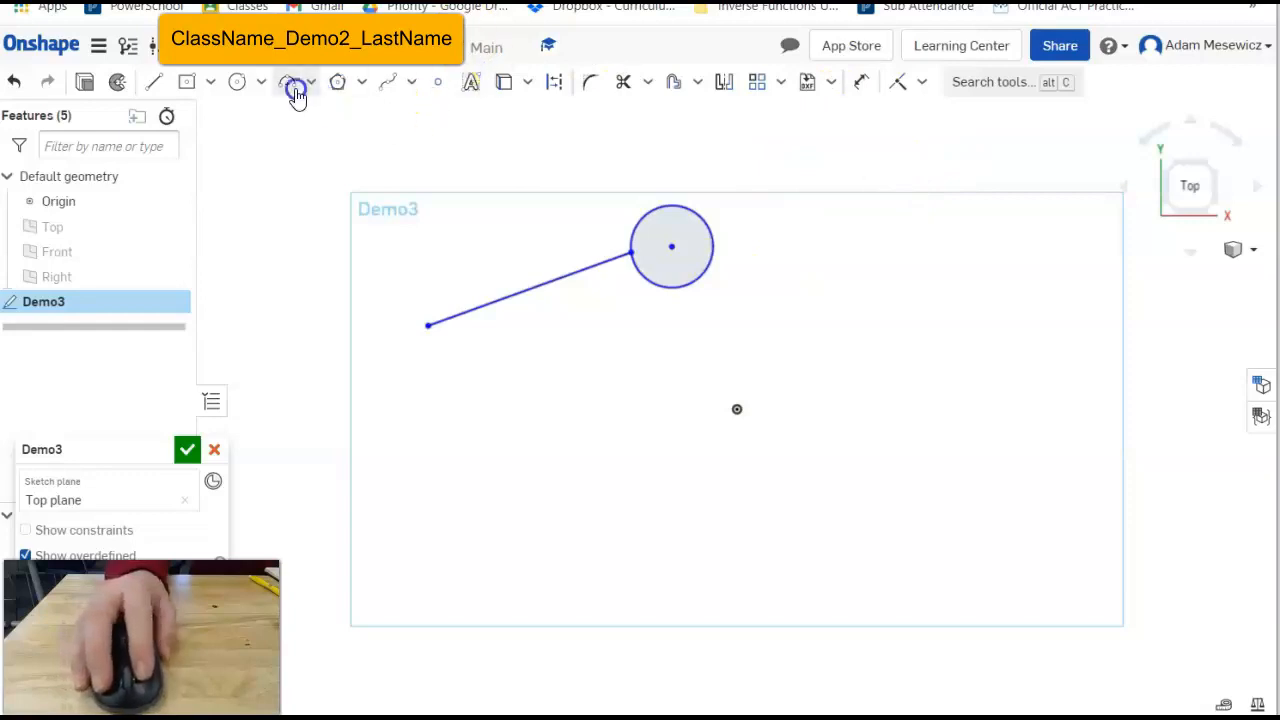
pyautogui.click(155, 85)
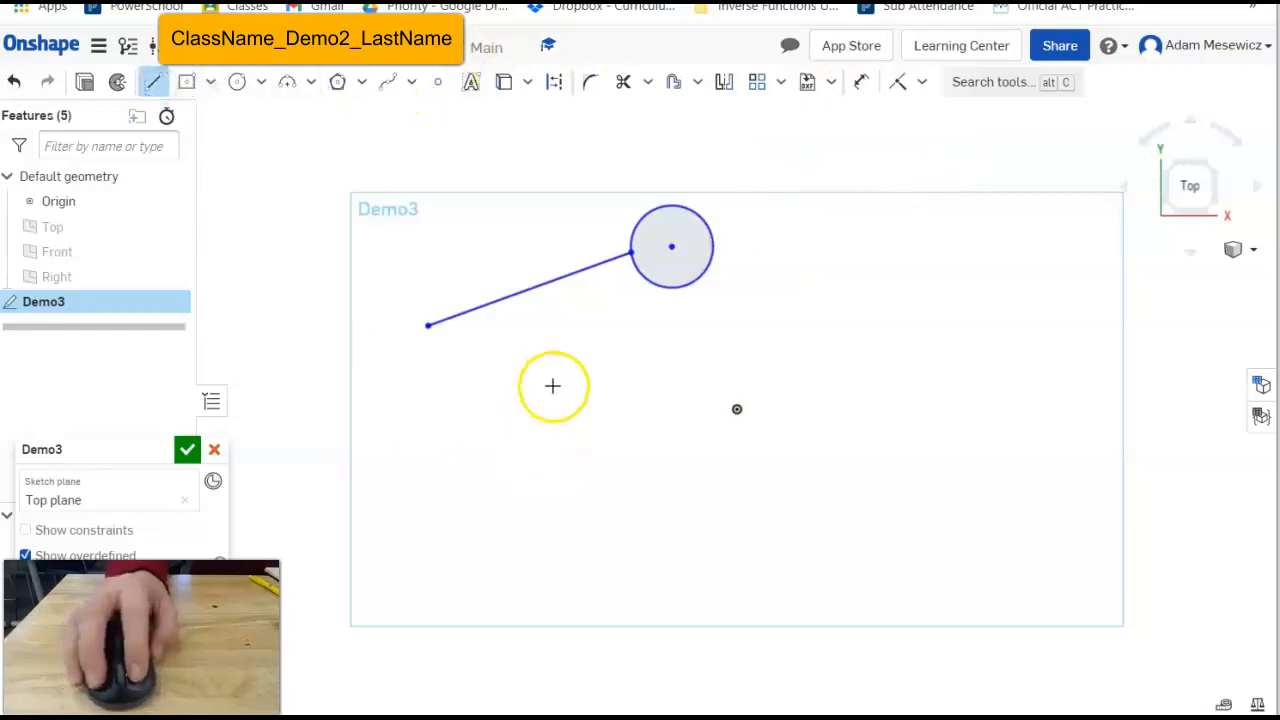
pyautogui.click(520, 460)
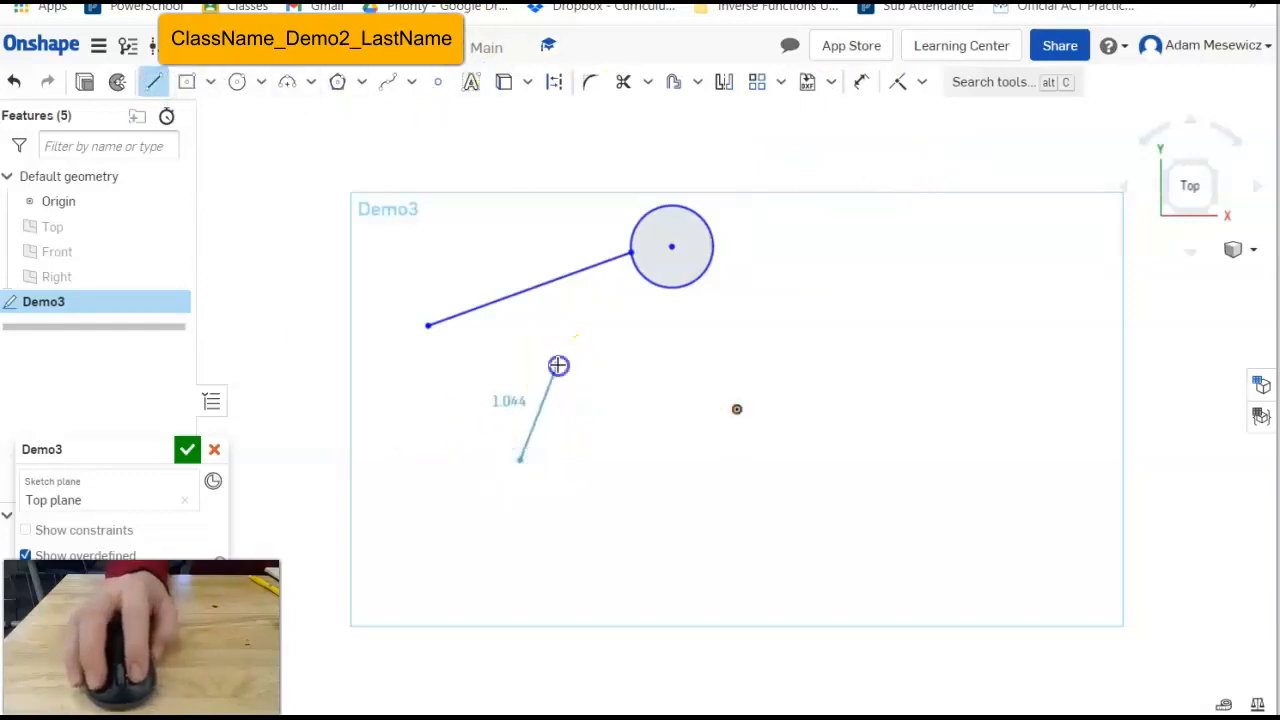
pyautogui.click(558, 364)
pyautogui.press('Escape')
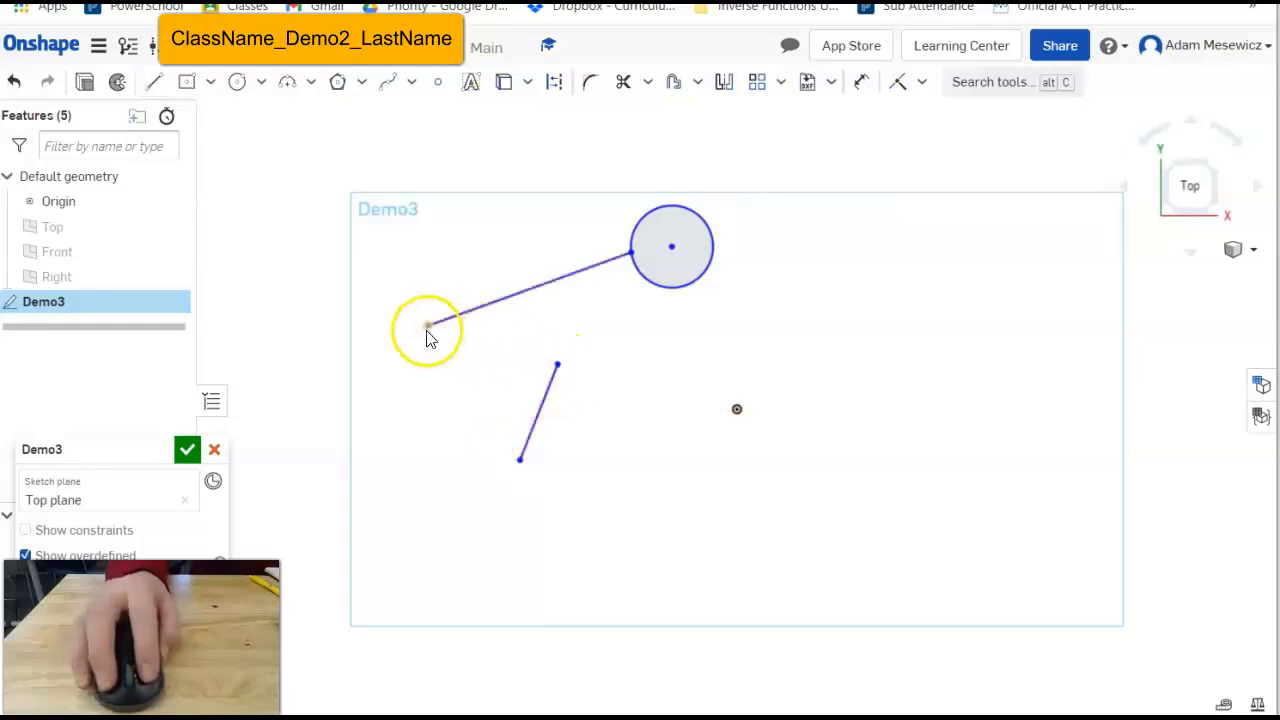
# Join the short line's upper end to the long line's left end and adjust the corner.
pyautogui.click(896, 82)
pyautogui.click(557, 364)
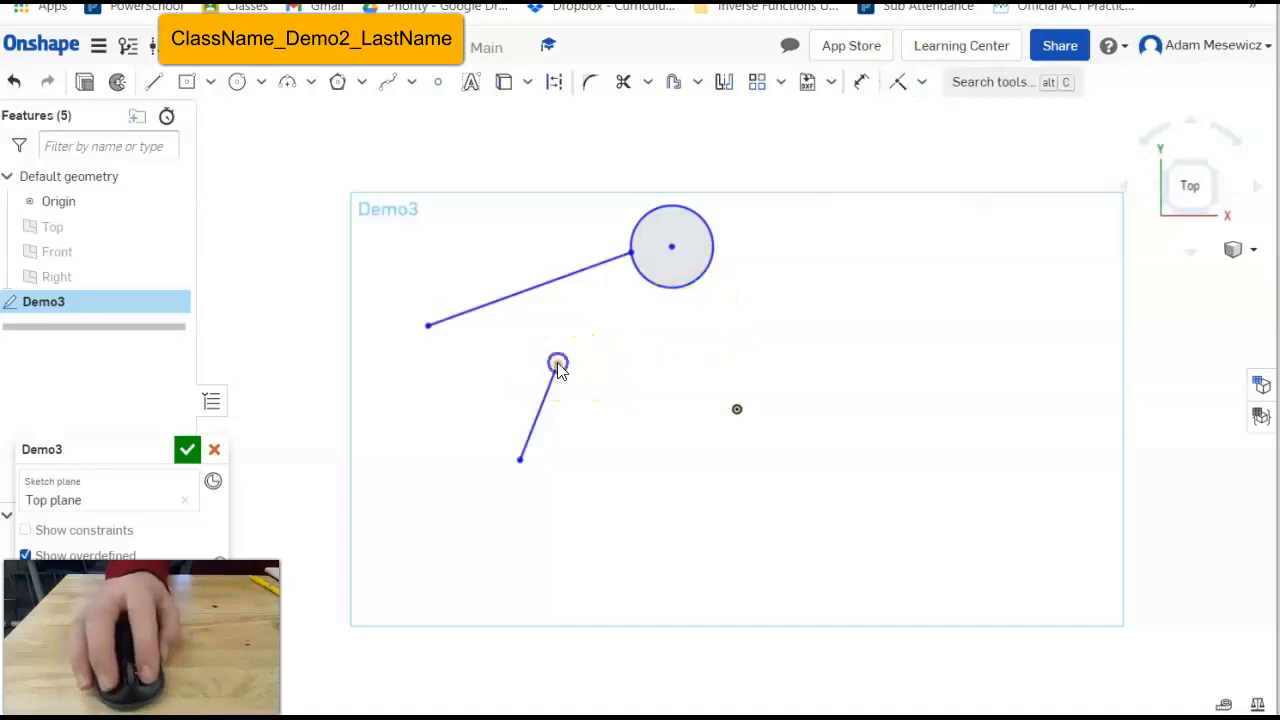
pyautogui.click(429, 327)
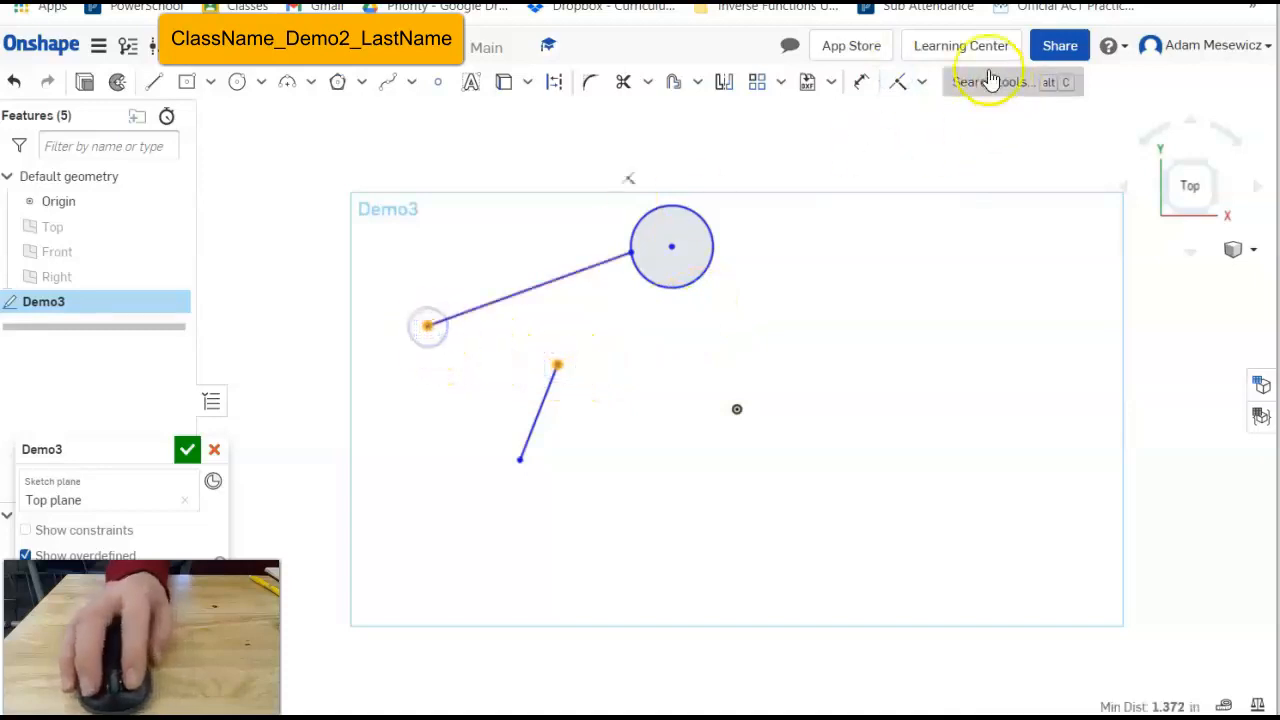
pyautogui.click(903, 84)
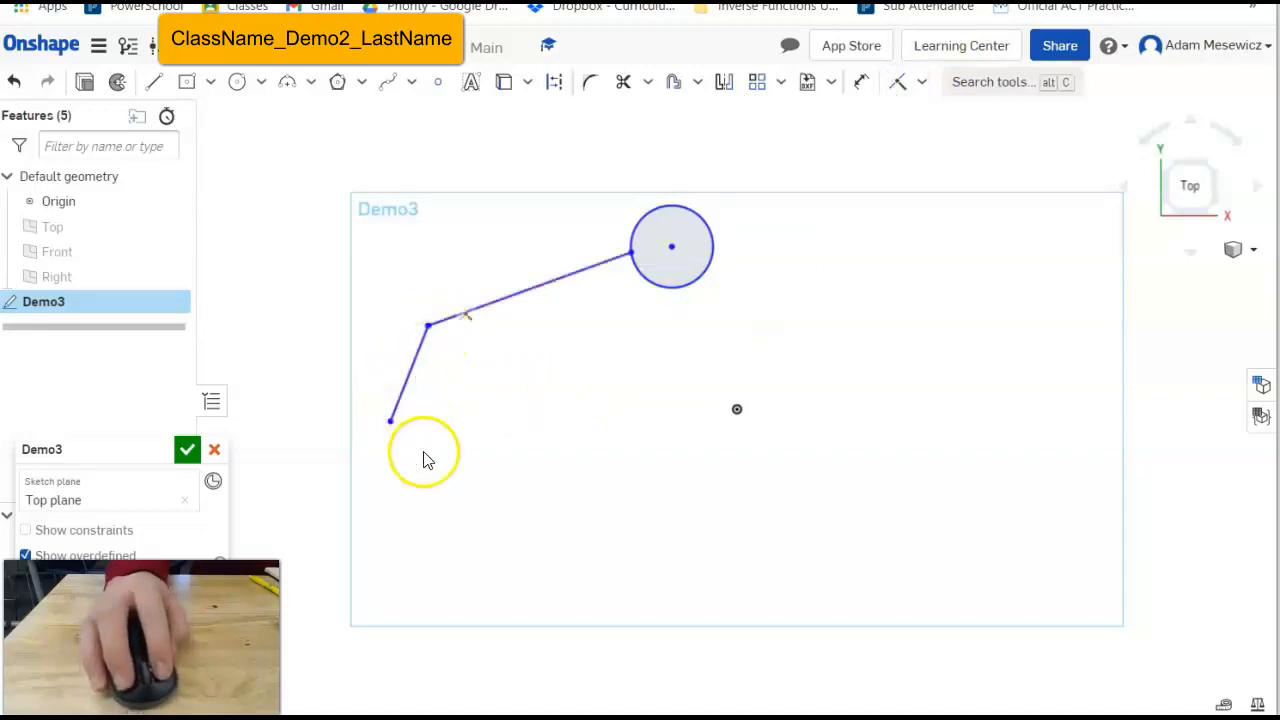
pyautogui.moveTo(417, 377)
pyautogui.mouseDown()
pyautogui.moveTo(457, 443)
pyautogui.moveTo(425, 340)
pyautogui.moveTo(474, 428)
pyautogui.mouseUp()
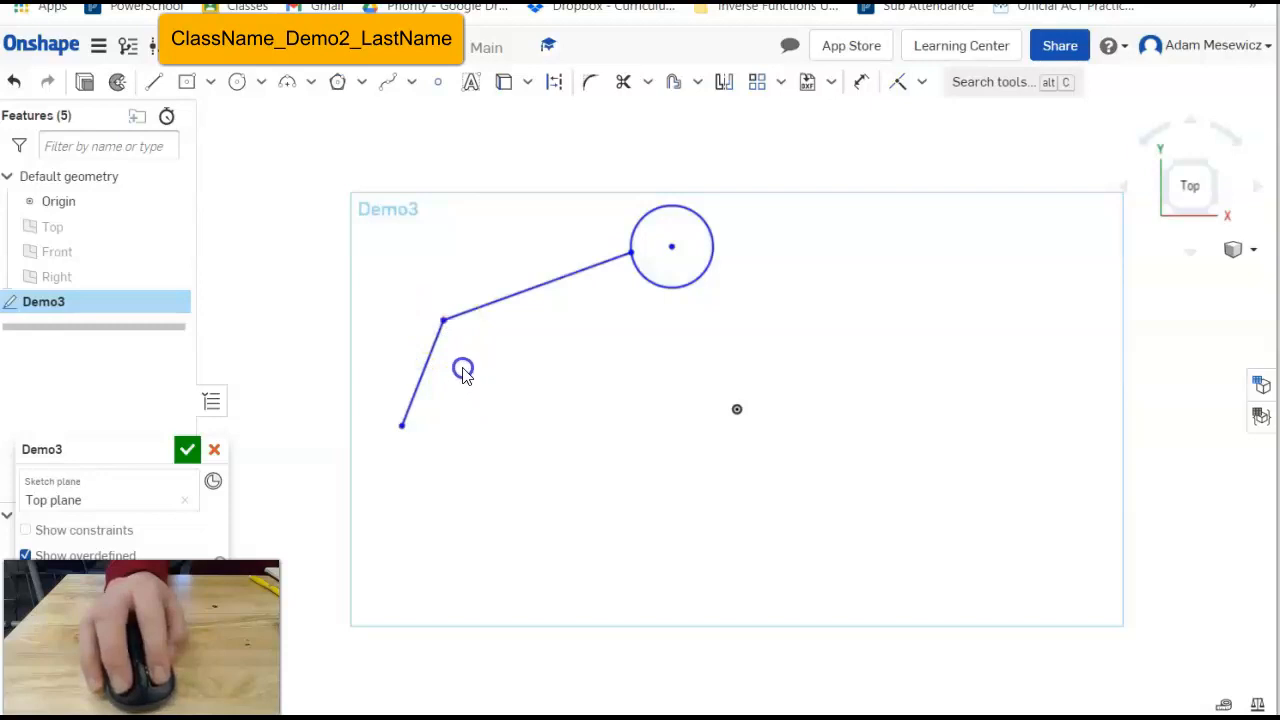
pyautogui.moveTo(463, 372); pyautogui.dragTo(449, 338)
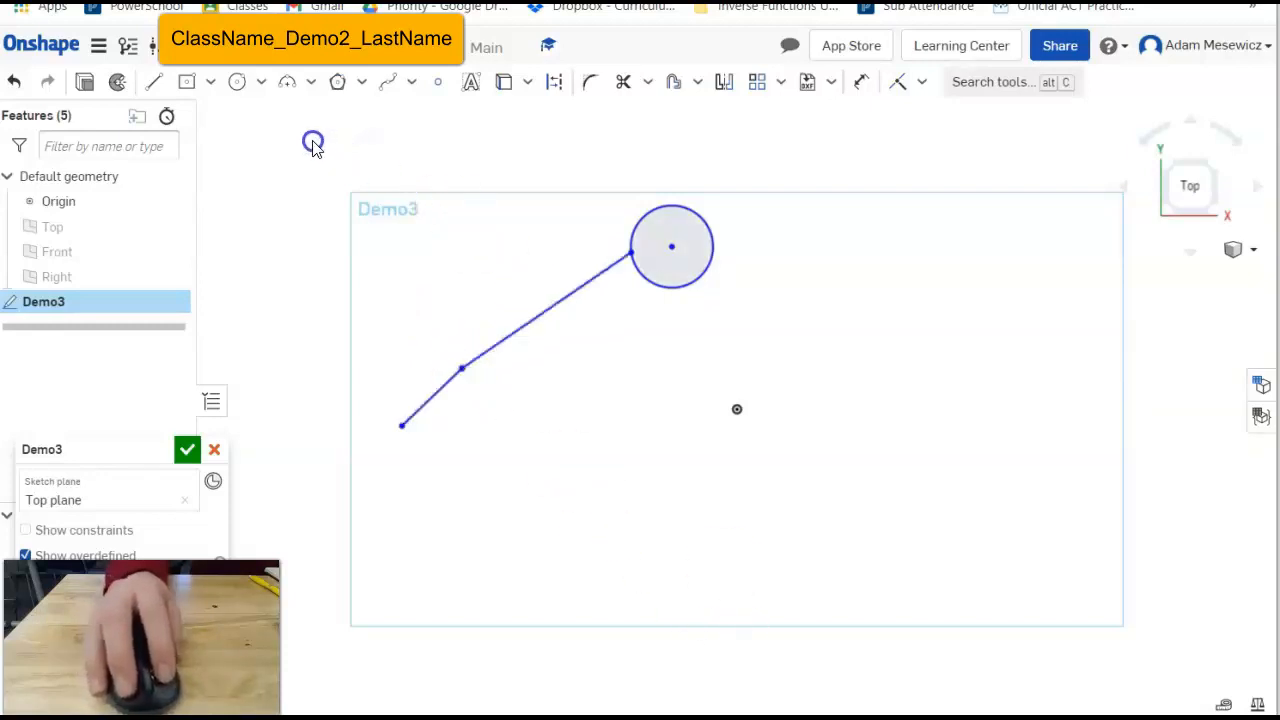
# Box-select the circle and both lines and delete them.
pyautogui.moveTo(309, 136); pyautogui.dragTo(804, 571)
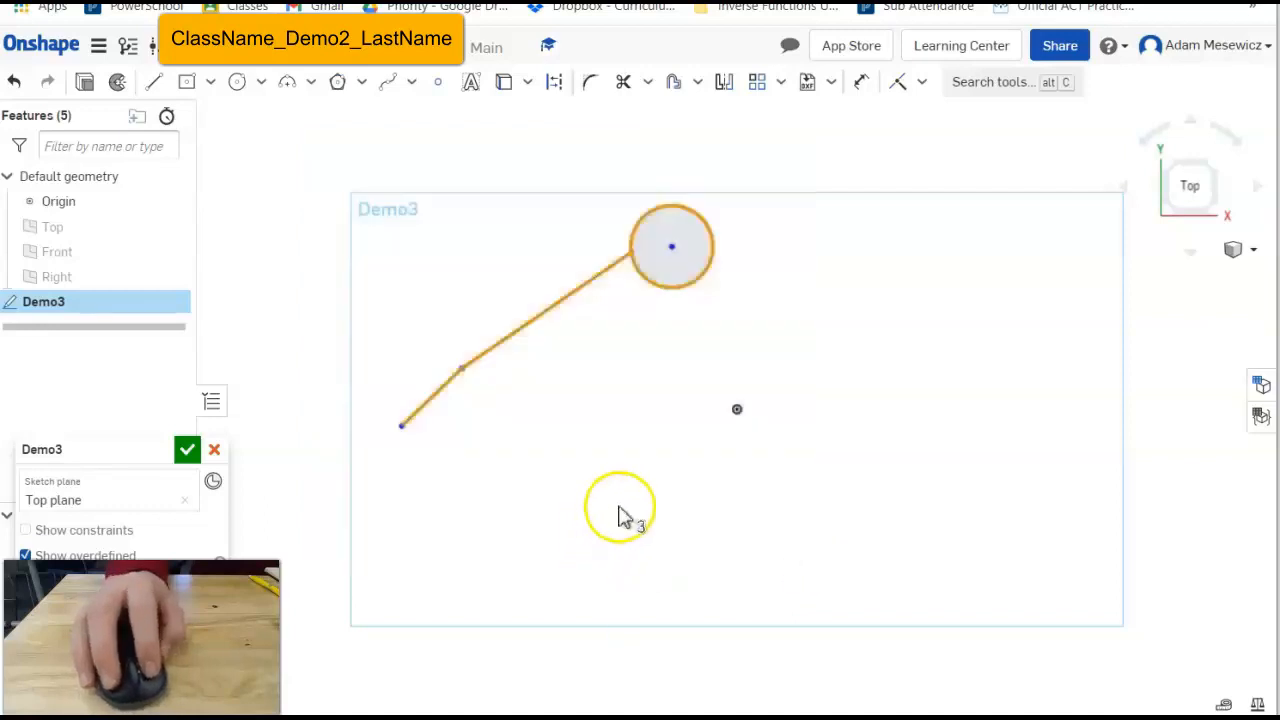
pyautogui.press('Escape')
pyautogui.press('BackSpace')
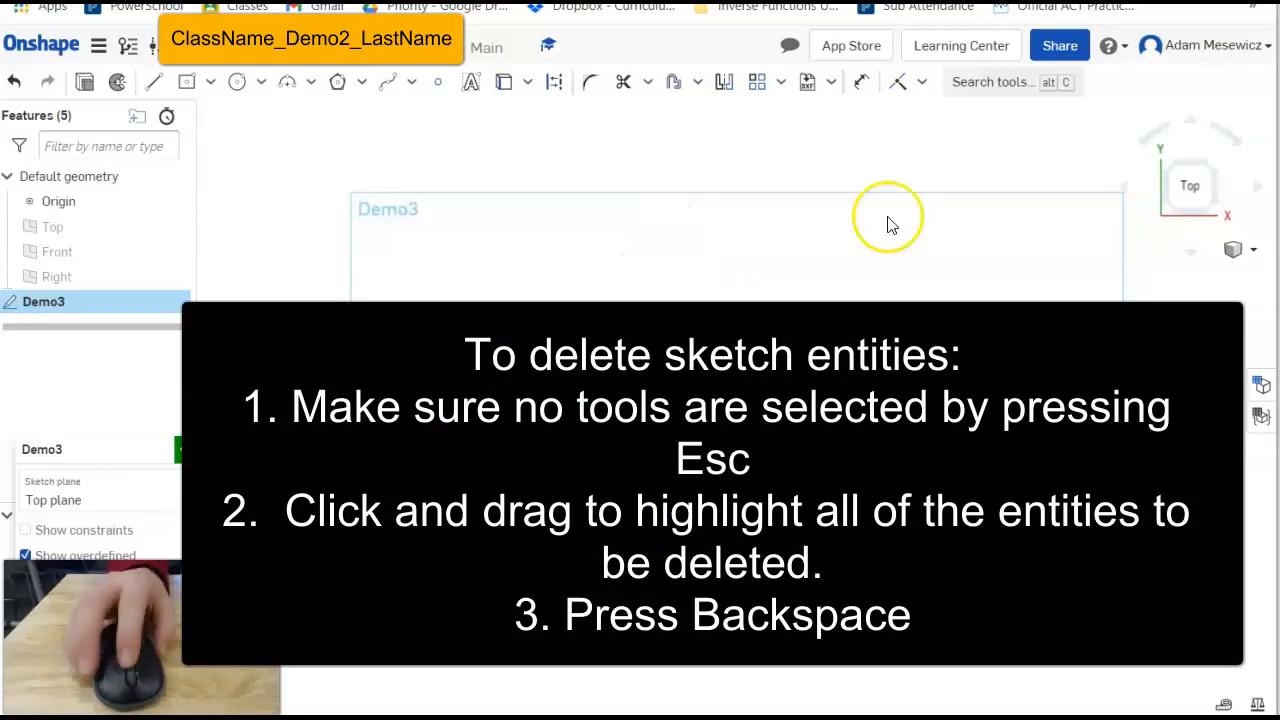
# Draw two connected line segments, about 1.687 and 0.859 long, forming a bent chain.
pyautogui.click(153, 82)
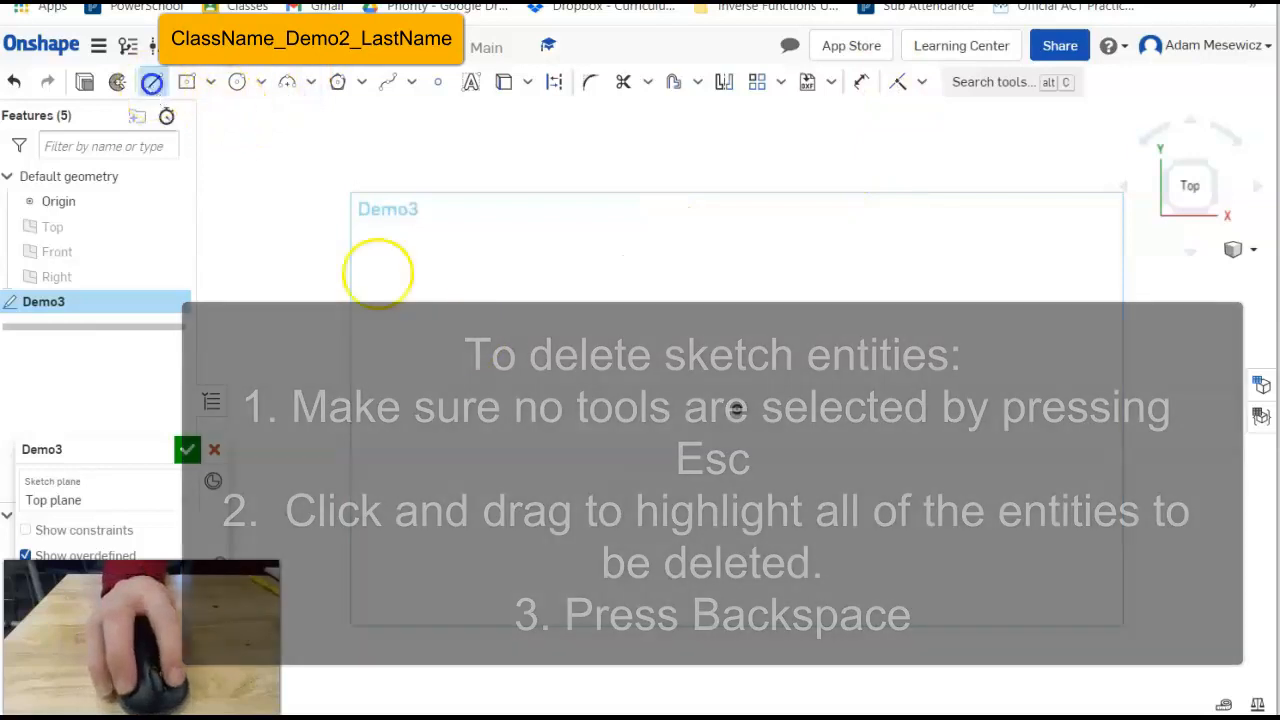
pyautogui.click(535, 462)
pyautogui.click(603, 309)
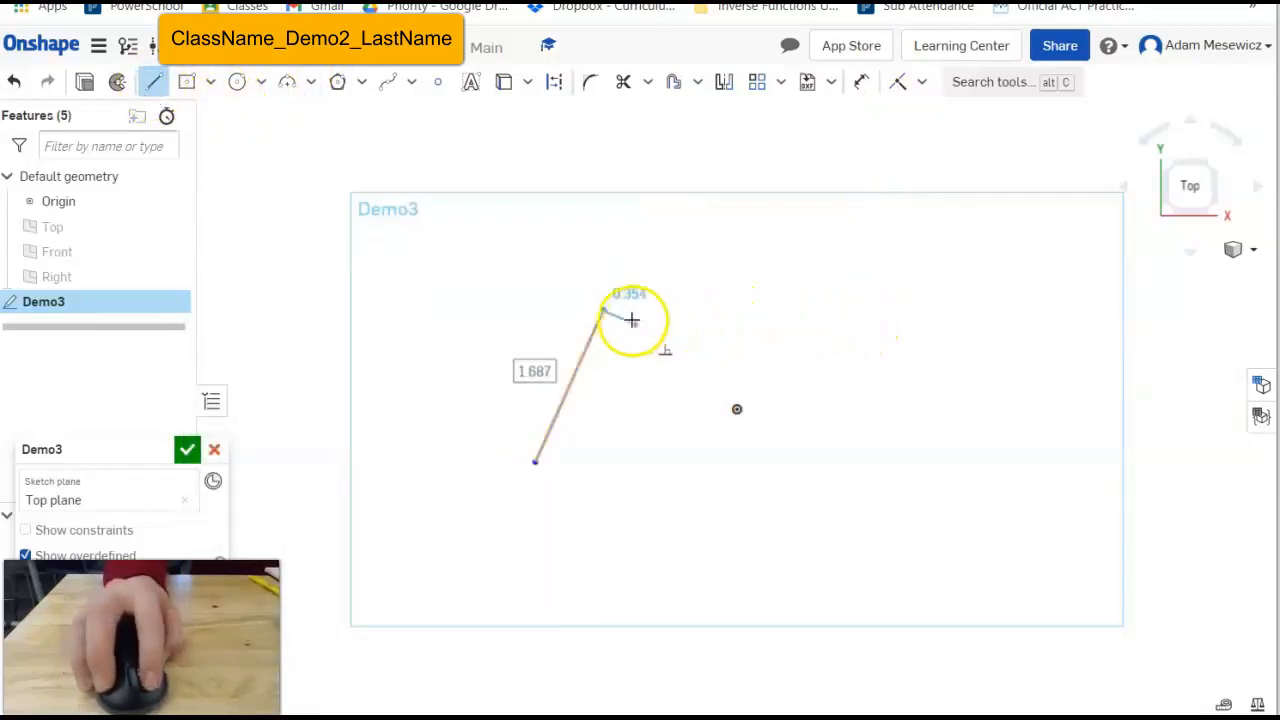
pyautogui.click(720, 288)
pyautogui.press('Escape')
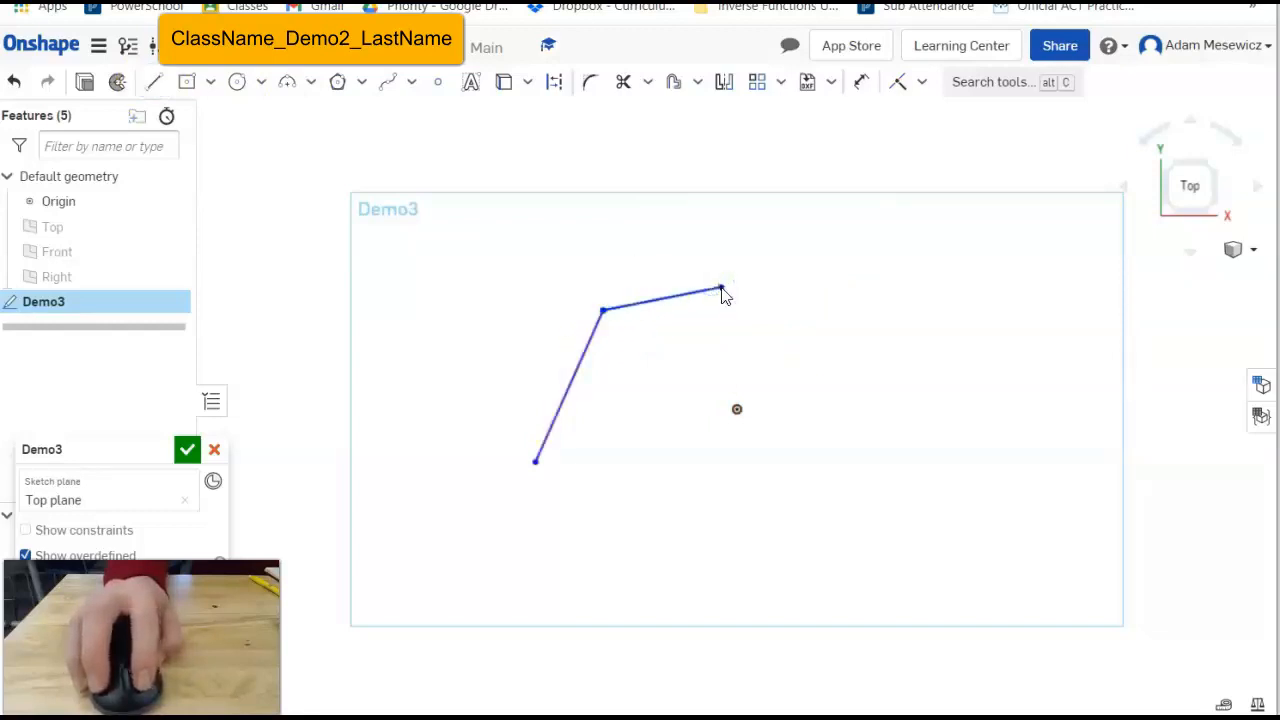
pyautogui.moveTo(94, 444)
pyautogui.mouseDown()
pyautogui.moveTo(200, 257)
pyautogui.moveTo(292, 163)
pyautogui.mouseUp()
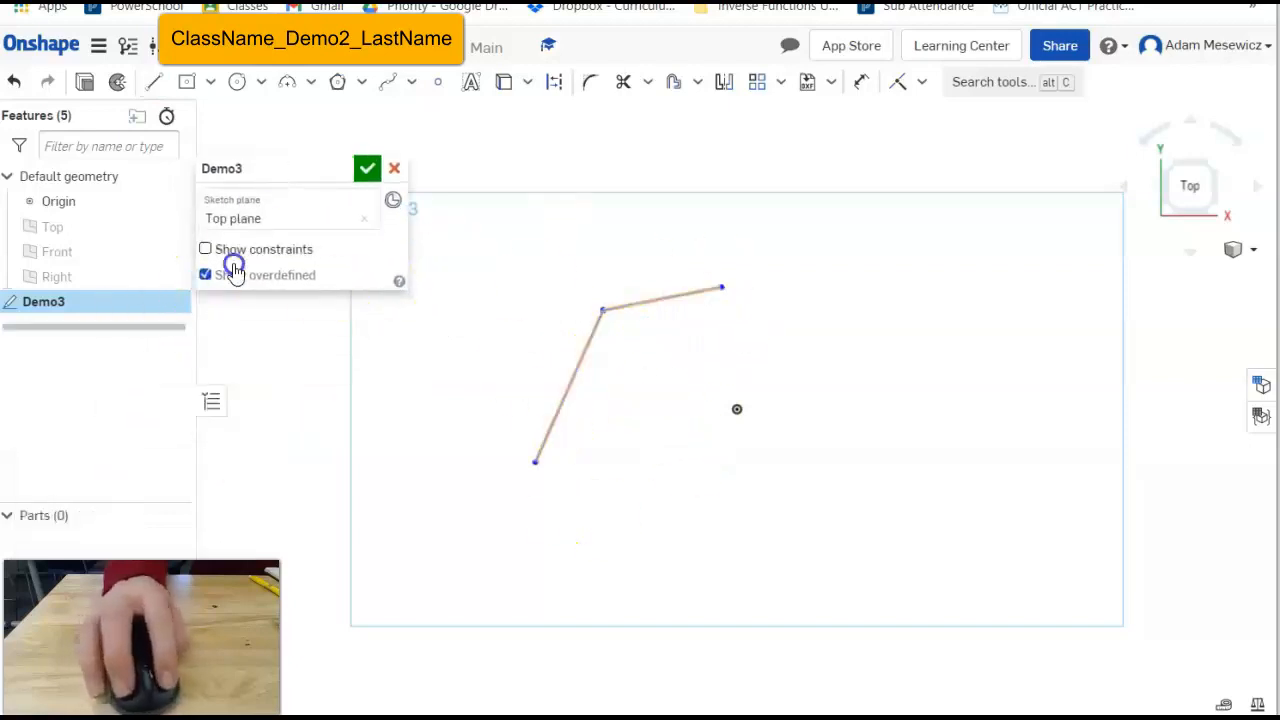
# Show constraints, delete the Horizontal constraint at the corner, and pull the horizontal line free.
pyautogui.click(204, 250)
pyautogui.moveTo(231, 162)
pyautogui.mouseDown()
pyautogui.moveTo(723, 151)
pyautogui.moveTo(789, 166)
pyautogui.moveTo(734, 215)
pyautogui.moveTo(381, 163)
pyautogui.moveTo(295, 202)
pyautogui.mouseUp()
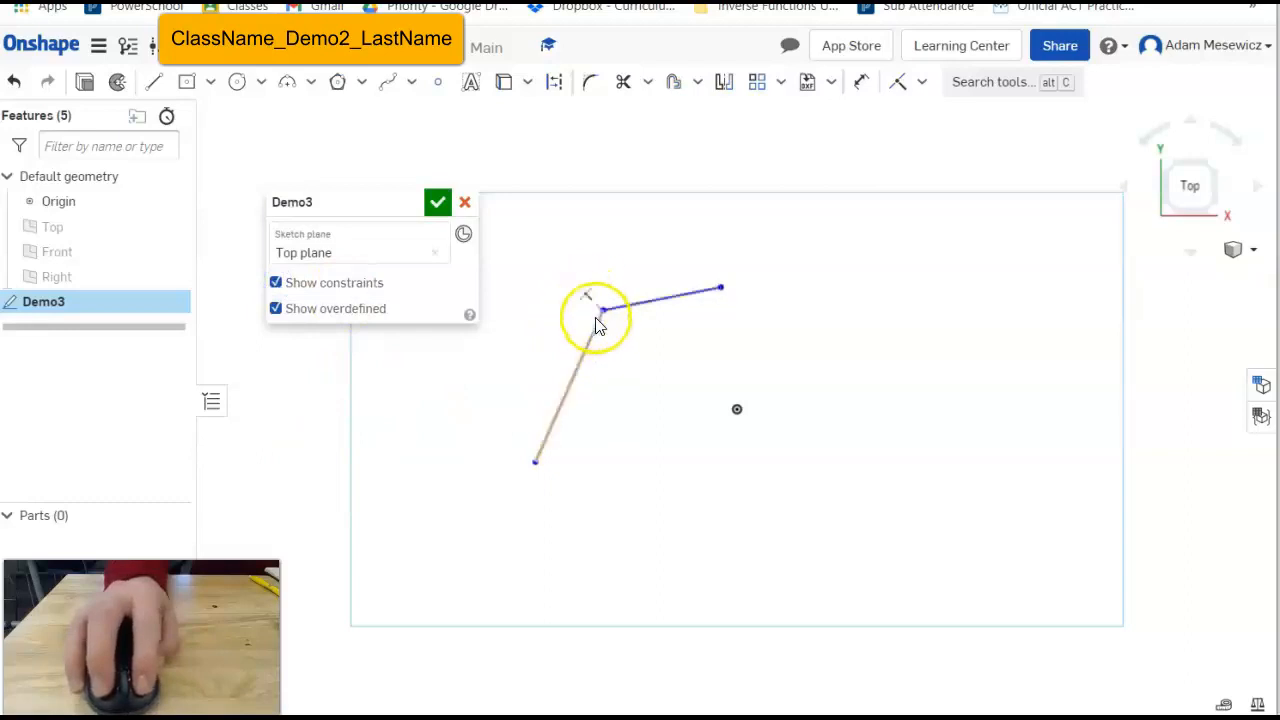
pyautogui.moveTo(640, 370)
pyautogui.mouseDown()
pyautogui.moveTo(529, 406)
pyautogui.moveTo(600, 349)
pyautogui.moveTo(594, 294)
pyautogui.mouseUp()
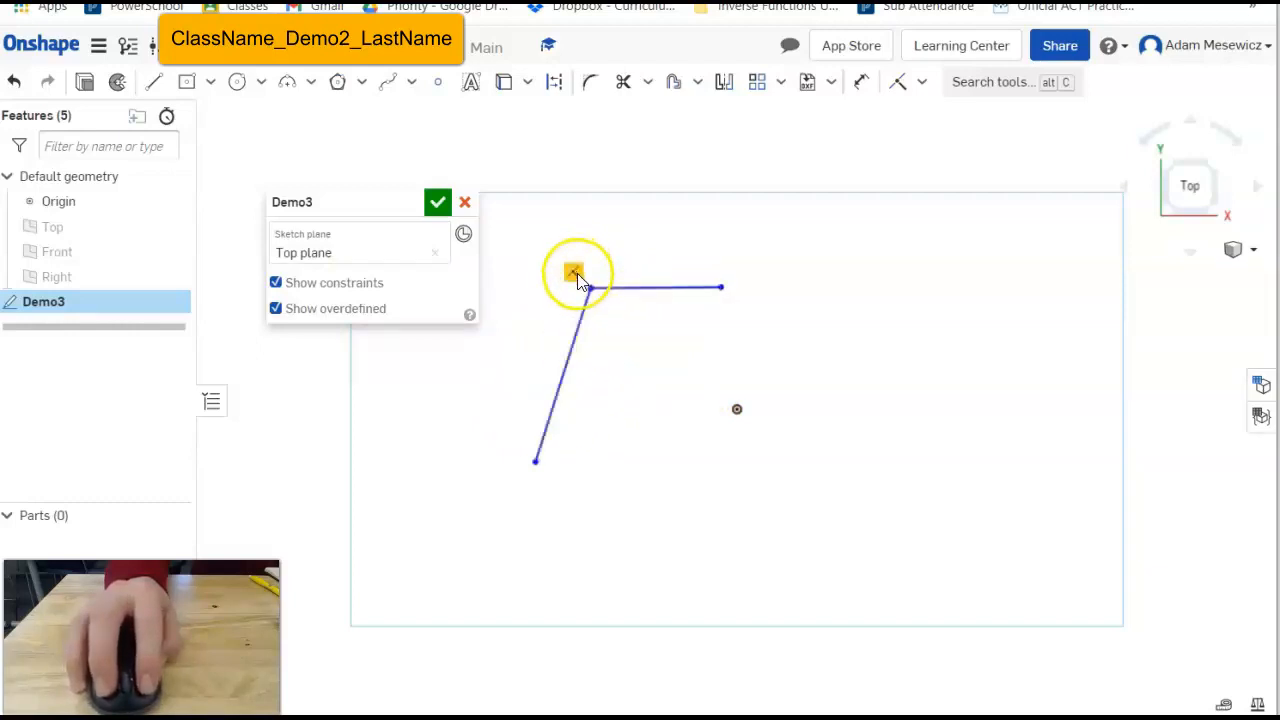
pyautogui.click(576, 280)
pyautogui.press('BackSpace')
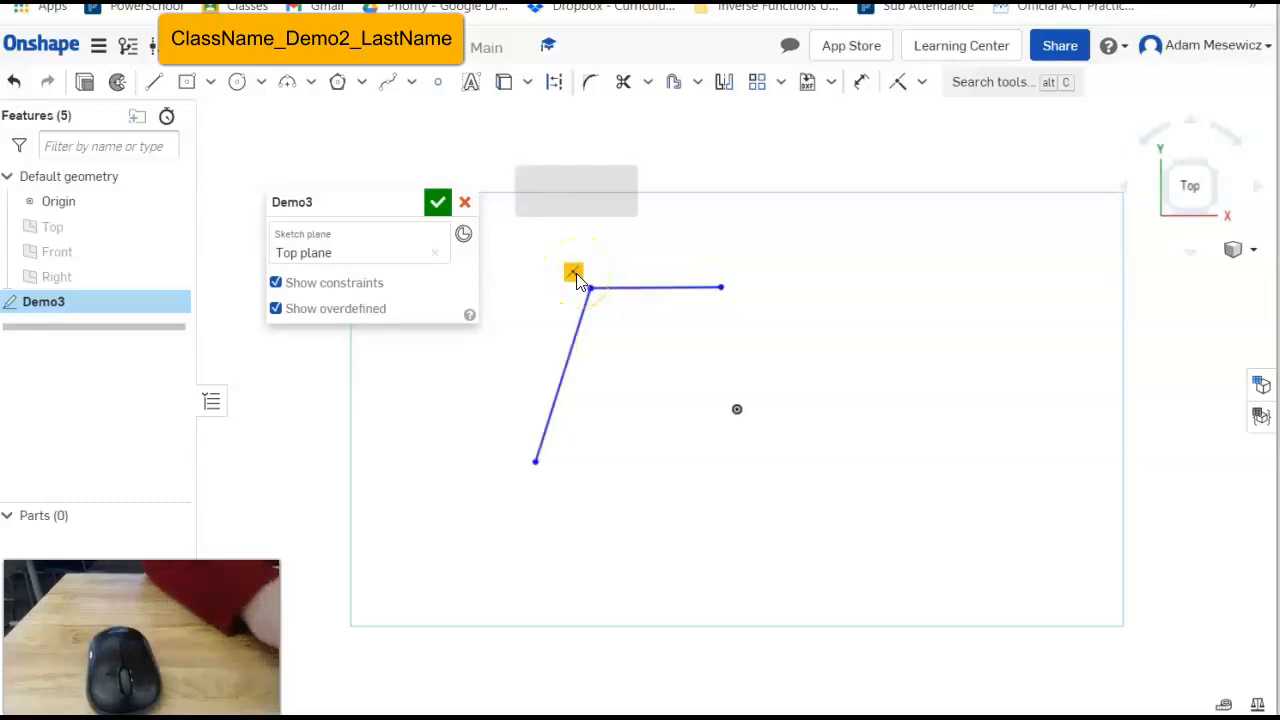
pyautogui.moveTo(669, 283); pyautogui.dragTo(940, 308)
pyautogui.moveTo(868, 408); pyautogui.dragTo(948, 300)
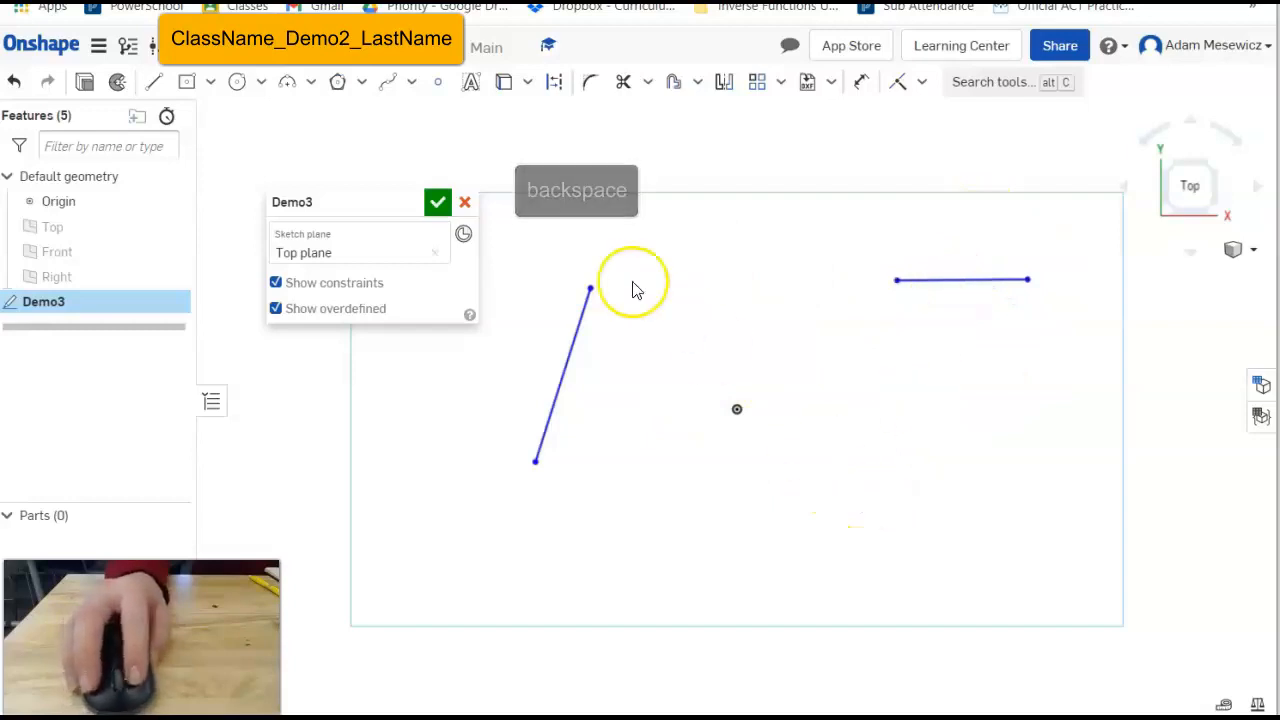
# Box-select both lines and delete them.
pyautogui.moveTo(338, 200)
pyautogui.mouseDown()
pyautogui.moveTo(160, 112)
pyautogui.moveTo(94, 135)
pyautogui.mouseUp()
pyautogui.moveTo(443, 175); pyautogui.dragTo(1104, 552)
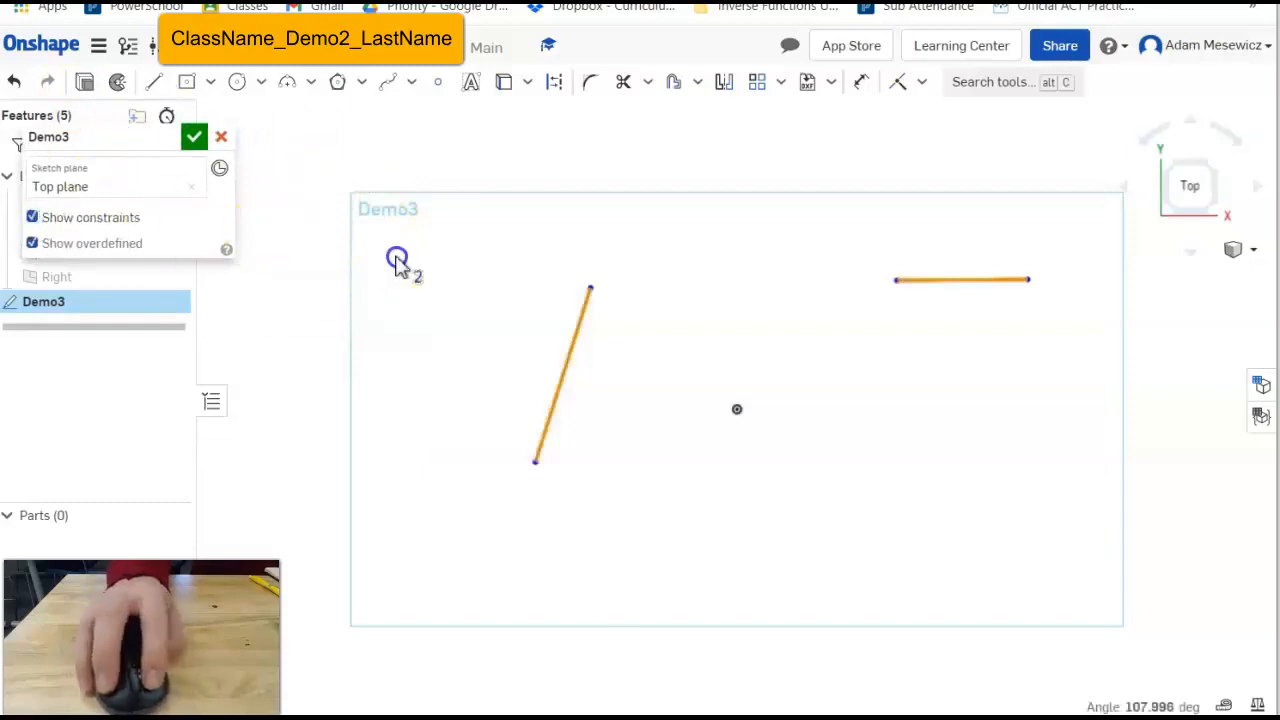
pyautogui.press('BackSpace')
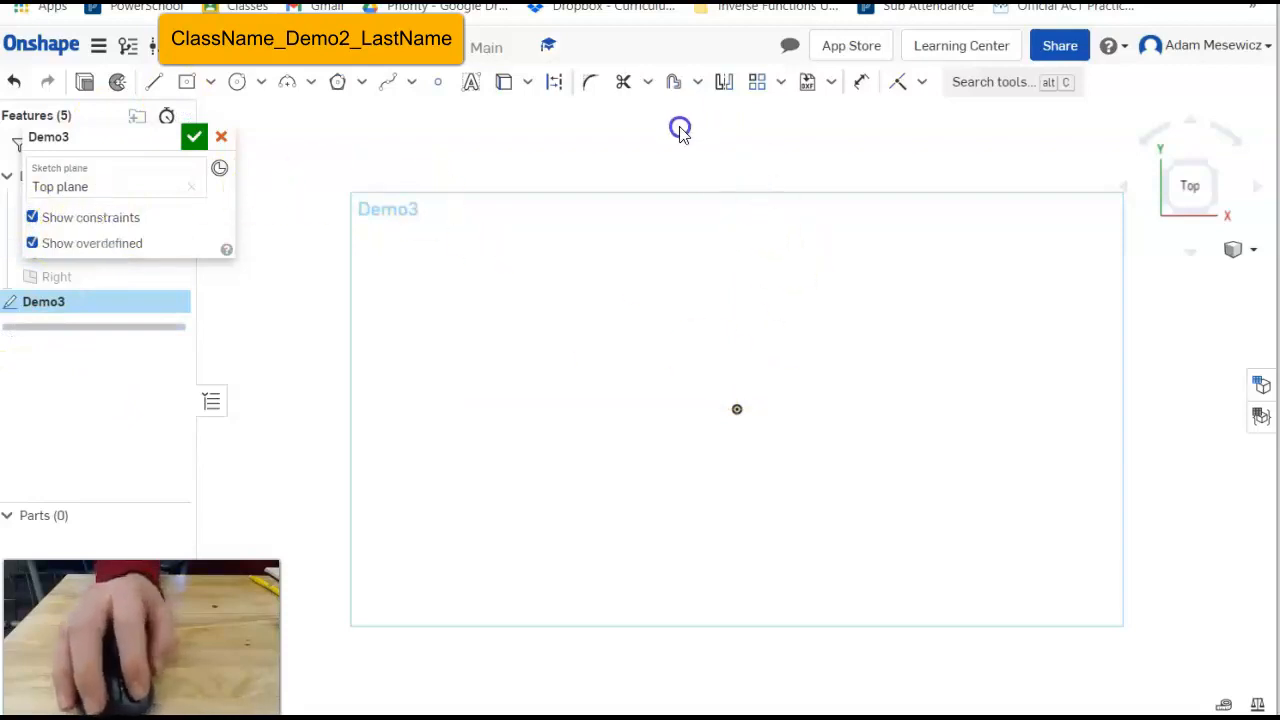
# Draw a large Ø3.078 circle and a separate small Ø0.949 circle.
pyautogui.click(917, 95)
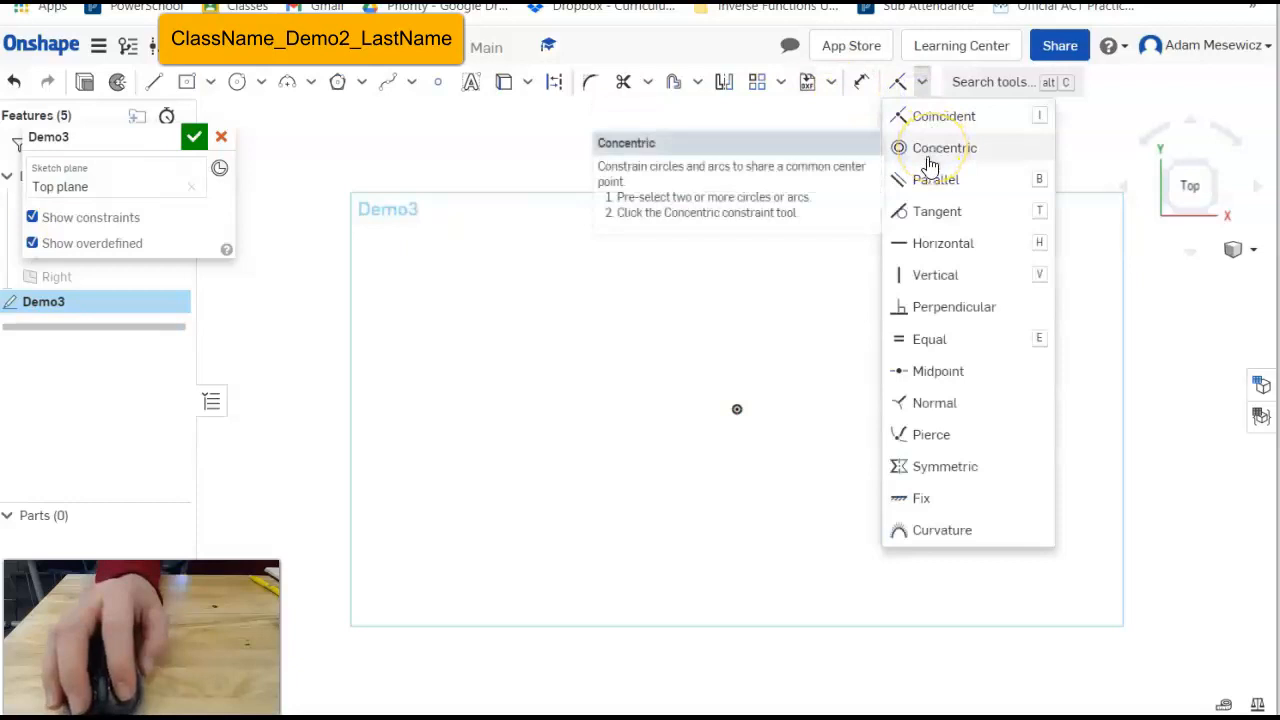
pyautogui.click(229, 86)
pyautogui.click(446, 266)
pyautogui.click(545, 382)
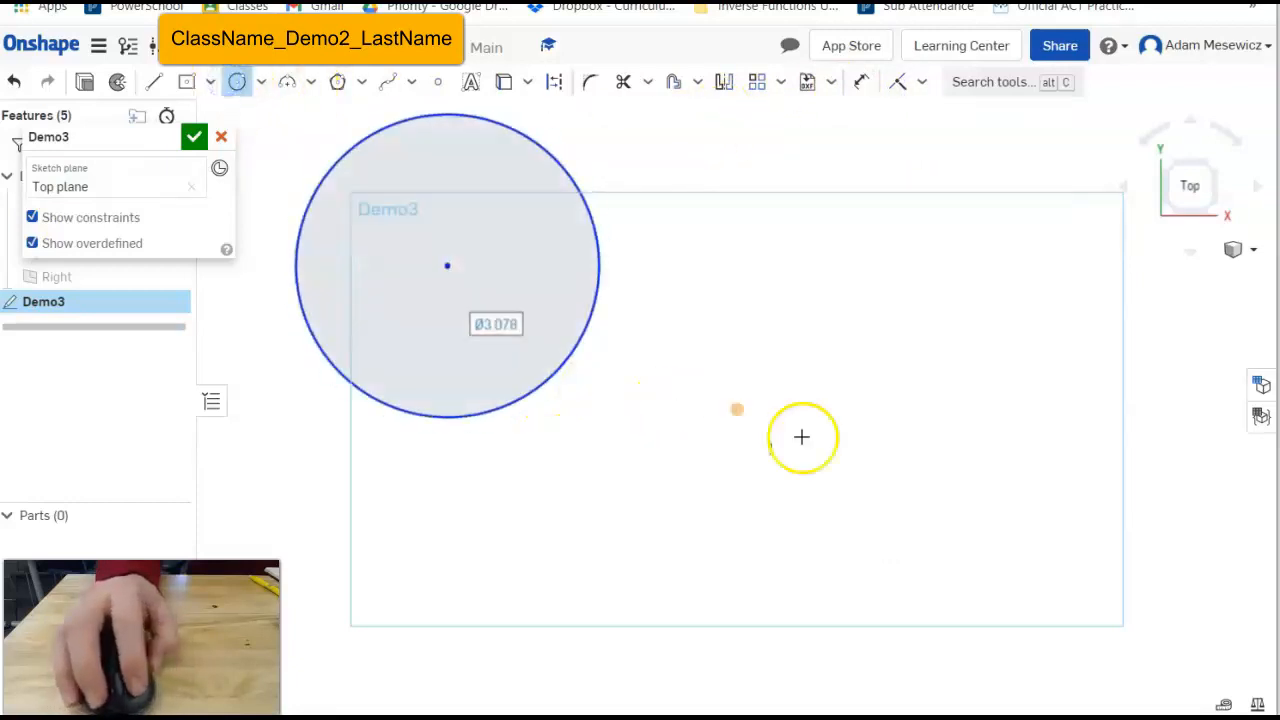
pyautogui.click(1000, 503)
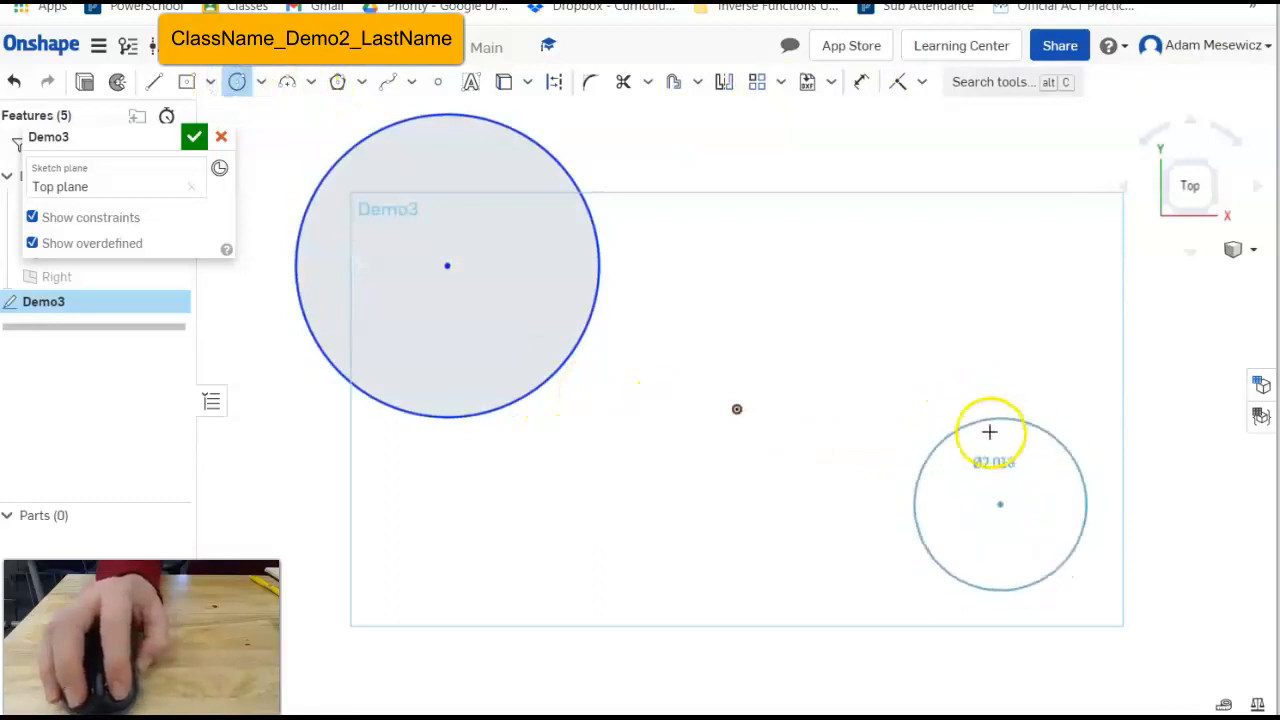
pyautogui.click(993, 458)
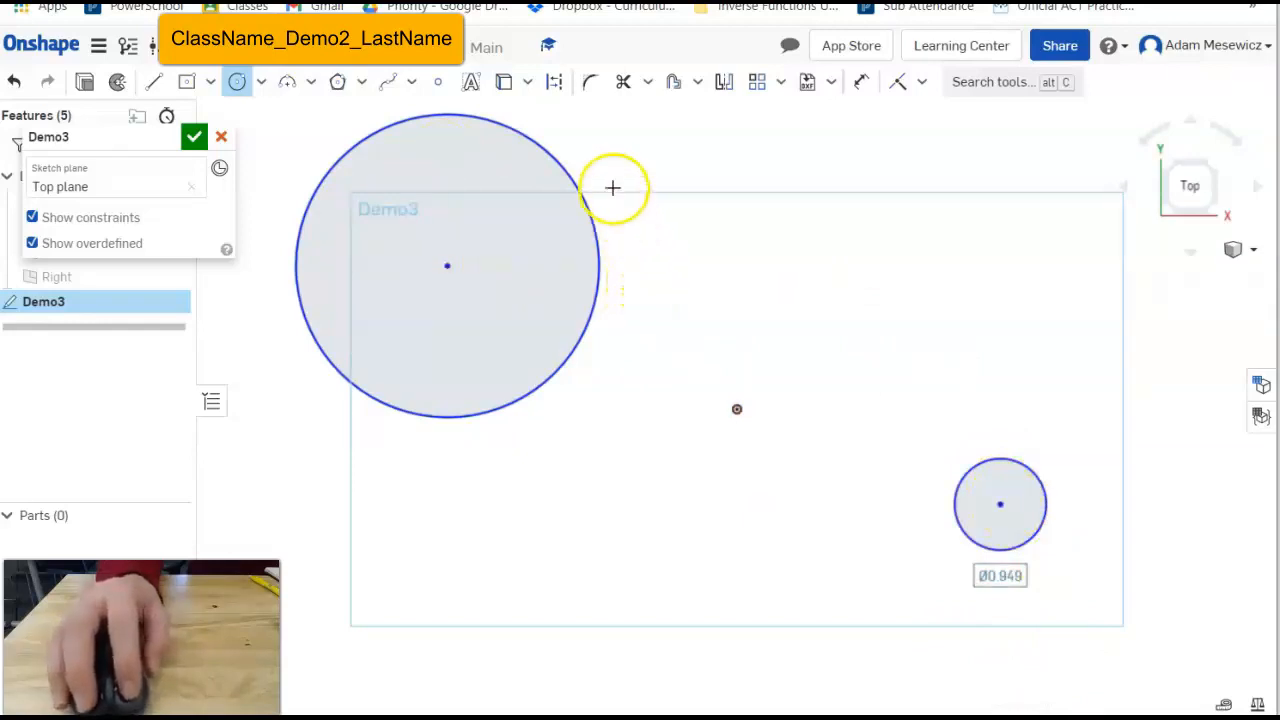
# Make the small circle concentric with the large circle.
pyautogui.click(925, 88)
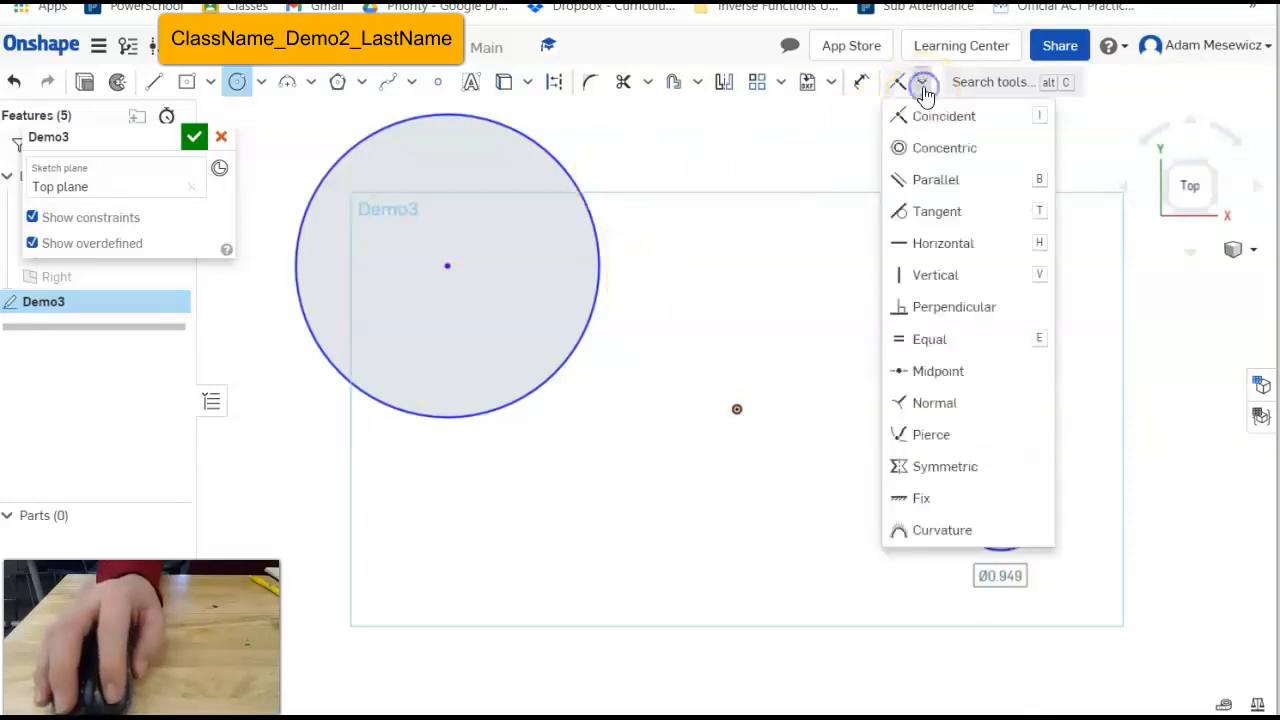
pyautogui.click(929, 146)
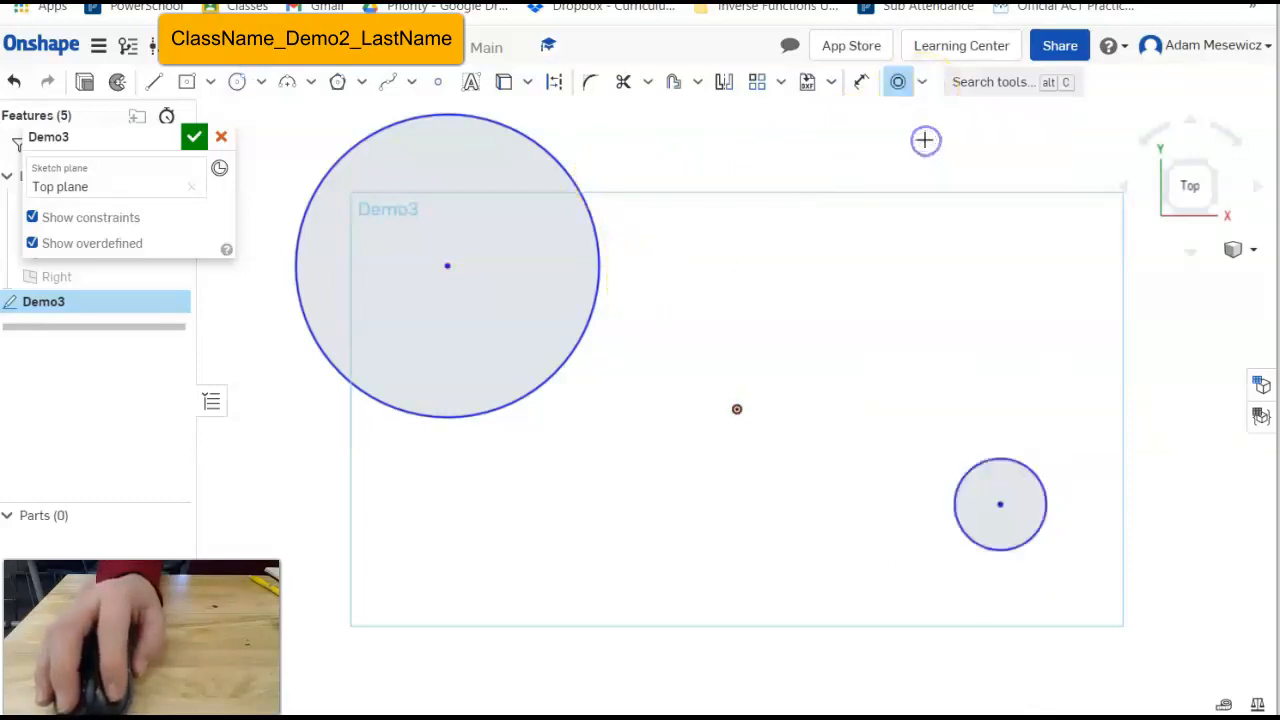
pyautogui.click(1000, 507)
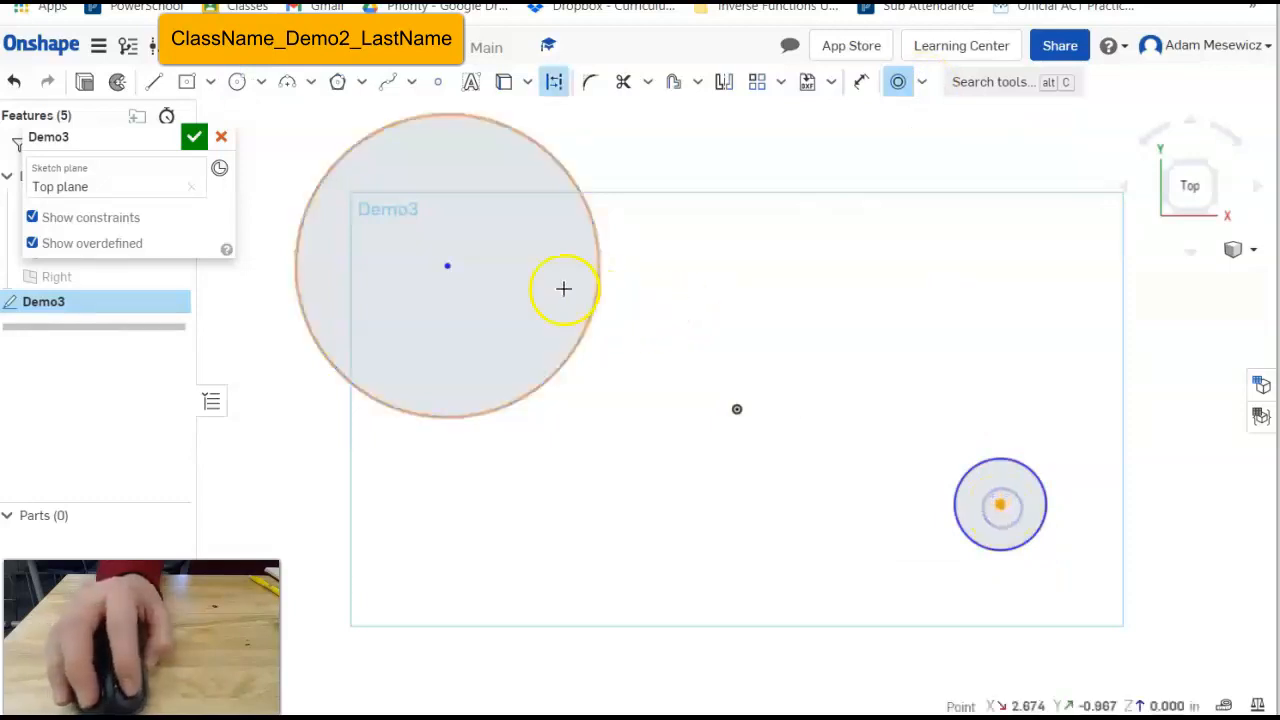
pyautogui.click(450, 272)
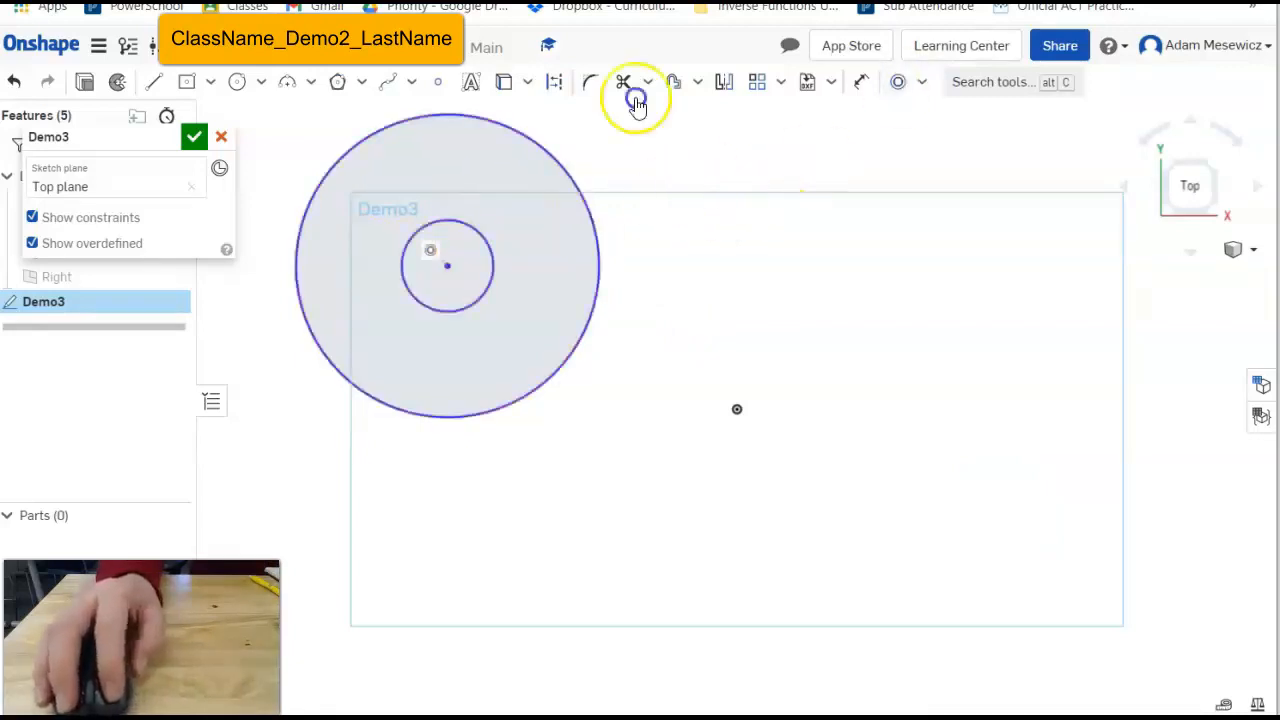
# Move the concentric circles' shared centre to just left of the origin, then open the arc options.
pyautogui.moveTo(449, 270)
pyautogui.mouseDown()
pyautogui.moveTo(657, 366)
pyautogui.moveTo(717, 269)
pyautogui.moveTo(814, 323)
pyautogui.moveTo(657, 410)
pyautogui.moveTo(757, 303)
pyautogui.moveTo(663, 391)
pyautogui.mouseUp()
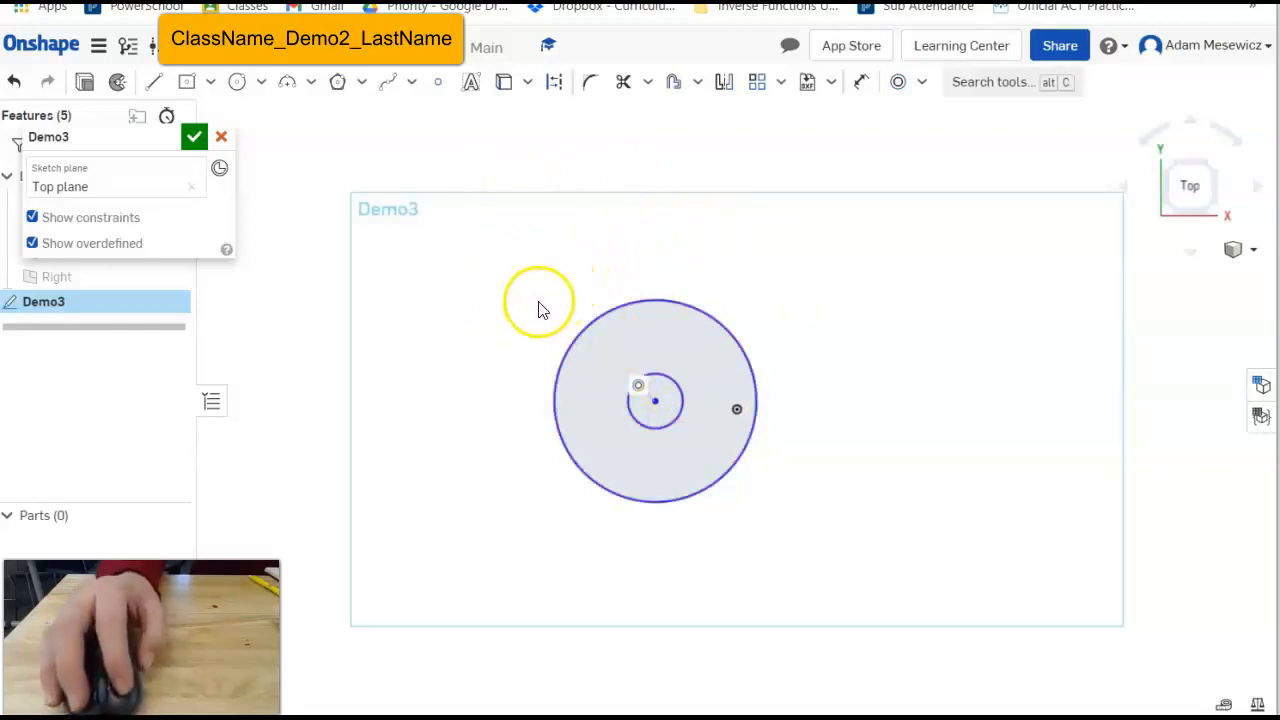
pyautogui.click(288, 82)
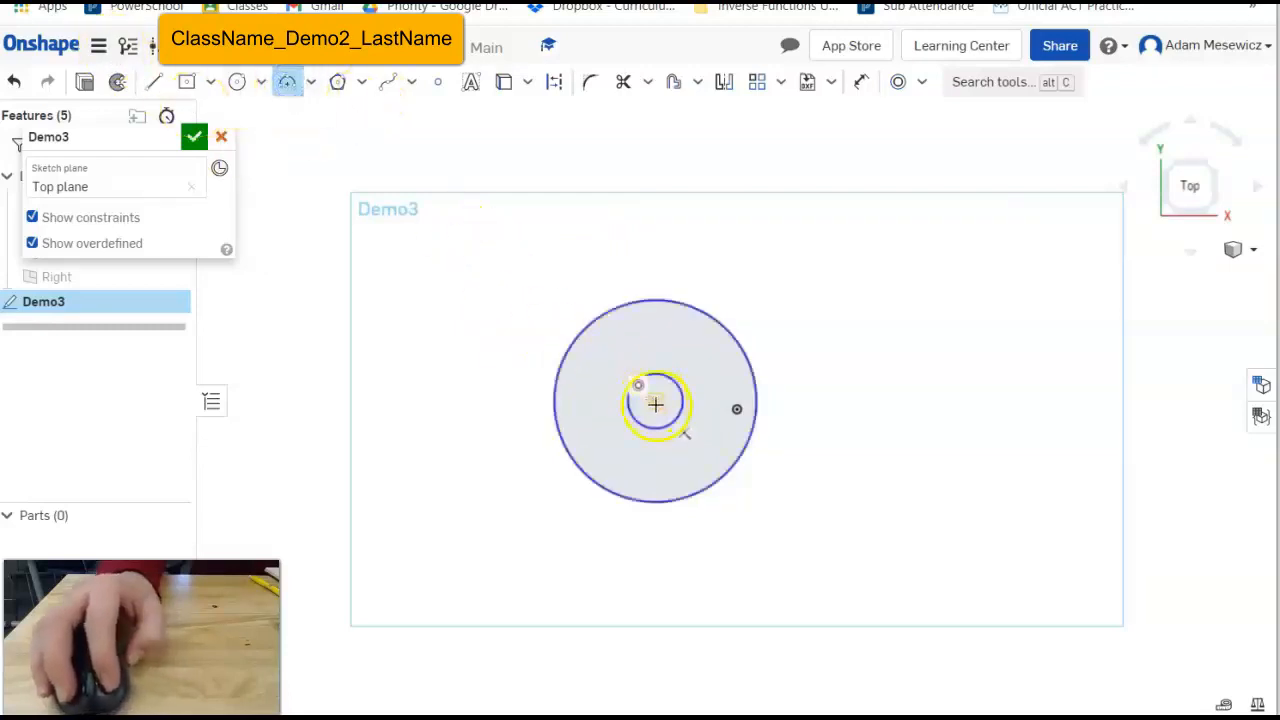
pyautogui.click(291, 91)
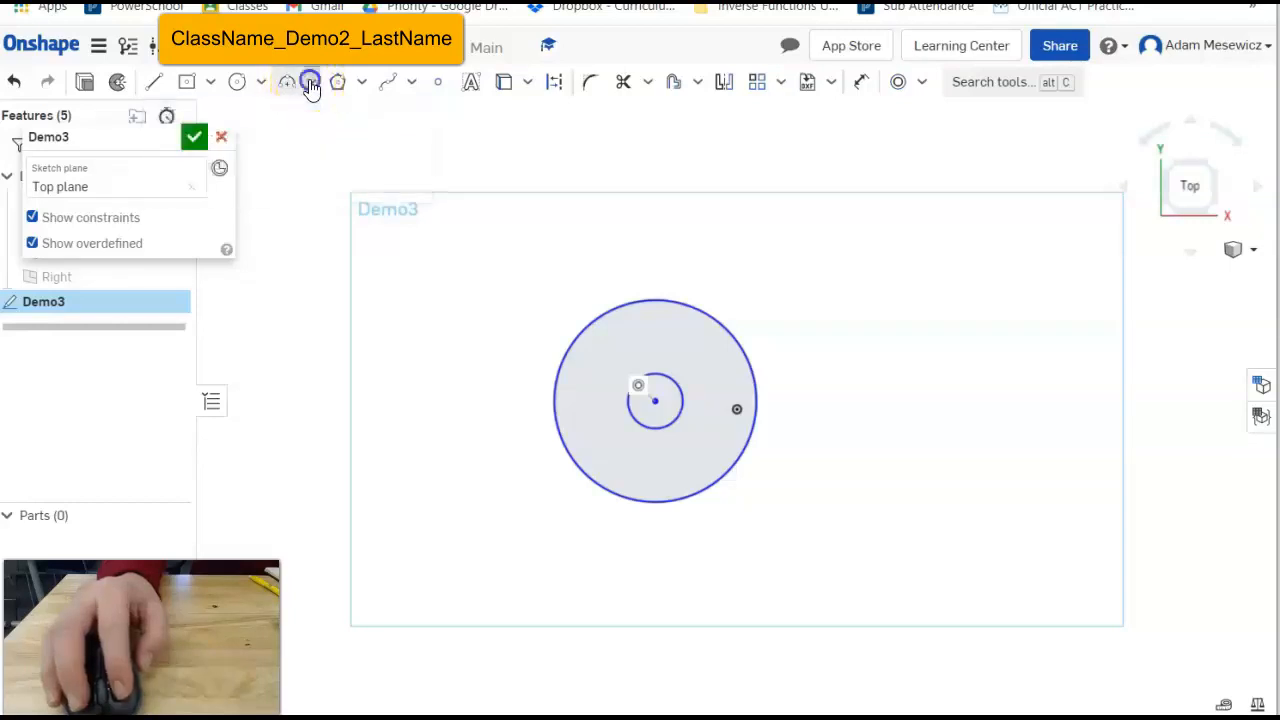
pyautogui.click(311, 87)
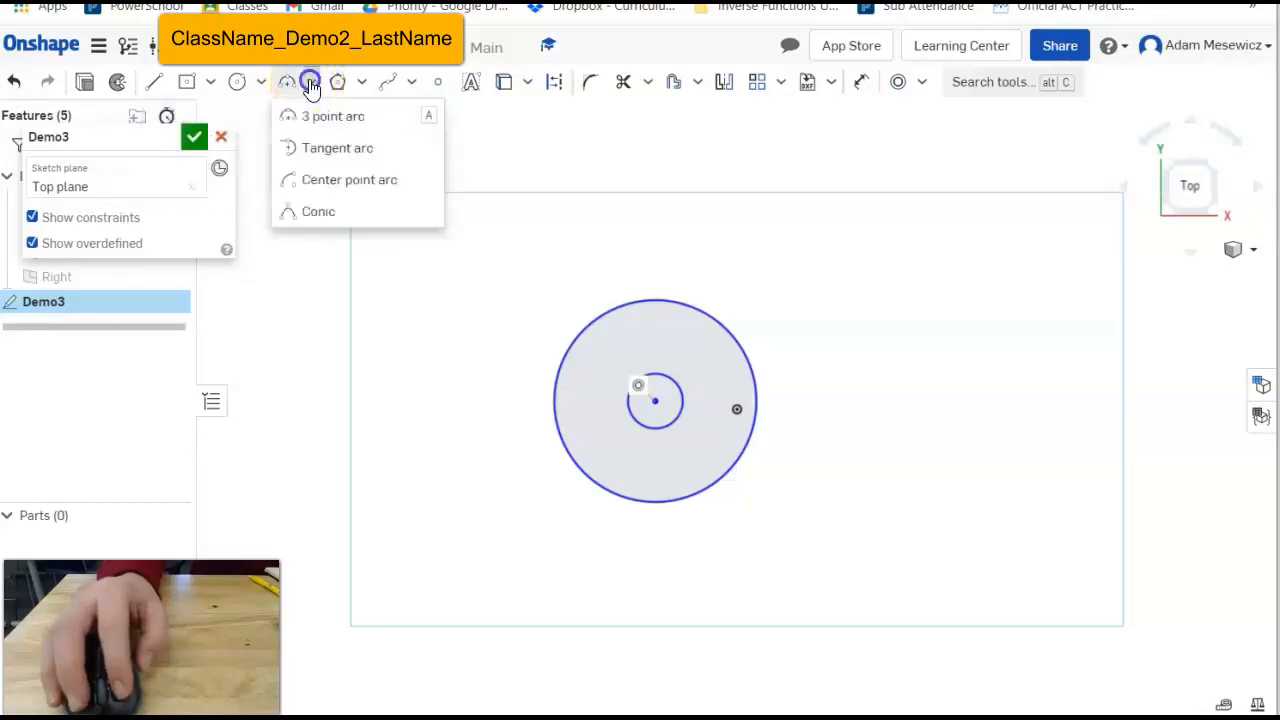
# Draw a centre-point arc centred on the concentric circles, running from upper right downward.
pyautogui.click(345, 179)
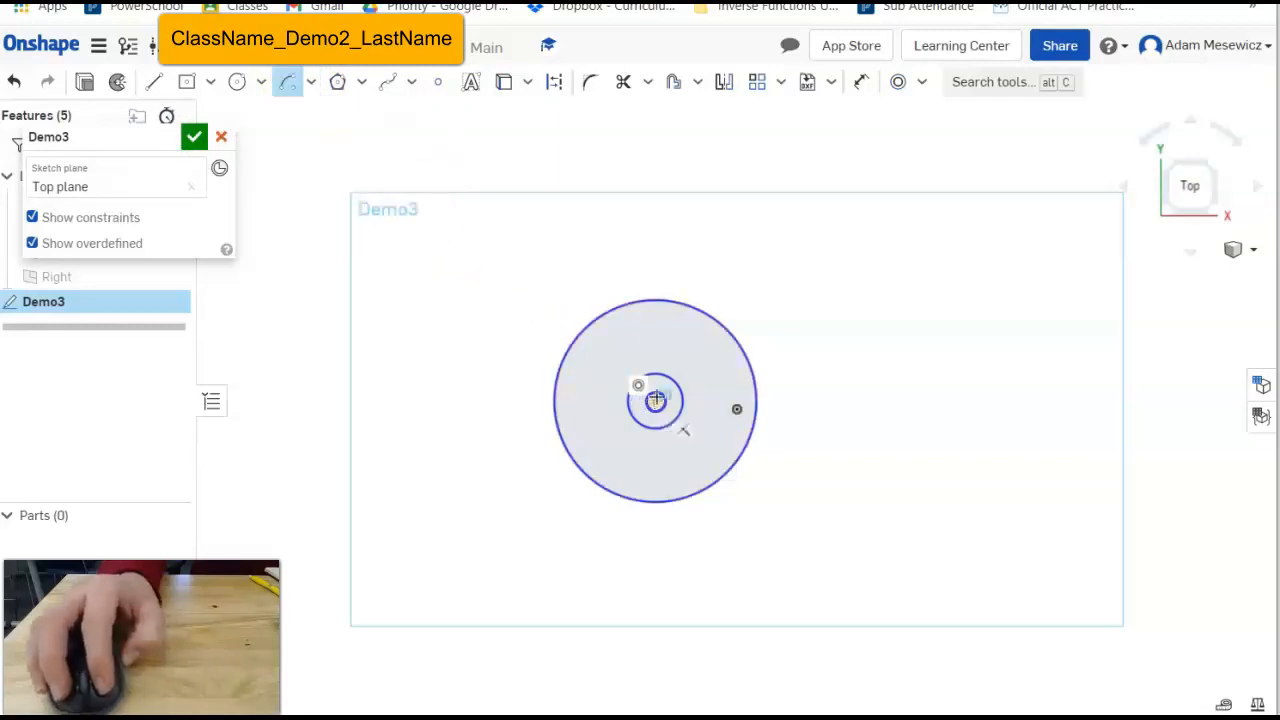
pyautogui.click(655, 400)
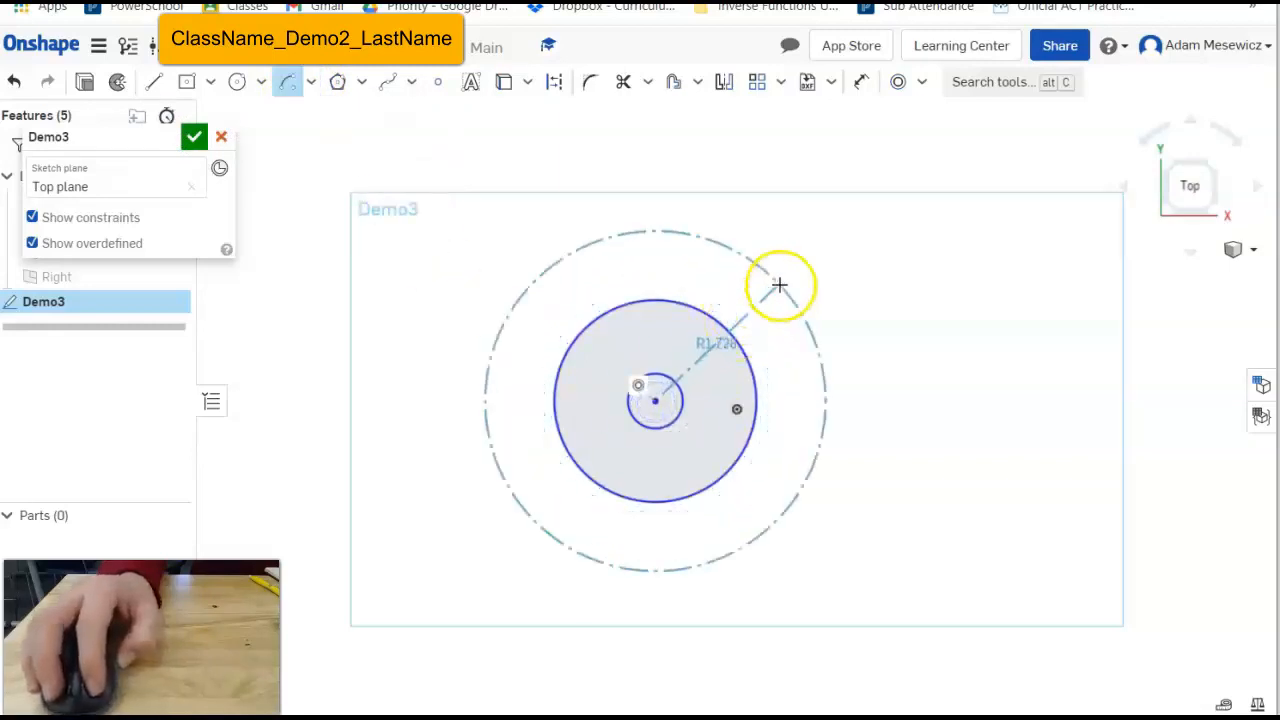
pyautogui.click(779, 286)
pyautogui.click(820, 436)
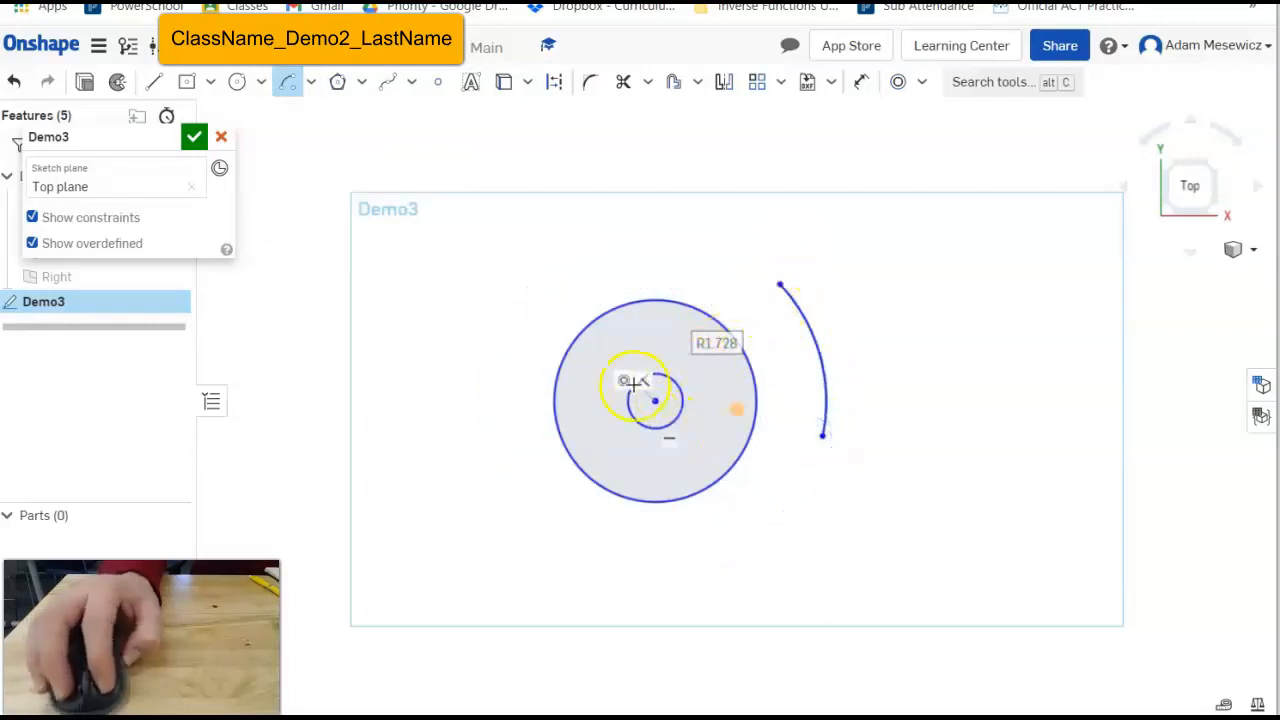
# Try offsetting the outer circle, cancel it, then box-select and delete the circles and arc.
pyautogui.click(900, 84)
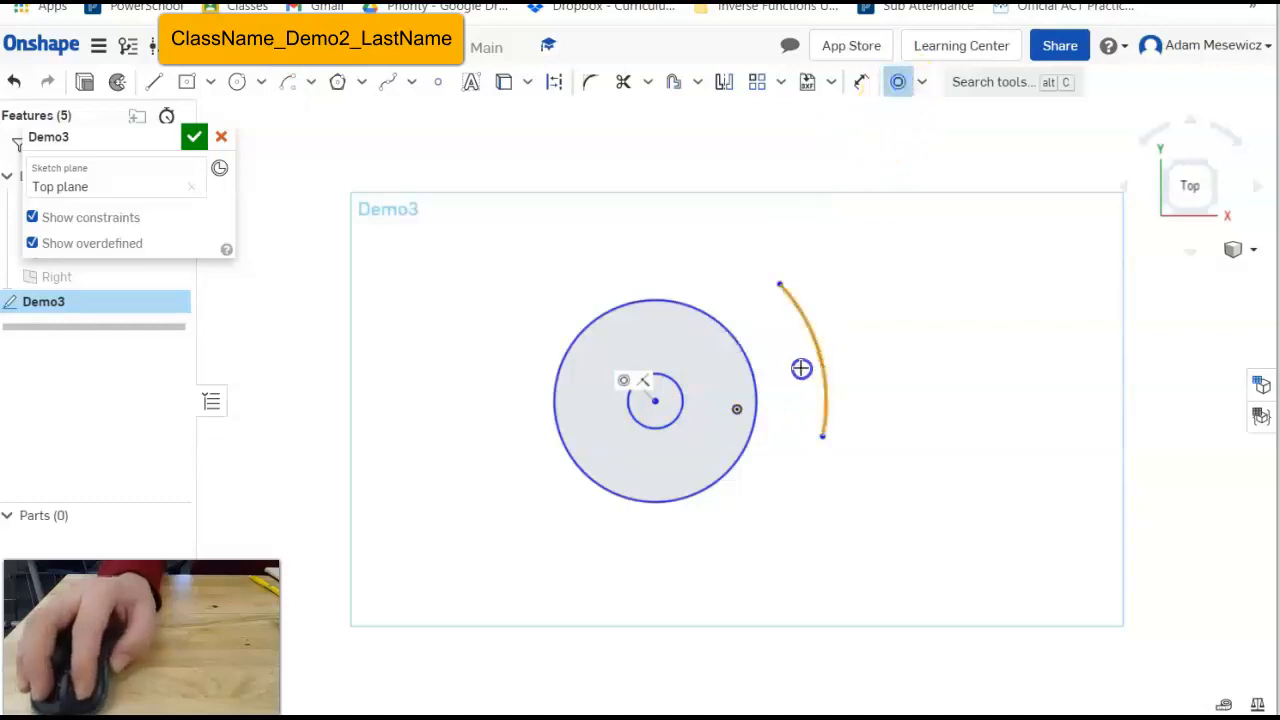
pyautogui.click(749, 376)
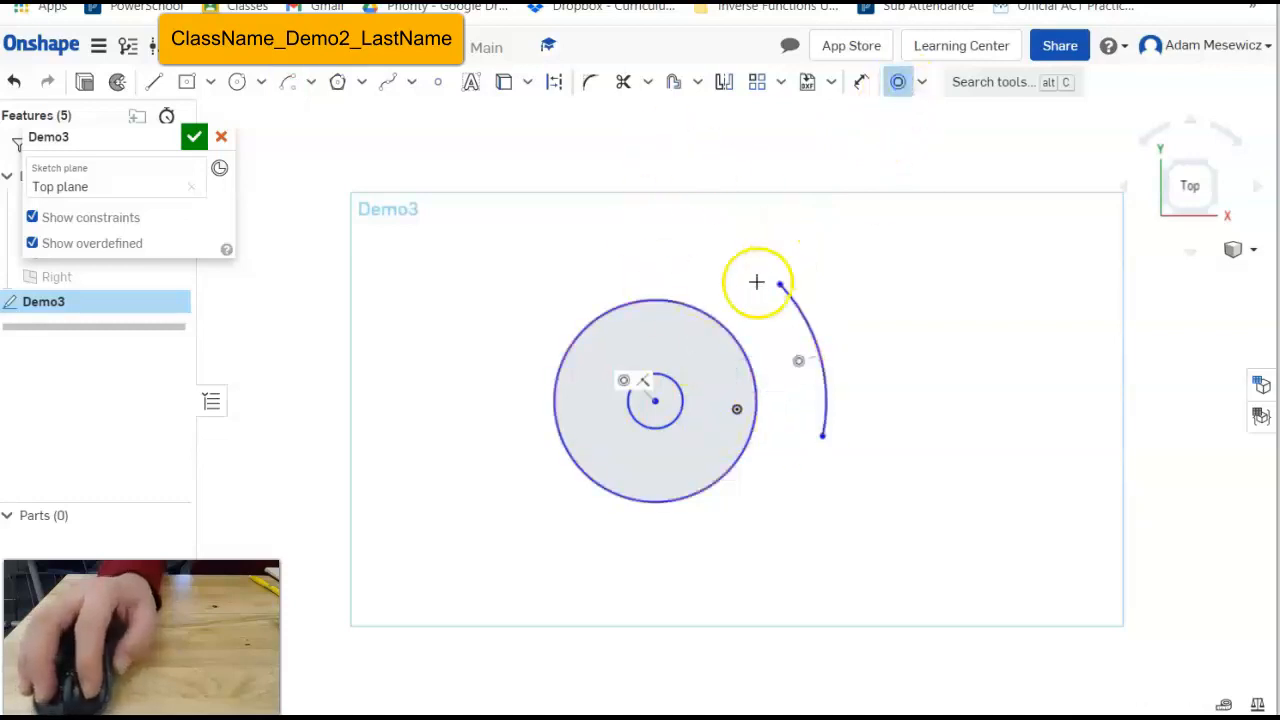
pyautogui.press('Escape')
pyautogui.moveTo(781, 287)
pyautogui.mouseDown()
pyautogui.moveTo(794, 300)
pyautogui.moveTo(686, 211)
pyautogui.moveTo(726, 283)
pyautogui.moveTo(796, 320)
pyautogui.moveTo(857, 318)
pyautogui.moveTo(680, 390)
pyautogui.moveTo(806, 354)
pyautogui.moveTo(789, 371)
pyautogui.moveTo(775, 290)
pyautogui.moveTo(806, 354)
pyautogui.moveTo(791, 416)
pyautogui.moveTo(860, 349)
pyautogui.moveTo(903, 458)
pyautogui.moveTo(803, 474)
pyautogui.moveTo(751, 500)
pyautogui.moveTo(760, 349)
pyautogui.moveTo(855, 443)
pyautogui.moveTo(754, 477)
pyautogui.moveTo(731, 471)
pyautogui.moveTo(849, 431)
pyautogui.moveTo(740, 340)
pyautogui.moveTo(725, 348)
pyautogui.mouseUp()
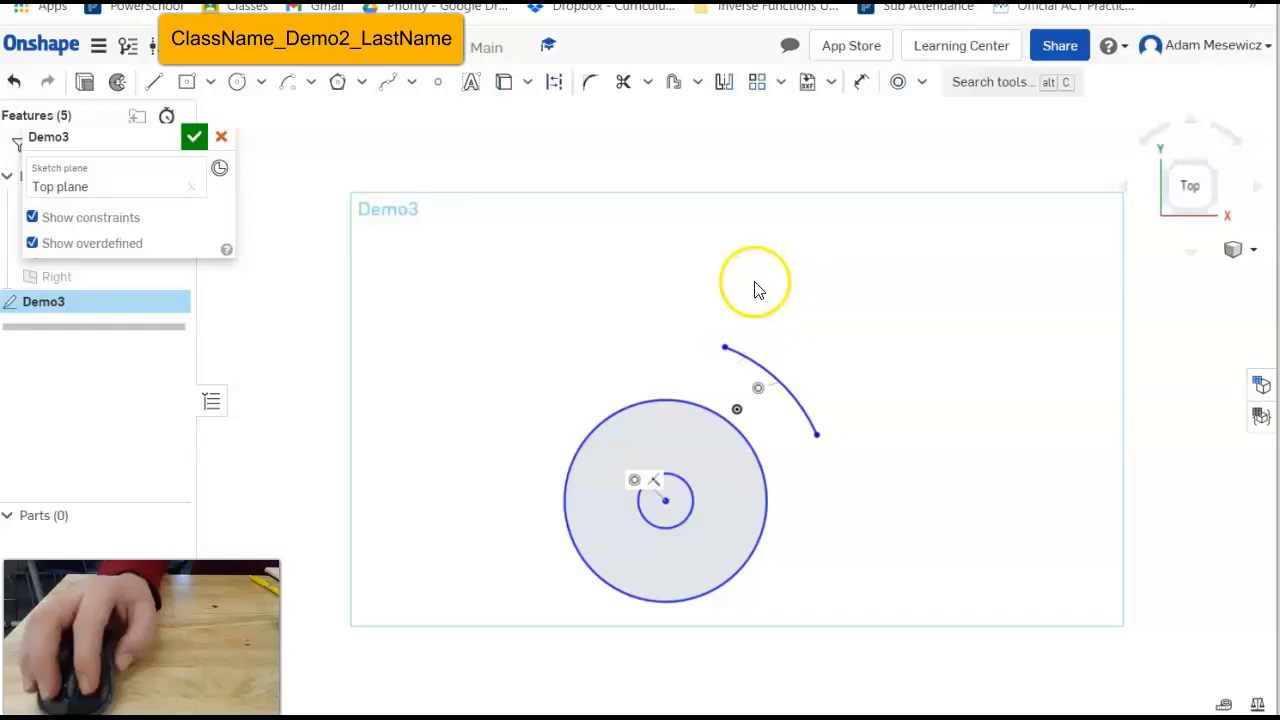
pyautogui.moveTo(405, 210)
pyautogui.mouseDown()
pyautogui.moveTo(972, 716)
pyautogui.moveTo(940, 700)
pyautogui.mouseUp()
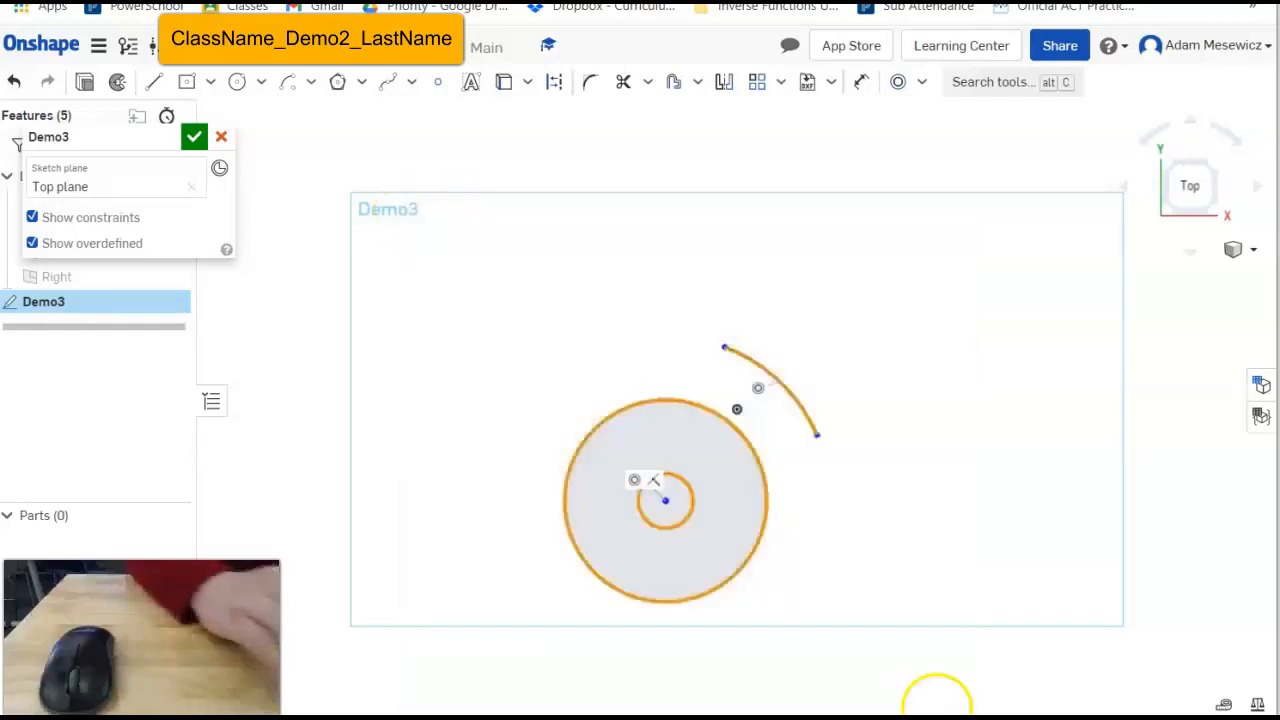
pyautogui.press('Delete')
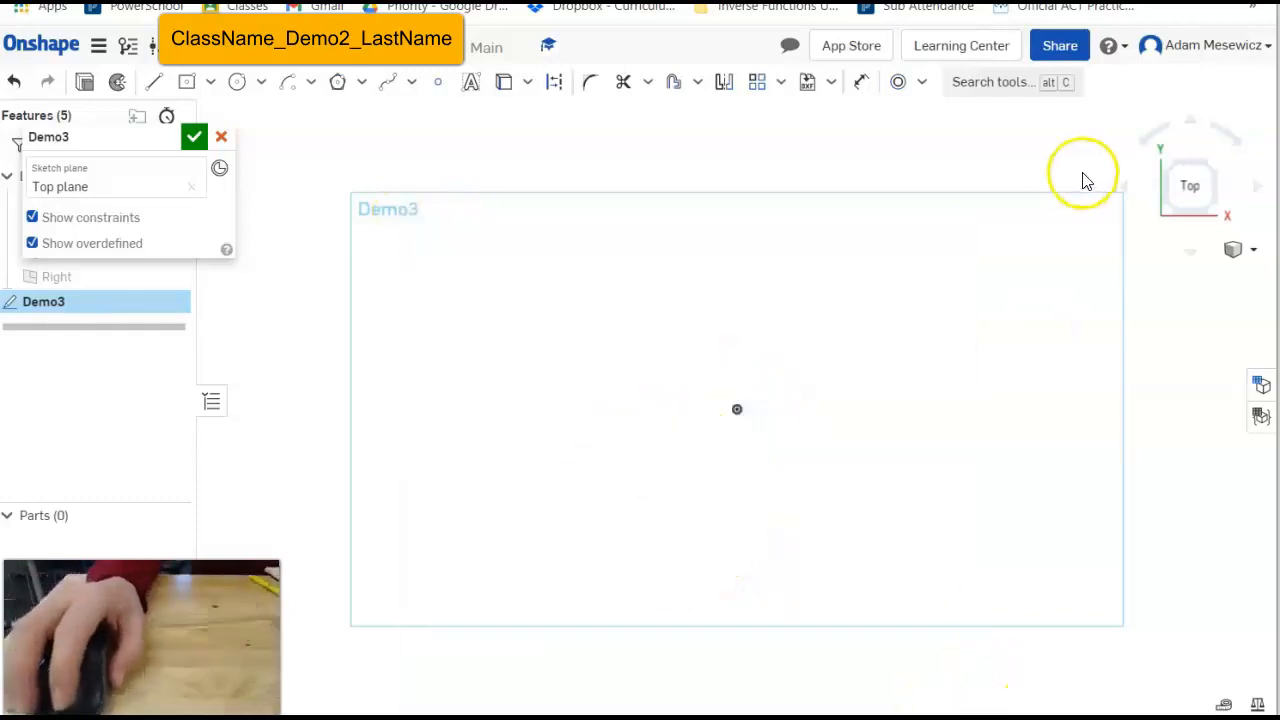
# Draw a left circle and a right circle side by side, the right one Ø2.599.
pyautogui.click(920, 88)
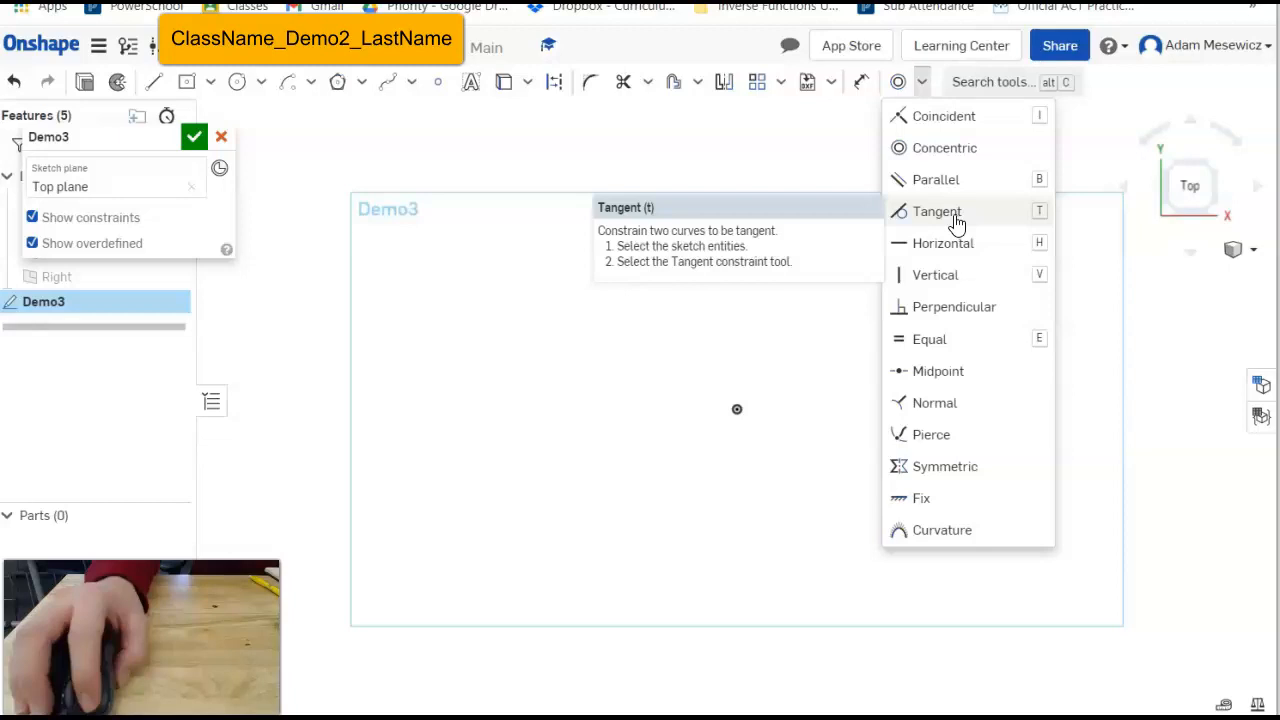
pyautogui.click(806, 148)
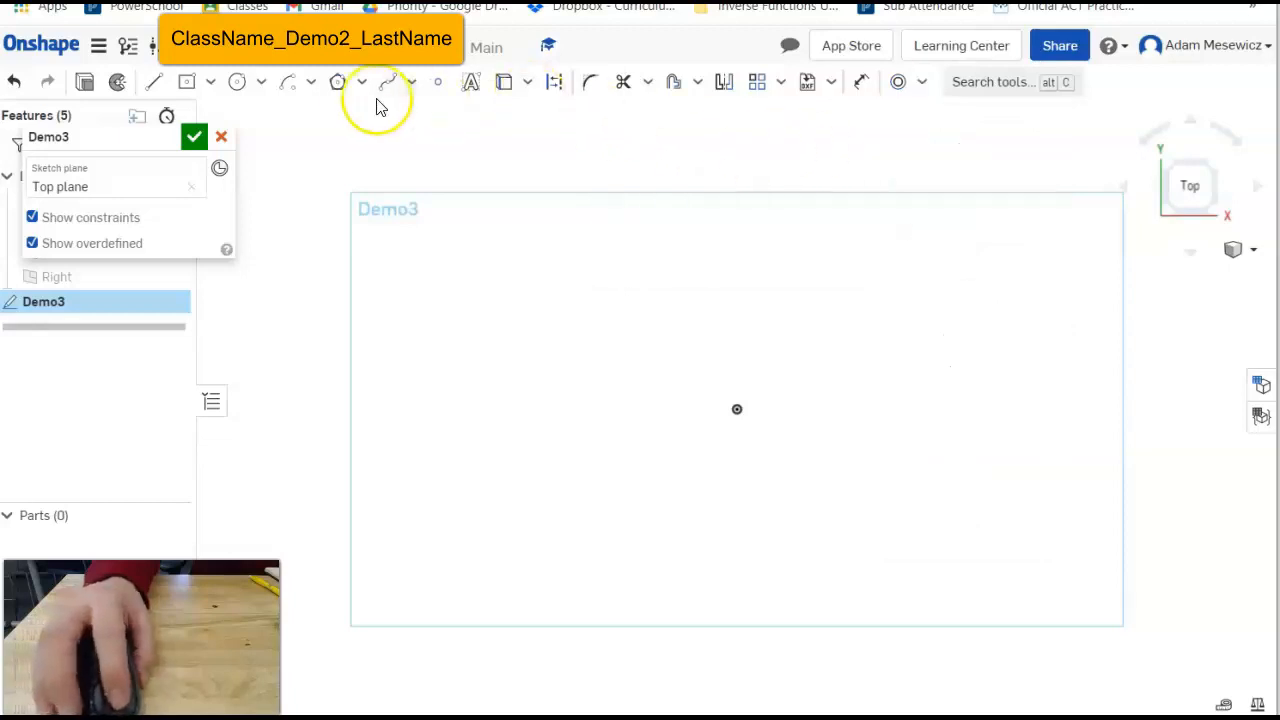
pyautogui.click(232, 84)
pyautogui.click(454, 326)
pyautogui.click(548, 397)
pyautogui.click(926, 295)
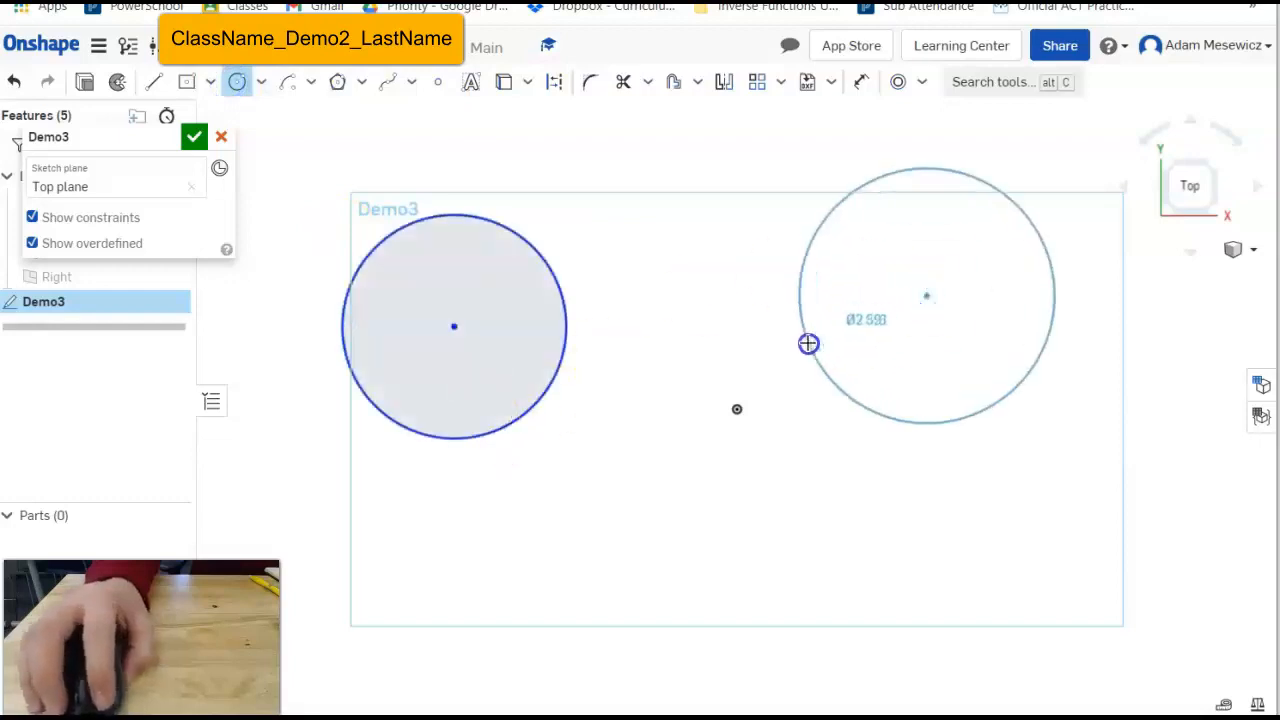
pyautogui.click(803, 292)
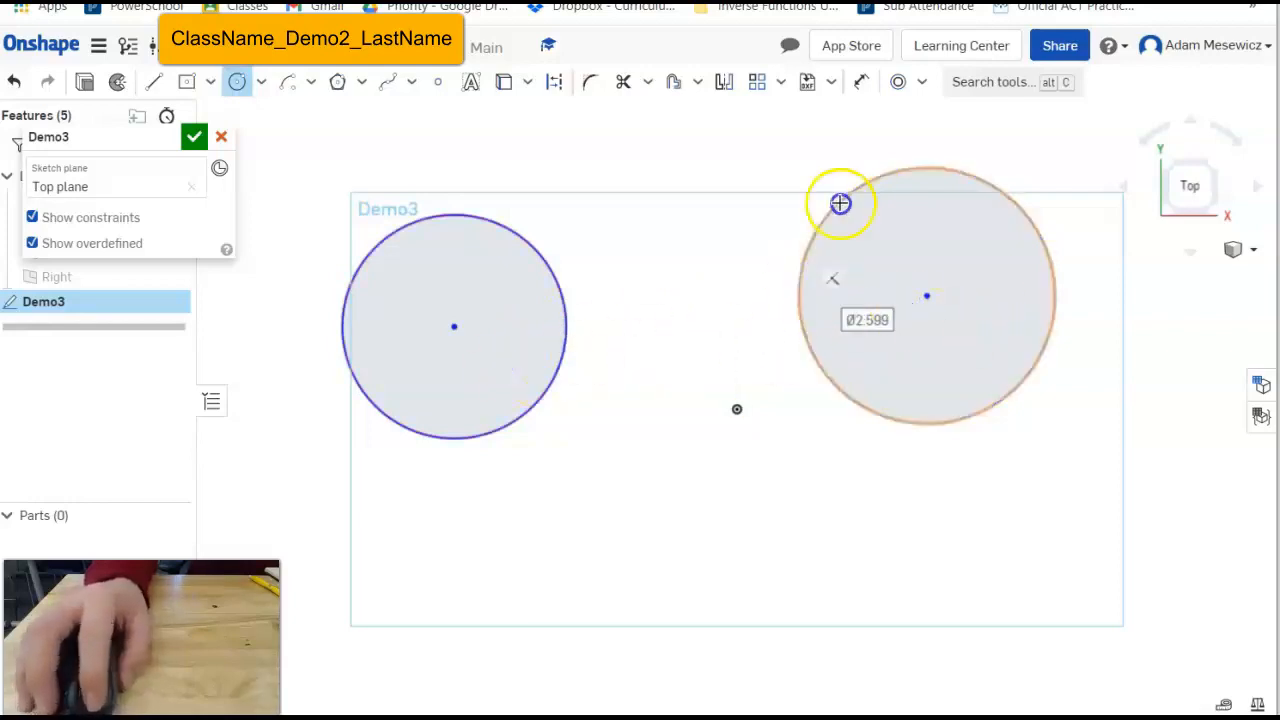
pyautogui.click(919, 82)
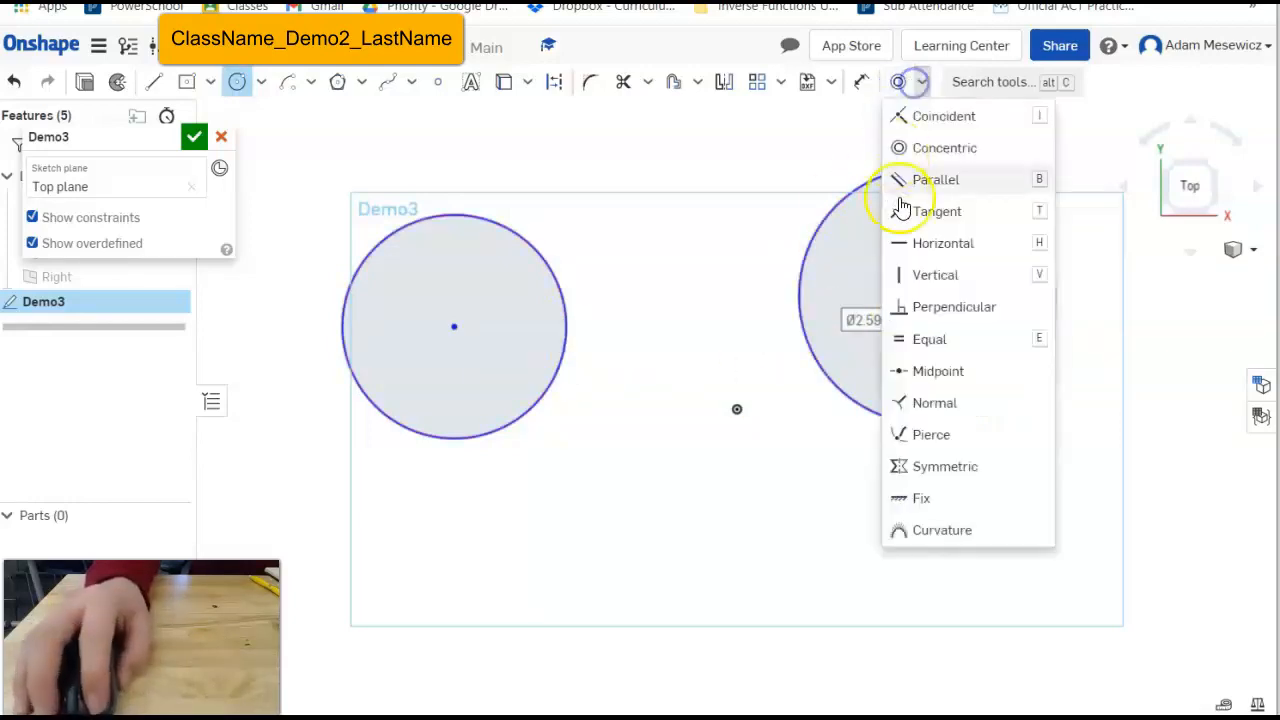
pyautogui.click(846, 127)
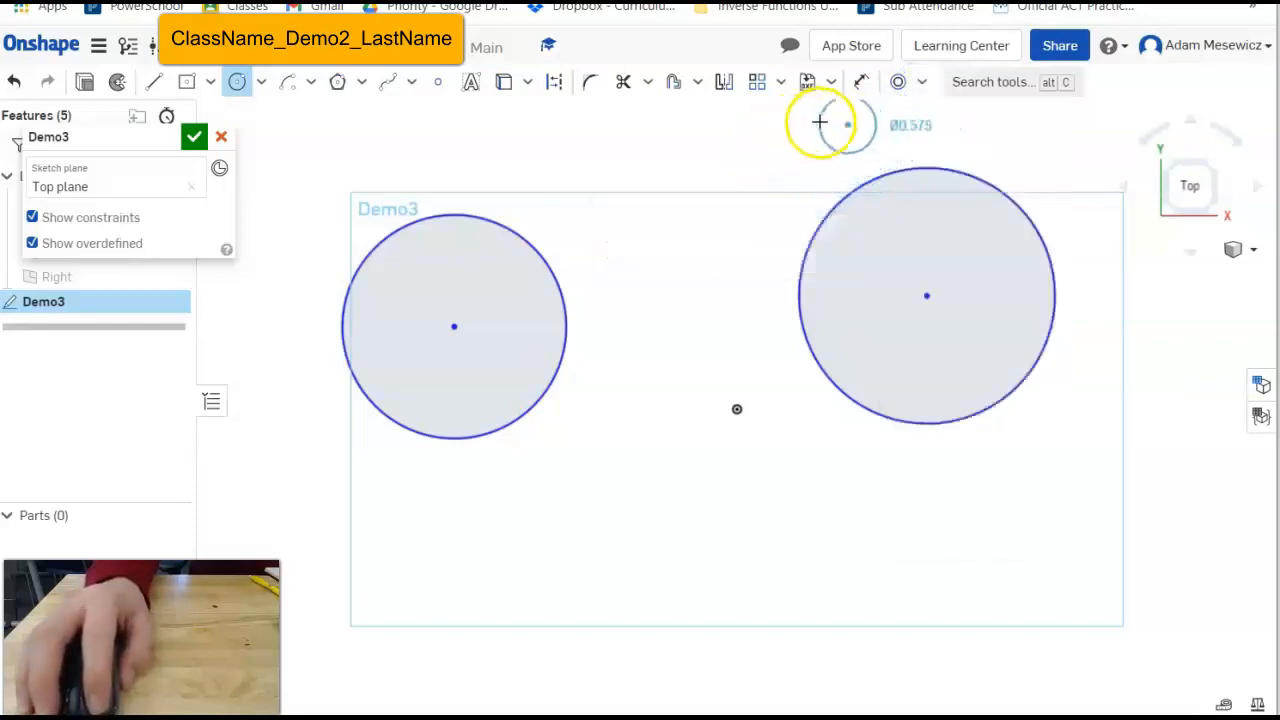
pyautogui.press('Escape')
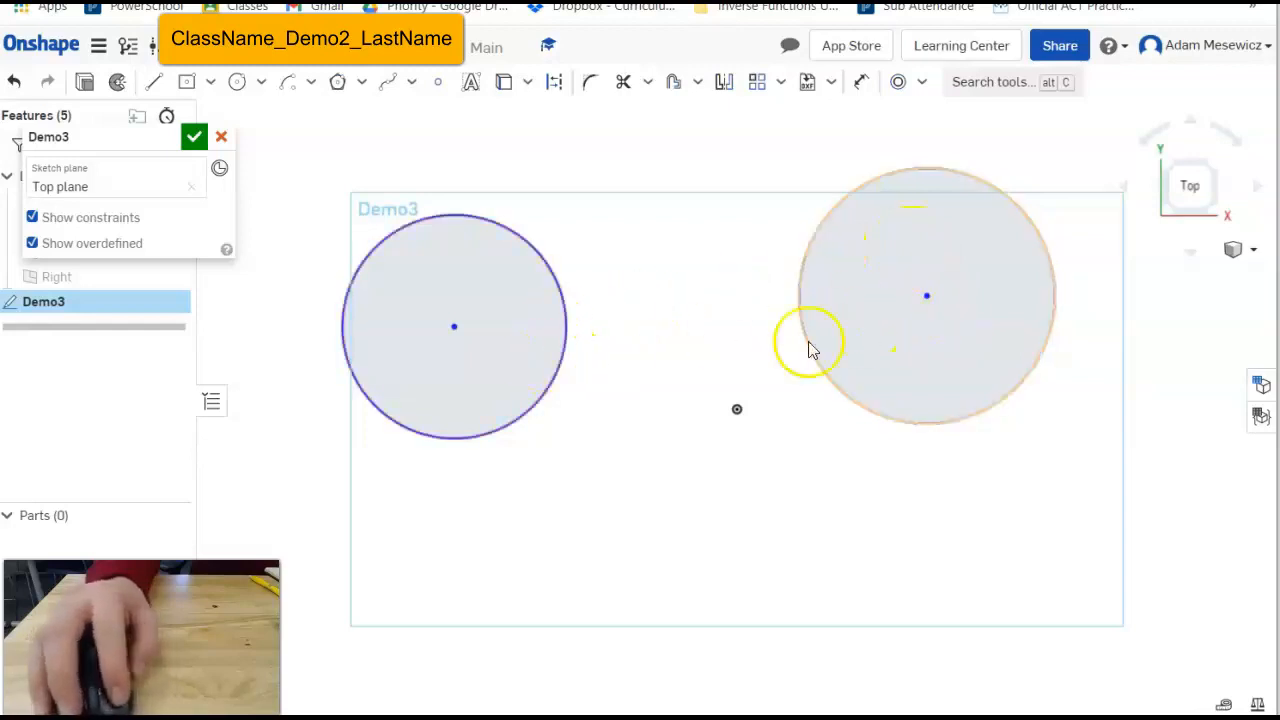
# Make the two circles tangent, then shrink them and stack the right circle above the left.
pyautogui.click(800, 312)
pyautogui.click(565, 331)
pyautogui.click(921, 82)
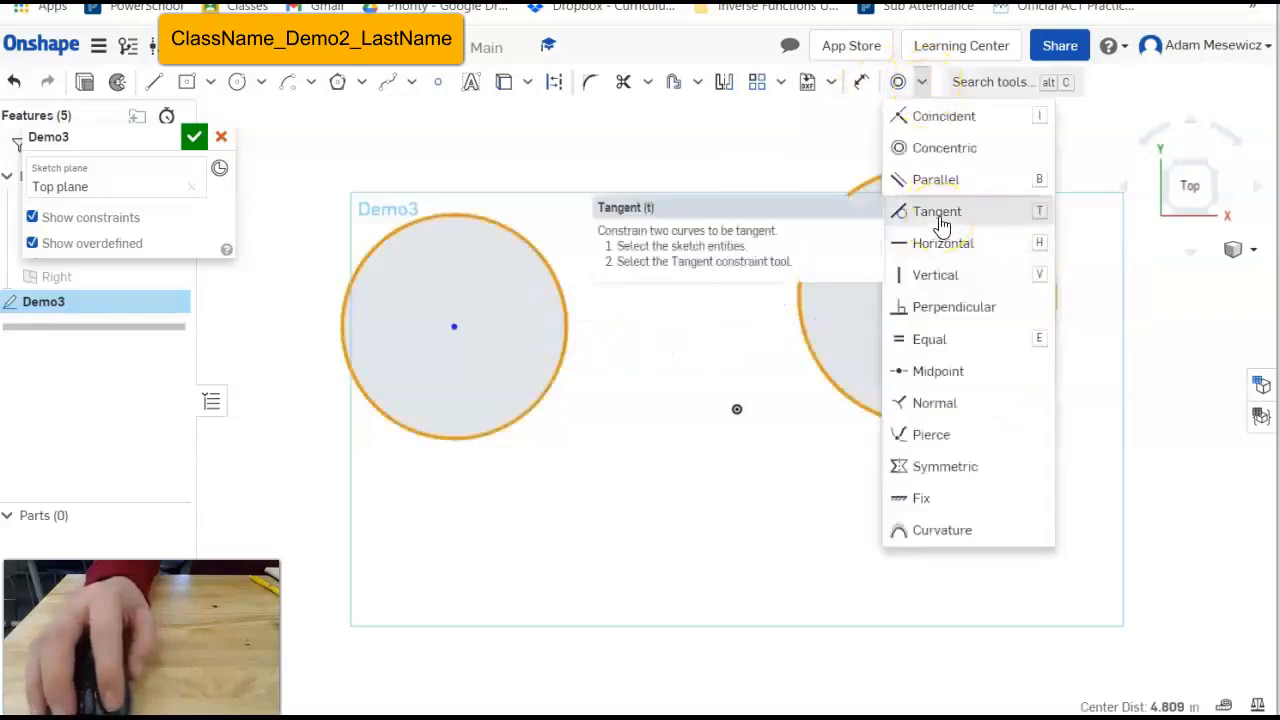
pyautogui.click(940, 218)
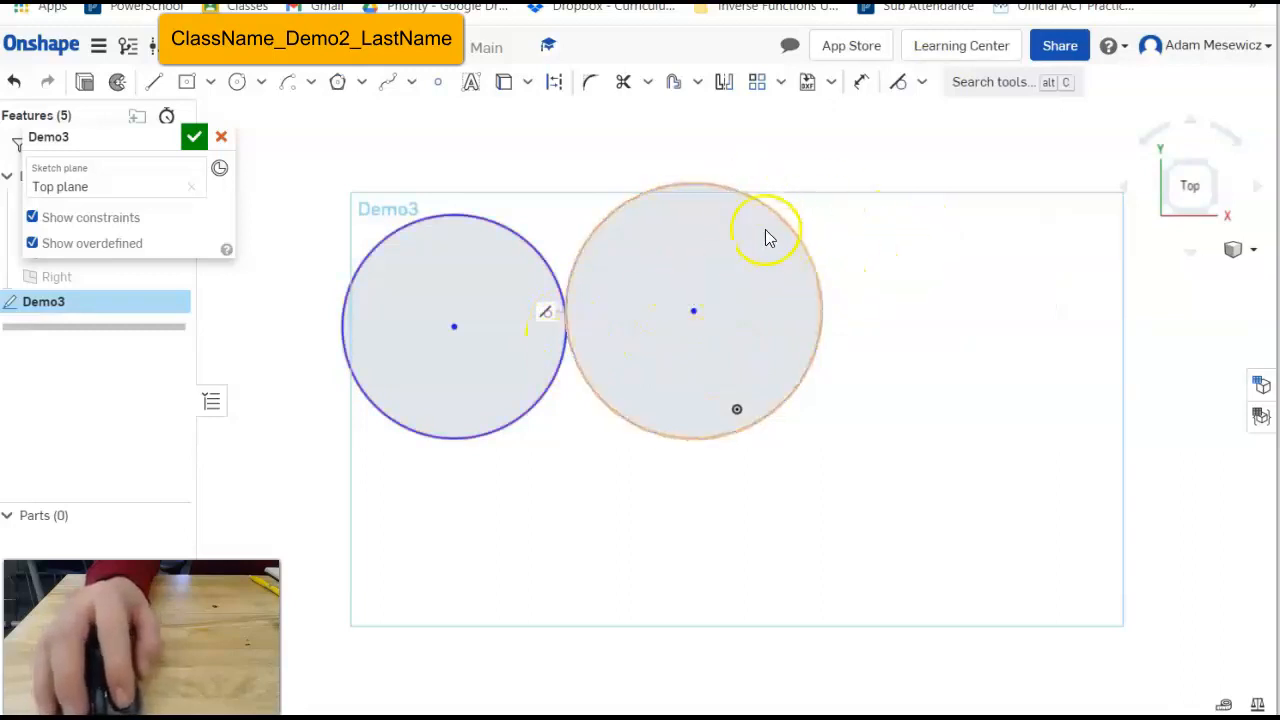
pyautogui.moveTo(691, 194); pyautogui.dragTo(771, 357)
pyautogui.moveTo(677, 366)
pyautogui.mouseDown()
pyautogui.moveTo(571, 480)
pyautogui.moveTo(640, 437)
pyautogui.moveTo(697, 268)
pyautogui.mouseUp()
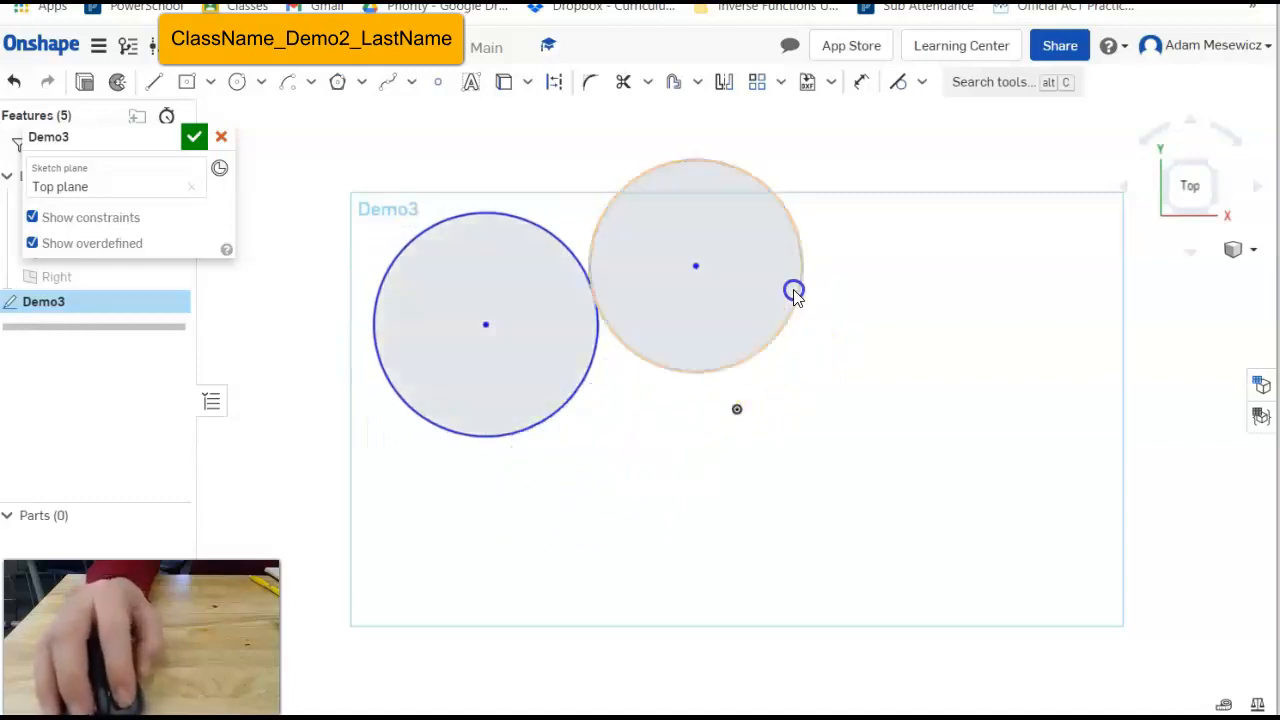
pyautogui.moveTo(540, 411); pyautogui.dragTo(545, 166)
# Box-select both circles and delete them.
pyautogui.click(900, 486)
pyautogui.moveTo(978, 504); pyautogui.dragTo(369, 101)
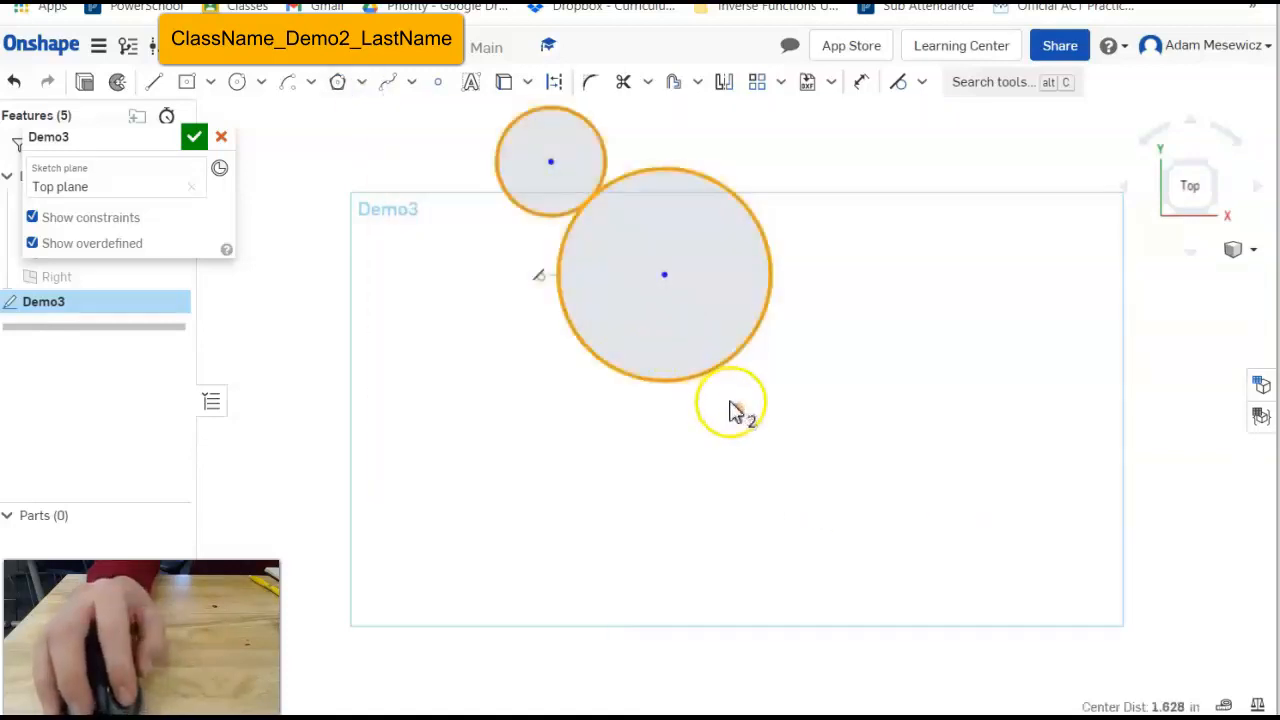
pyautogui.press('Delete')
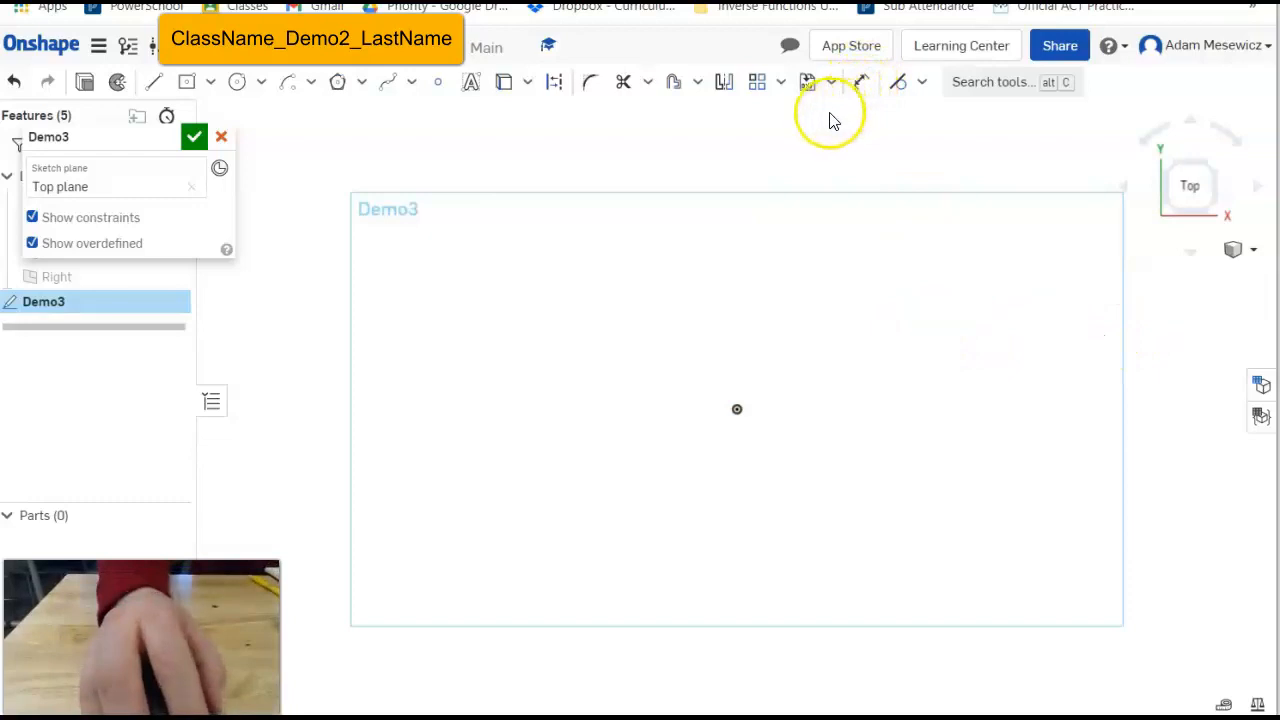
# Pick Horizontal from the sketch constraints list.
pyautogui.click(923, 83)
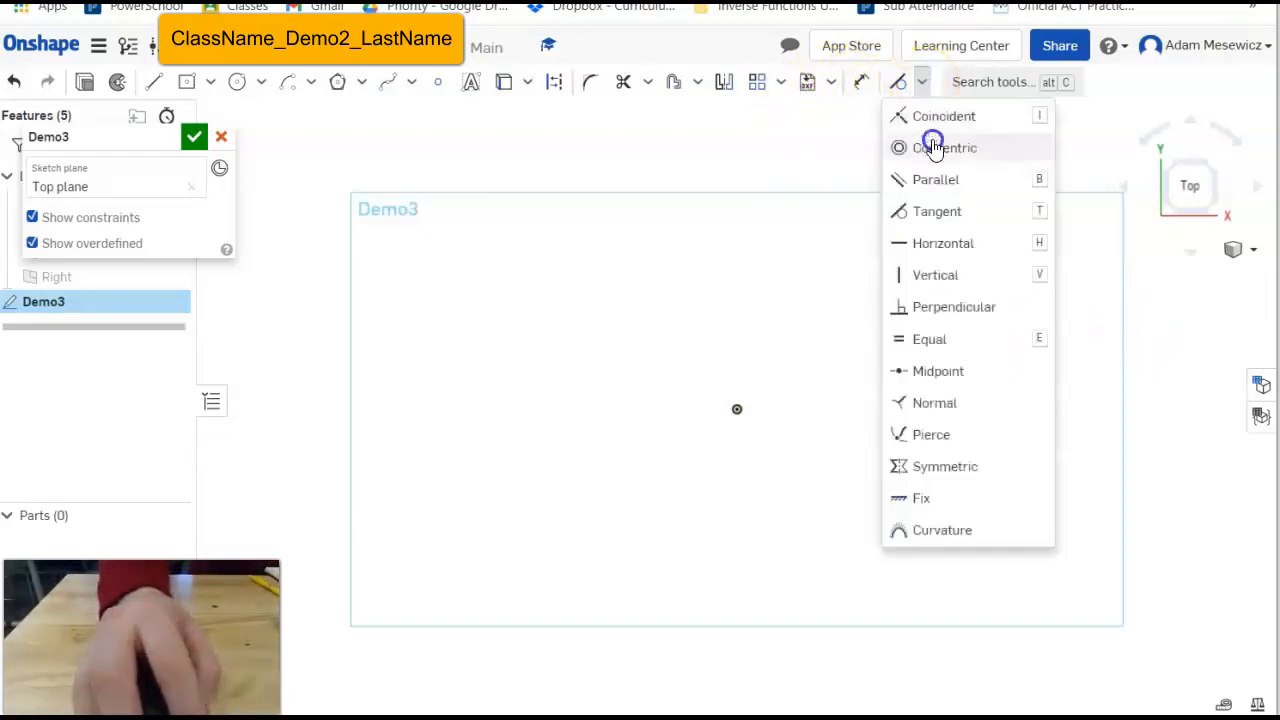
pyautogui.click(950, 244)
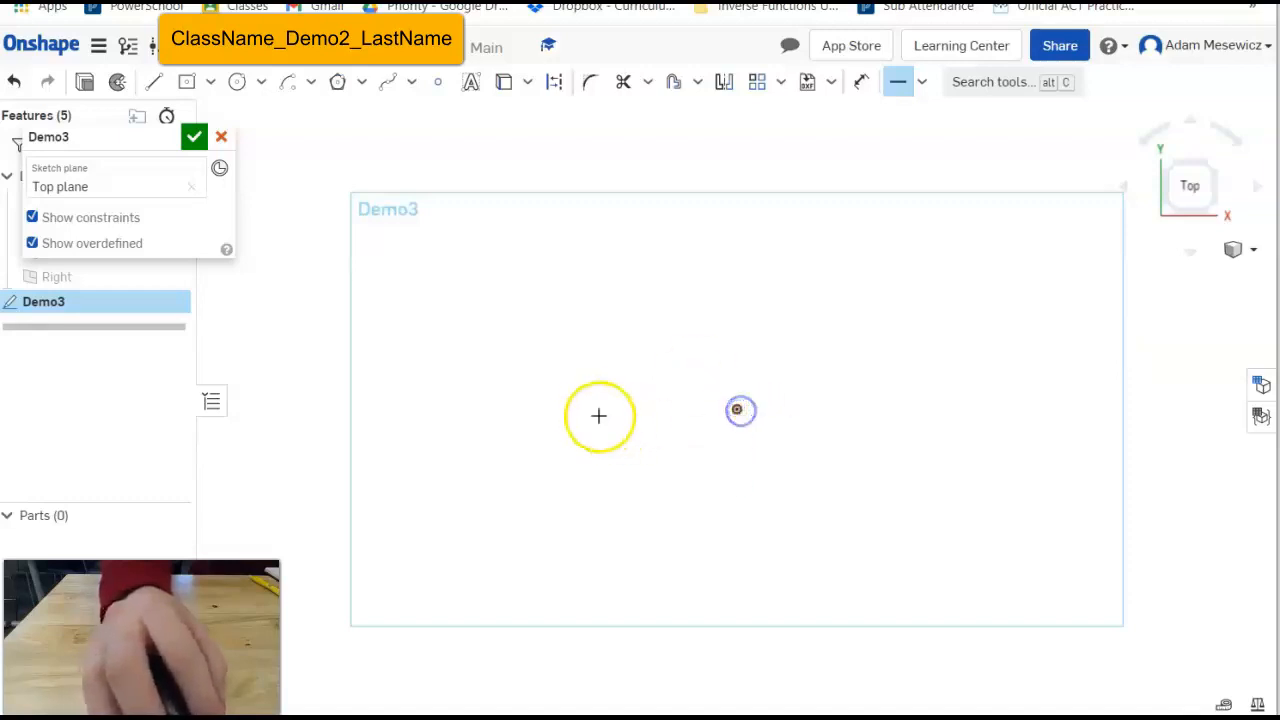
# Draw a horizontal line rightward from the origin and adjust its right endpoint.
pyautogui.click(151, 80)
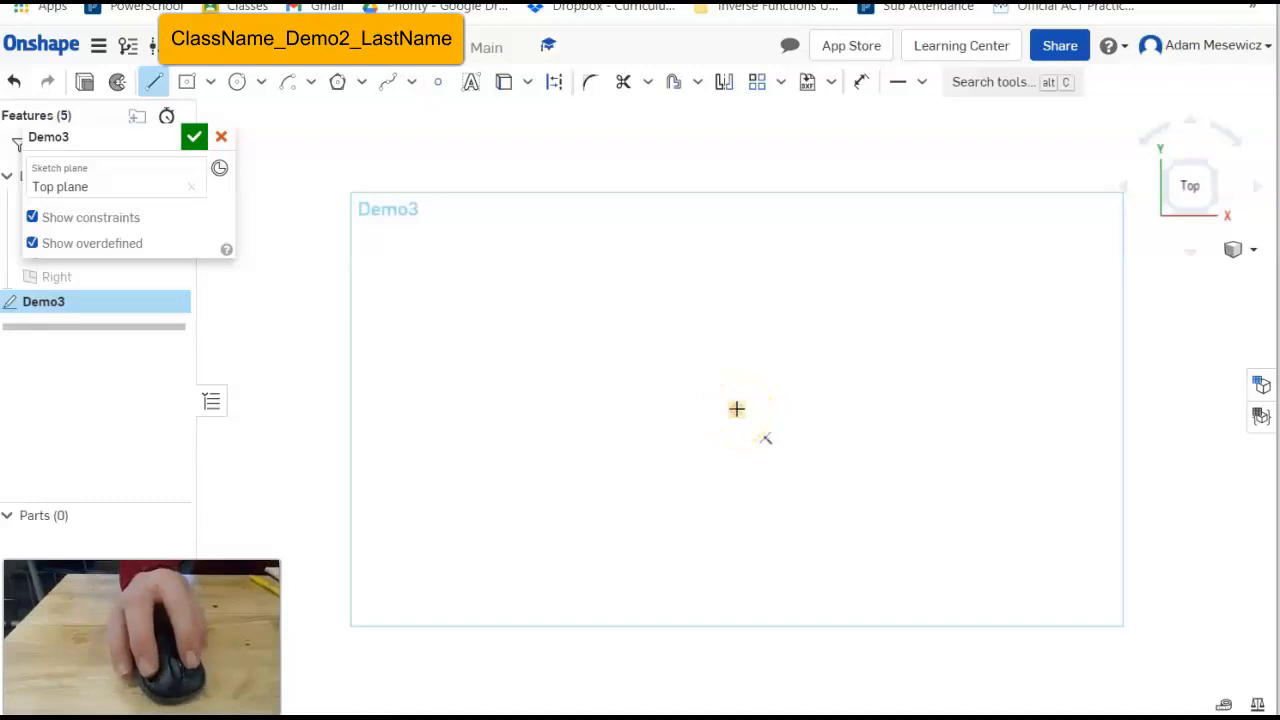
pyautogui.moveTo(737, 408)
pyautogui.mouseDown()
pyautogui.moveTo(894, 411)
pyautogui.moveTo(700, 543)
pyautogui.moveTo(803, 409)
pyautogui.mouseUp()
pyautogui.press('Escape')
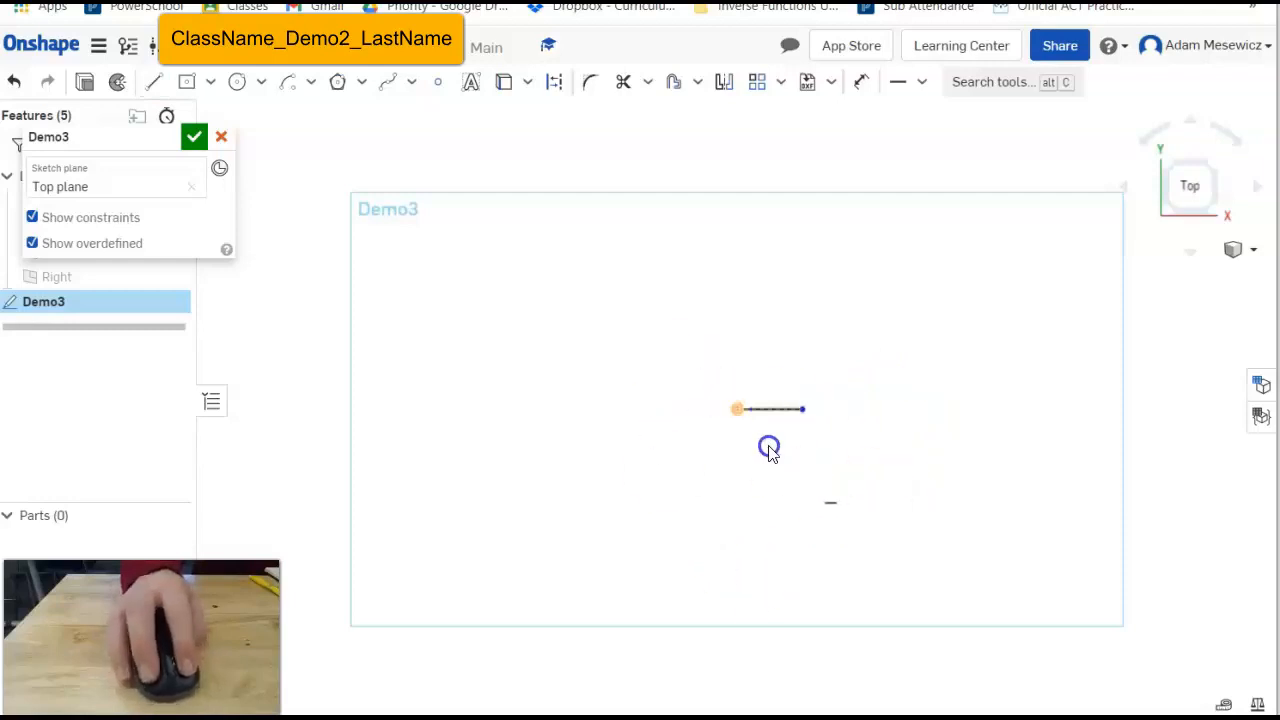
pyautogui.moveTo(782, 356); pyautogui.dragTo(887, 434)
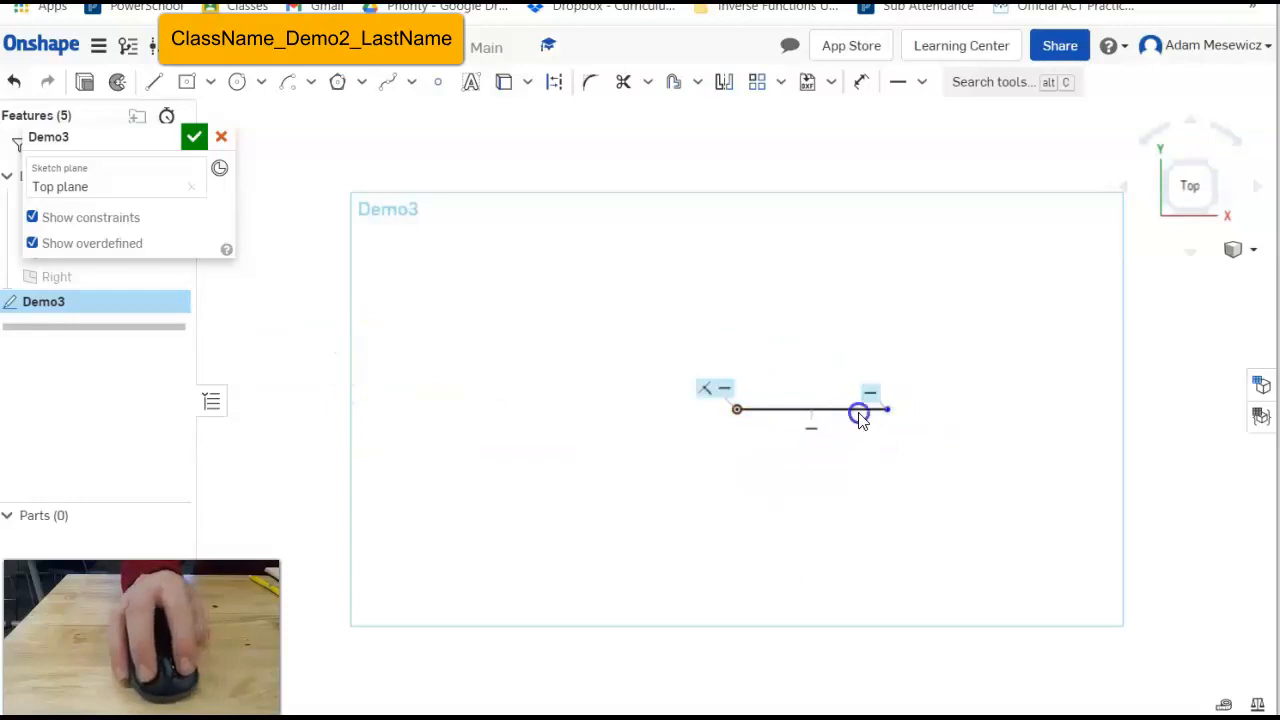
pyautogui.moveTo(884, 406); pyautogui.dragTo(877, 369)
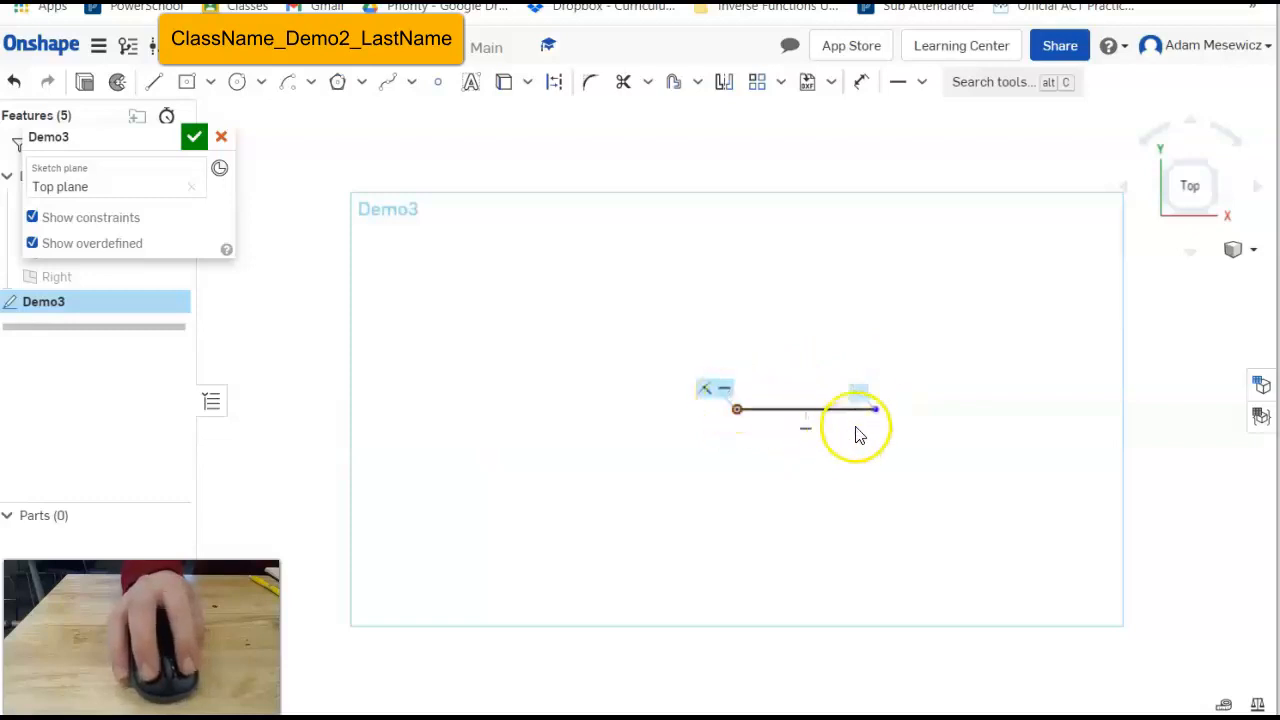
pyautogui.click(865, 394)
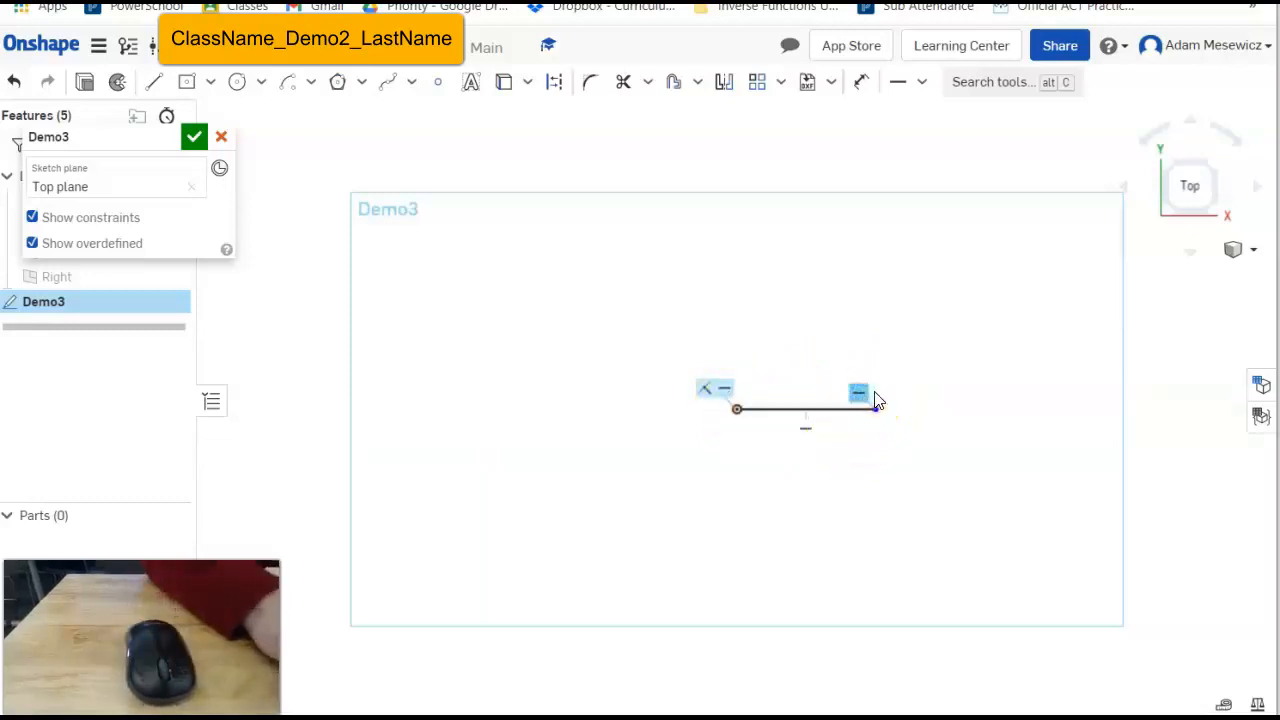
pyautogui.press('Delete')
pyautogui.press('Delete')
pyautogui.moveTo(877, 413); pyautogui.dragTo(751, 422)
pyautogui.moveTo(848, 348); pyautogui.dragTo(733, 330)
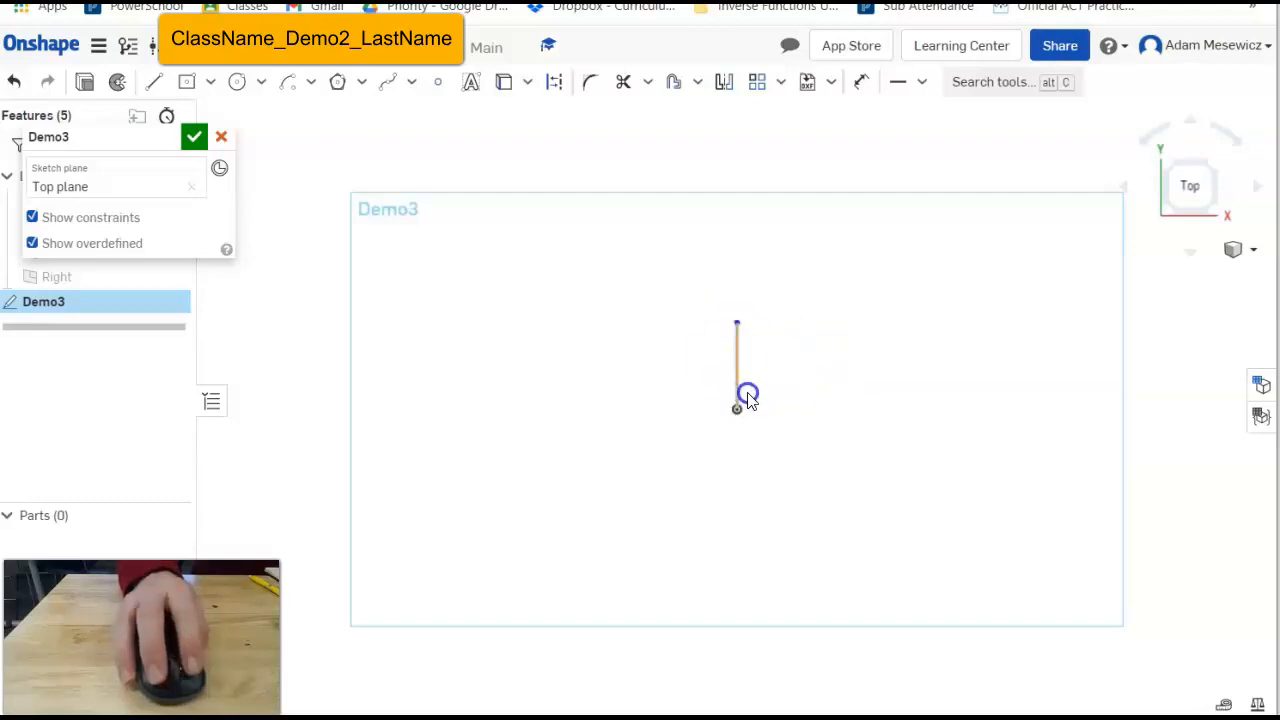
pyautogui.moveTo(737, 326); pyautogui.dragTo(1218, 365)
pyautogui.moveTo(433, 360); pyautogui.dragTo(685, 307)
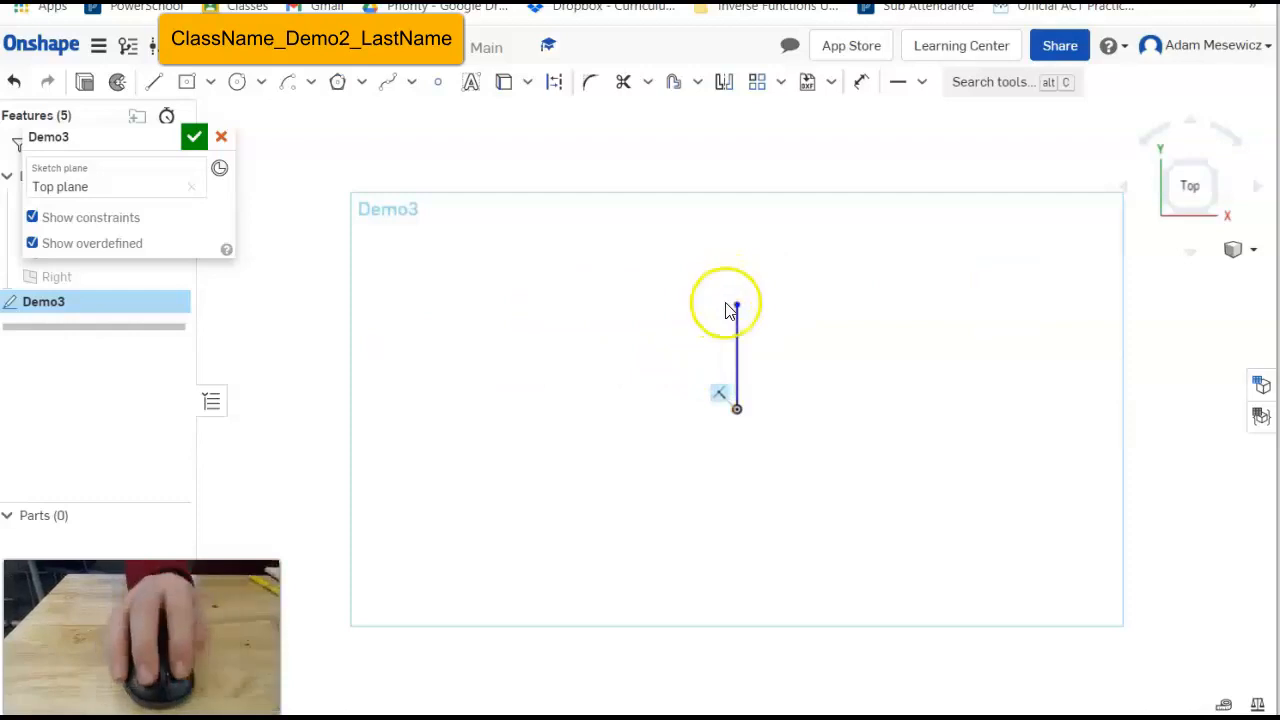
pyautogui.moveTo(889, 460)
pyautogui.mouseDown()
pyautogui.moveTo(630, 401)
pyautogui.moveTo(696, 453)
pyautogui.moveTo(861, 449)
pyautogui.moveTo(651, 363)
pyautogui.moveTo(600, 391)
pyautogui.moveTo(595, 485)
pyautogui.mouseUp()
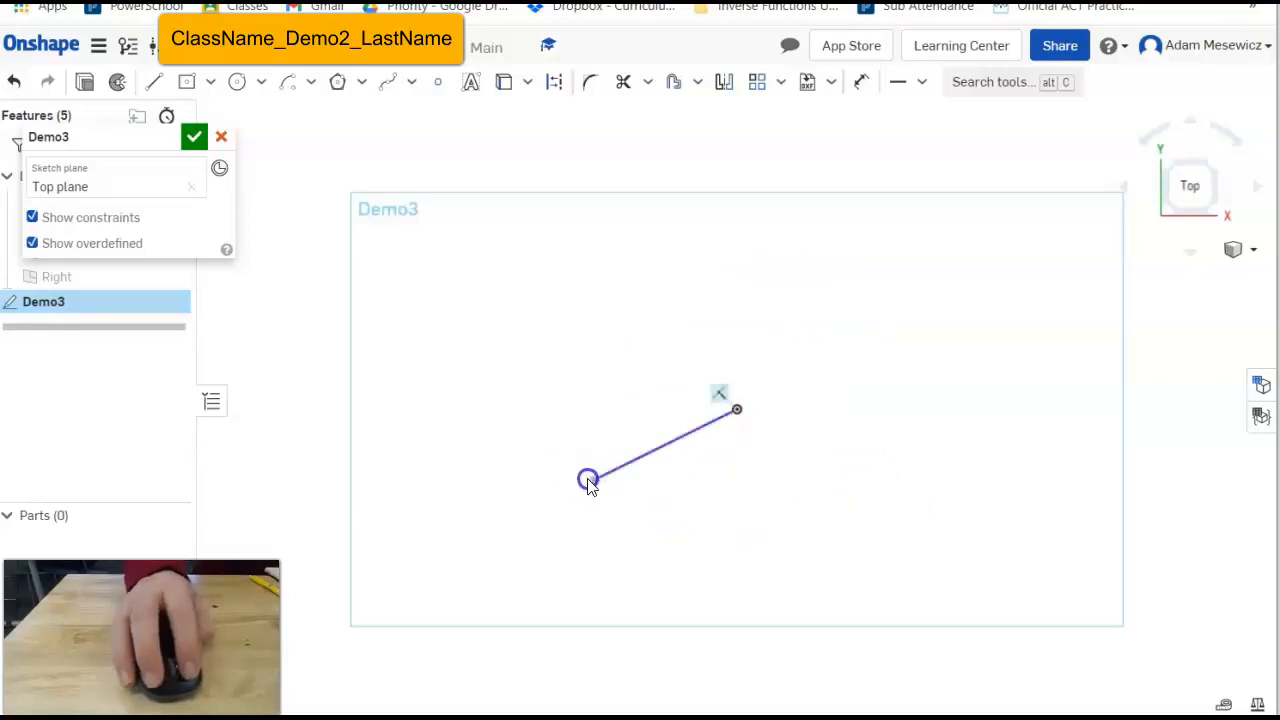
pyautogui.moveTo(626, 513); pyautogui.dragTo(739, 533)
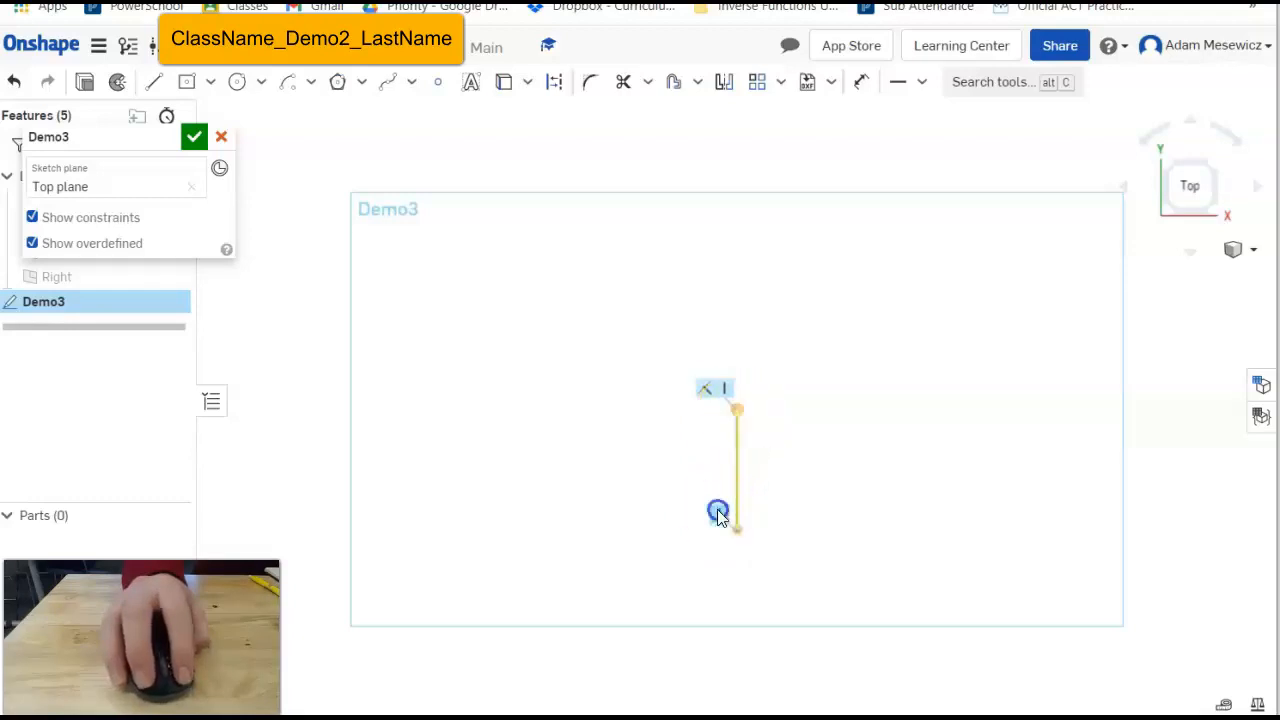
pyautogui.click(718, 514)
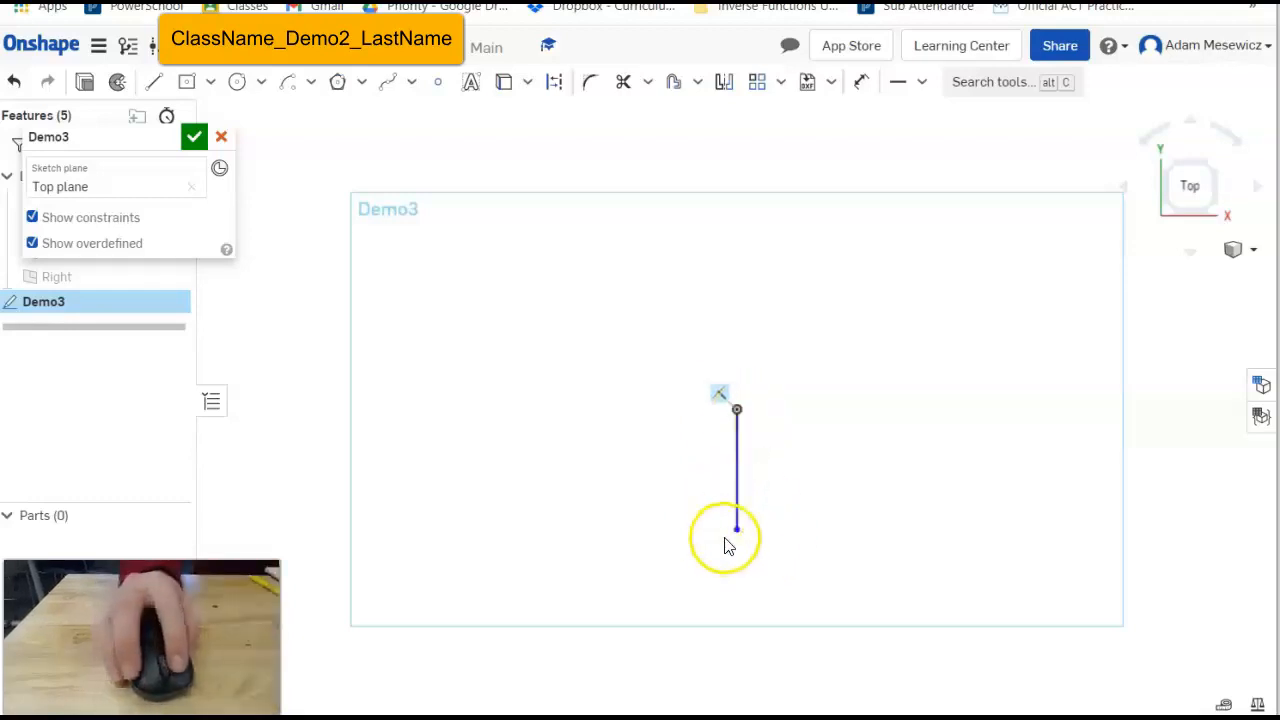
pyautogui.moveTo(739, 530)
pyautogui.mouseDown()
pyautogui.moveTo(808, 517)
pyautogui.moveTo(834, 463)
pyautogui.moveTo(788, 338)
pyautogui.moveTo(805, 348)
pyautogui.moveTo(734, 309)
pyautogui.mouseUp()
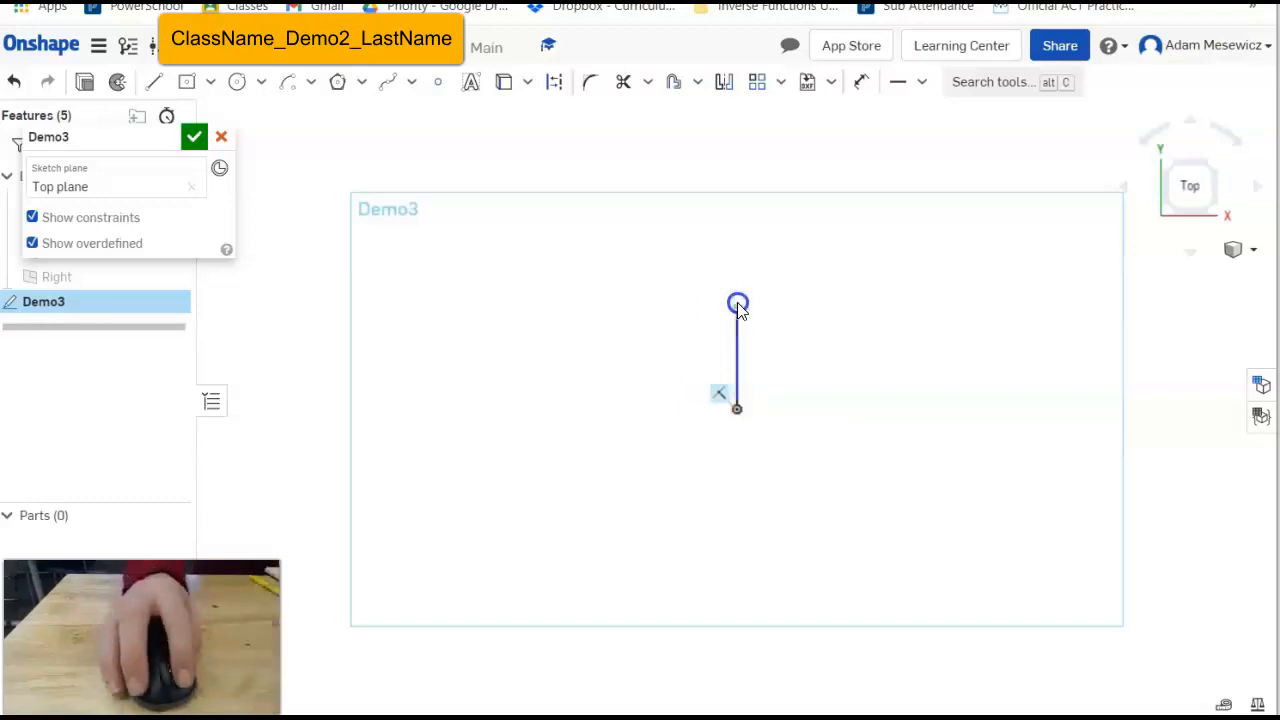
pyautogui.moveTo(800, 347); pyautogui.dragTo(846, 413)
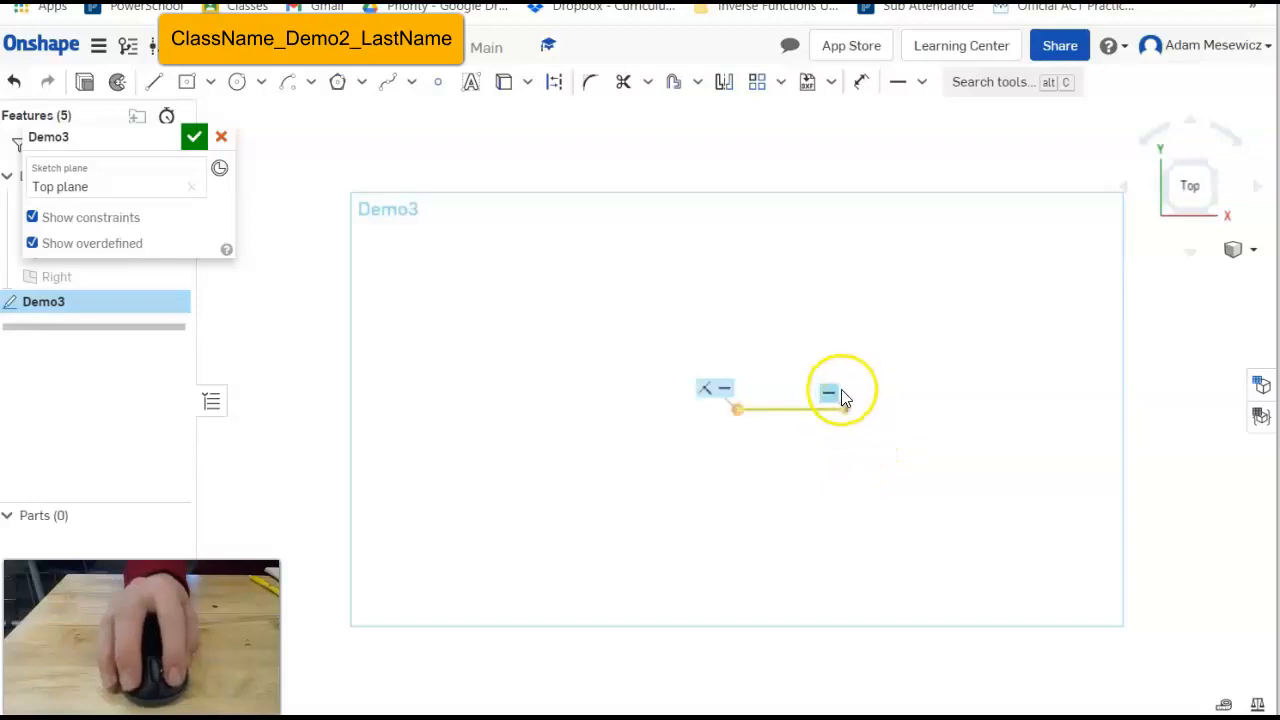
pyautogui.moveTo(846, 413); pyautogui.dragTo(886, 412)
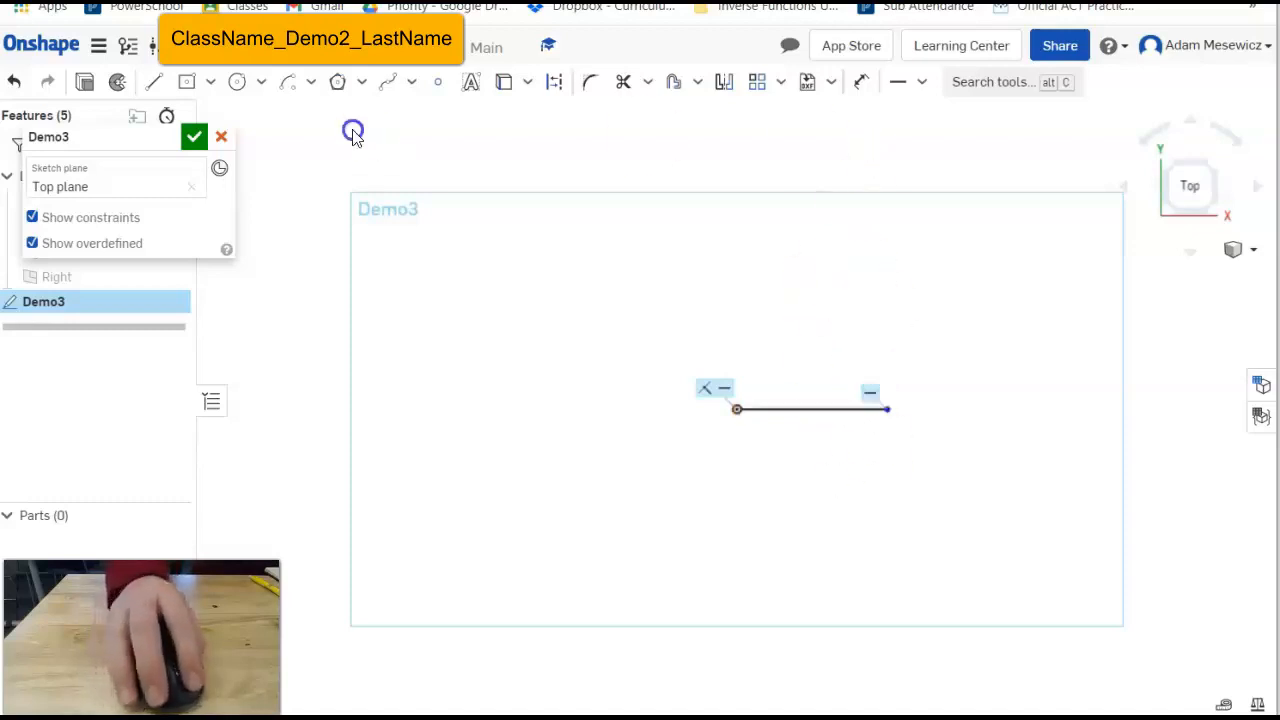
pyautogui.click(198, 85)
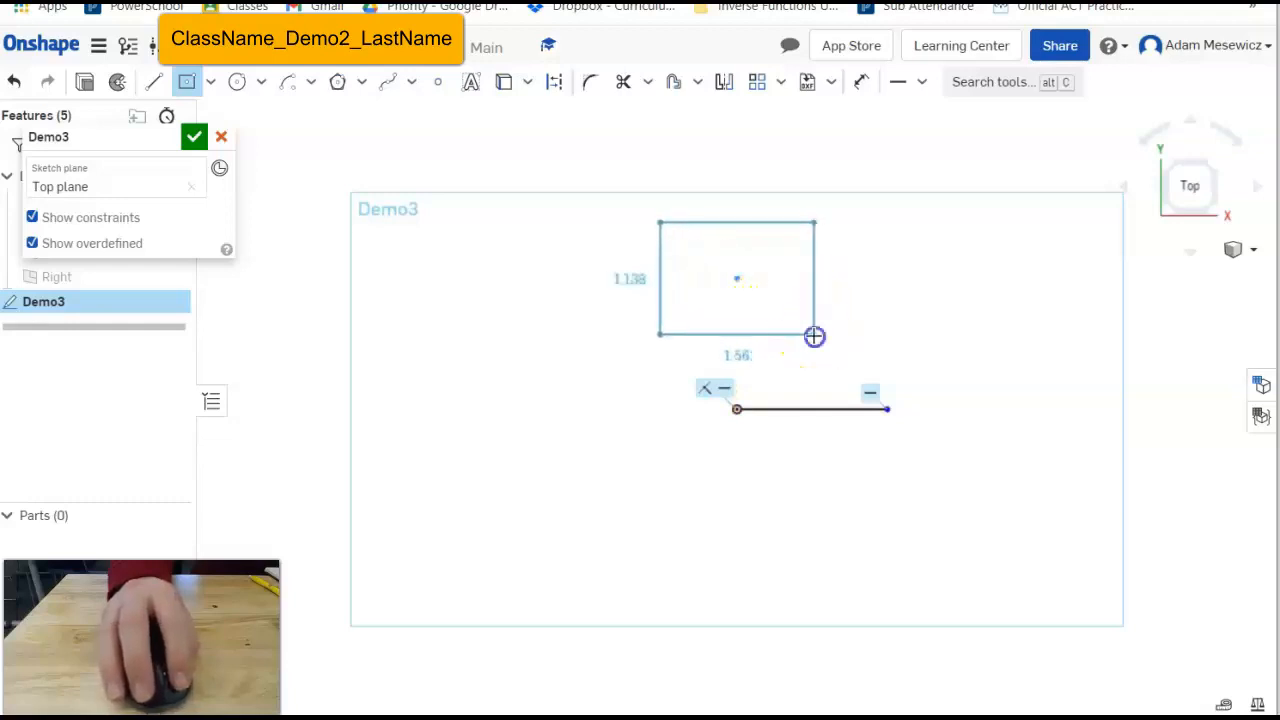
# Finish a corner rectangle above the line and drag it into position.
pyautogui.click(814, 336)
pyautogui.press('Escape')
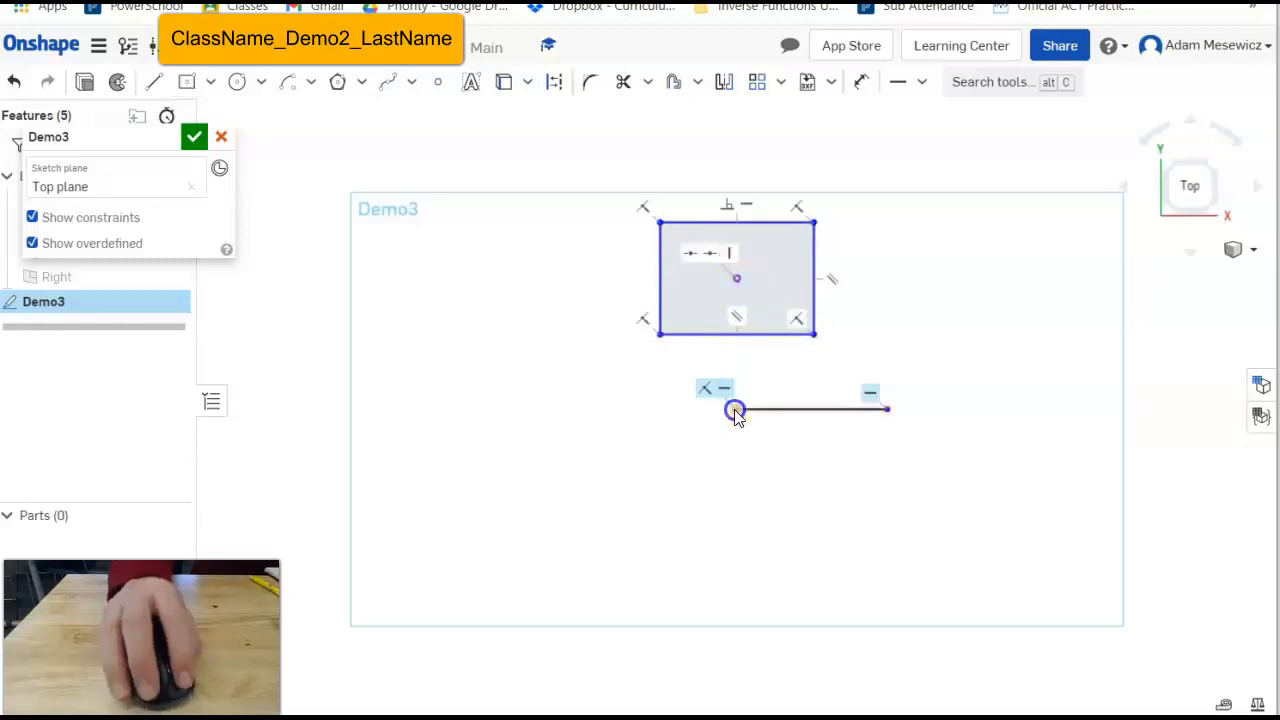
pyautogui.moveTo(737, 278)
pyautogui.mouseDown()
pyautogui.moveTo(740, 306)
pyautogui.moveTo(757, 222)
pyautogui.moveTo(837, 323)
pyautogui.moveTo(517, 303)
pyautogui.moveTo(883, 266)
pyautogui.moveTo(717, 285)
pyautogui.moveTo(729, 346)
pyautogui.moveTo(745, 262)
pyautogui.mouseUp()
pyautogui.click(766, 286)
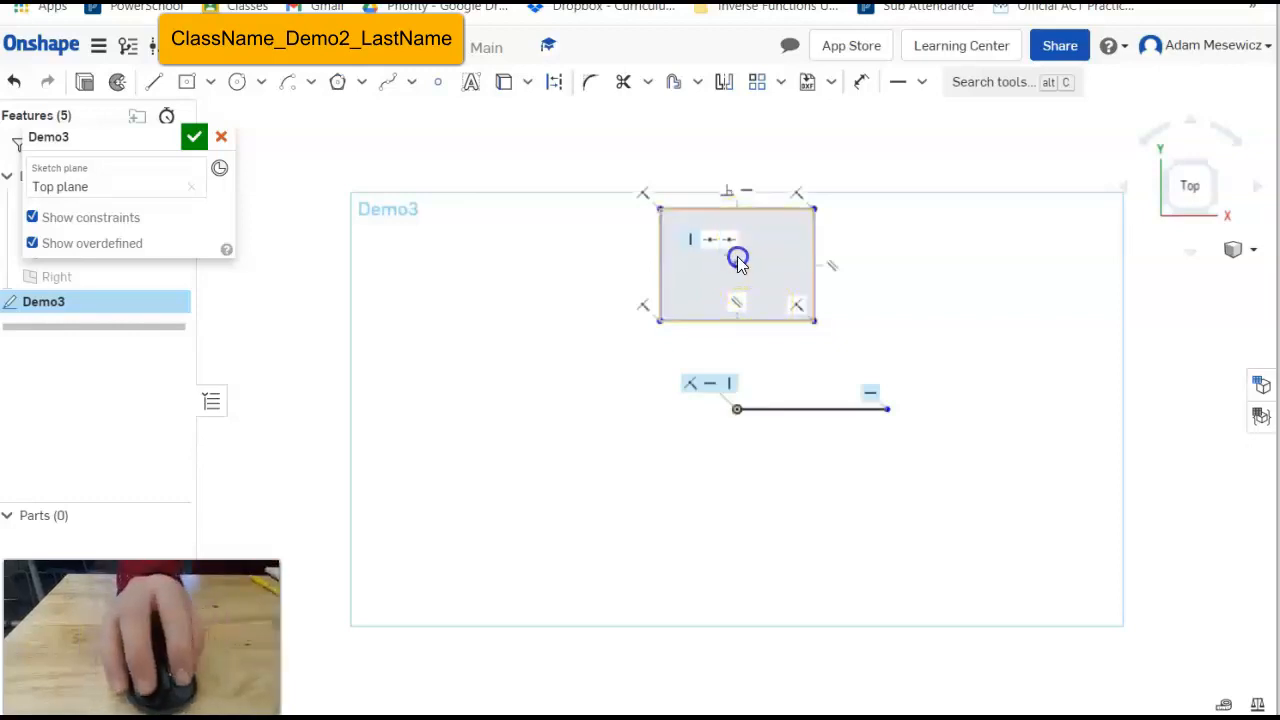
pyautogui.click(838, 270)
pyautogui.moveTo(838, 269); pyautogui.dragTo(894, 298)
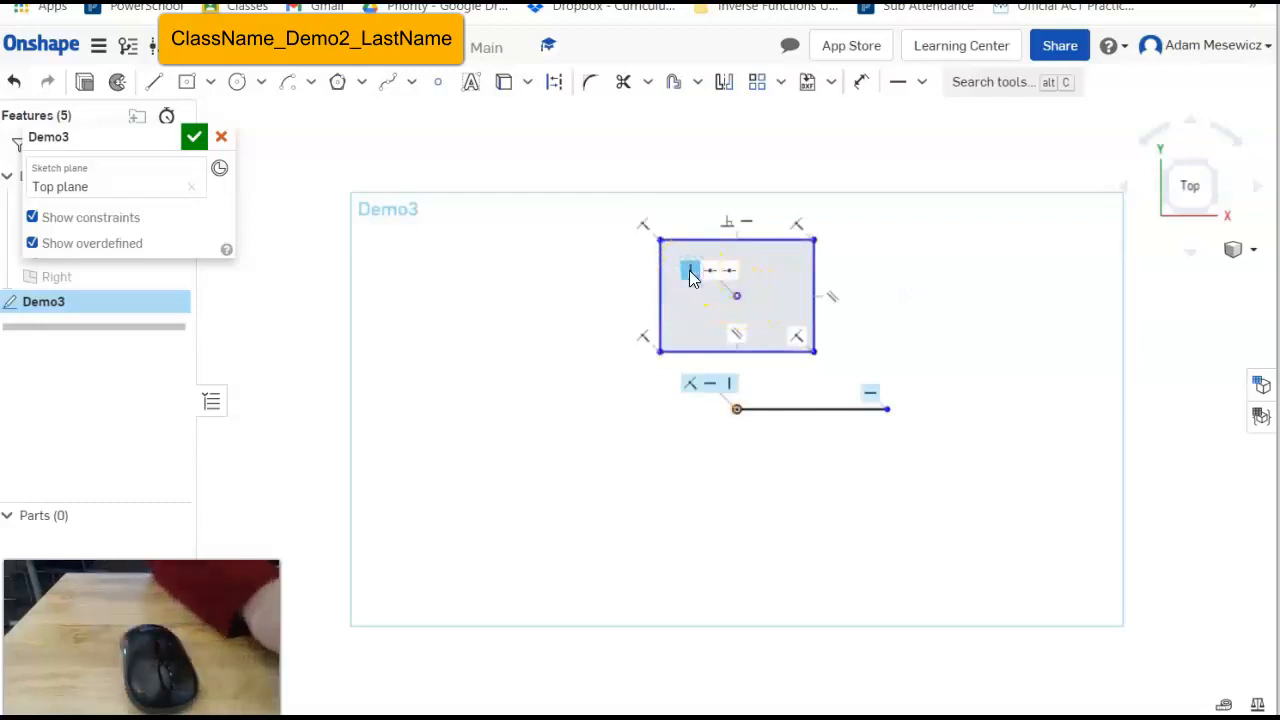
# Delete the rectangle's vertical constraints to the line, reposition it, and box-select it.
pyautogui.press('Delete')
pyautogui.click(721, 303)
pyautogui.moveTo(808, 294)
pyautogui.mouseDown()
pyautogui.moveTo(877, 314)
pyautogui.moveTo(829, 229)
pyautogui.moveTo(711, 306)
pyautogui.moveTo(700, 363)
pyautogui.moveTo(720, 291)
pyautogui.moveTo(738, 305)
pyautogui.mouseUp()
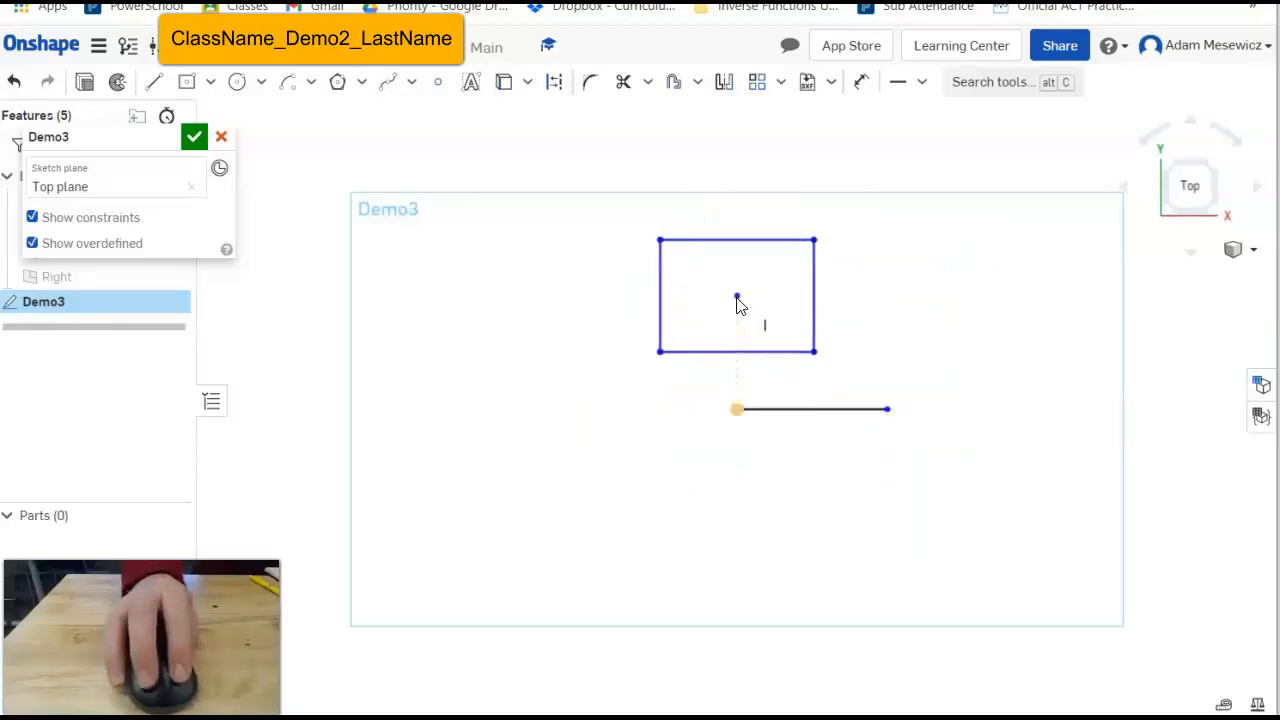
pyautogui.moveTo(738, 305); pyautogui.dragTo(741, 309)
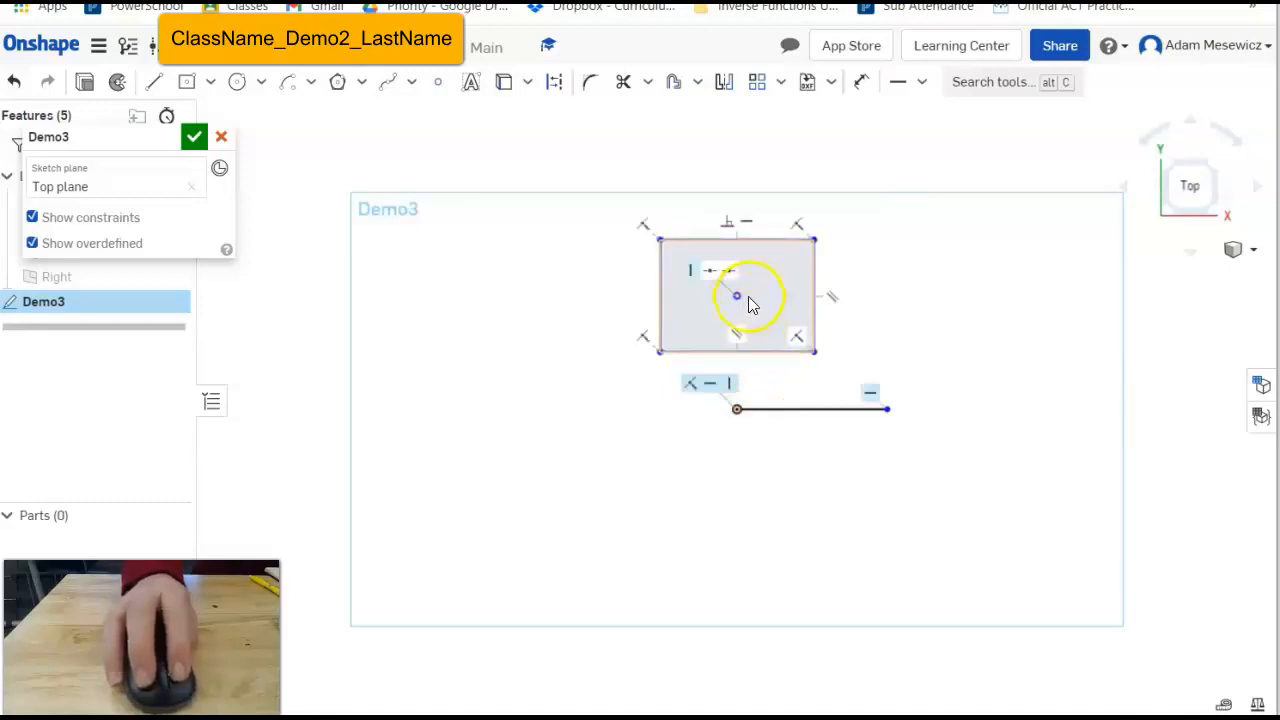
pyautogui.moveTo(738, 290)
pyautogui.mouseDown()
pyautogui.moveTo(743, 220)
pyautogui.moveTo(714, 257)
pyautogui.moveTo(828, 240)
pyautogui.mouseUp()
pyautogui.click(818, 288)
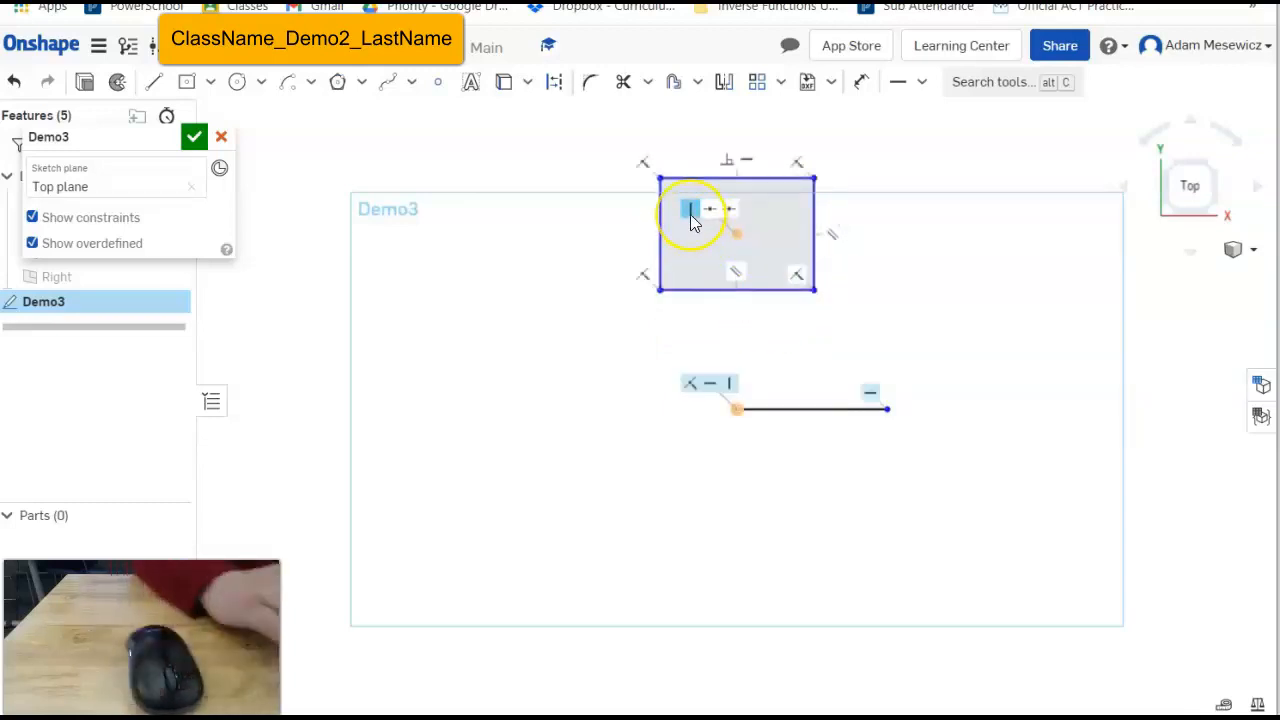
pyautogui.press('Delete')
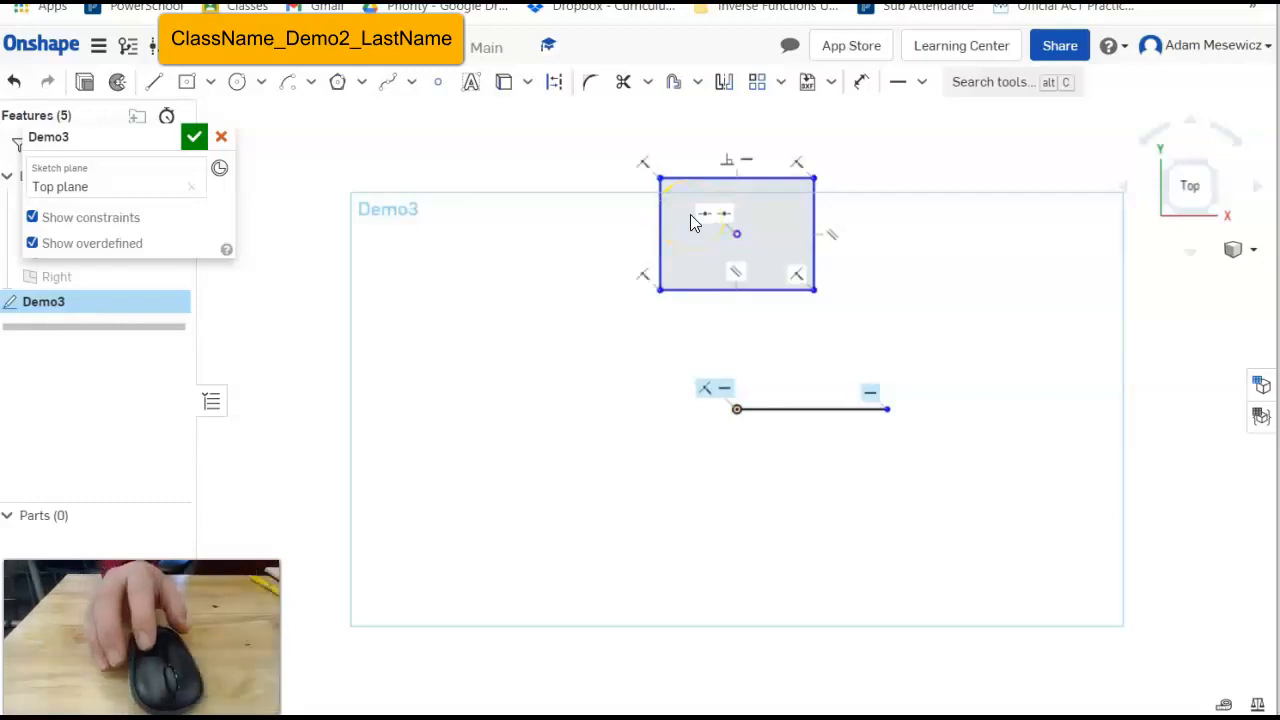
pyautogui.click(788, 182)
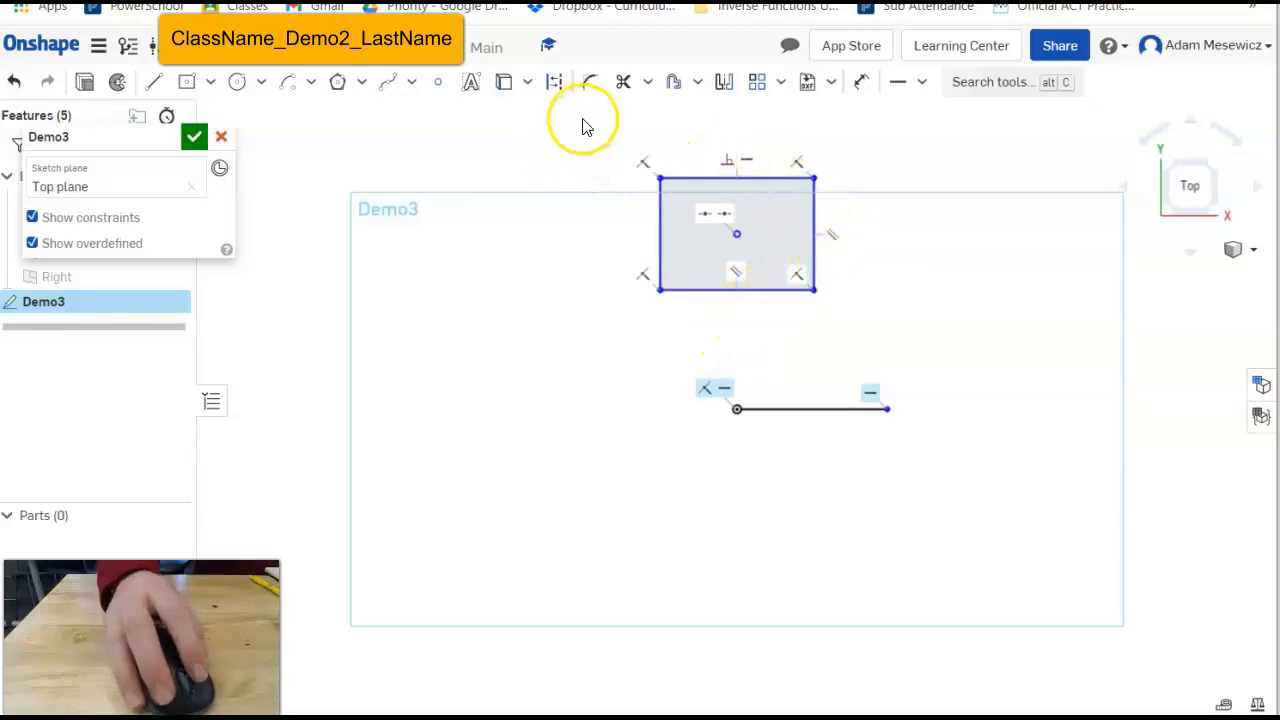
pyautogui.moveTo(580, 120); pyautogui.dragTo(910, 315)
# Delete the rectangle and give the horizontal line a length dimension of 2.
pyautogui.press('Delete')
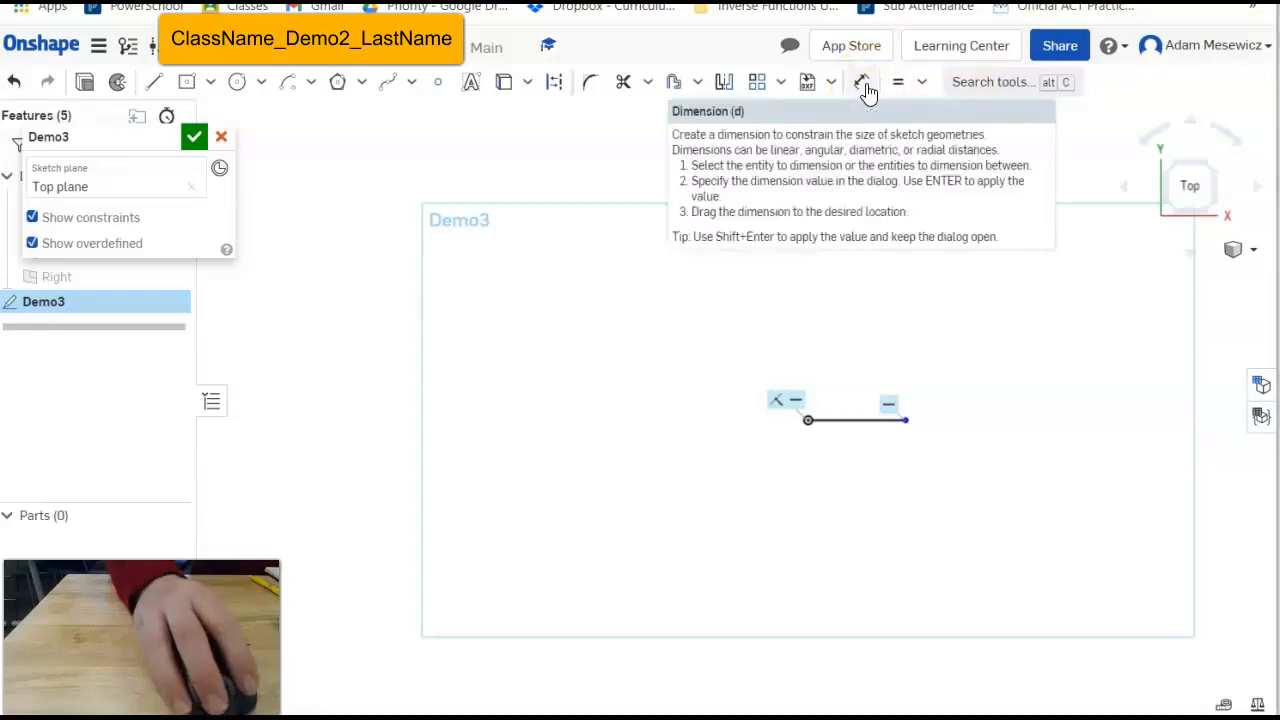
pyautogui.click(866, 88)
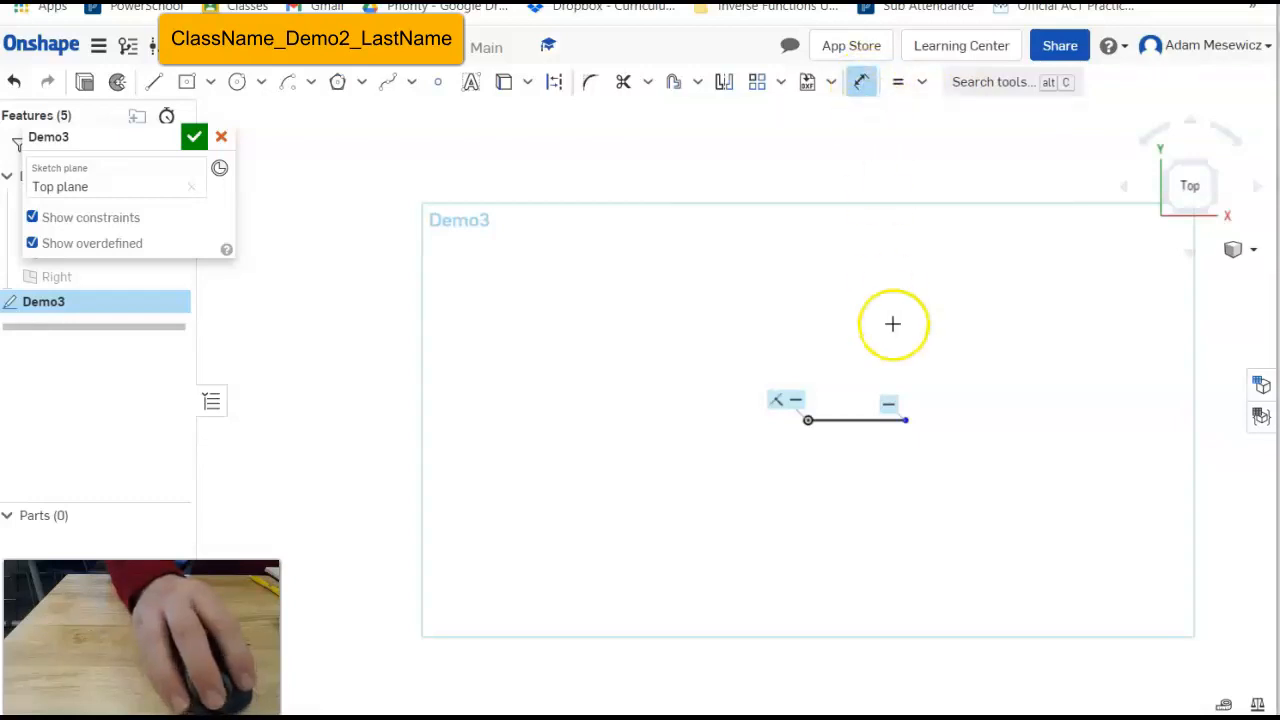
pyautogui.click(854, 420)
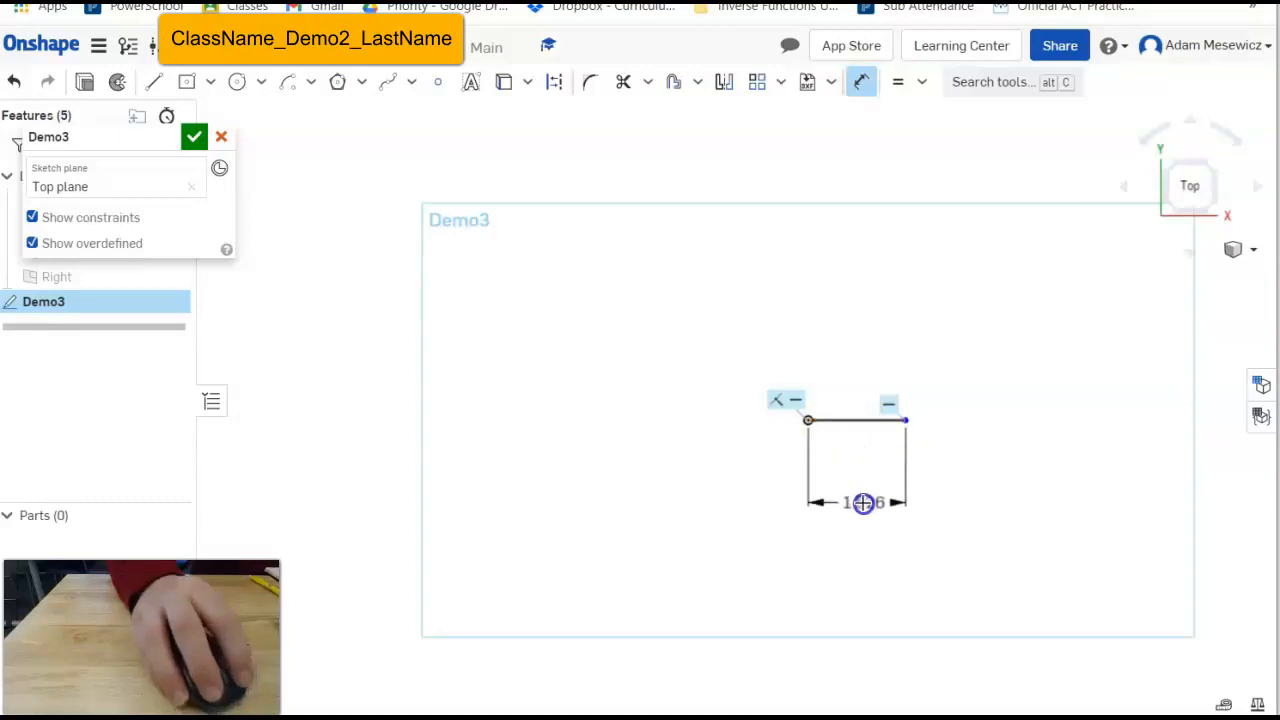
pyautogui.click(861, 502)
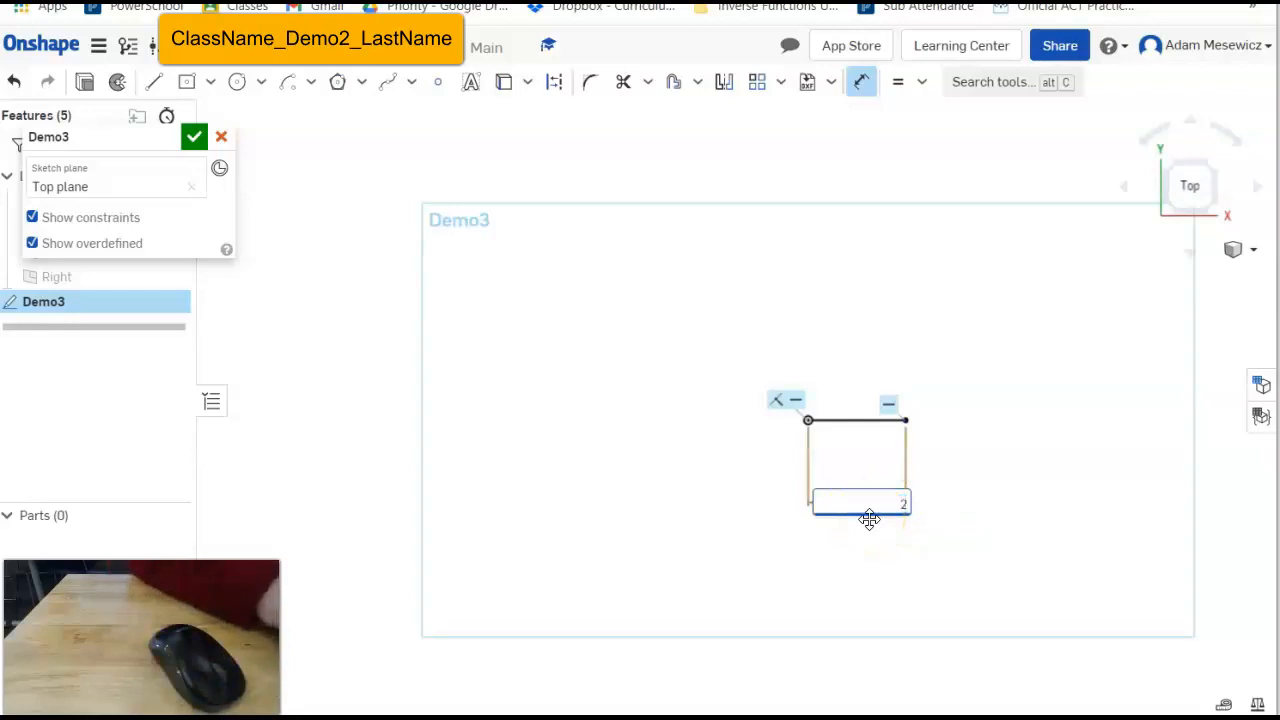
pyautogui.press('Return')
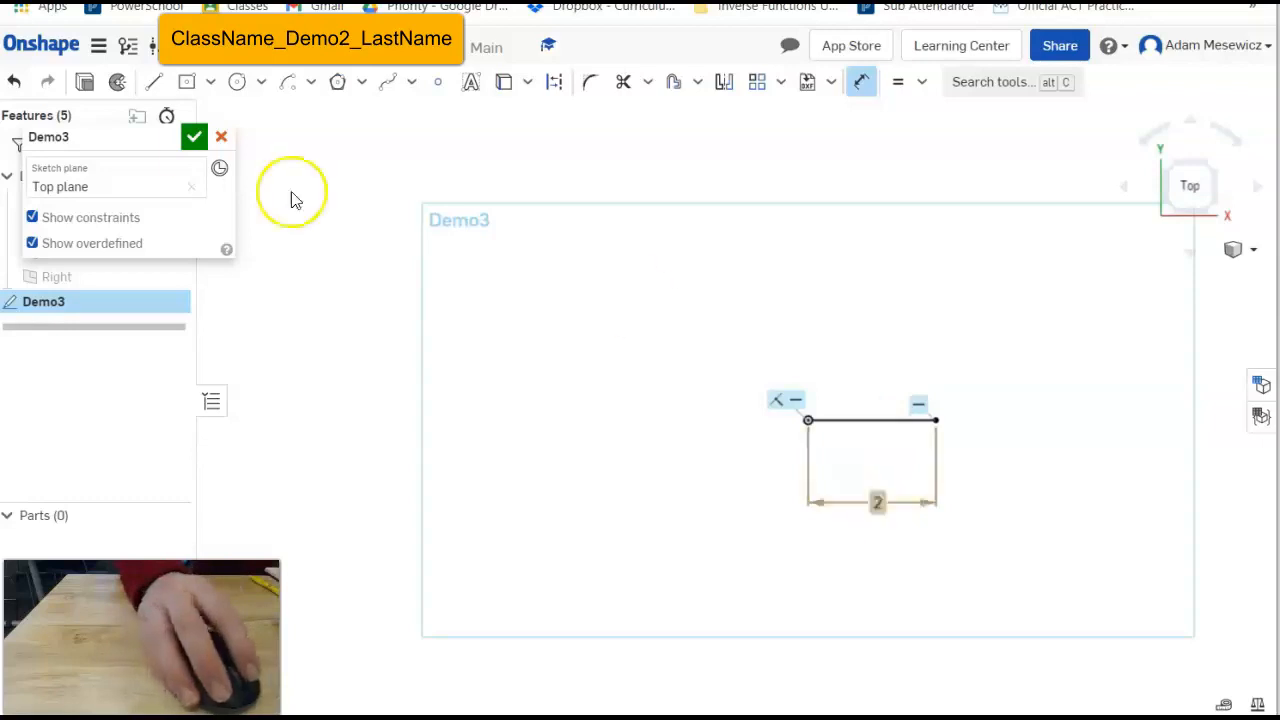
# Set the workspace default length unit to Millimeter.
pyautogui.click(98, 45)
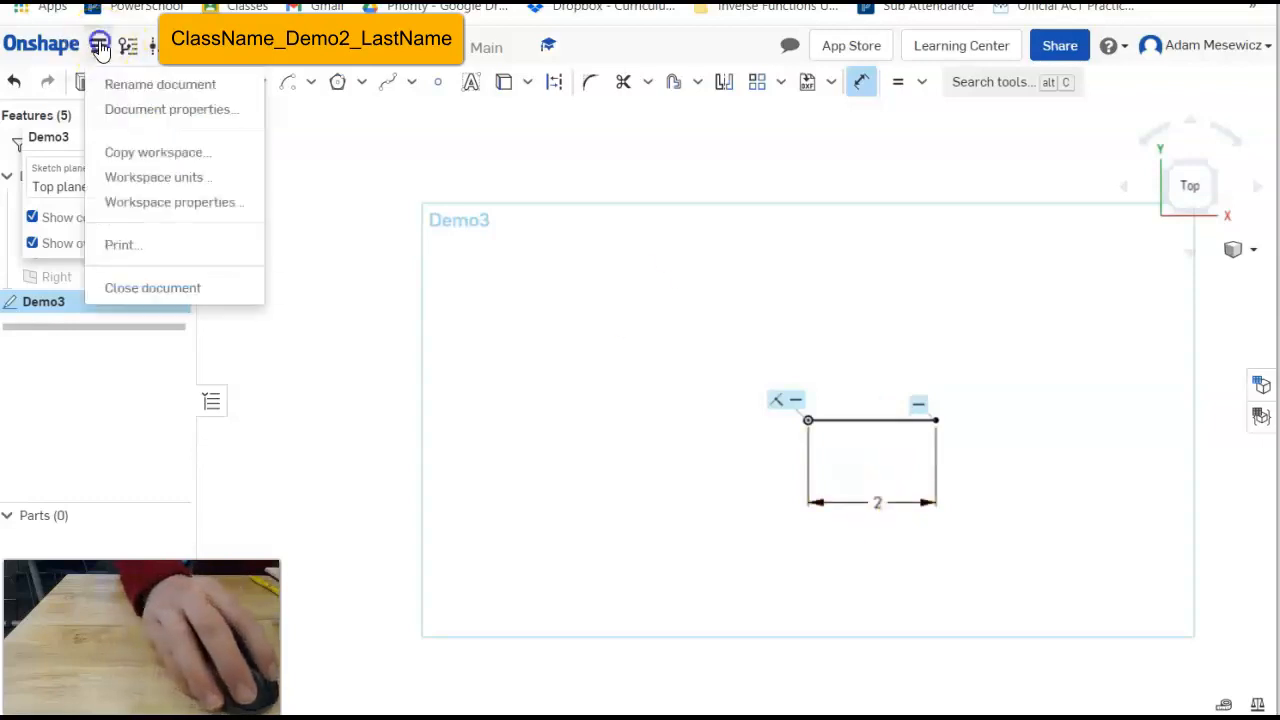
pyautogui.click(125, 177)
pyautogui.click(278, 168)
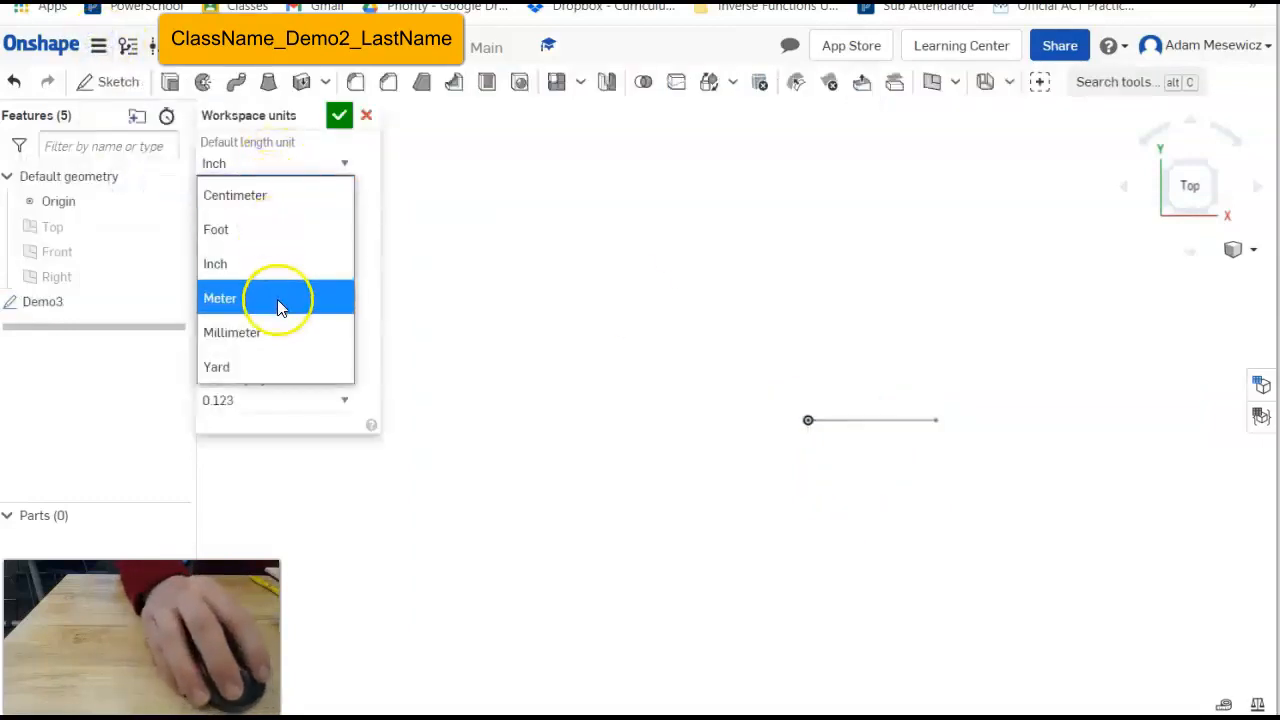
pyautogui.click(283, 331)
pyautogui.click(339, 116)
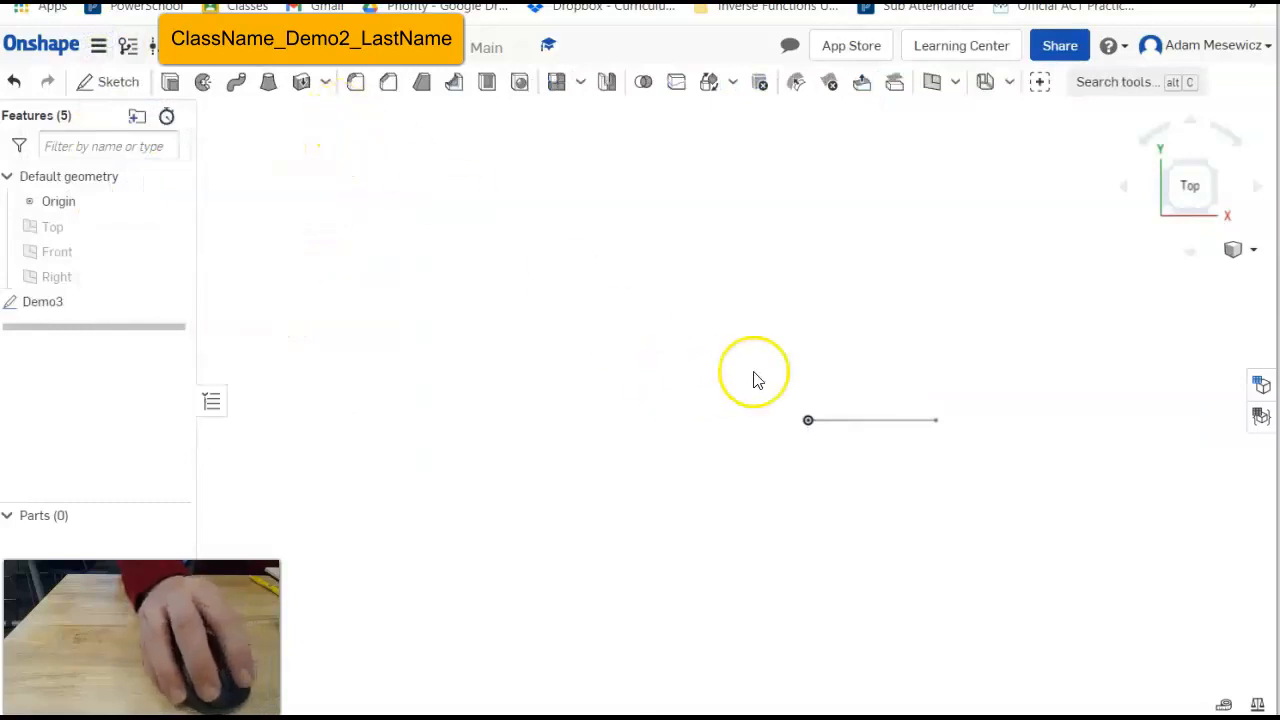
# Change the line's length dimension to 100mm, then re-enter it as 50.
pyautogui.click(64, 299)
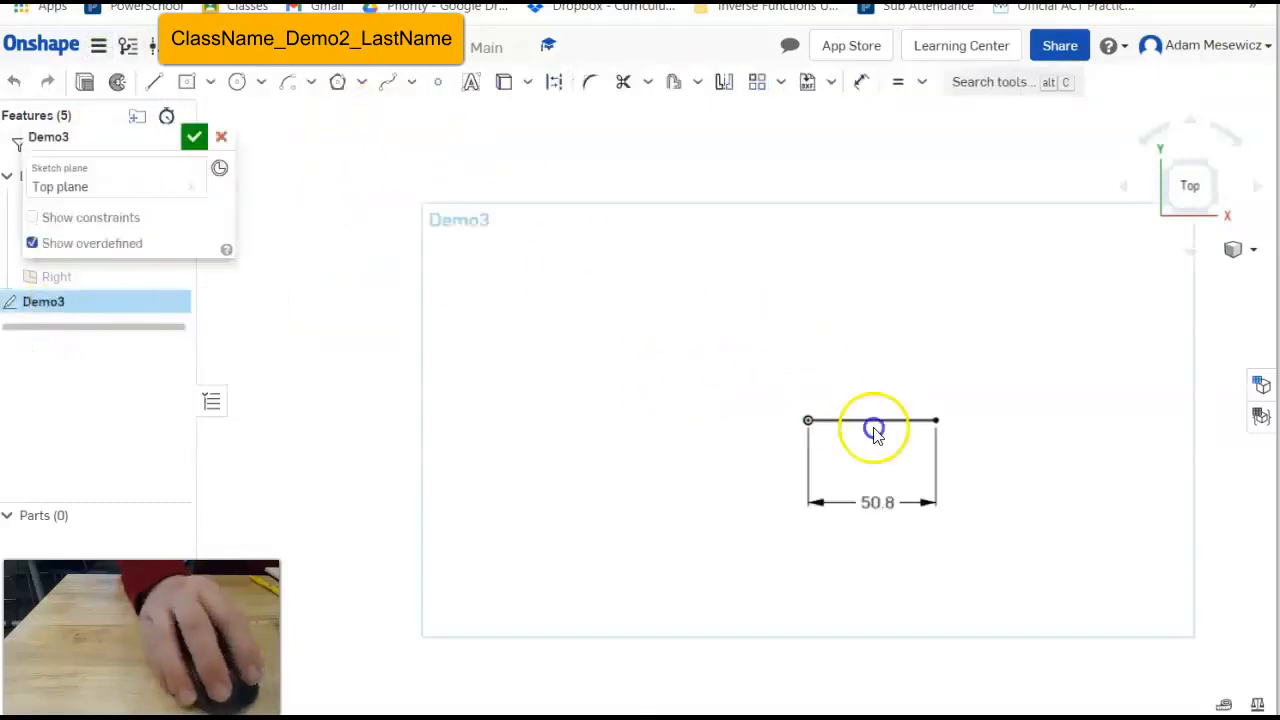
pyautogui.doubleClick(880, 503)
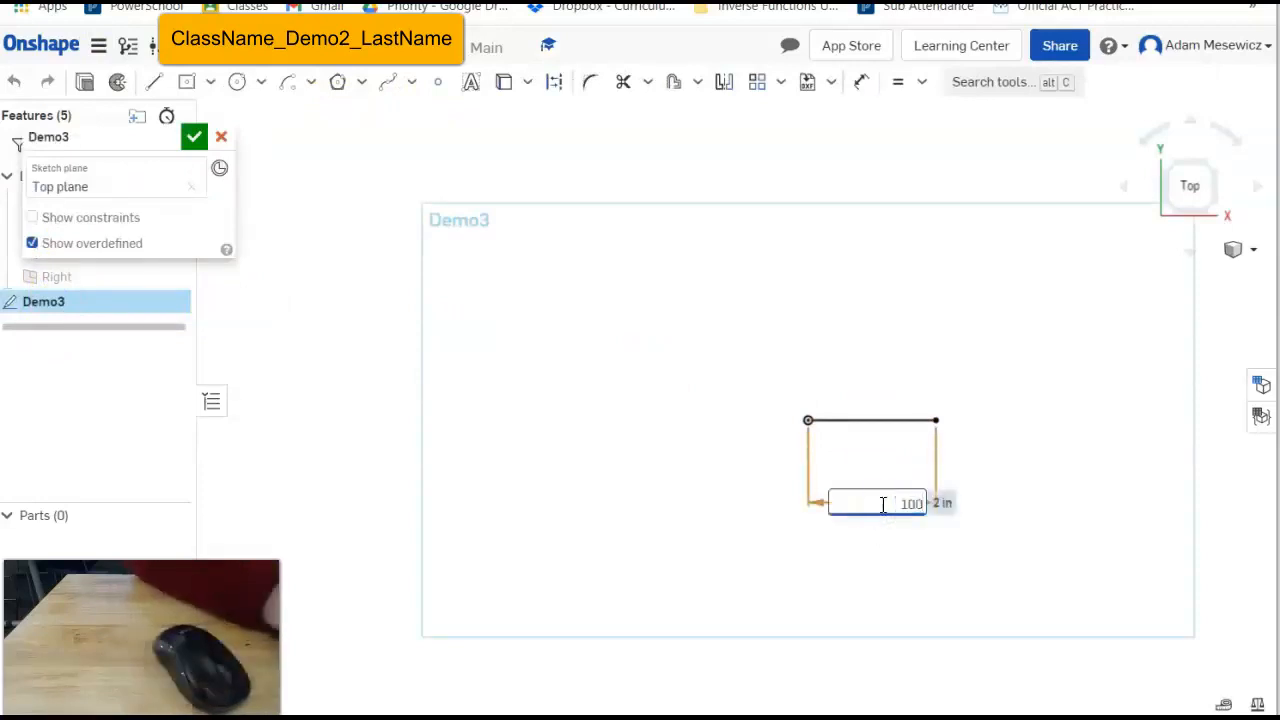
pyautogui.write('100mm')
pyautogui.press('Return')
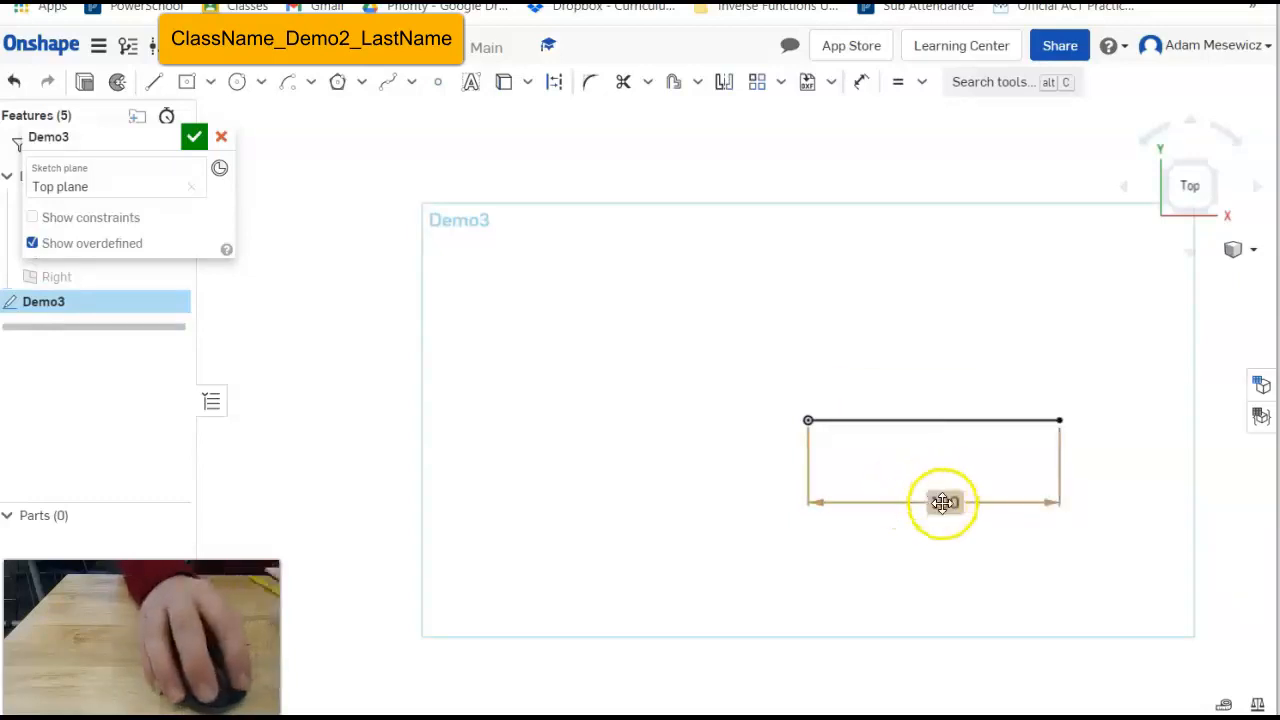
pyautogui.doubleClick(942, 502)
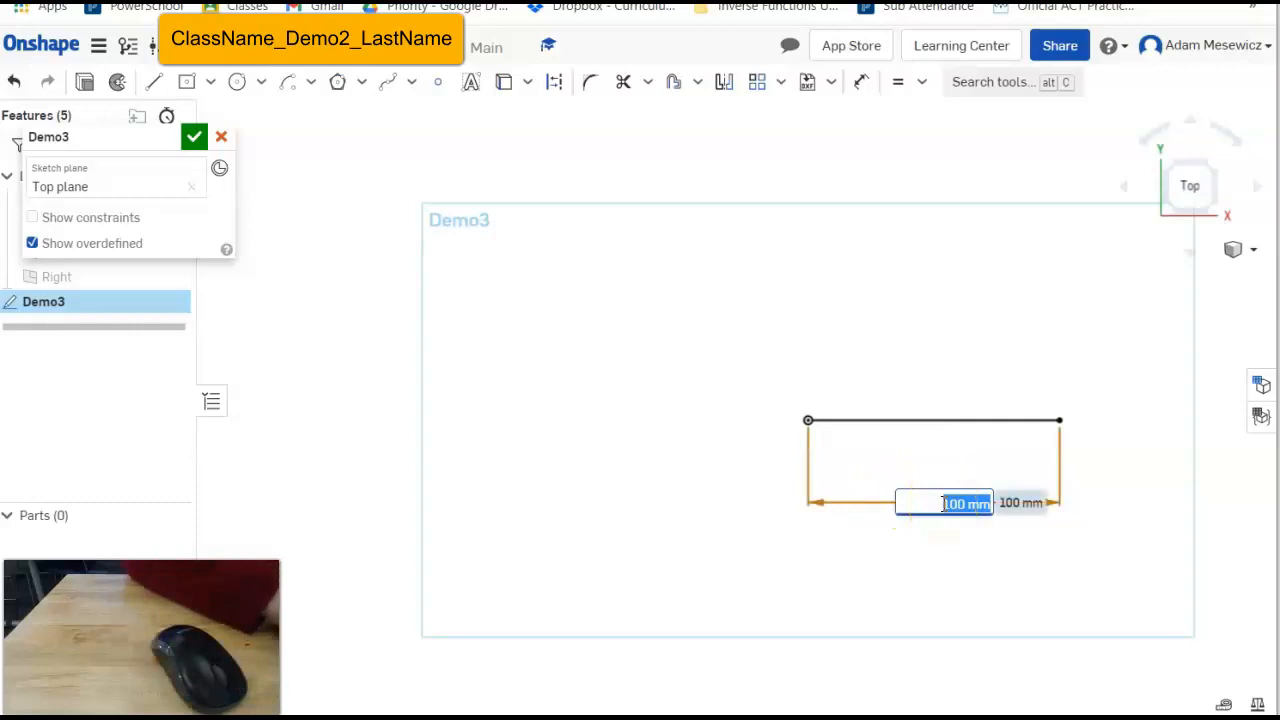
pyautogui.write('50')
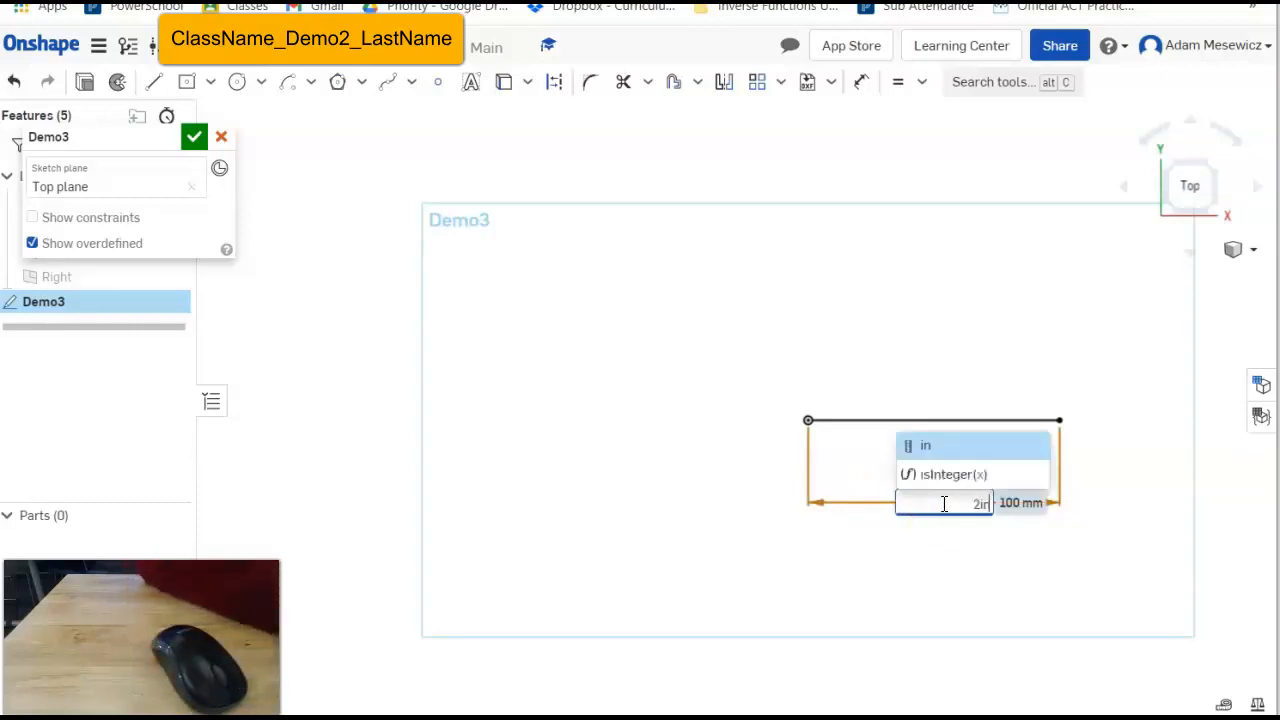
pyautogui.press('Return')
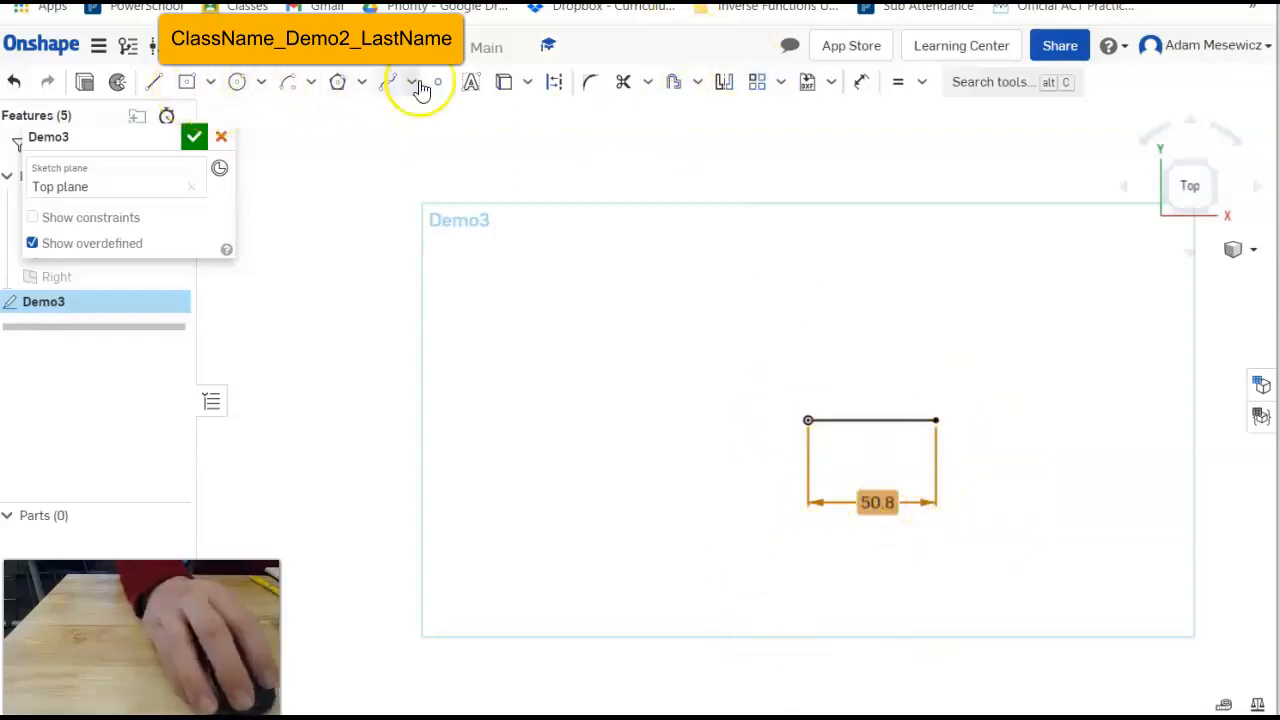
# Add the sketch text 'Hello!' in a box beside the line.
pyautogui.click(472, 81)
pyautogui.click(505, 235)
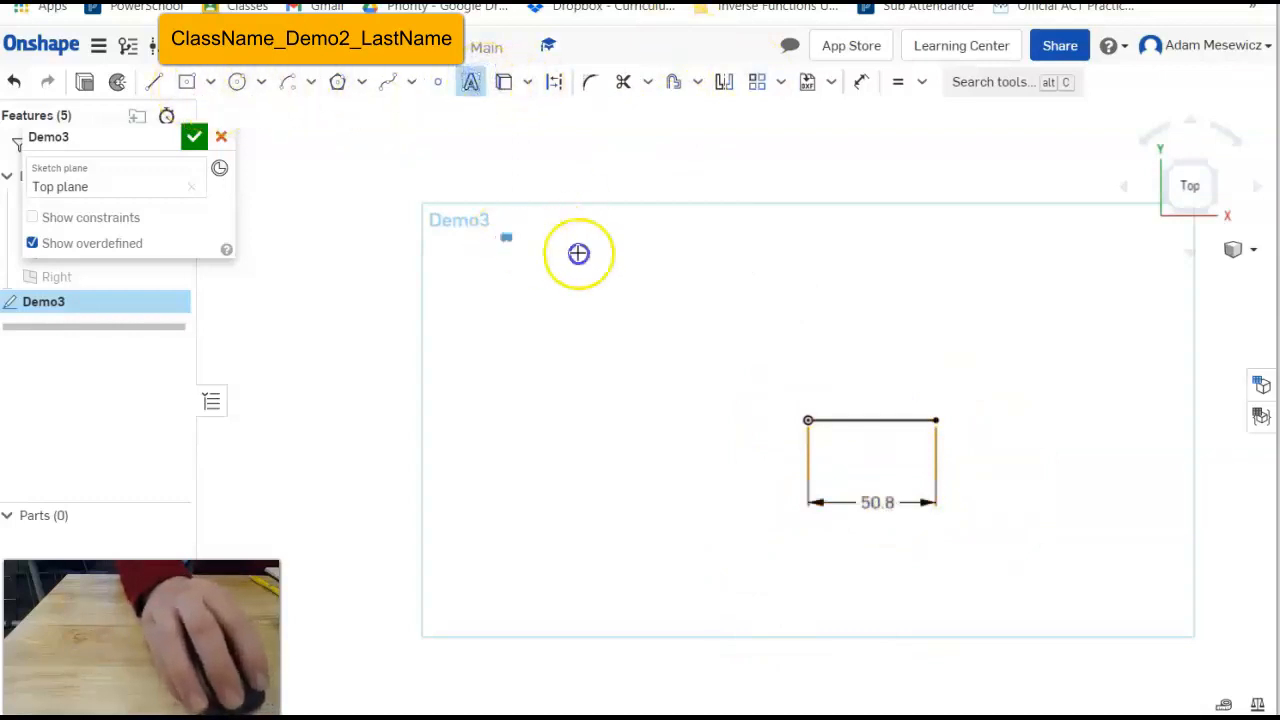
pyautogui.click(820, 322)
pyautogui.write('H')
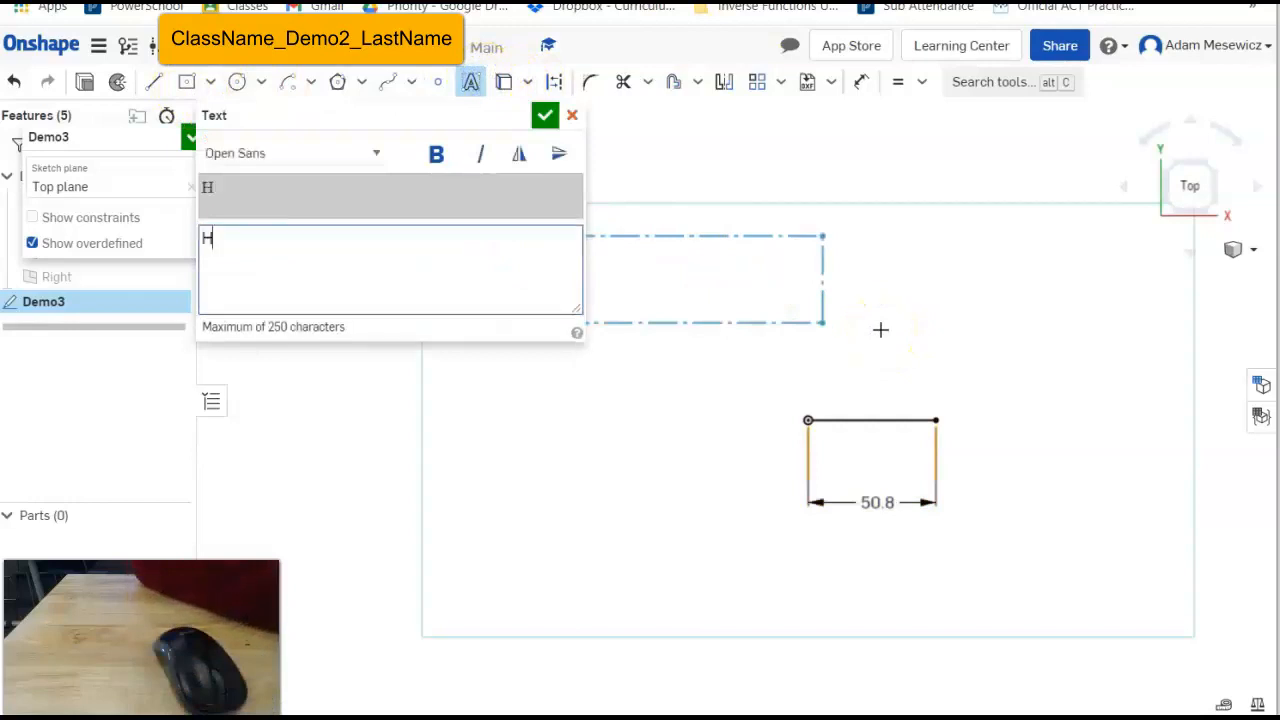
pyautogui.write('ello!')
pyautogui.click(544, 115)
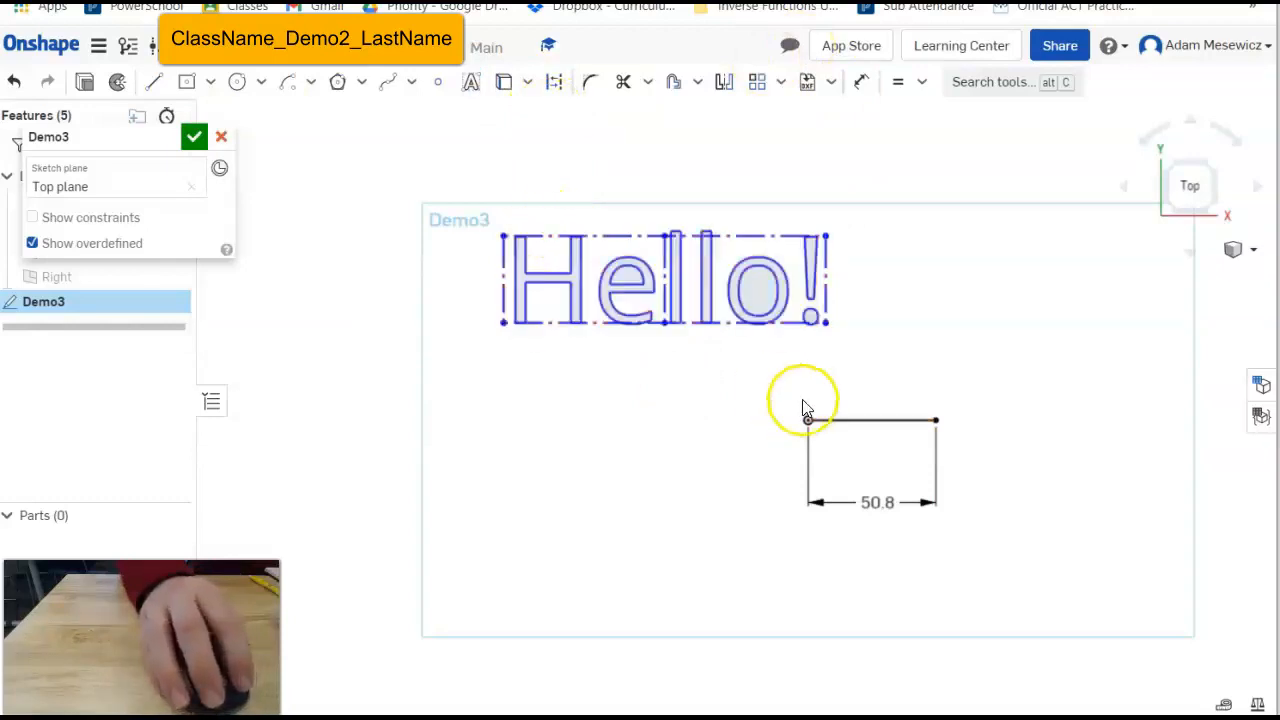
# Make the Hello! box equal to the 50.8 line, reposition it, and show constraints.
pyautogui.click(897, 82)
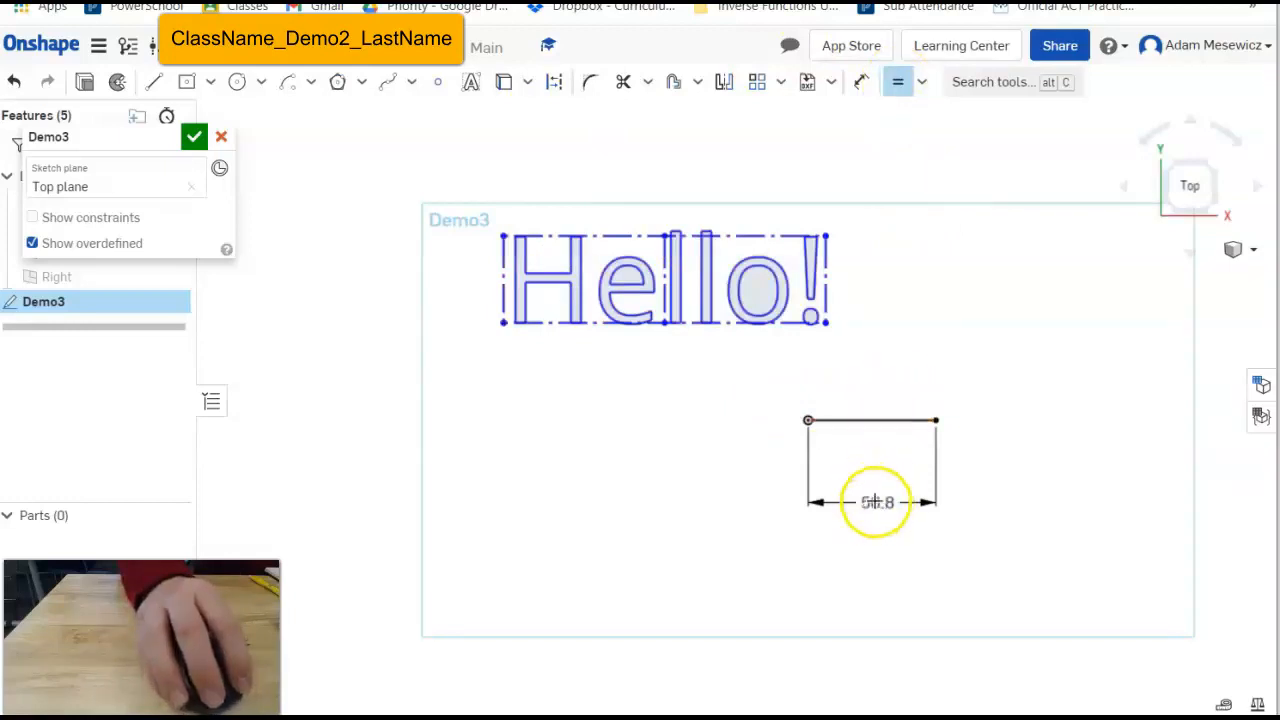
pyautogui.click(893, 421)
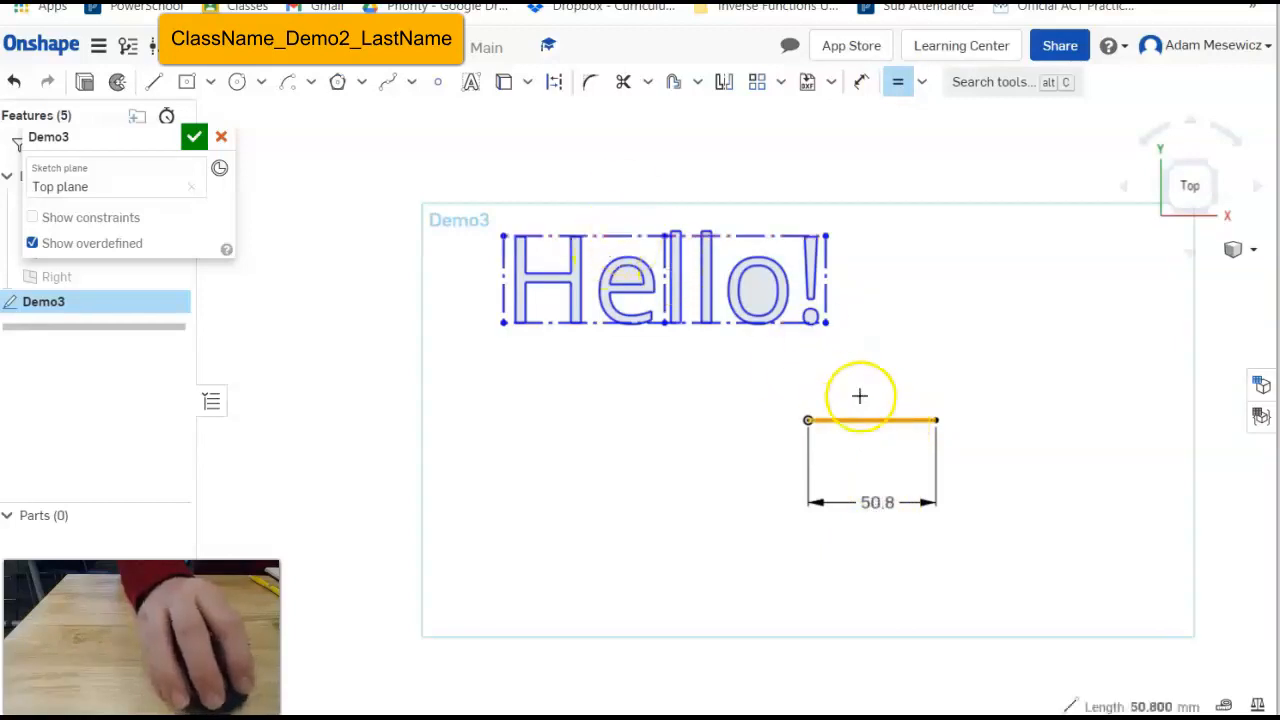
pyautogui.click(641, 238)
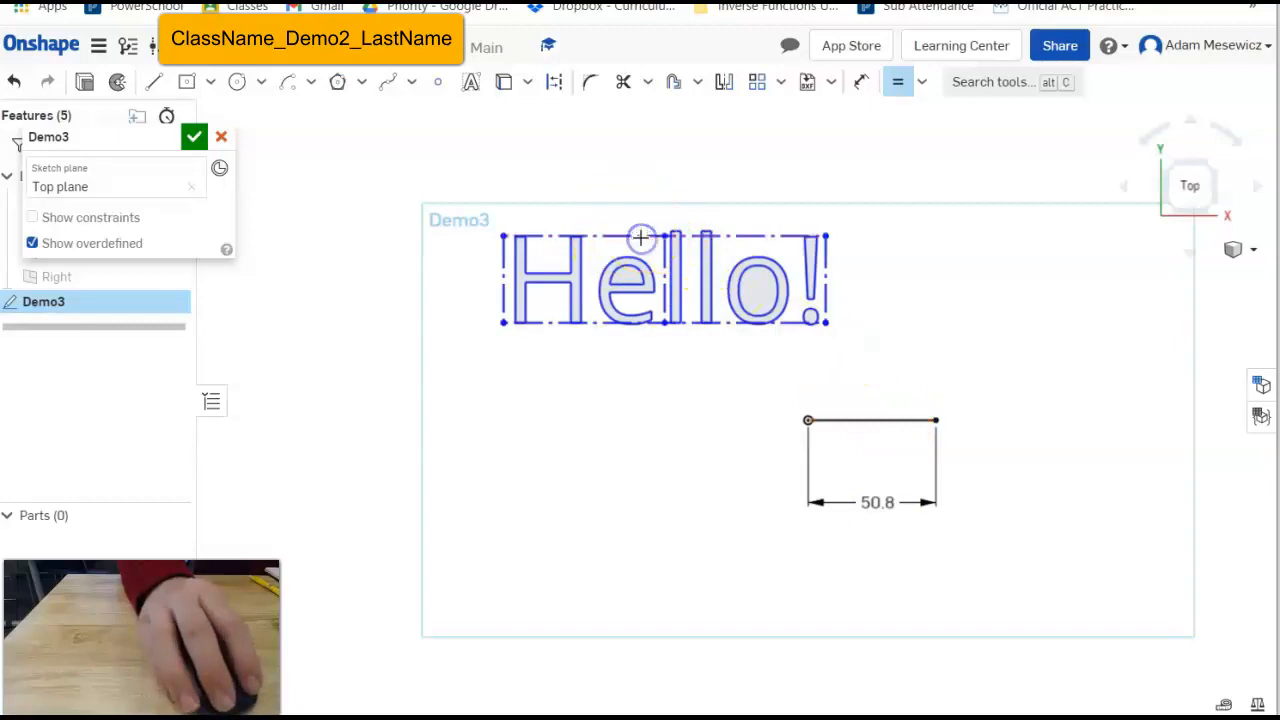
pyautogui.press('Escape')
pyautogui.moveTo(602, 243); pyautogui.dragTo(872, 449)
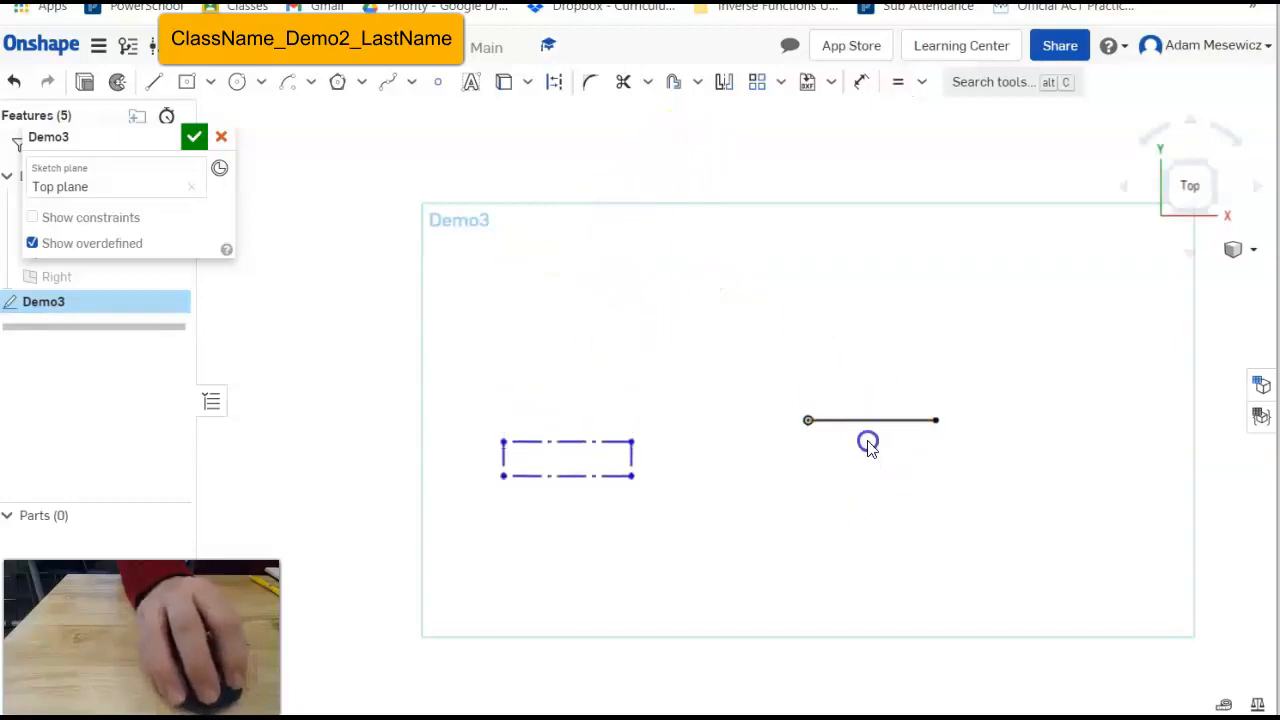
pyautogui.moveTo(609, 449); pyautogui.dragTo(626, 289)
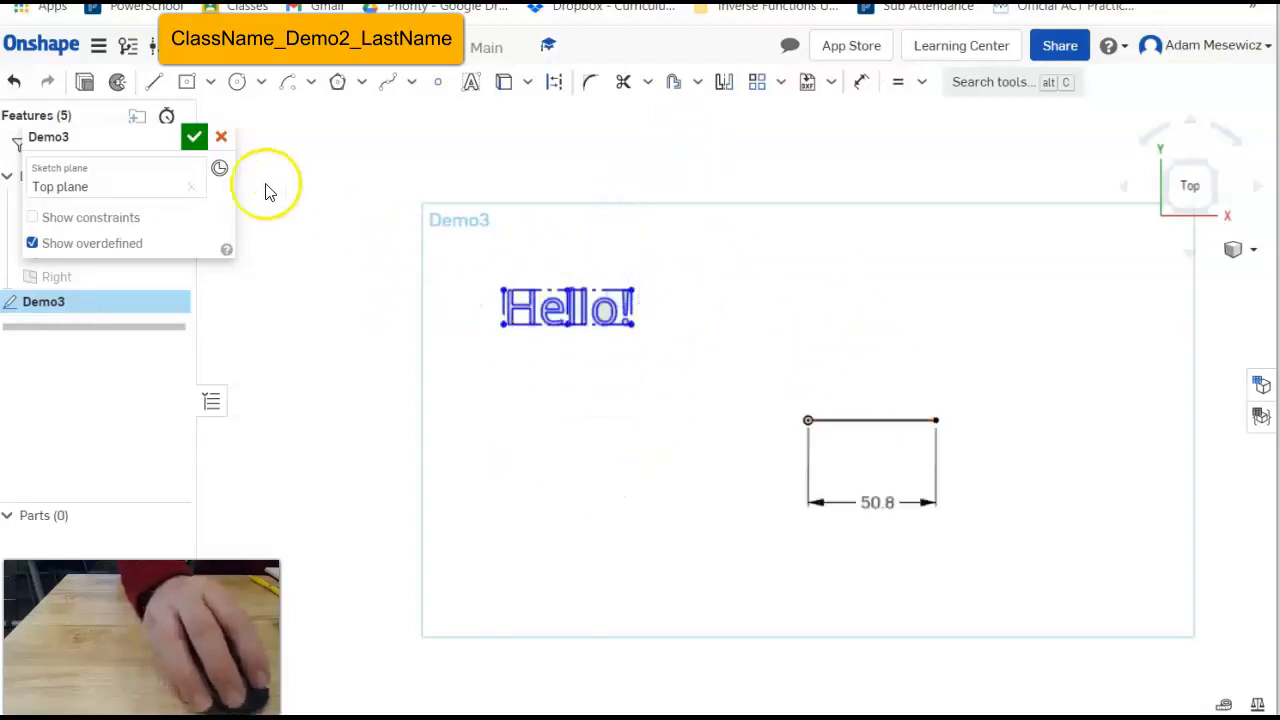
pyautogui.click(32, 218)
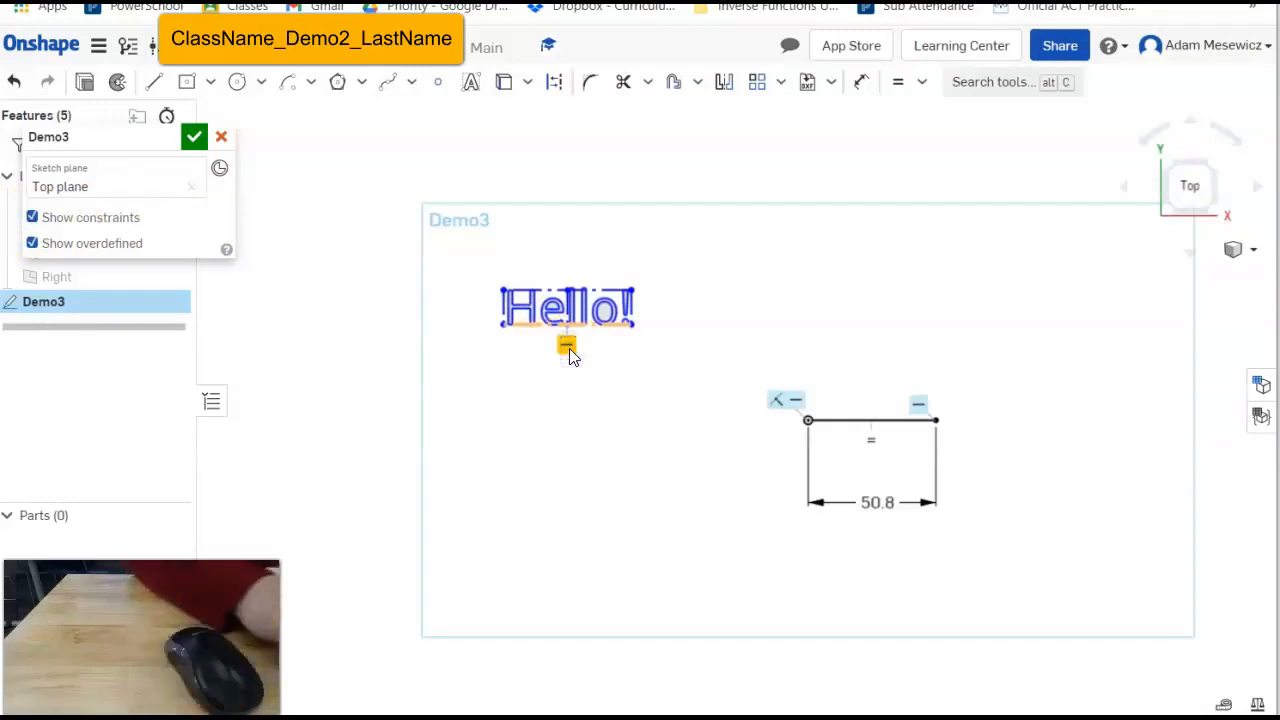
pyautogui.press('Delete')
# Drag the Hello! text onto the 50.8 line, then box-select and delete both.
pyautogui.click(583, 285)
pyautogui.moveTo(583, 285); pyautogui.dragTo(785, 287)
pyautogui.scroll(5, 549, 325)
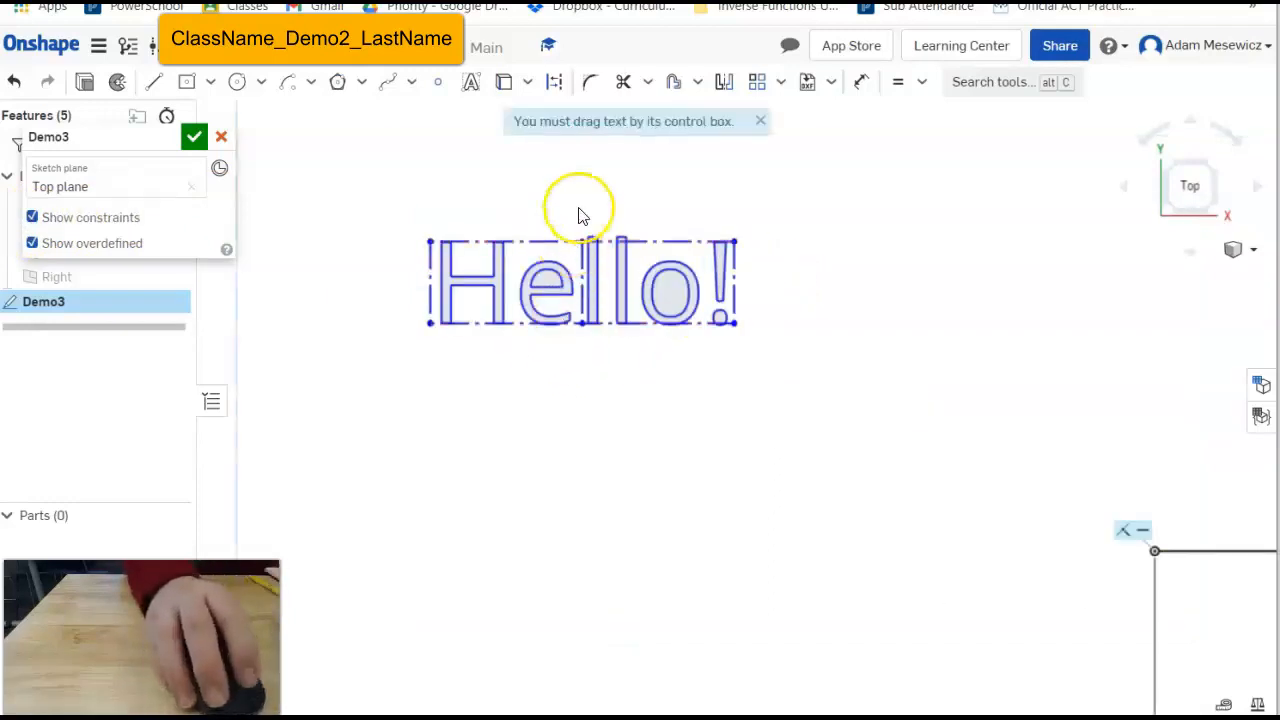
pyautogui.scroll(-3, 587, 270)
pyautogui.moveTo(587, 270); pyautogui.dragTo(951, 506)
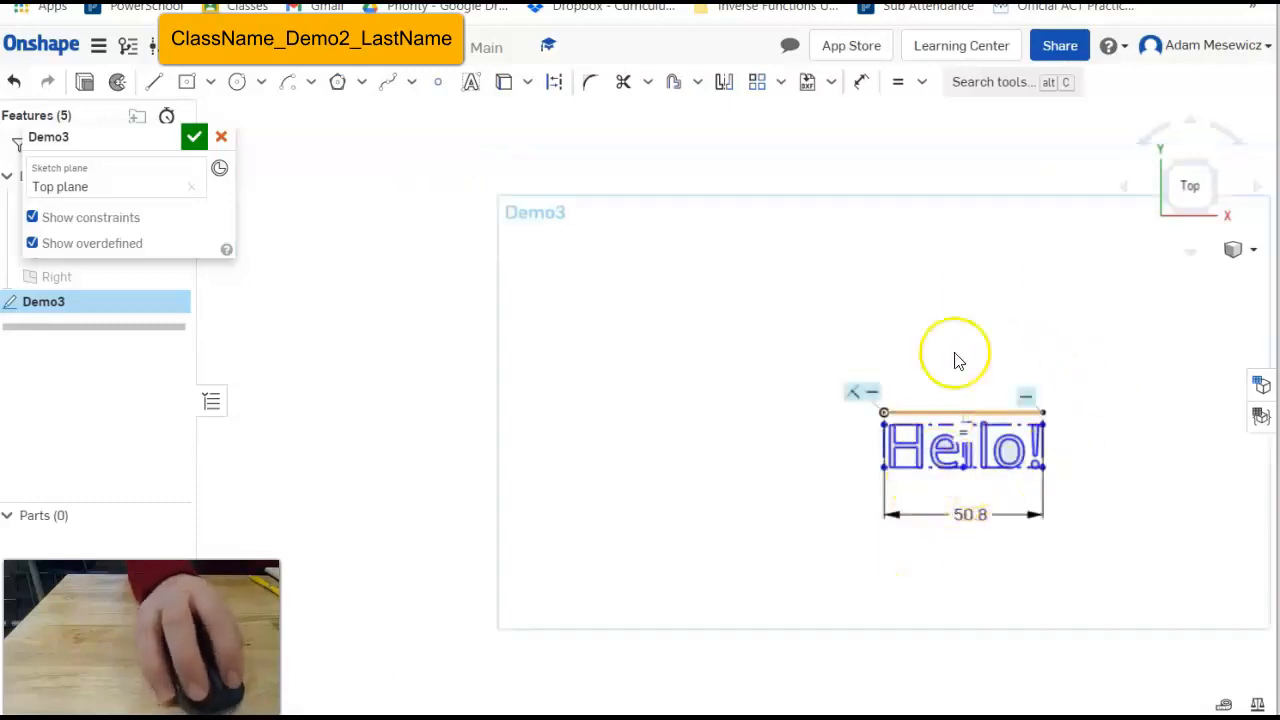
pyautogui.moveTo(928, 424)
pyautogui.mouseDown()
pyautogui.moveTo(903, 450)
pyautogui.moveTo(911, 306)
pyautogui.moveTo(951, 337)
pyautogui.moveTo(933, 334)
pyautogui.moveTo(940, 477)
pyautogui.moveTo(937, 438)
pyautogui.mouseUp()
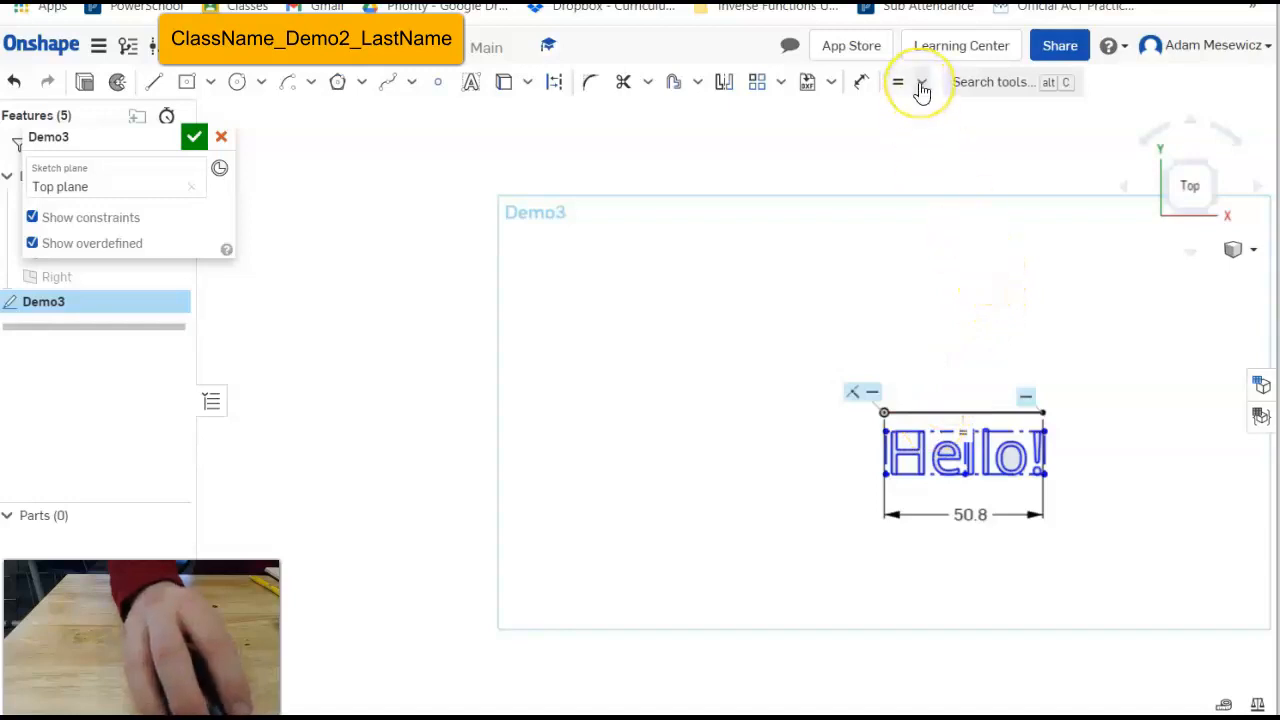
pyautogui.moveTo(801, 323); pyautogui.dragTo(1105, 568)
pyautogui.press('Delete')
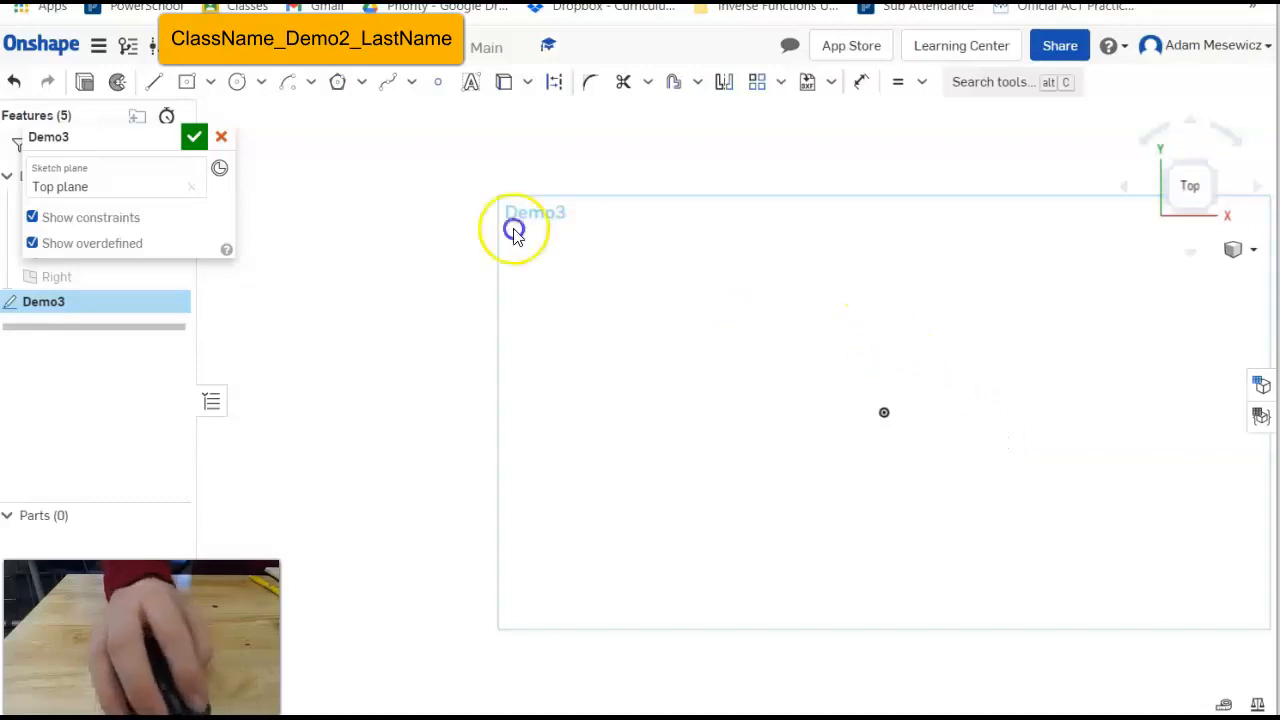
# Draw the base circle below the origin, about 37.3 in diameter.
pyautogui.click(266, 84)
pyautogui.click(266, 86)
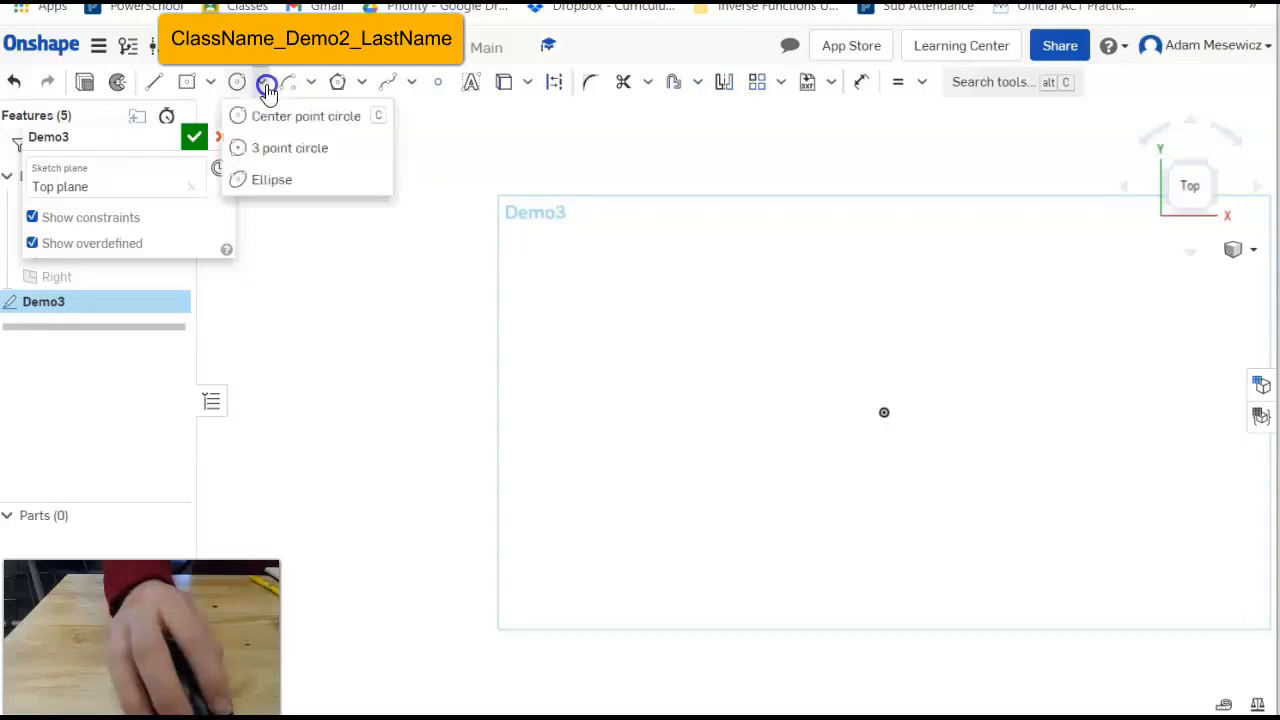
pyautogui.click(270, 121)
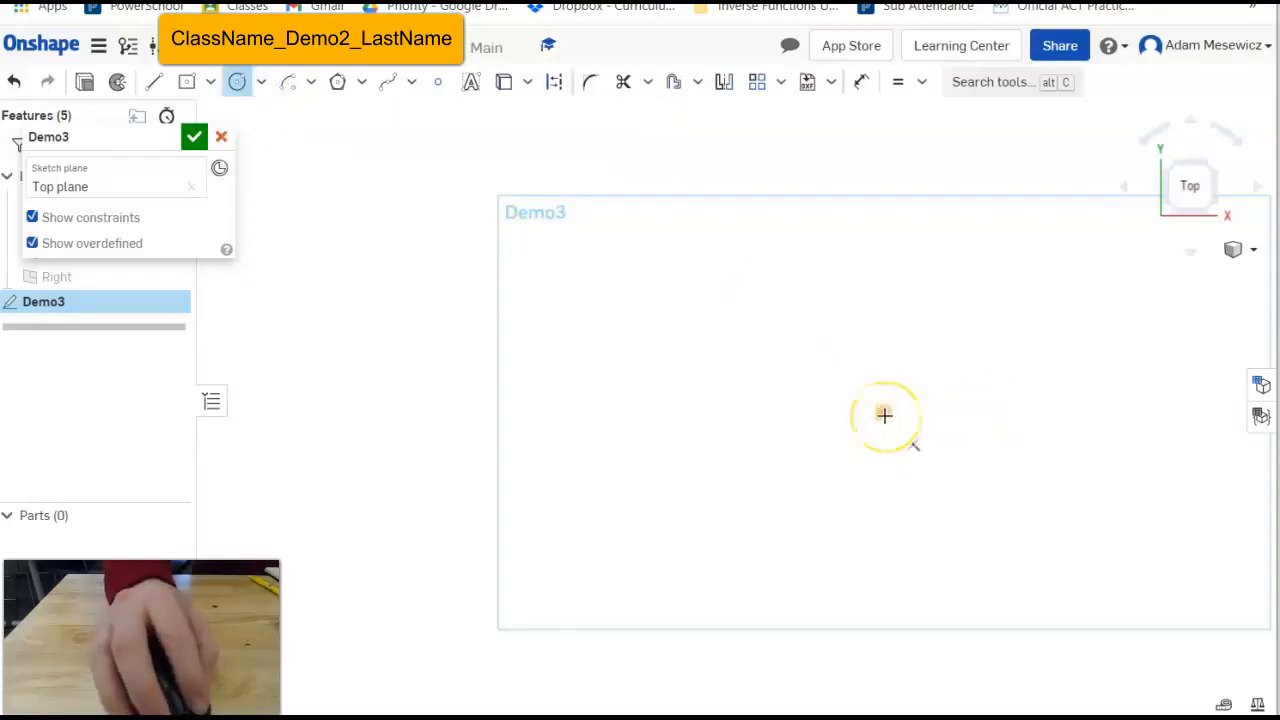
pyautogui.moveTo(884, 415); pyautogui.dragTo(889, 559)
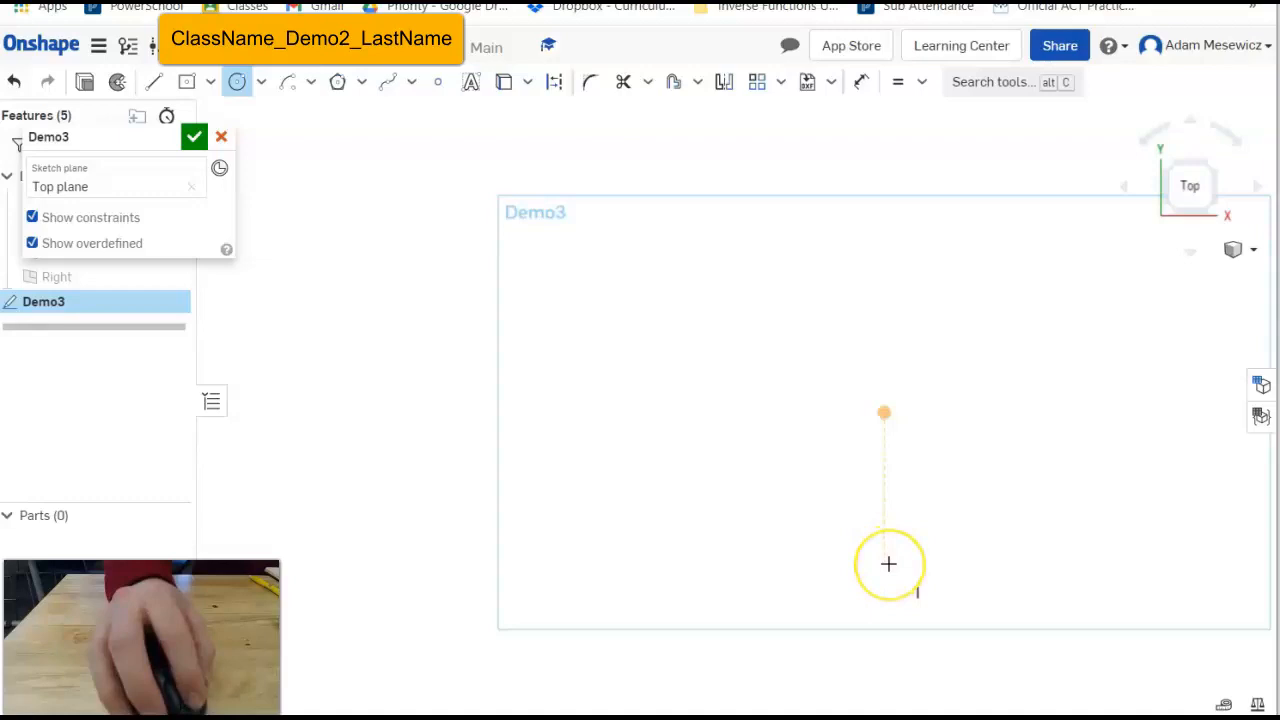
pyautogui.click(885, 526)
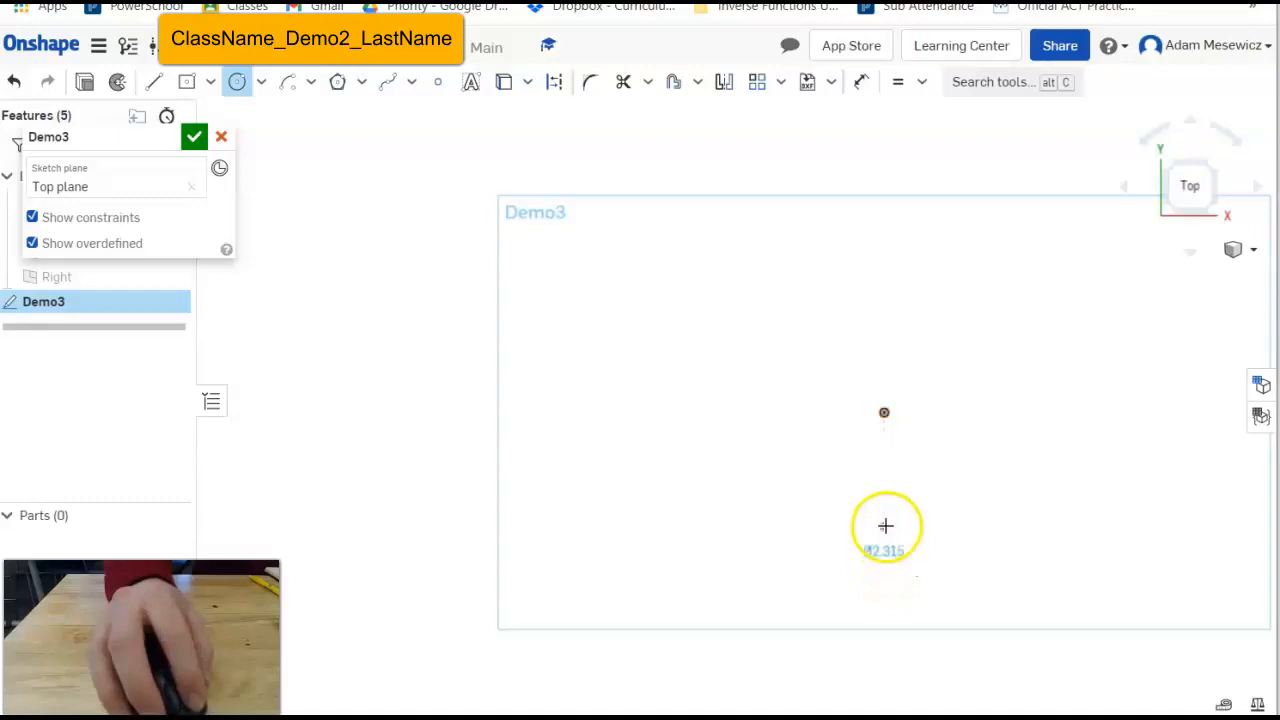
pyautogui.moveTo(879, 480)
pyautogui.mouseDown()
pyautogui.moveTo(880, 451)
pyautogui.moveTo(878, 469)
pyautogui.mouseUp()
# Add a middle circle above the base and a smaller head circle on top.
pyautogui.click(883, 411)
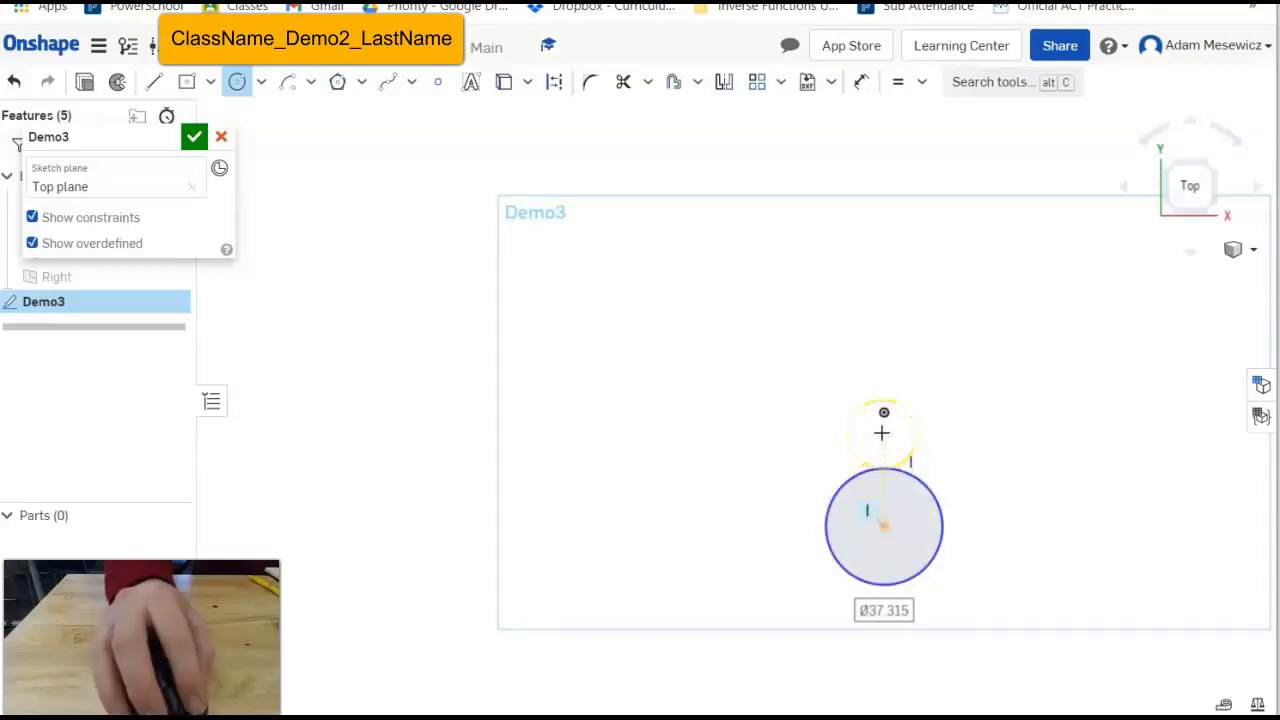
pyautogui.click(882, 431)
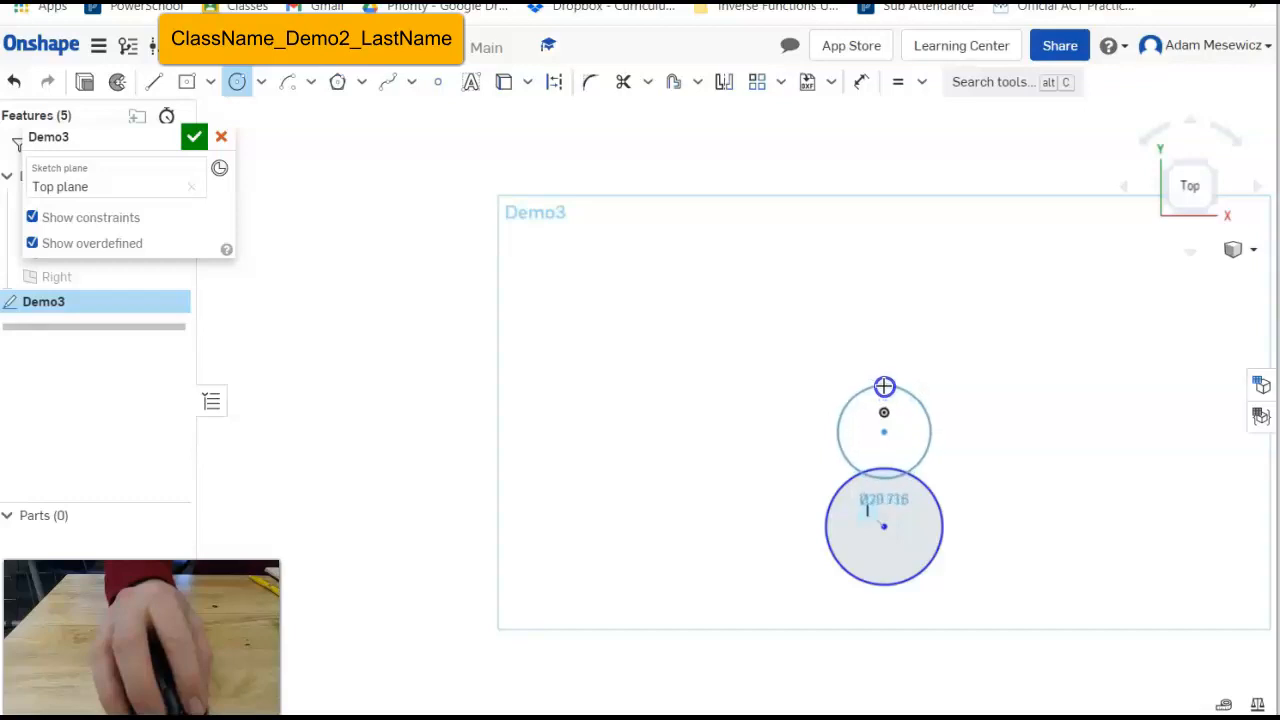
pyautogui.click(884, 387)
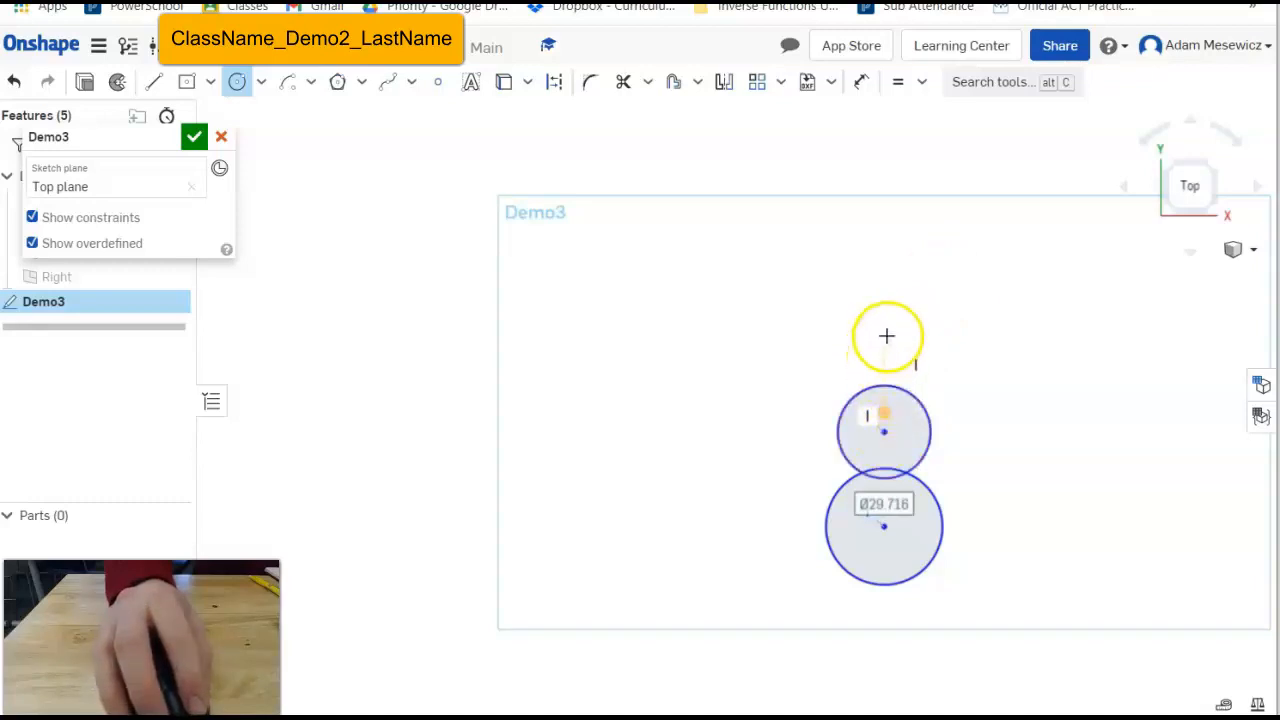
pyautogui.click(883, 347)
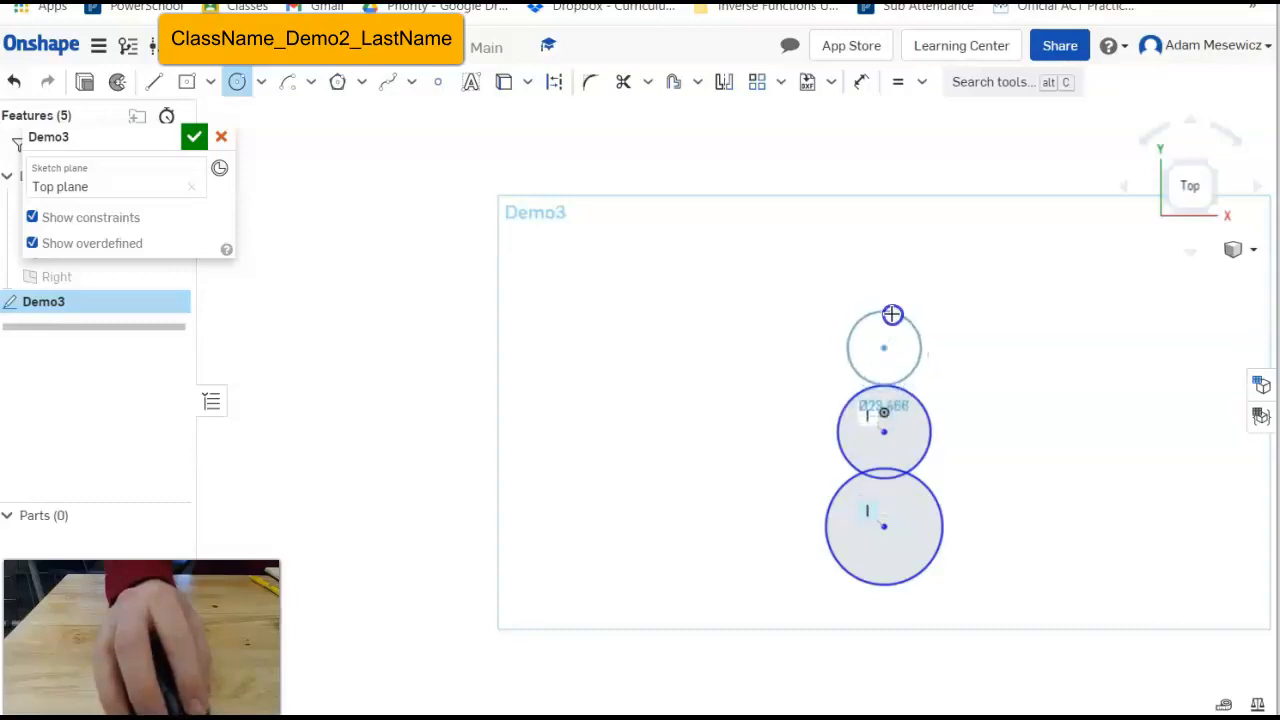
pyautogui.click(894, 307)
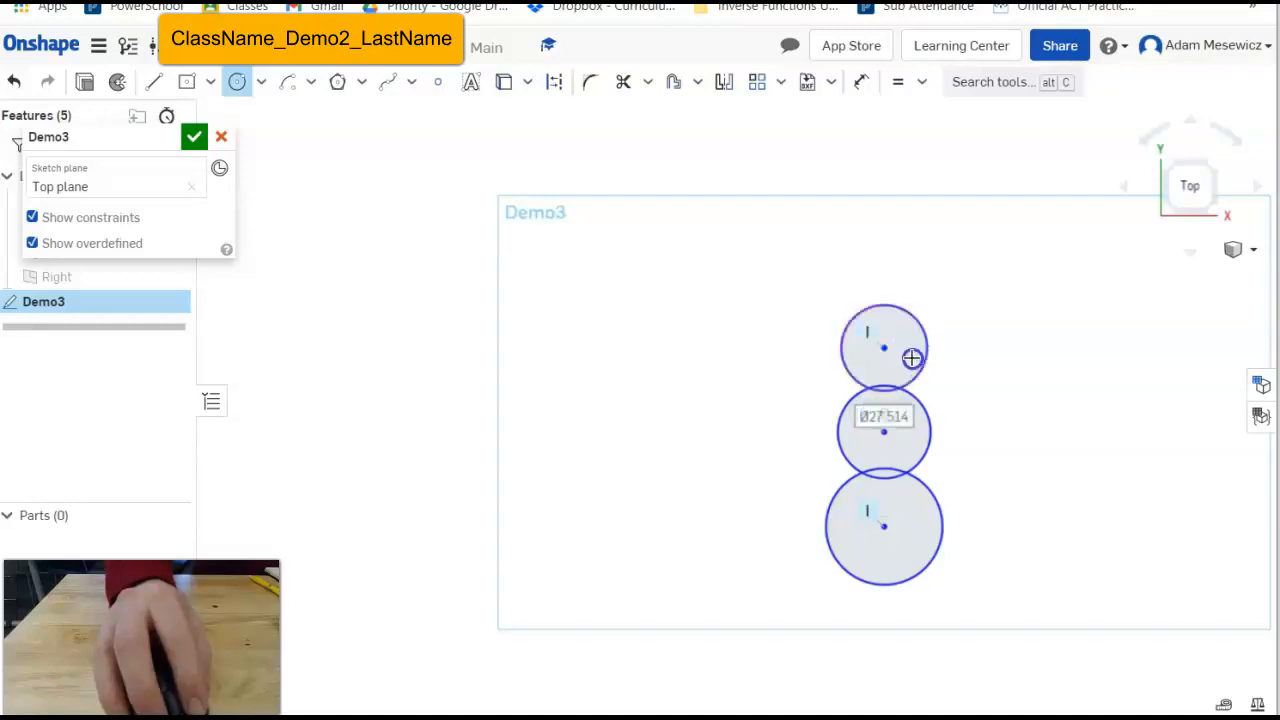
pyautogui.press('Escape')
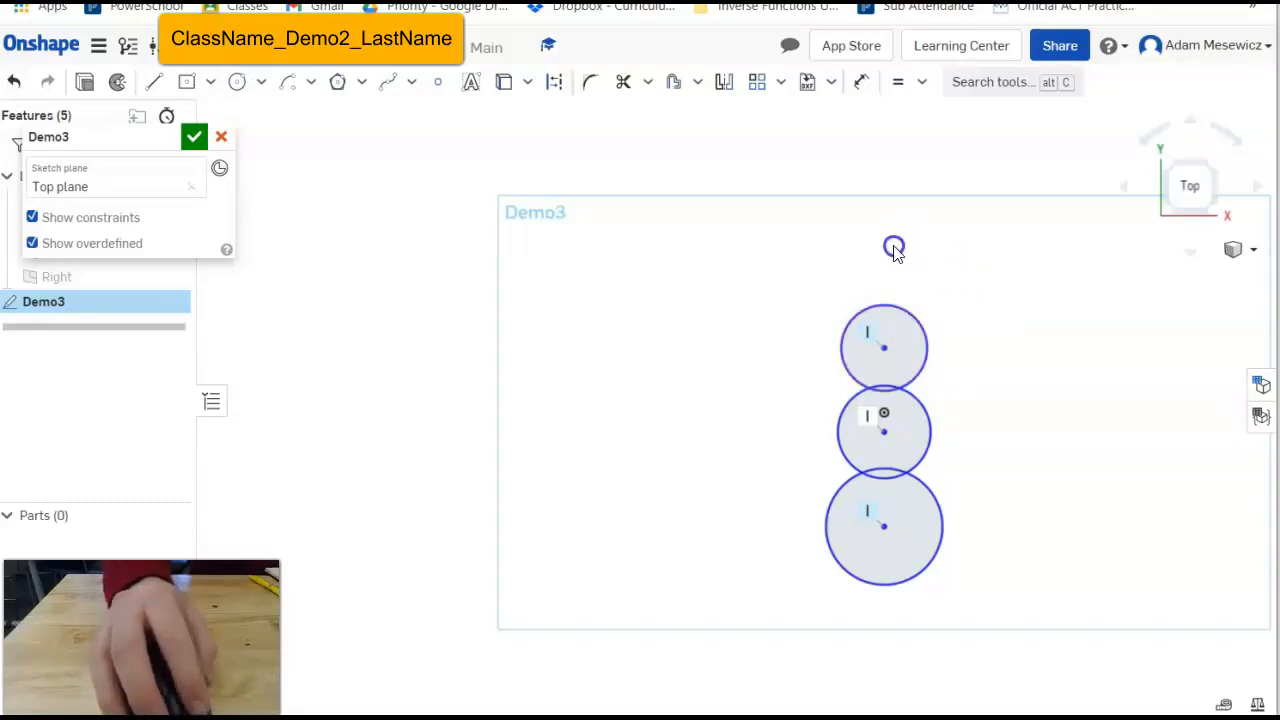
# Drag the head circle down into place over the middle circle.
pyautogui.click(875, 301)
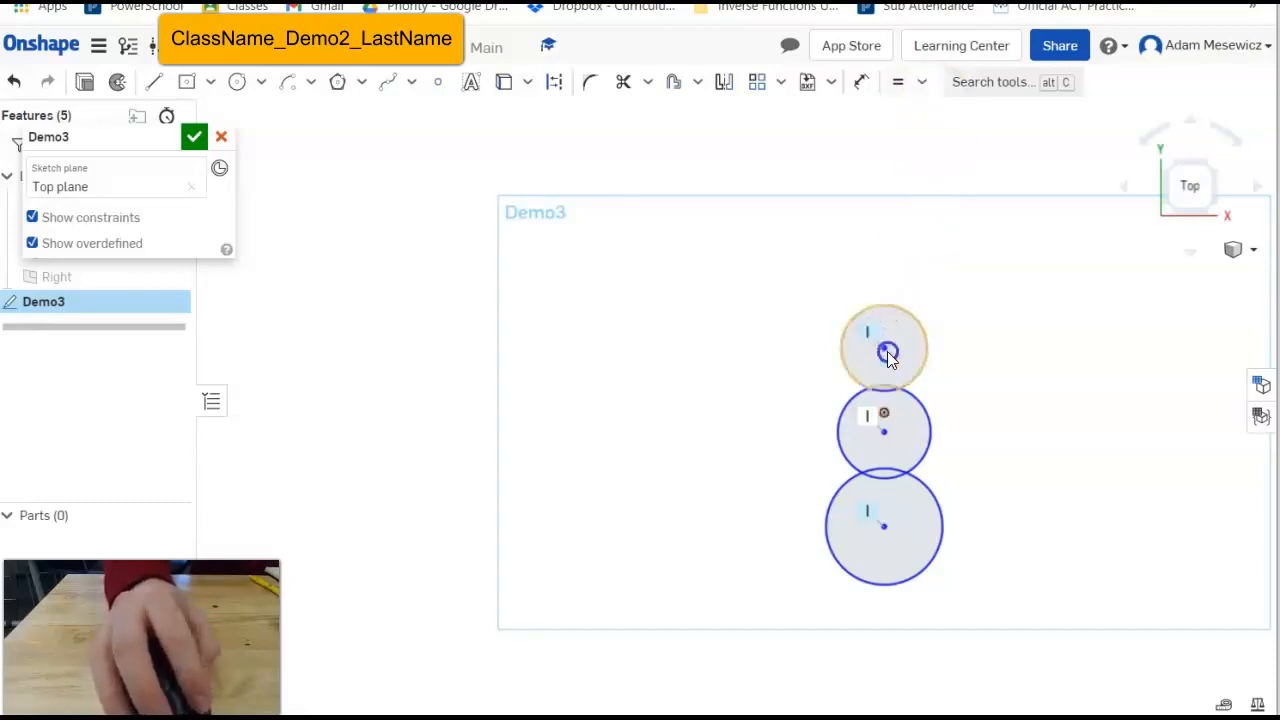
pyautogui.moveTo(889, 349)
pyautogui.mouseDown()
pyautogui.moveTo(914, 198)
pyautogui.moveTo(1019, 251)
pyautogui.moveTo(953, 247)
pyautogui.moveTo(955, 275)
pyautogui.moveTo(906, 303)
pyautogui.moveTo(900, 337)
pyautogui.moveTo(897, 297)
pyautogui.moveTo(926, 242)
pyautogui.moveTo(900, 374)
pyautogui.mouseUp()
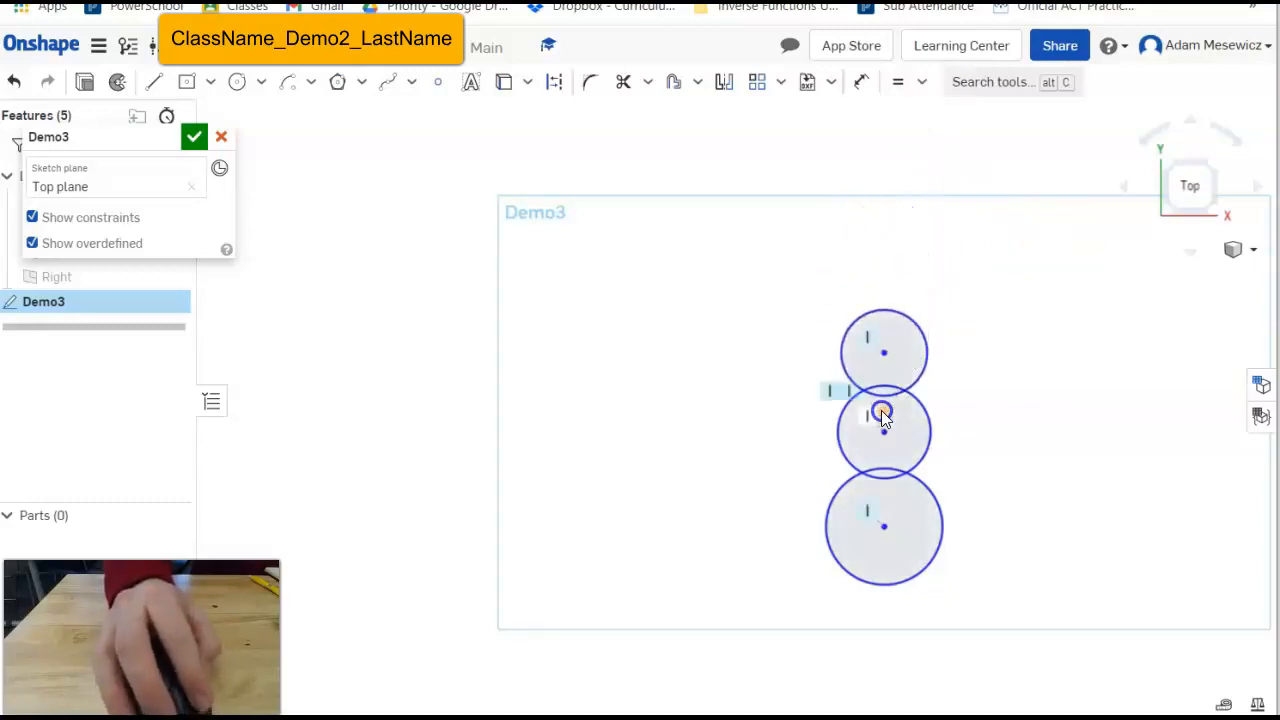
pyautogui.click(913, 207)
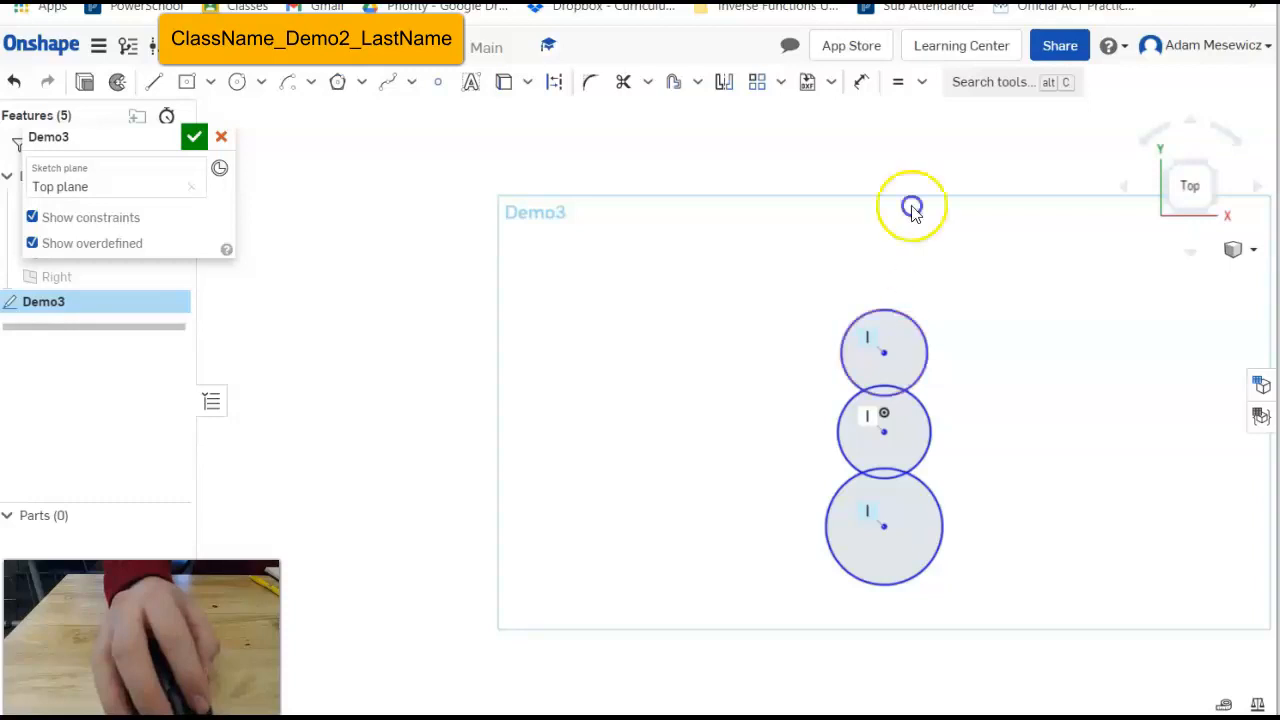
# Dimension the head circle's diameter as 20.
pyautogui.click(870, 85)
pyautogui.click(906, 320)
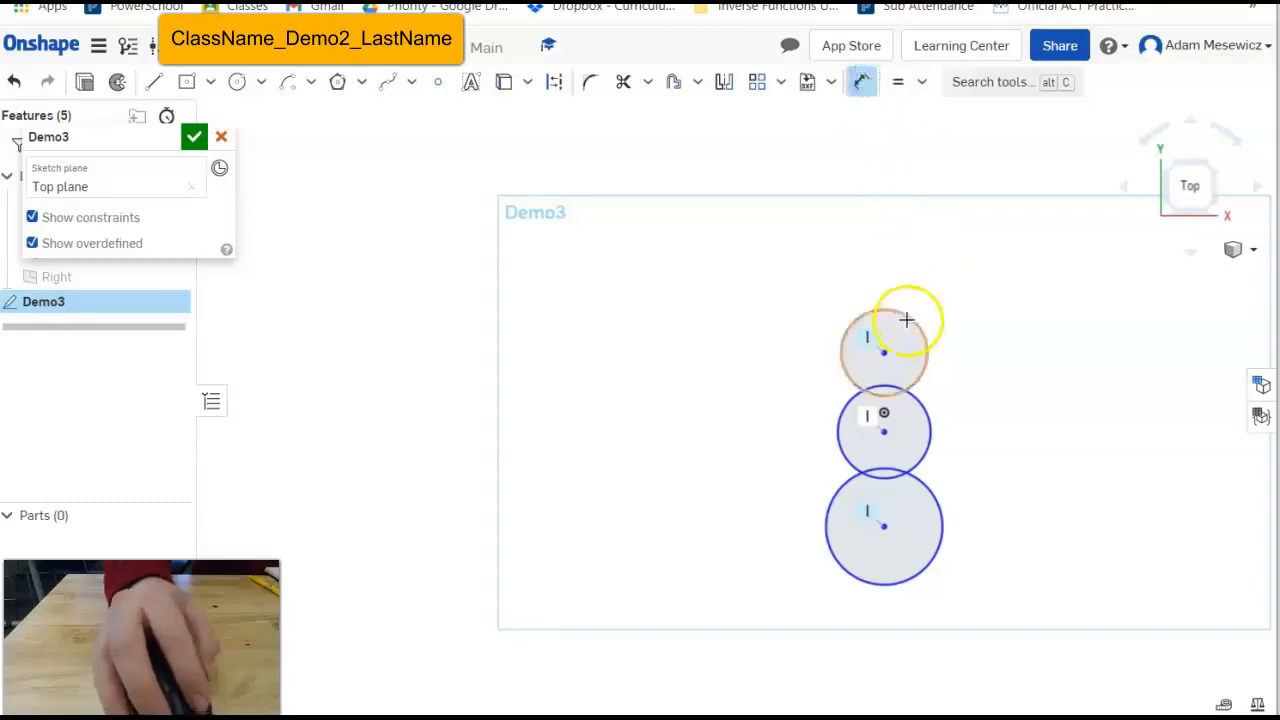
pyautogui.click(906, 320)
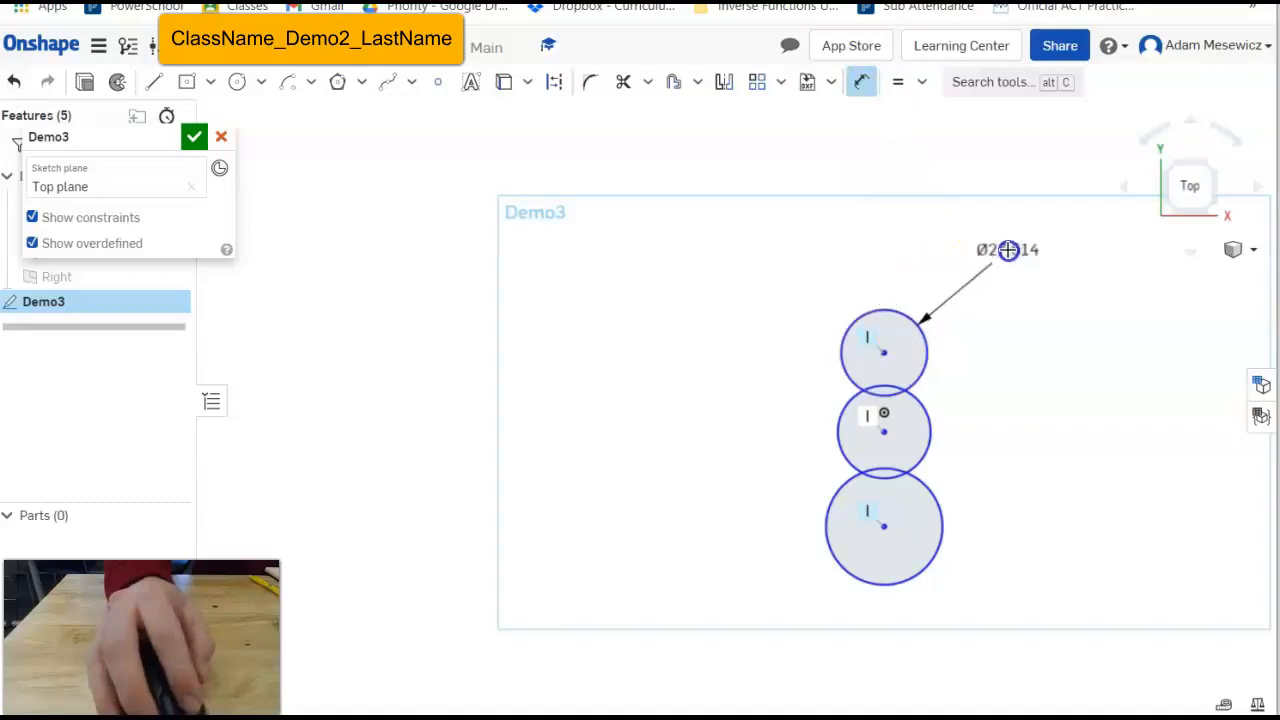
pyautogui.click(1008, 250)
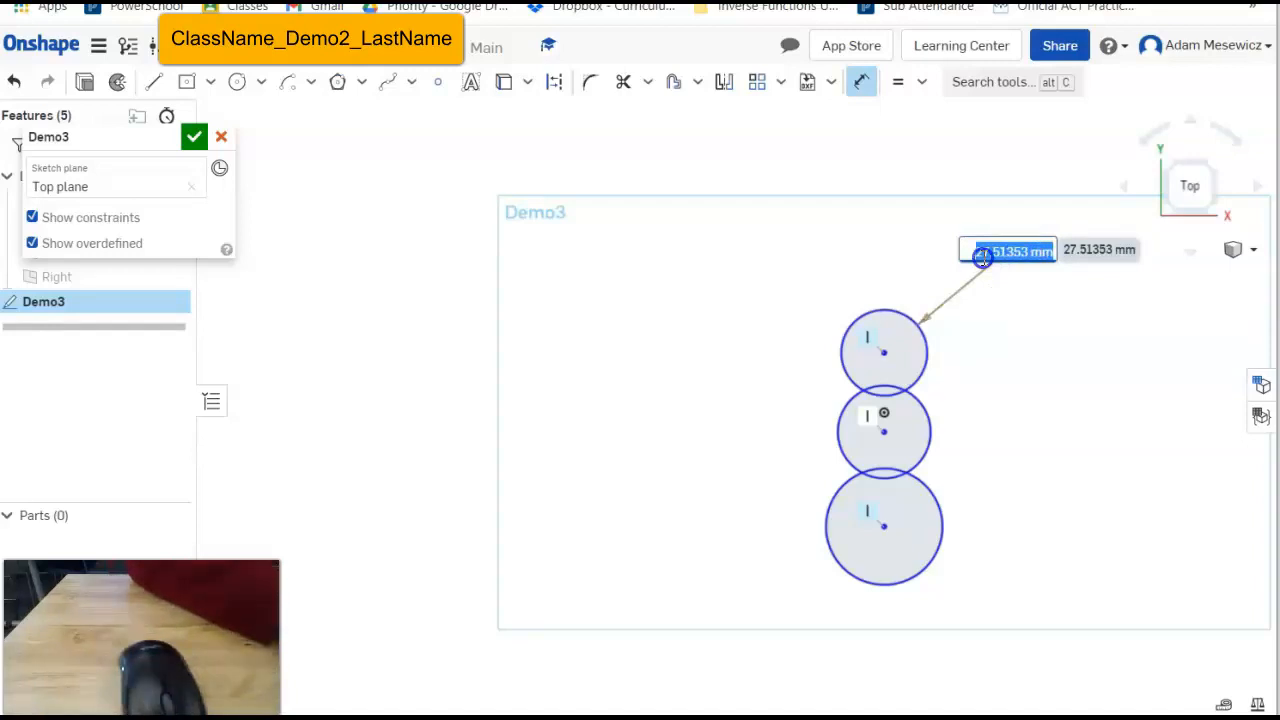
pyautogui.write('20')
pyautogui.press('Return')
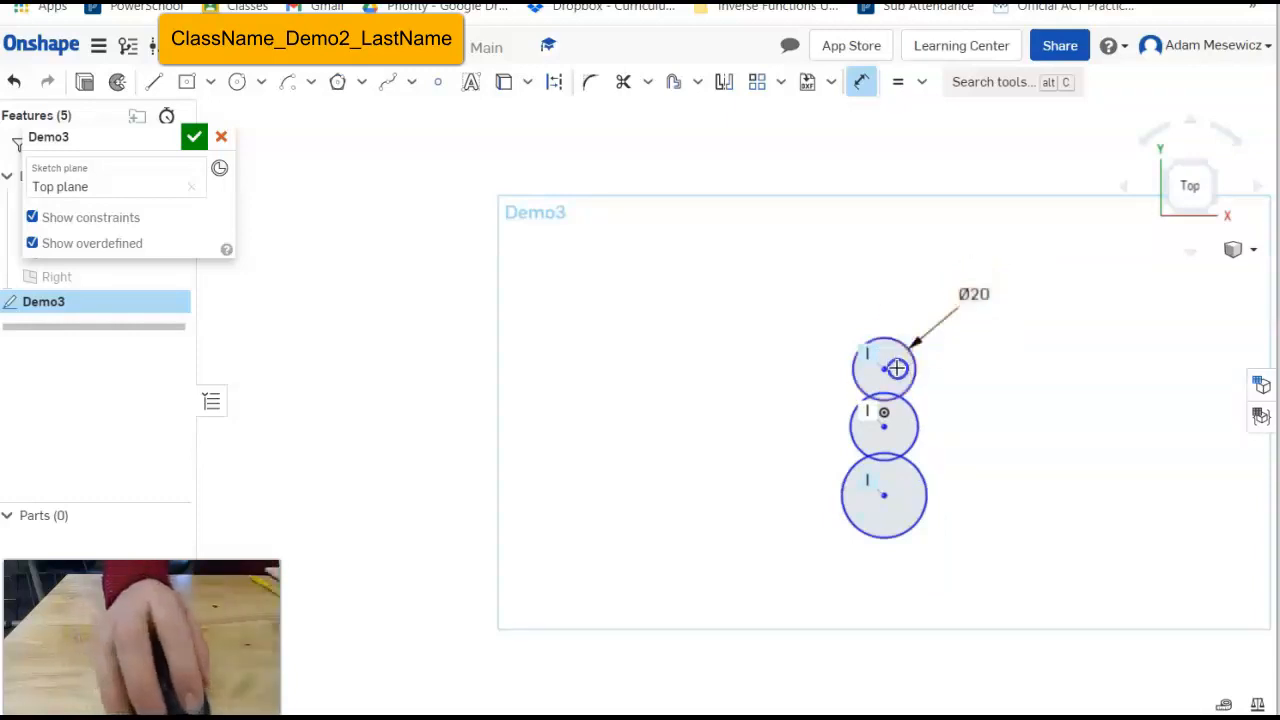
# Dimension the middle circle at 30, then edit its diameter to 25.
pyautogui.scroll(3, 895, 412)
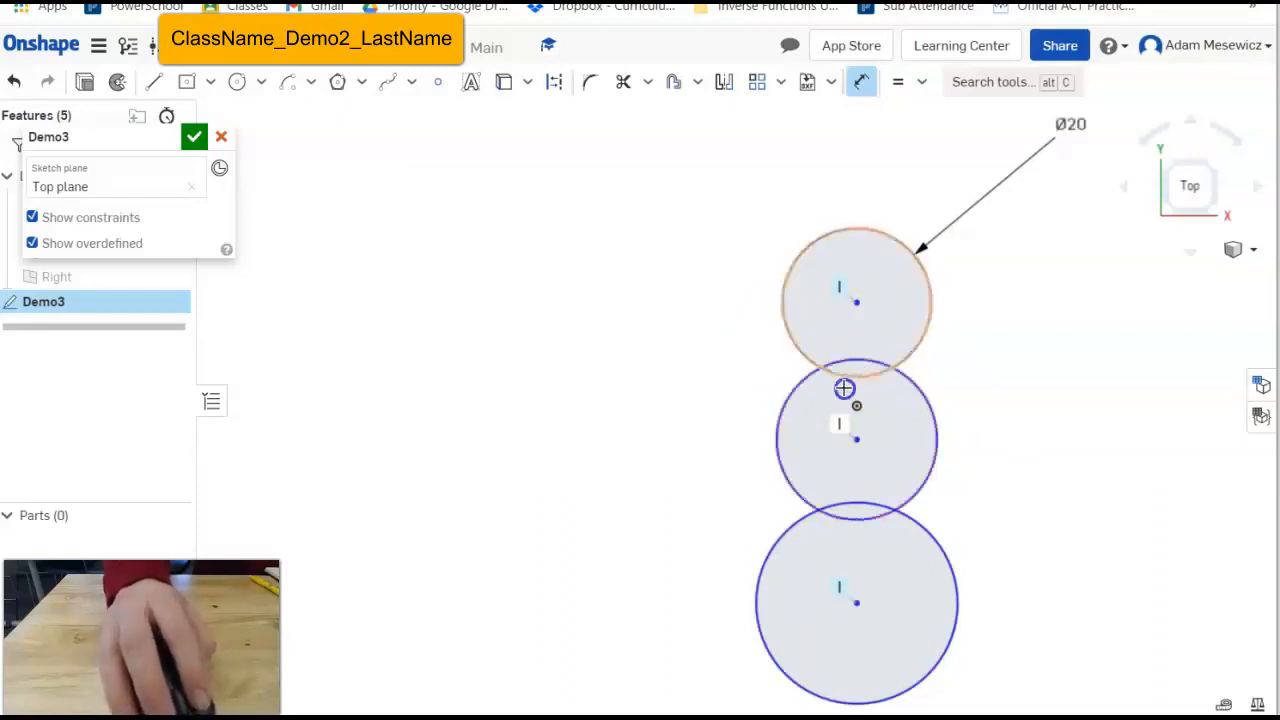
pyautogui.click(929, 411)
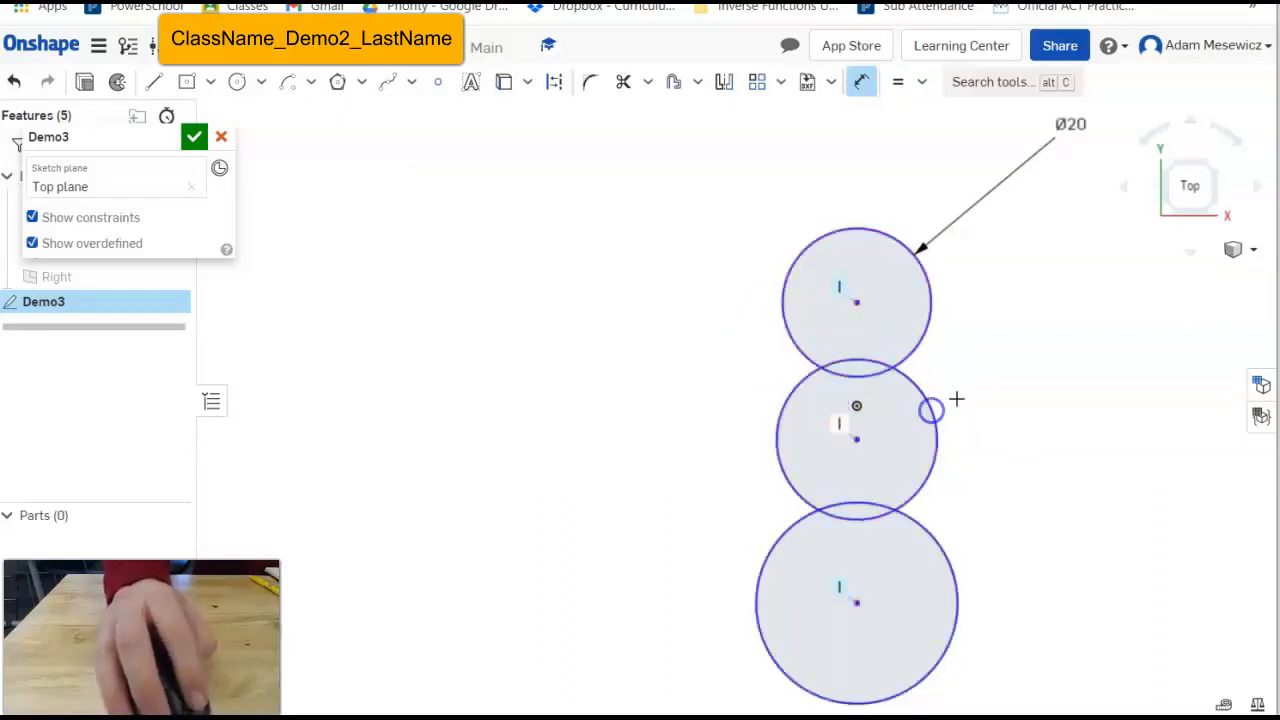
pyautogui.click(1073, 366)
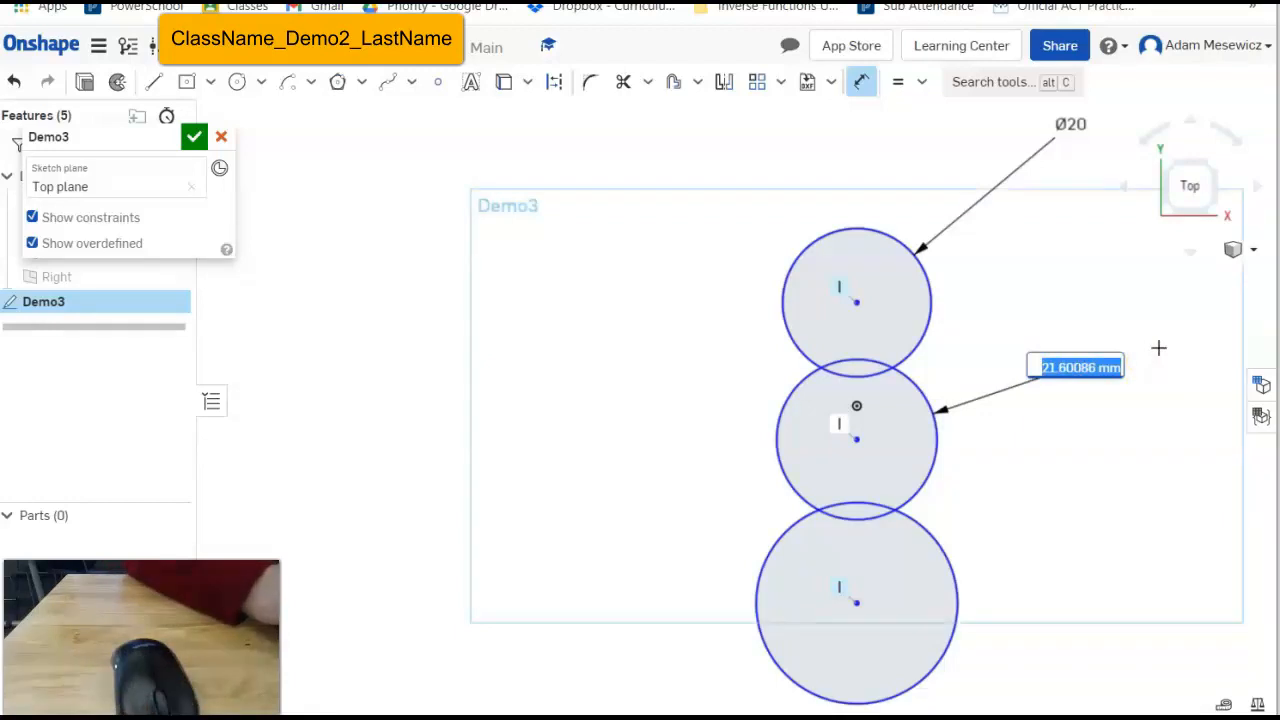
pyautogui.write('30')
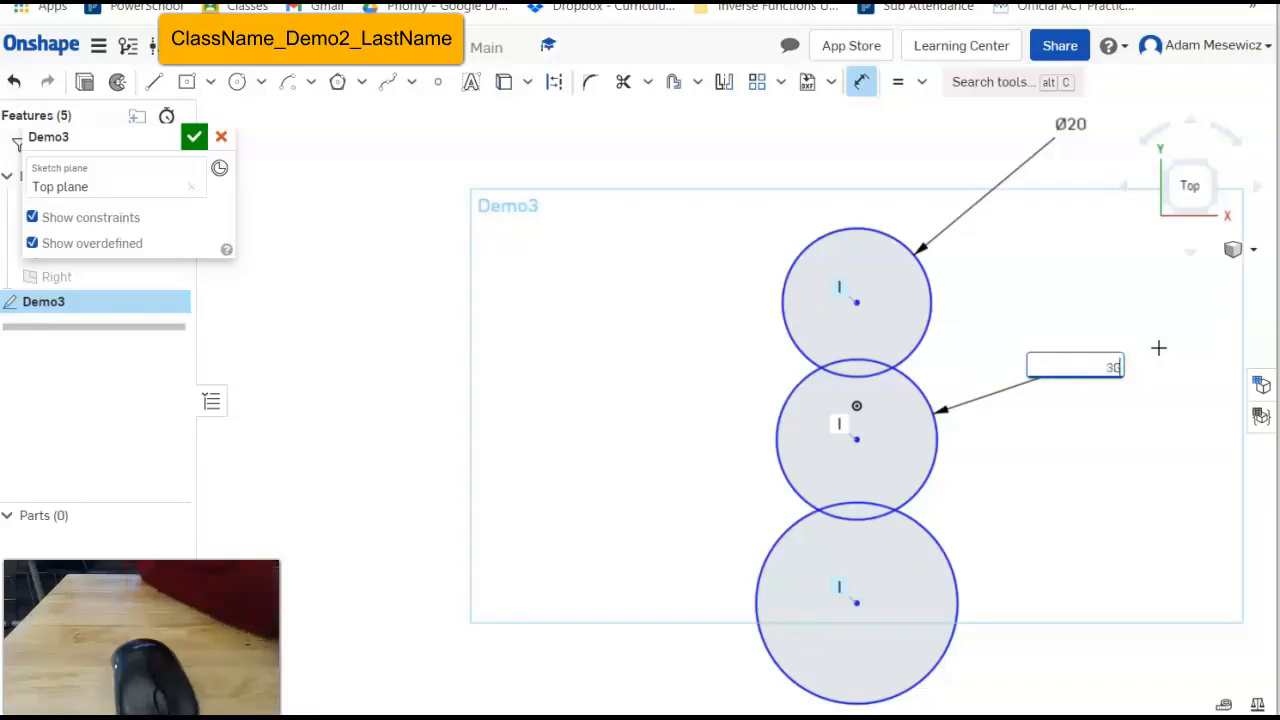
pyautogui.press('Return')
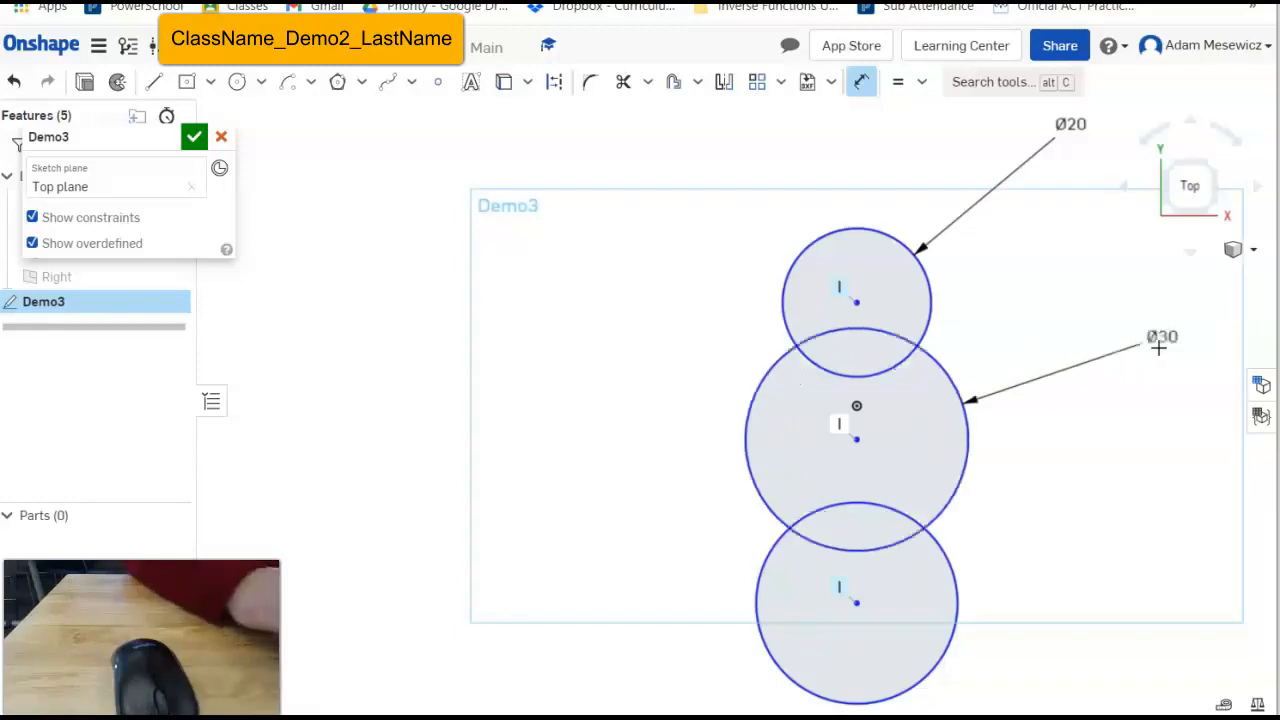
pyautogui.click(1166, 336)
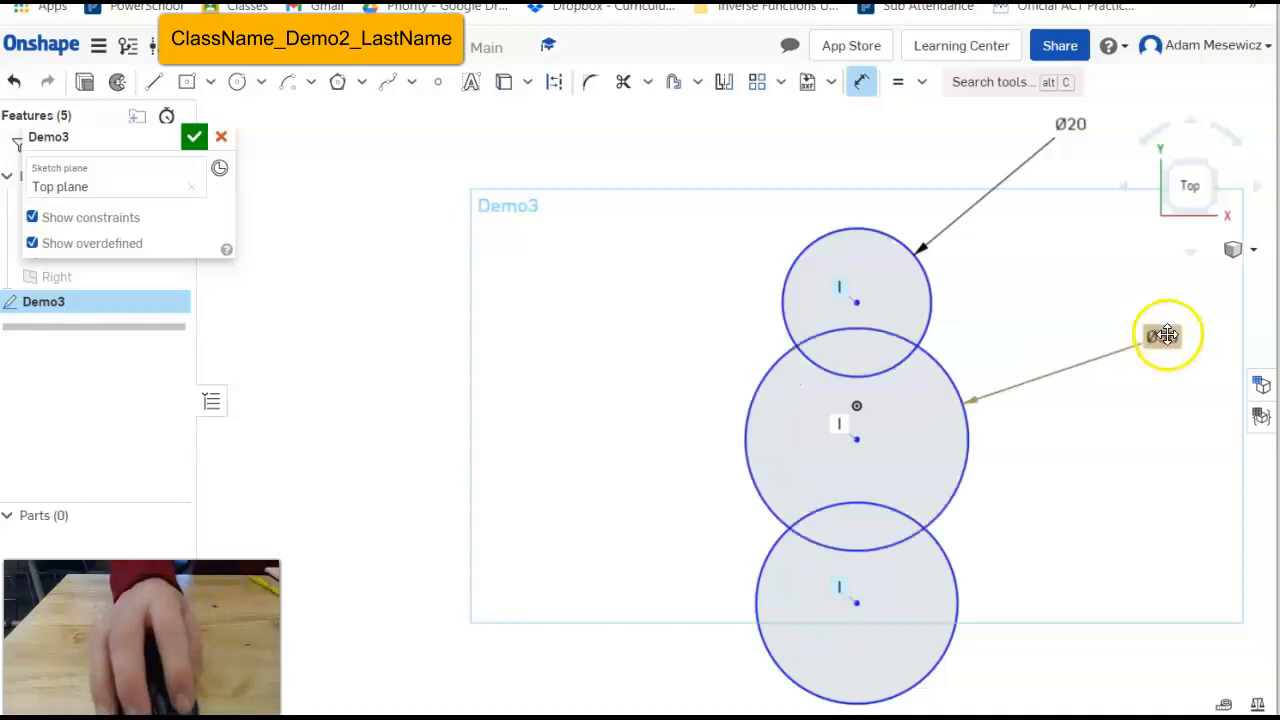
pyautogui.doubleClick(1166, 336)
pyautogui.write('25')
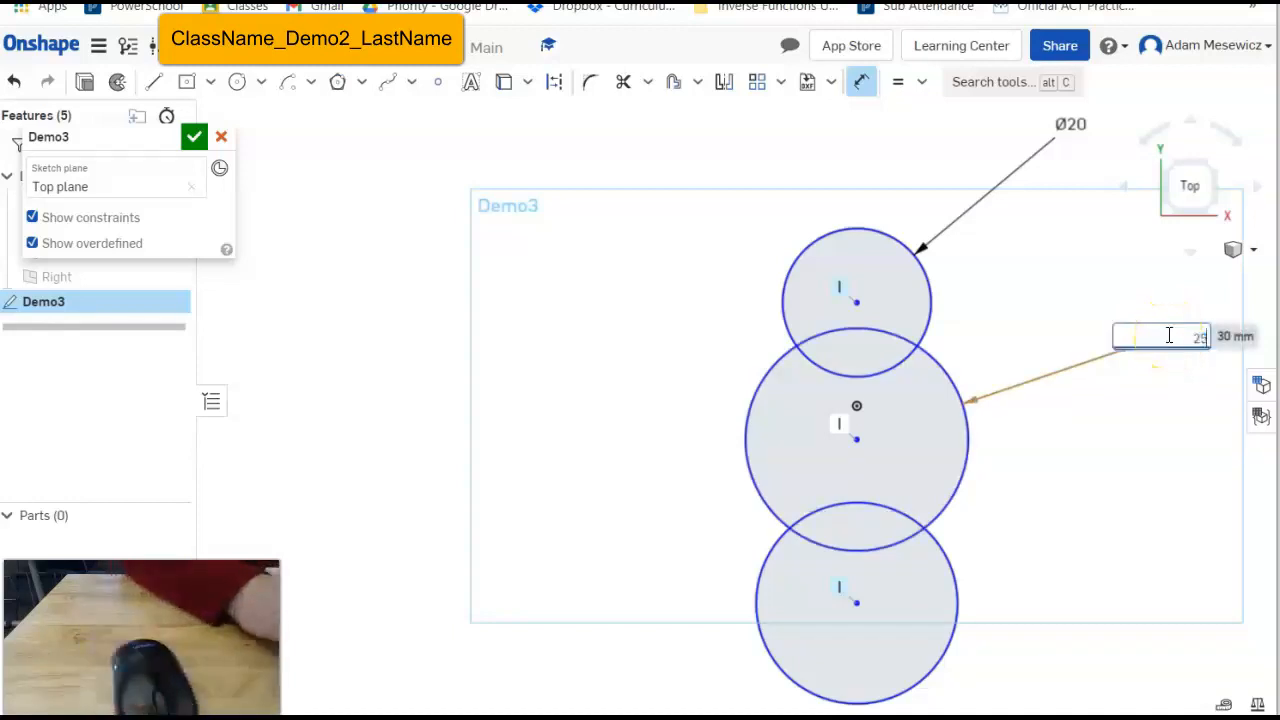
pyautogui.press('Return')
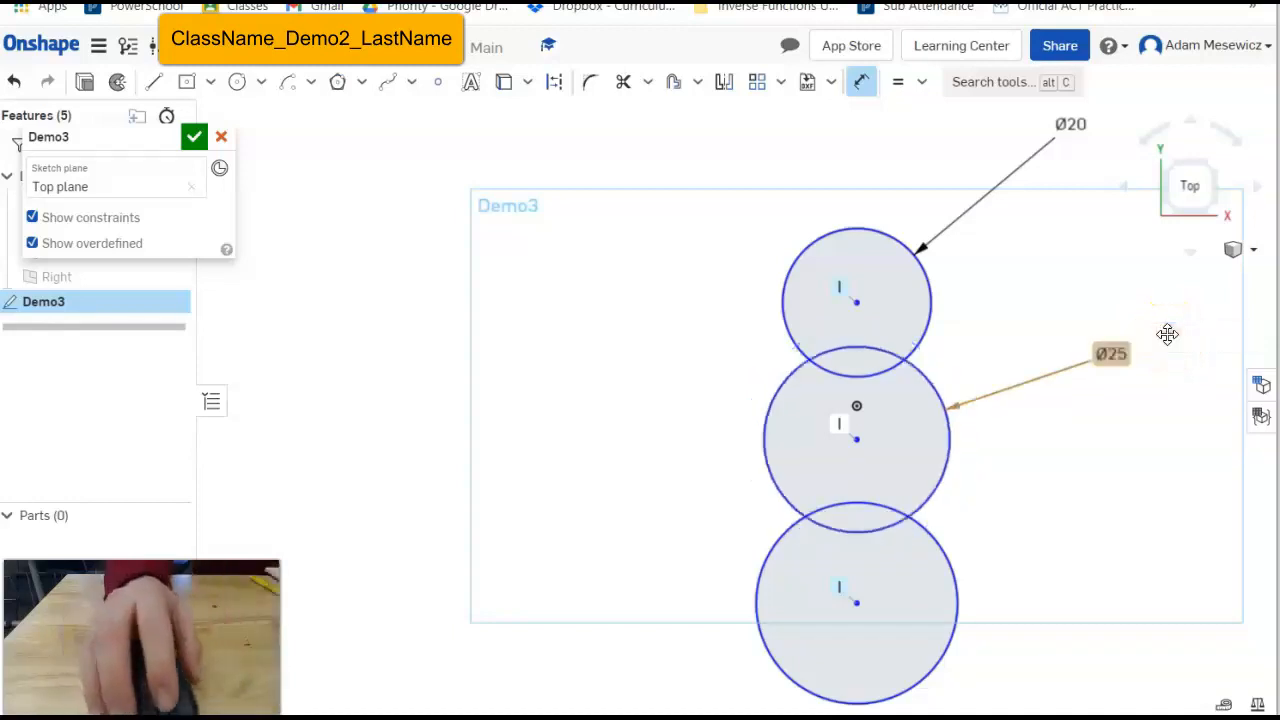
# Dimension the base circle's diameter as 30.
pyautogui.click(958, 589)
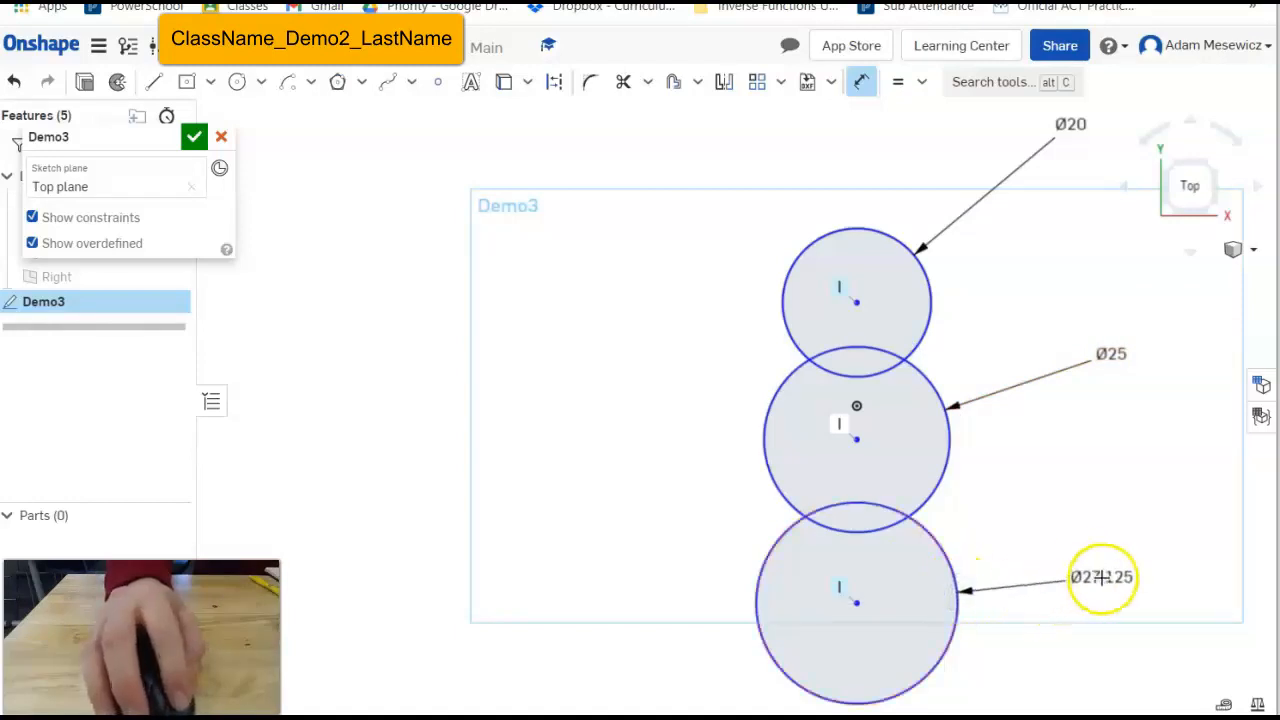
pyautogui.click(1101, 577)
pyautogui.write('30')
pyautogui.press('Return')
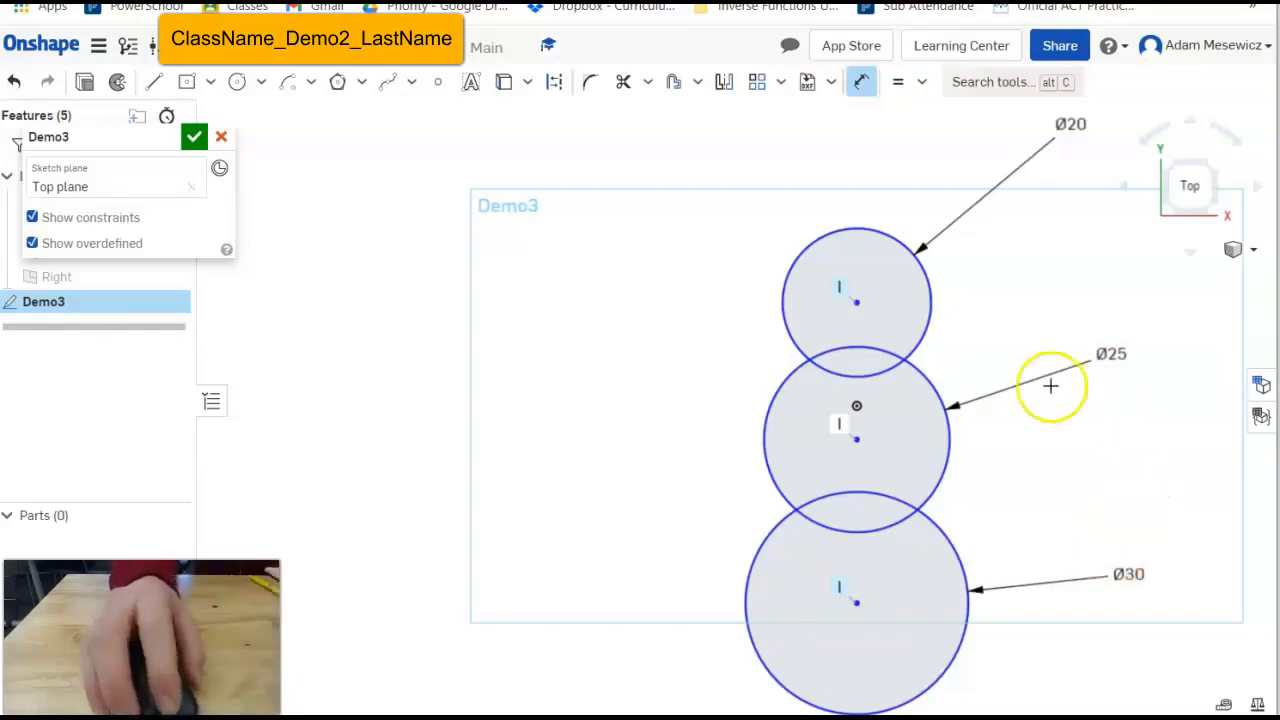
pyautogui.scroll(-3, 1014, 400)
pyautogui.scroll(3, 1178, 417)
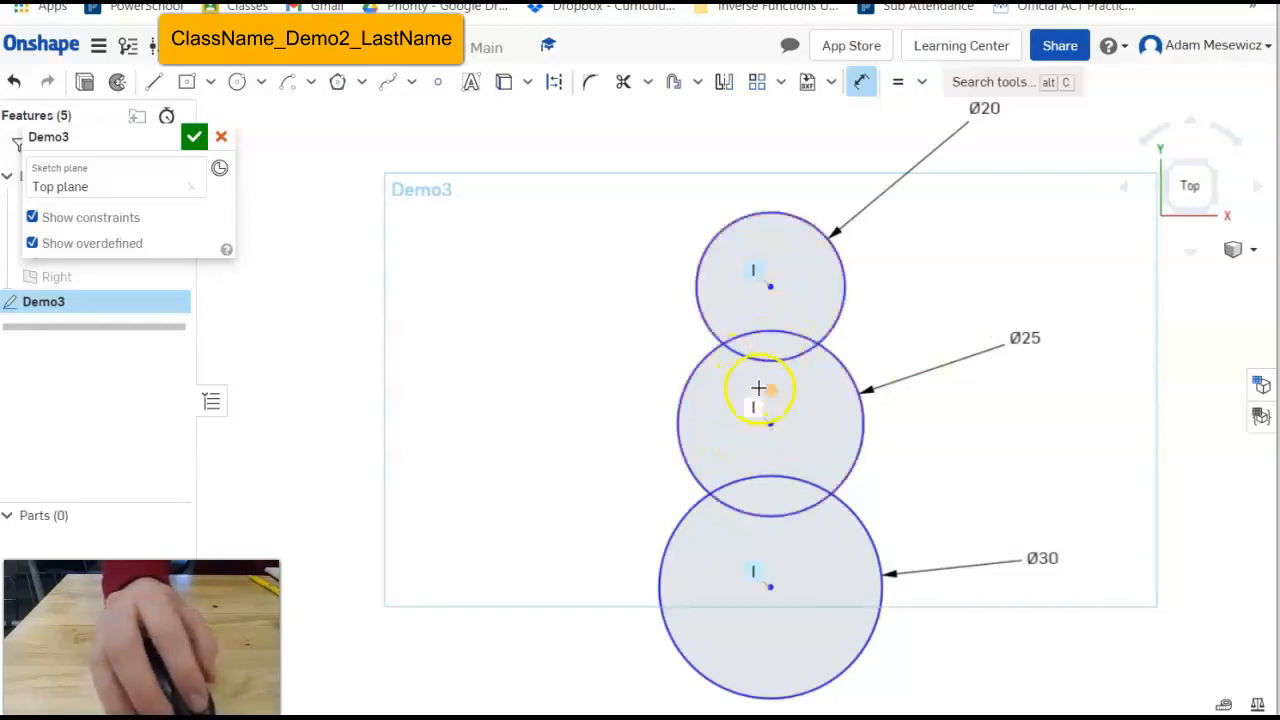
pyautogui.click(872, 88)
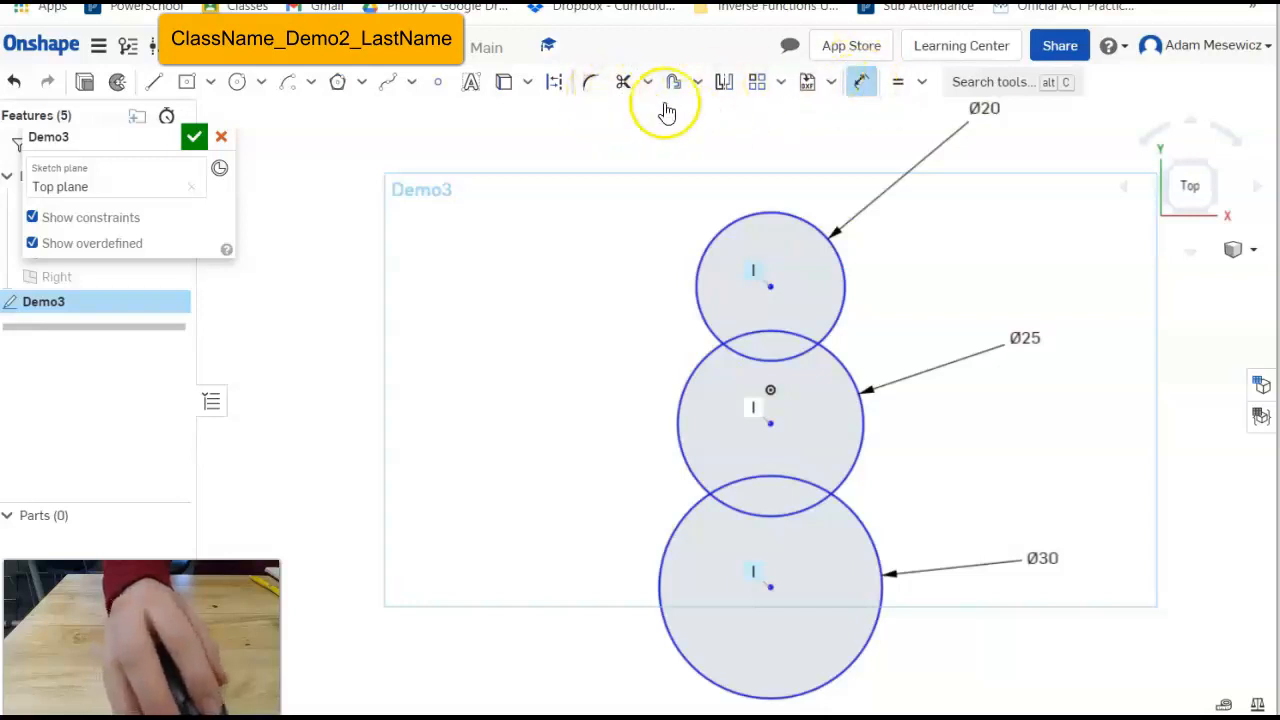
pyautogui.press('Escape')
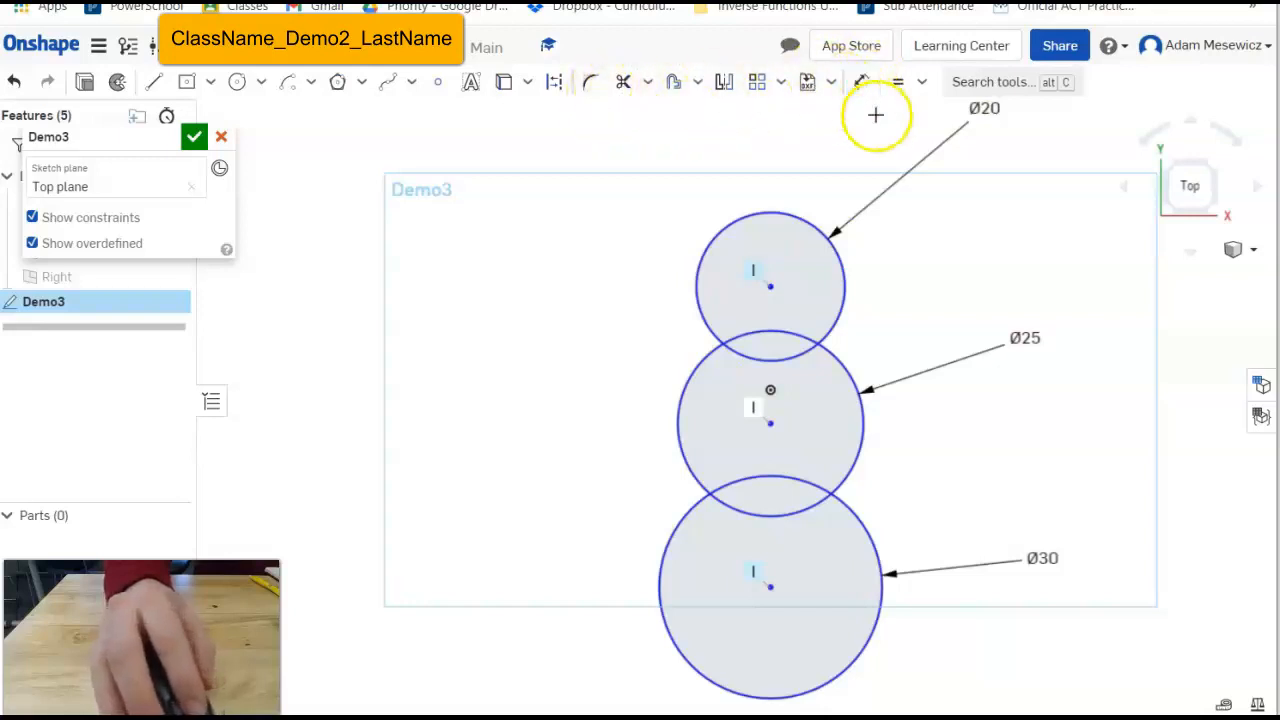
pyautogui.click(623, 84)
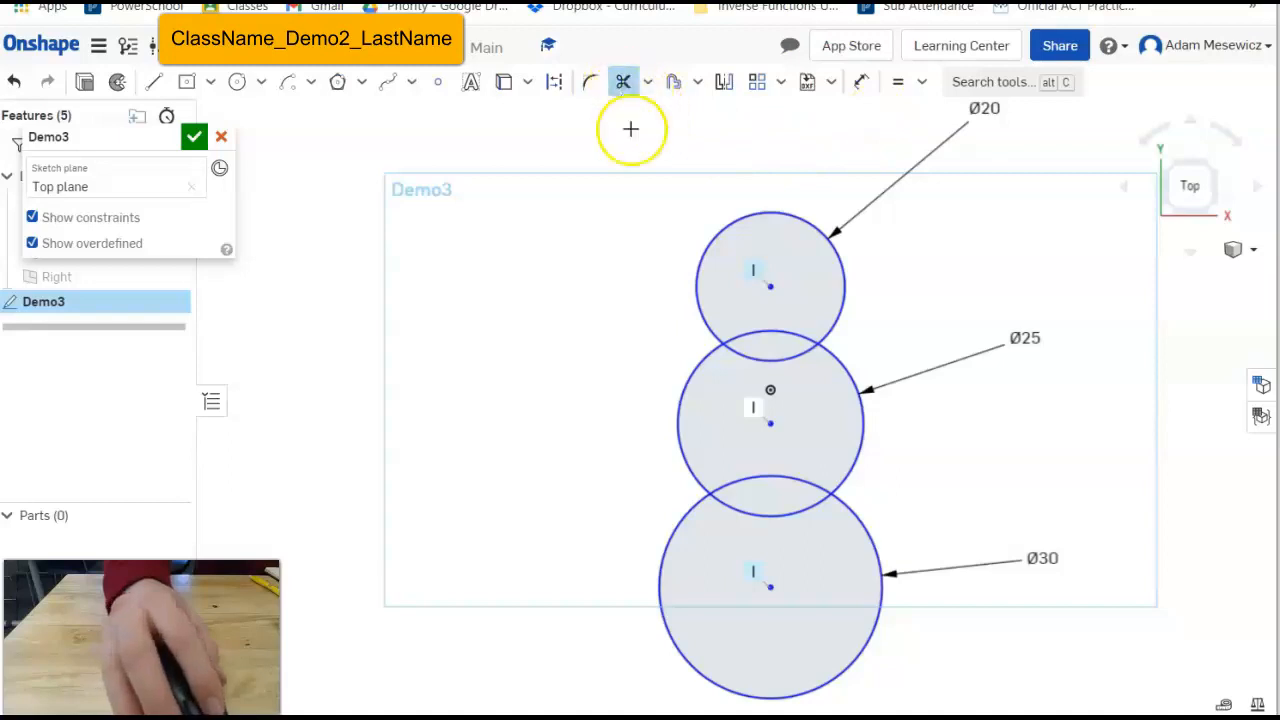
pyautogui.click(764, 332)
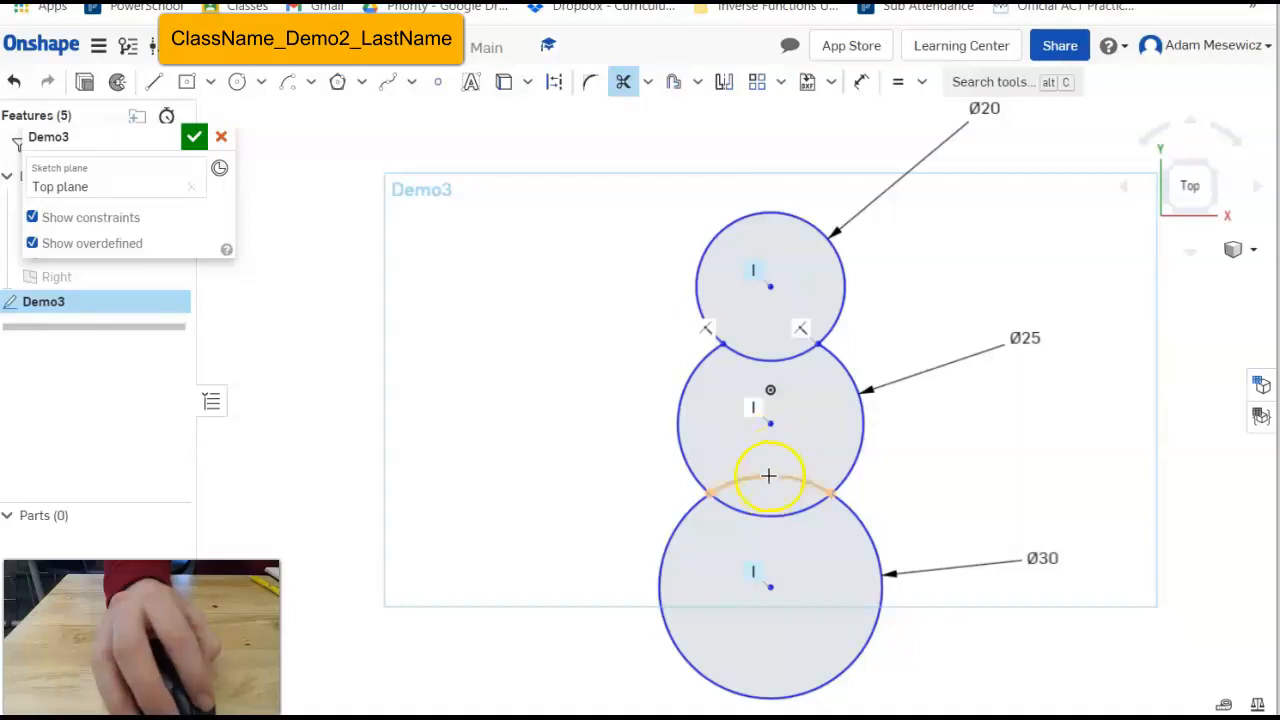
pyautogui.click(769, 476)
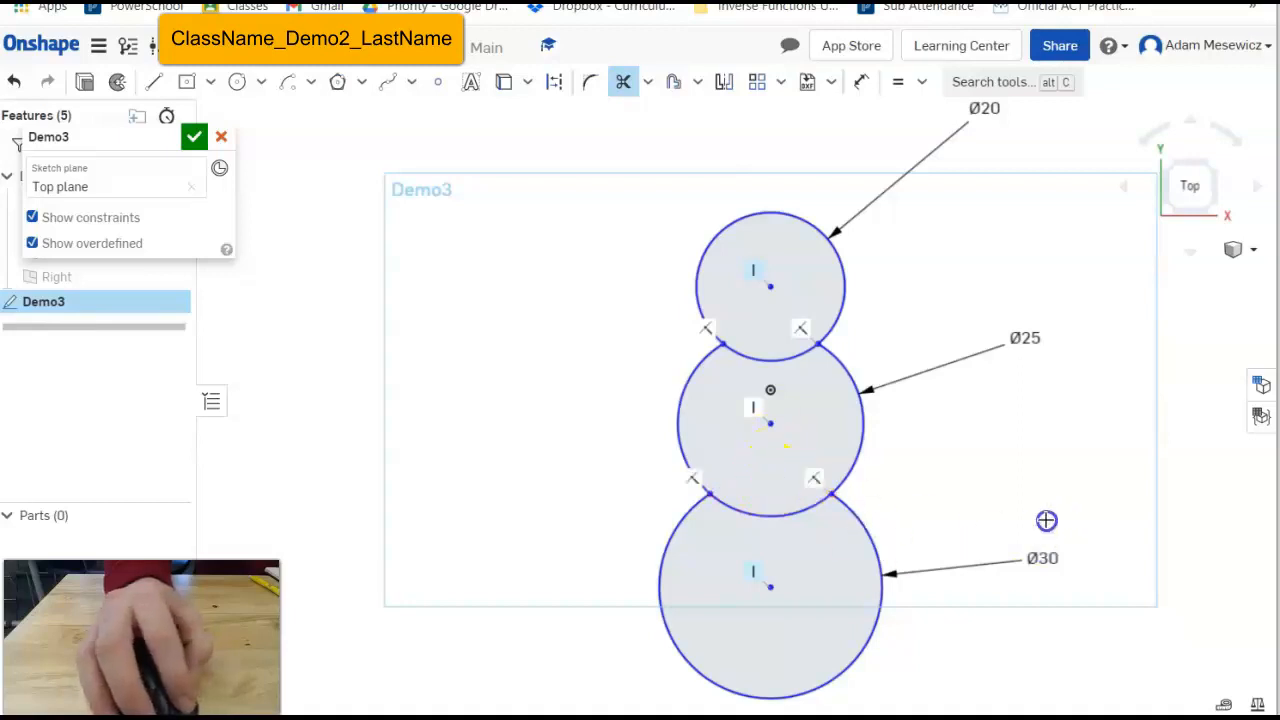
pyautogui.click(767, 360)
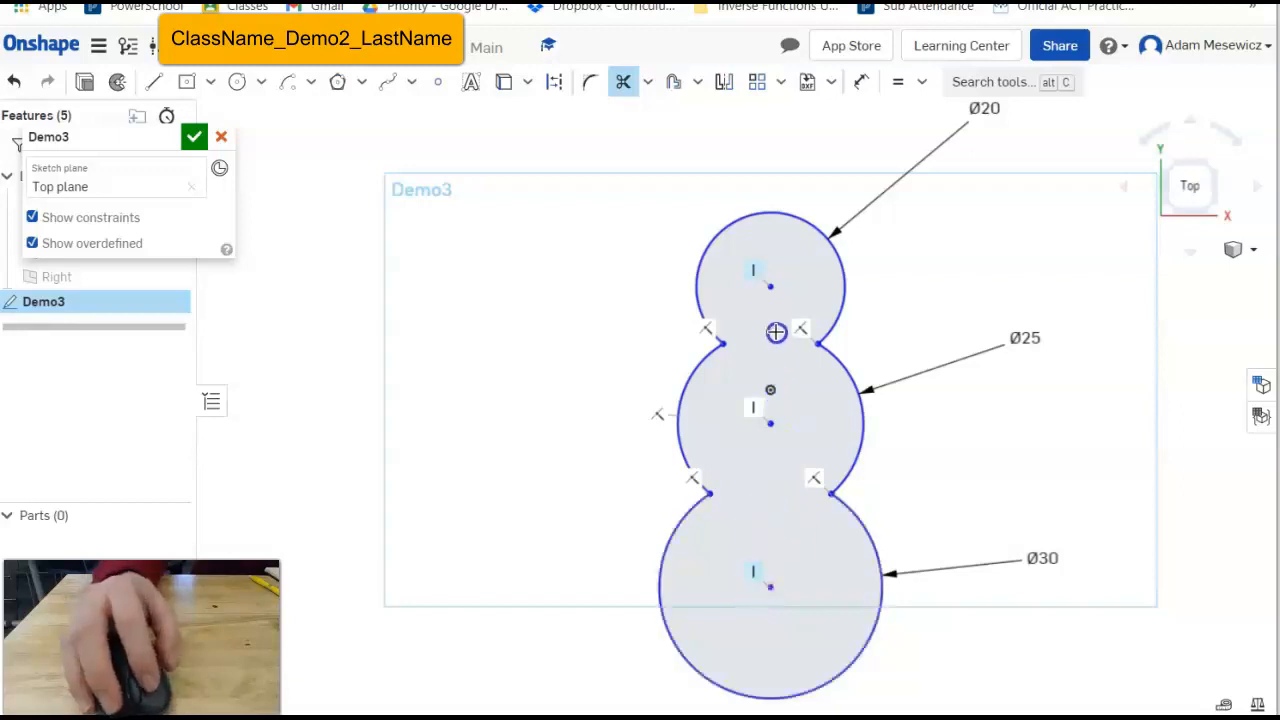
pyautogui.scroll(5, 774, 268)
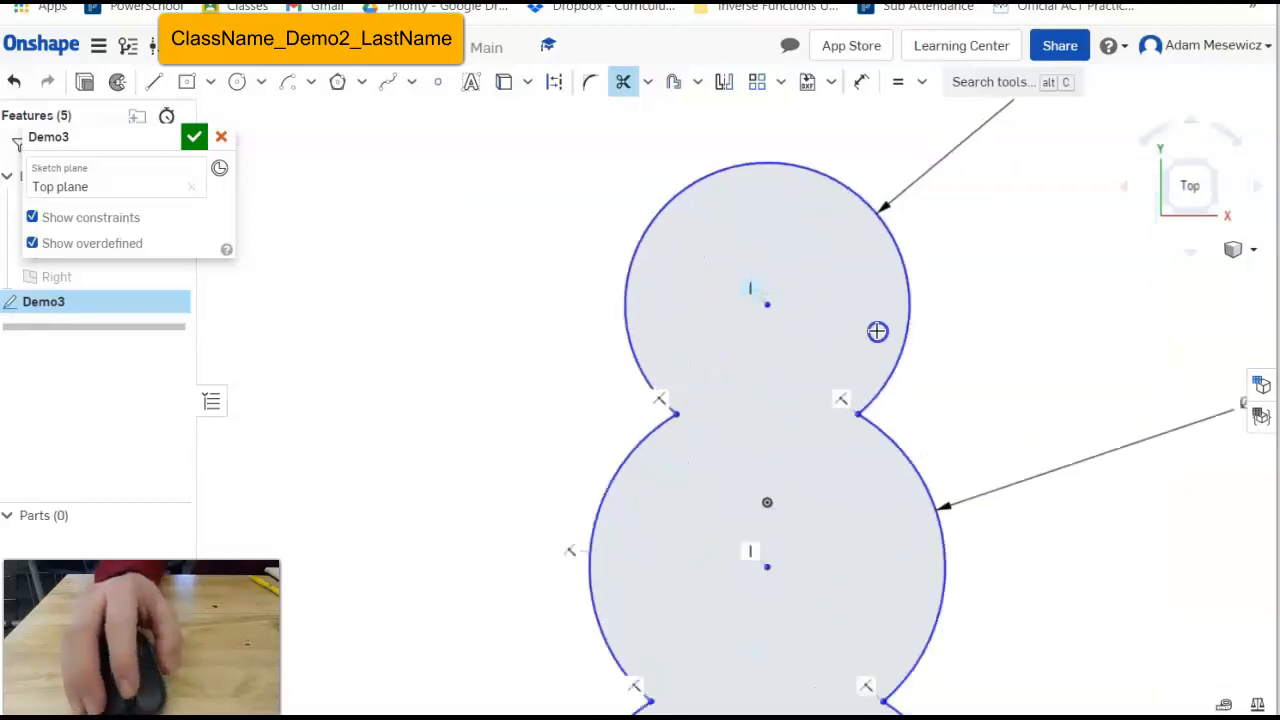
pyautogui.scroll(-3, 665, 220)
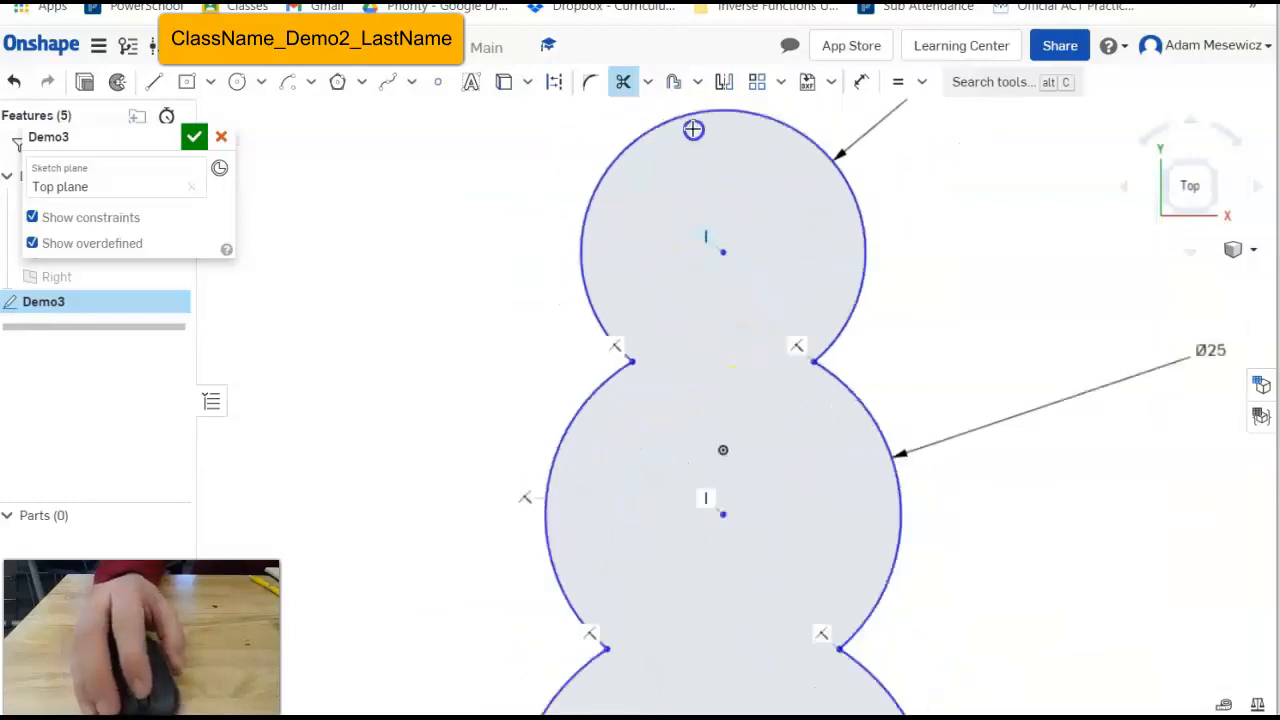
pyautogui.scroll(2, 683, 114)
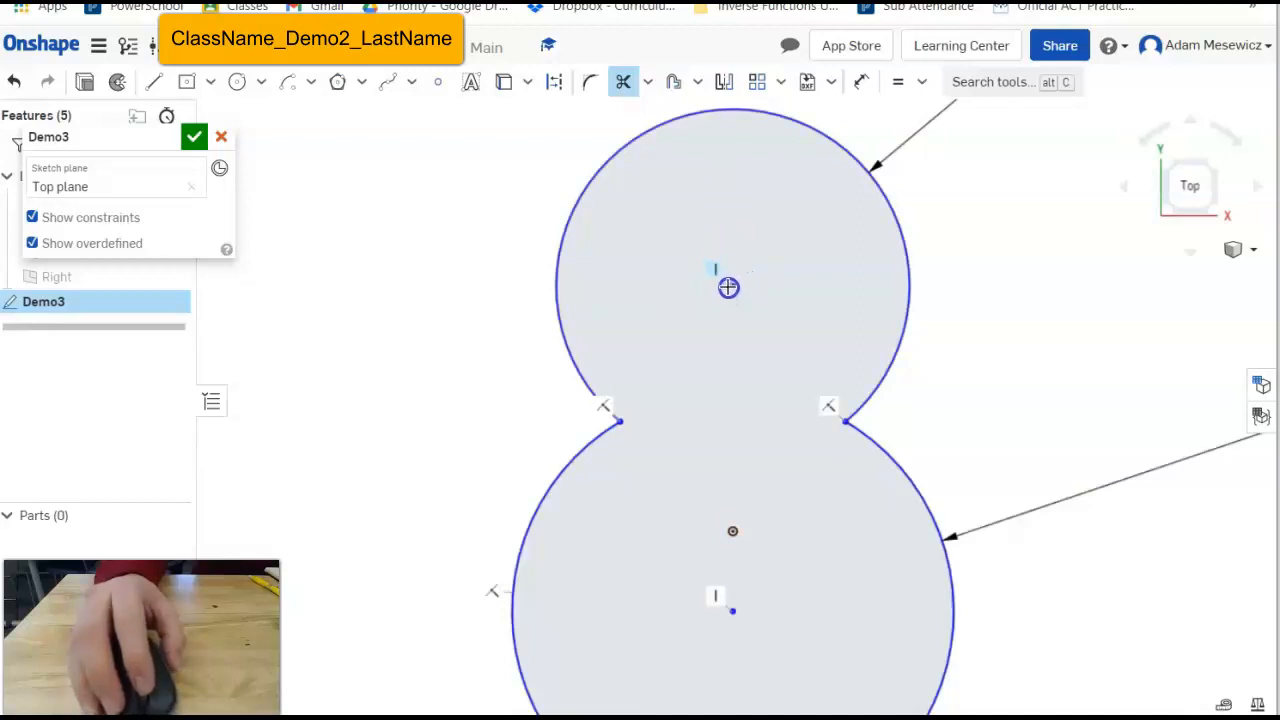
# Draw a small Ø2.286 circle centred in the snowman's head.
pyautogui.click(237, 81)
pyautogui.click(733, 285)
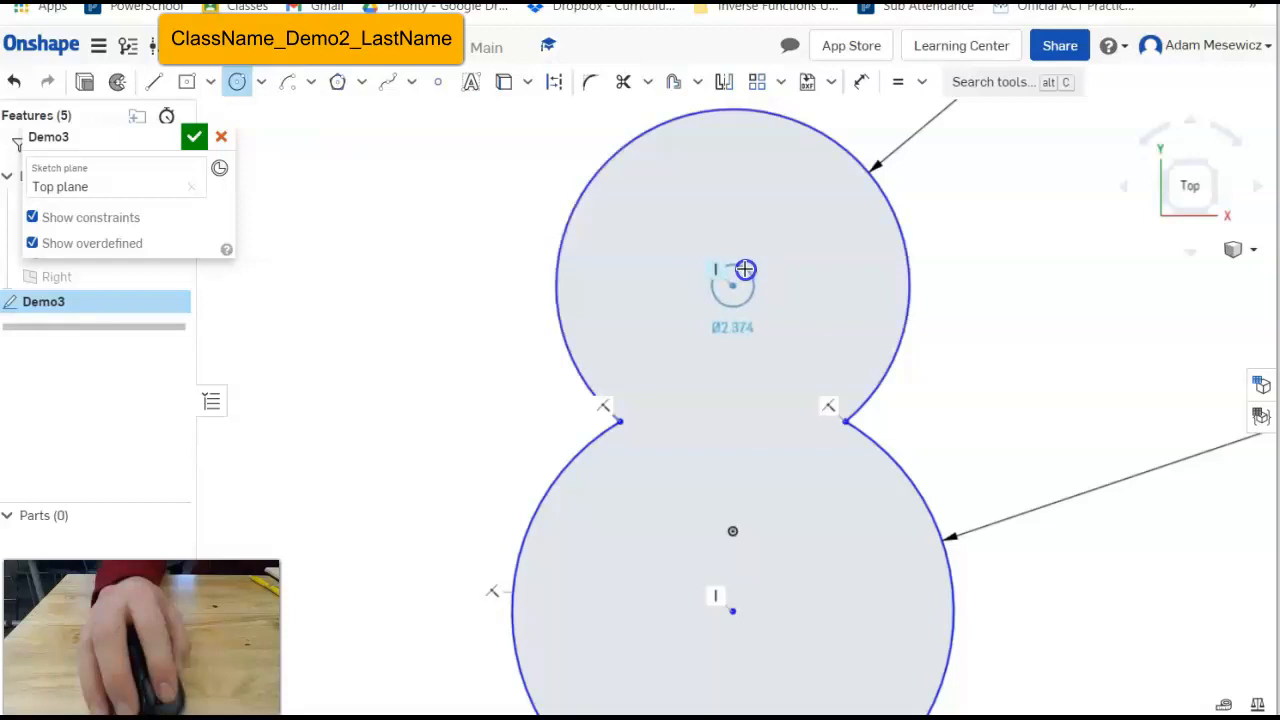
pyautogui.click(745, 271)
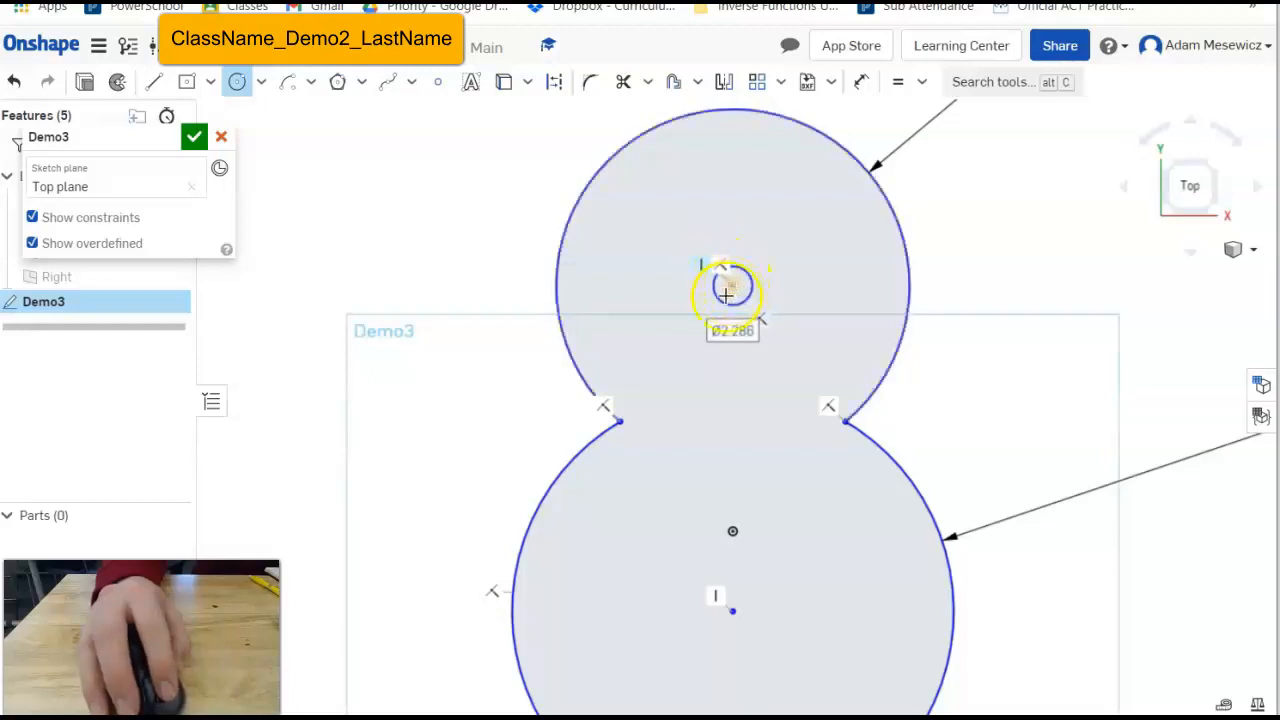
# Draw an R7.198 centre-point smile arc beneath the small circle.
pyautogui.click(295, 88)
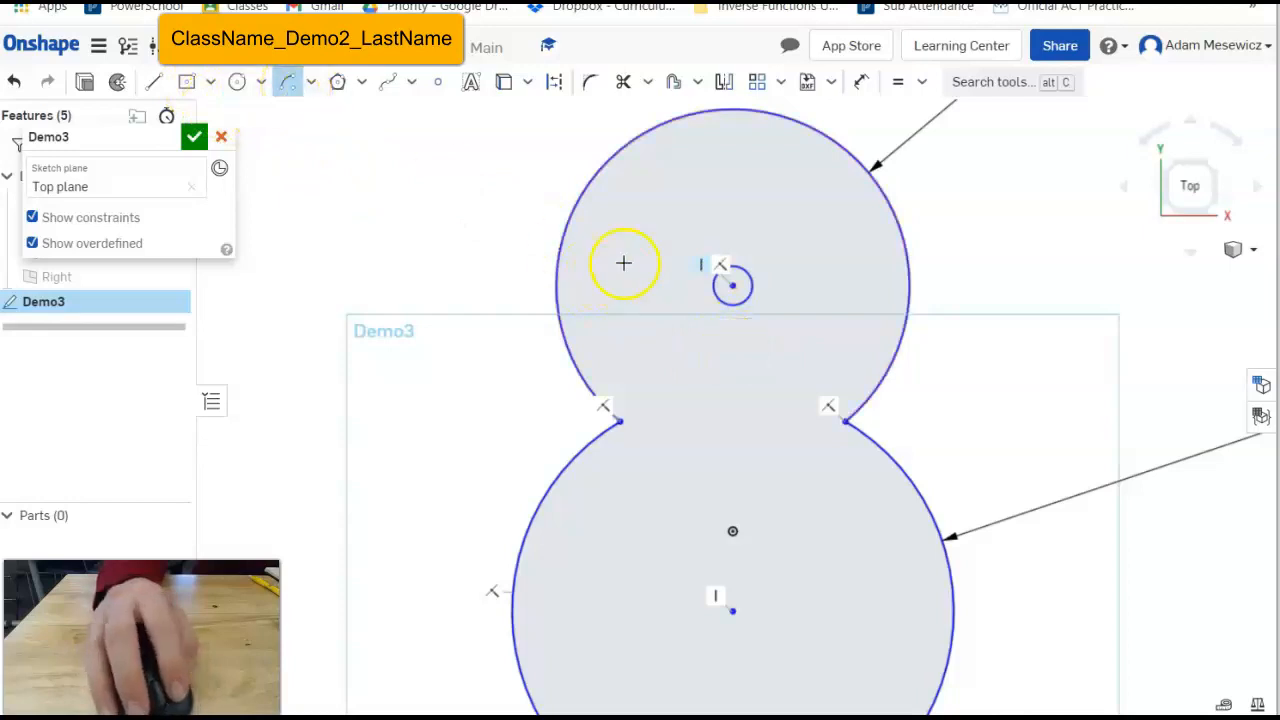
pyautogui.click(732, 287)
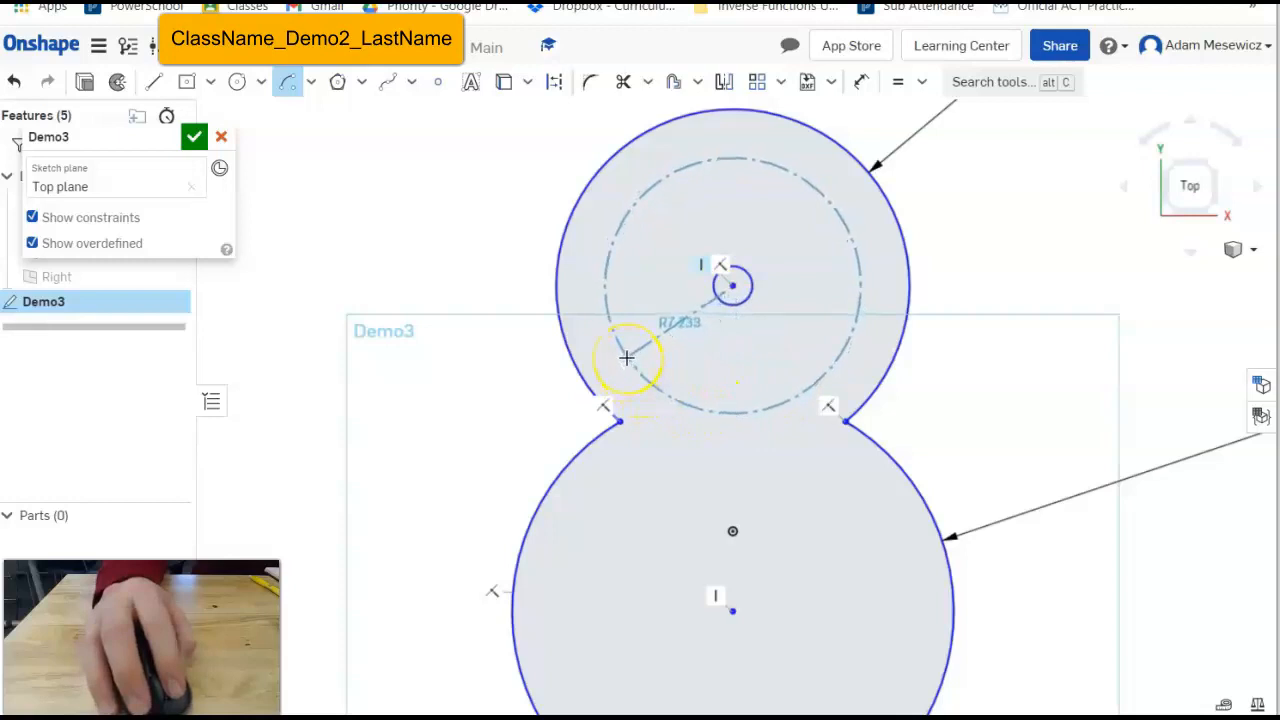
pyautogui.click(621, 348)
pyautogui.click(721, 386)
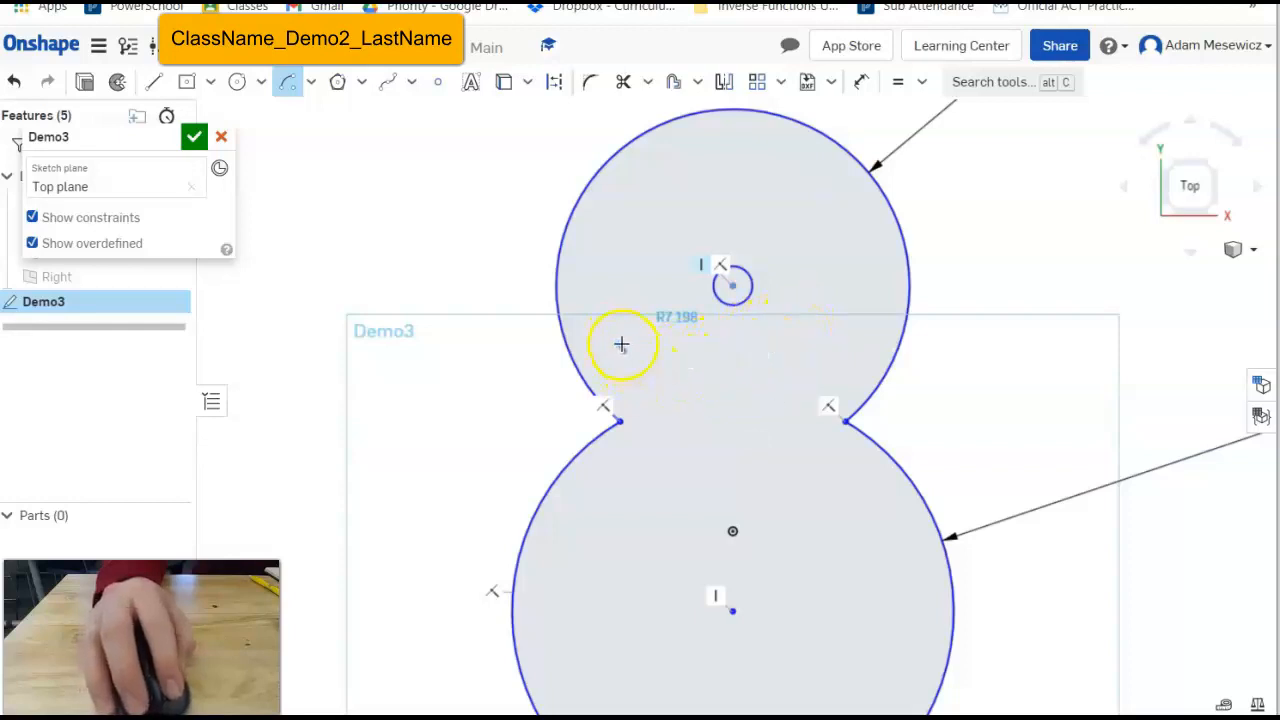
pyautogui.click(843, 347)
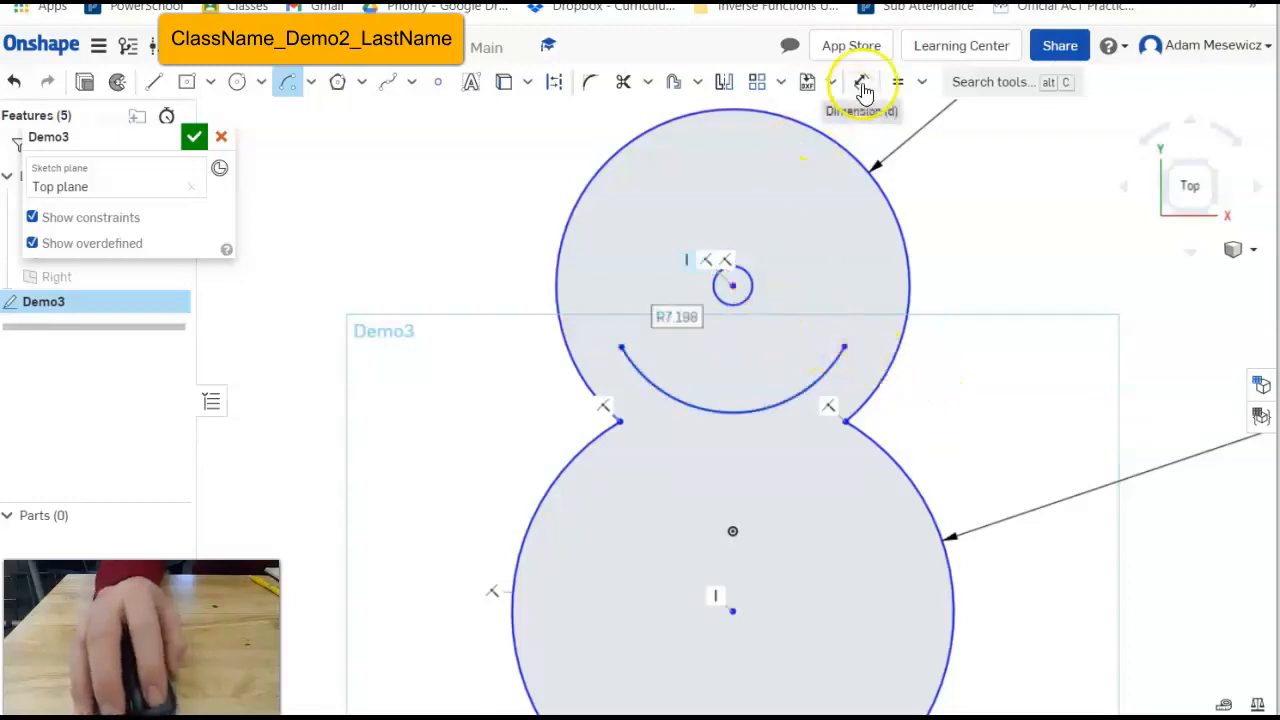
# Apply a Horizontal constraint between the smile arc's two endpoints.
pyautogui.click(925, 86)
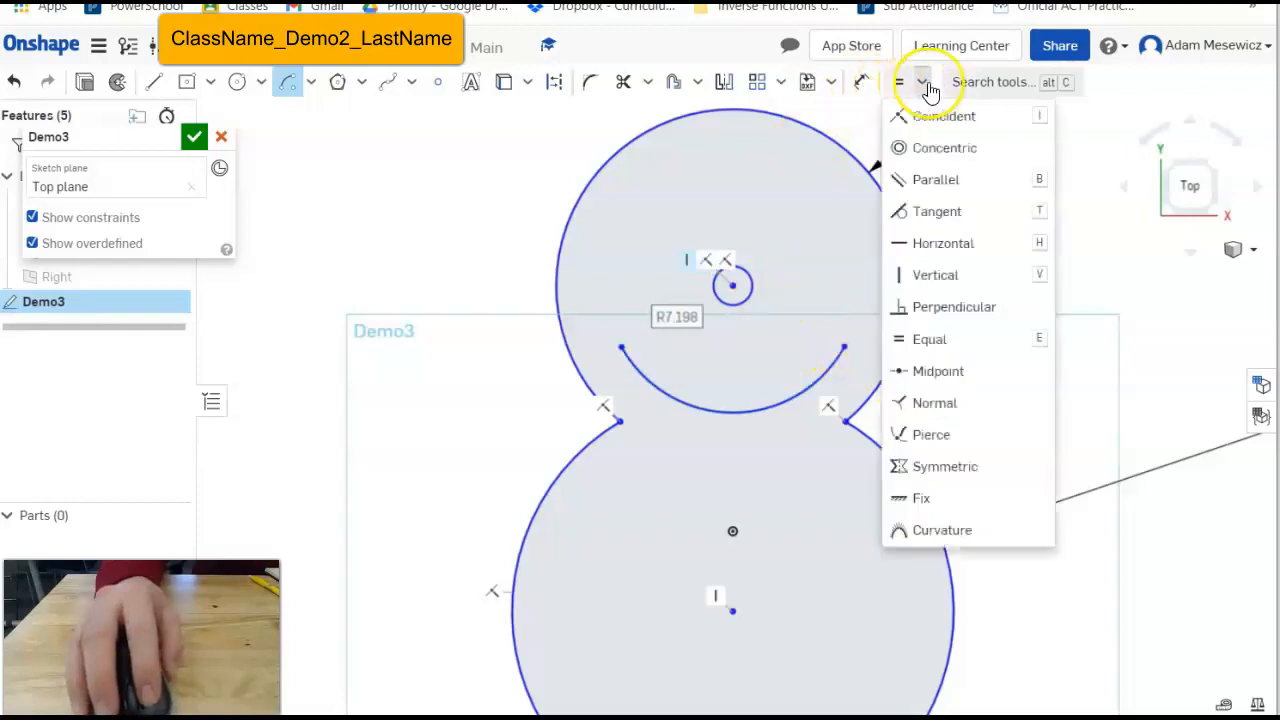
pyautogui.click(962, 252)
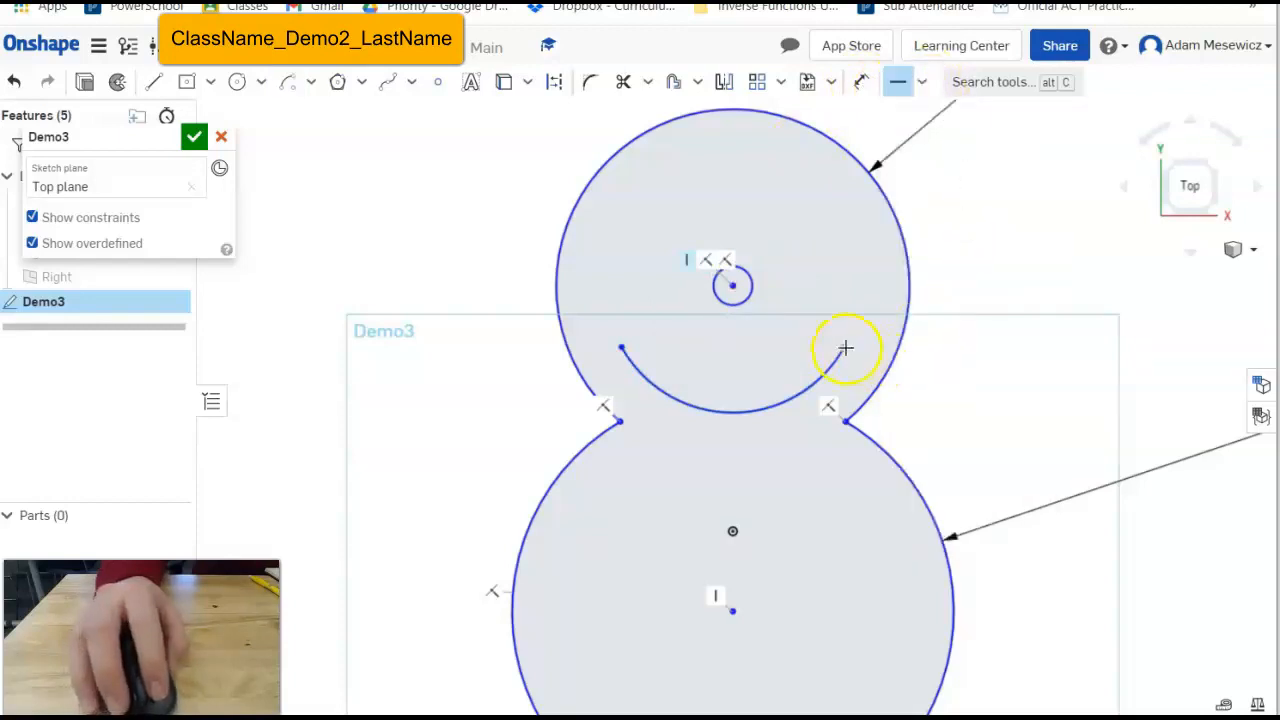
pyautogui.click(845, 347)
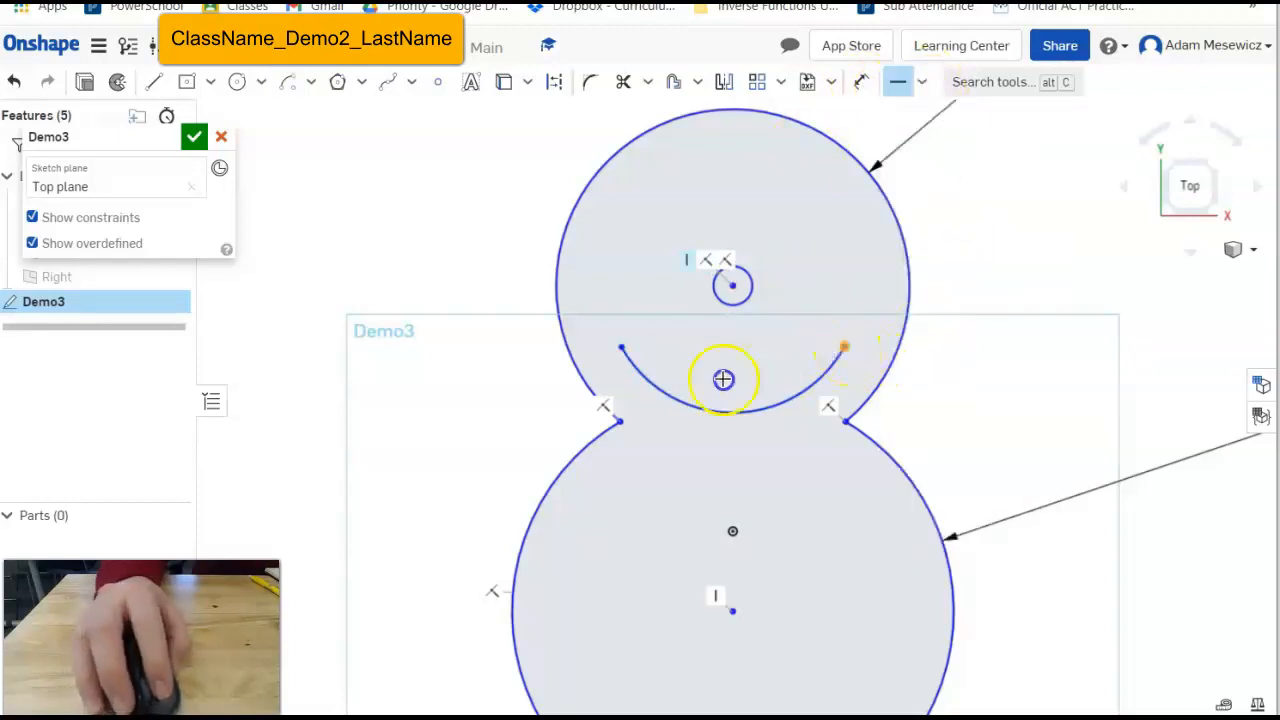
pyautogui.click(625, 349)
pyautogui.click(720, 374)
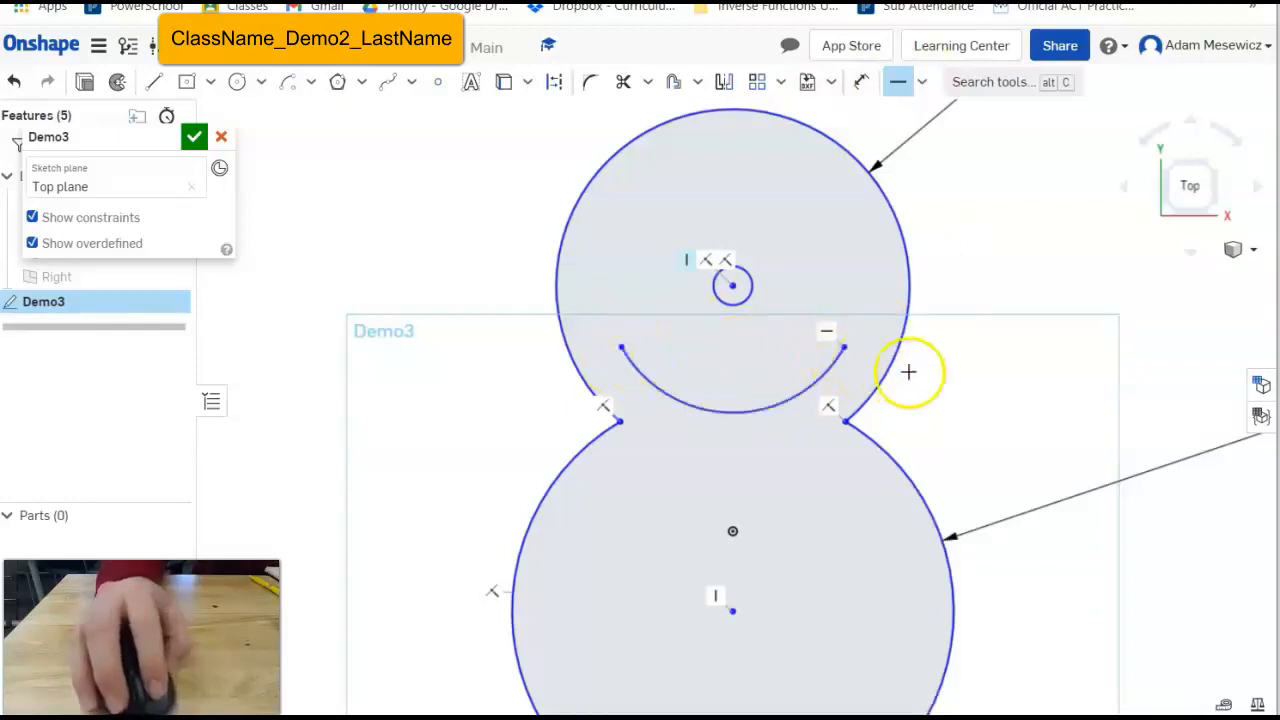
pyautogui.click(900, 93)
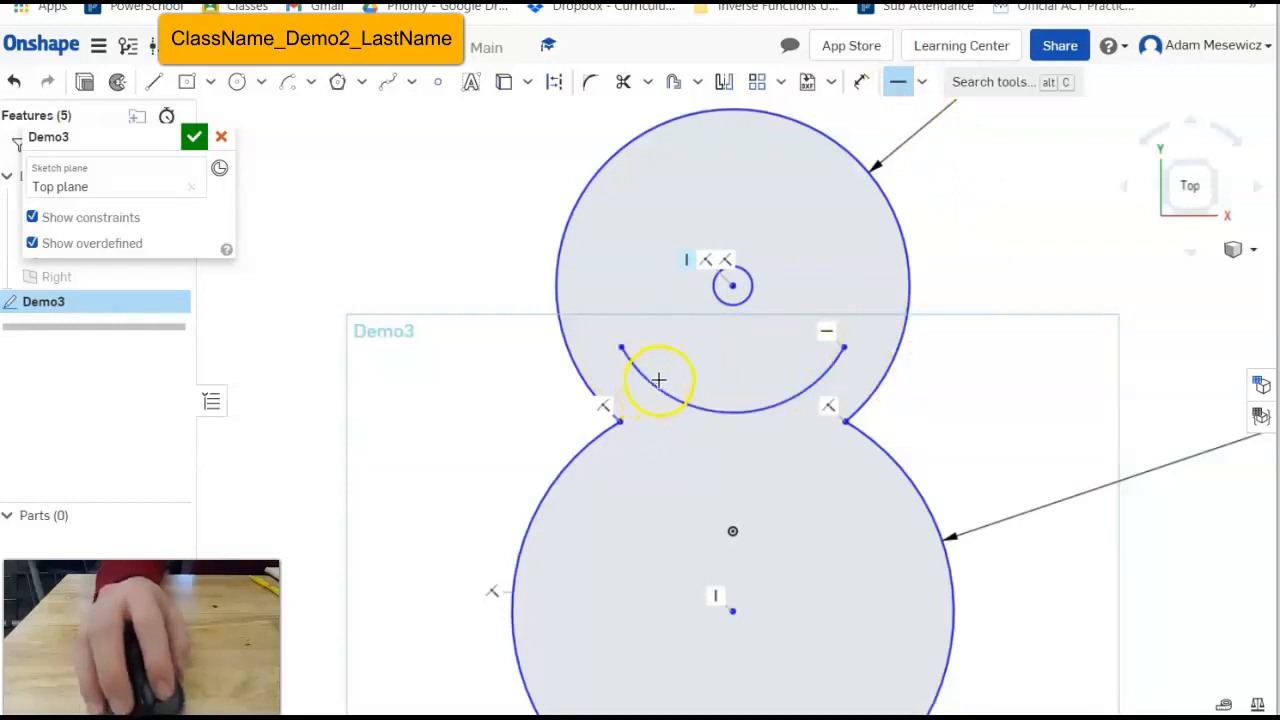
pyautogui.click(897, 88)
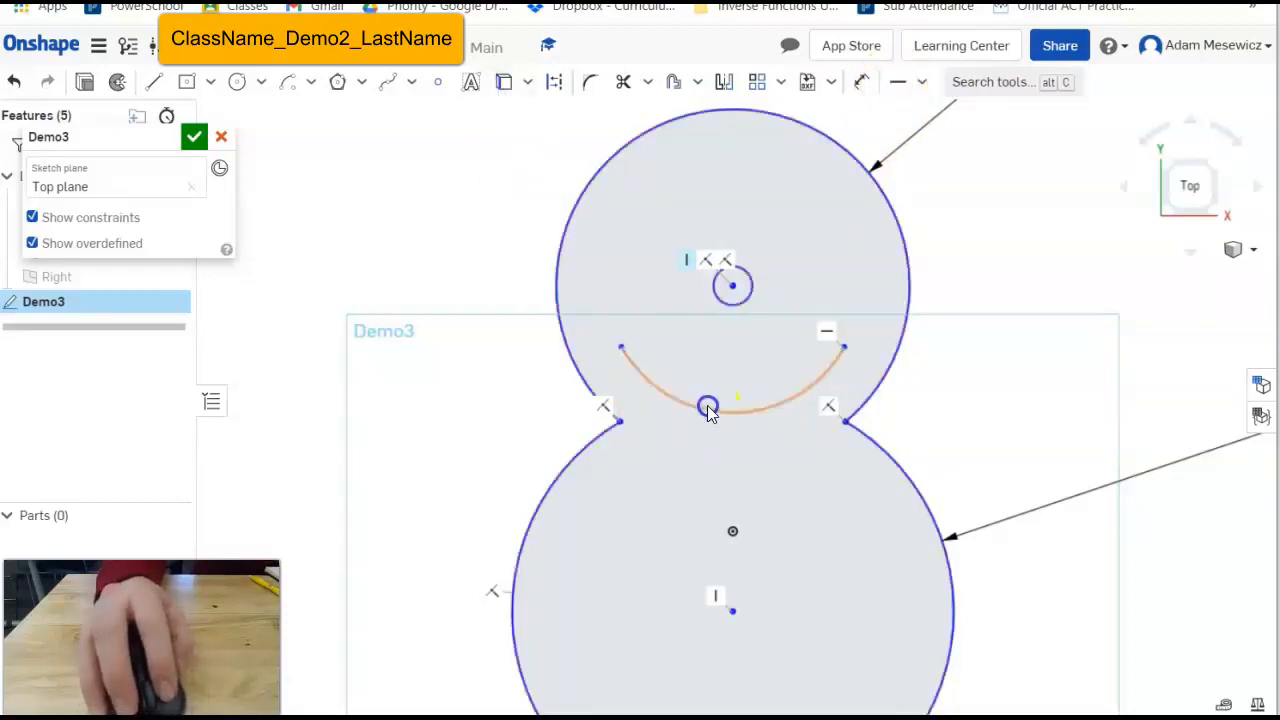
pyautogui.click(652, 88)
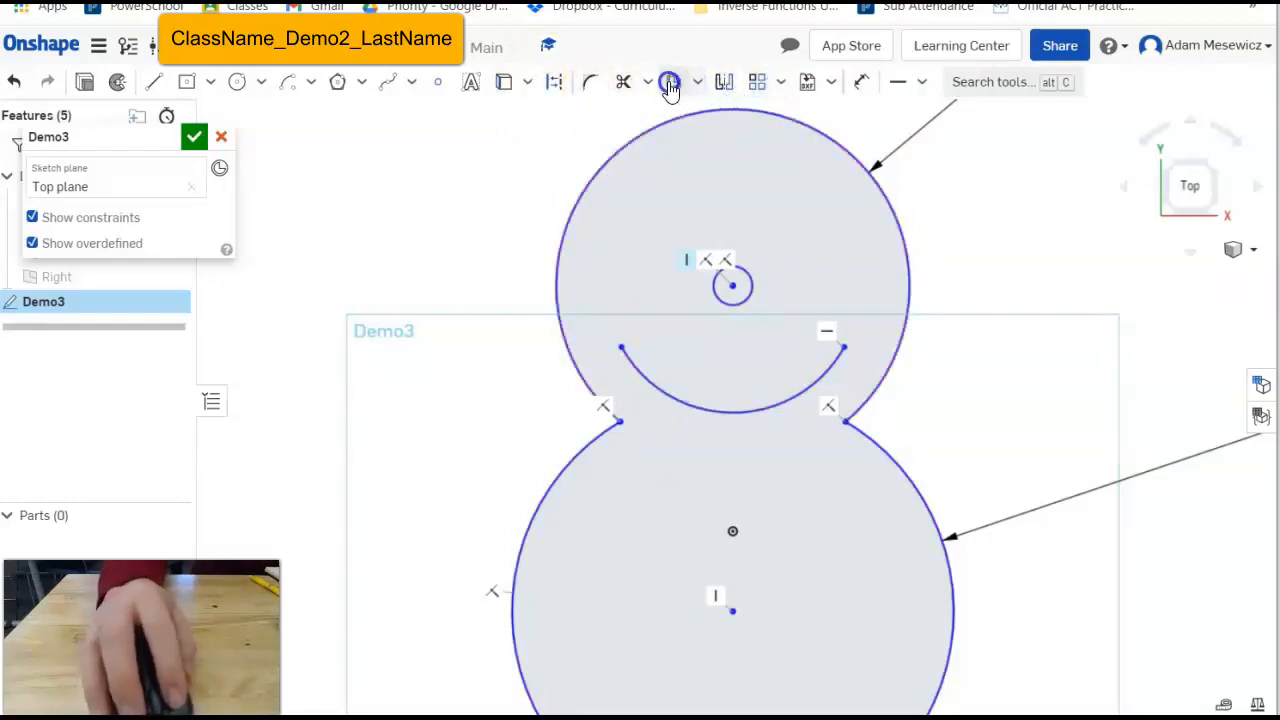
# Offset the smile arc 1 mm inward to create a parallel second arc.
pyautogui.click(673, 88)
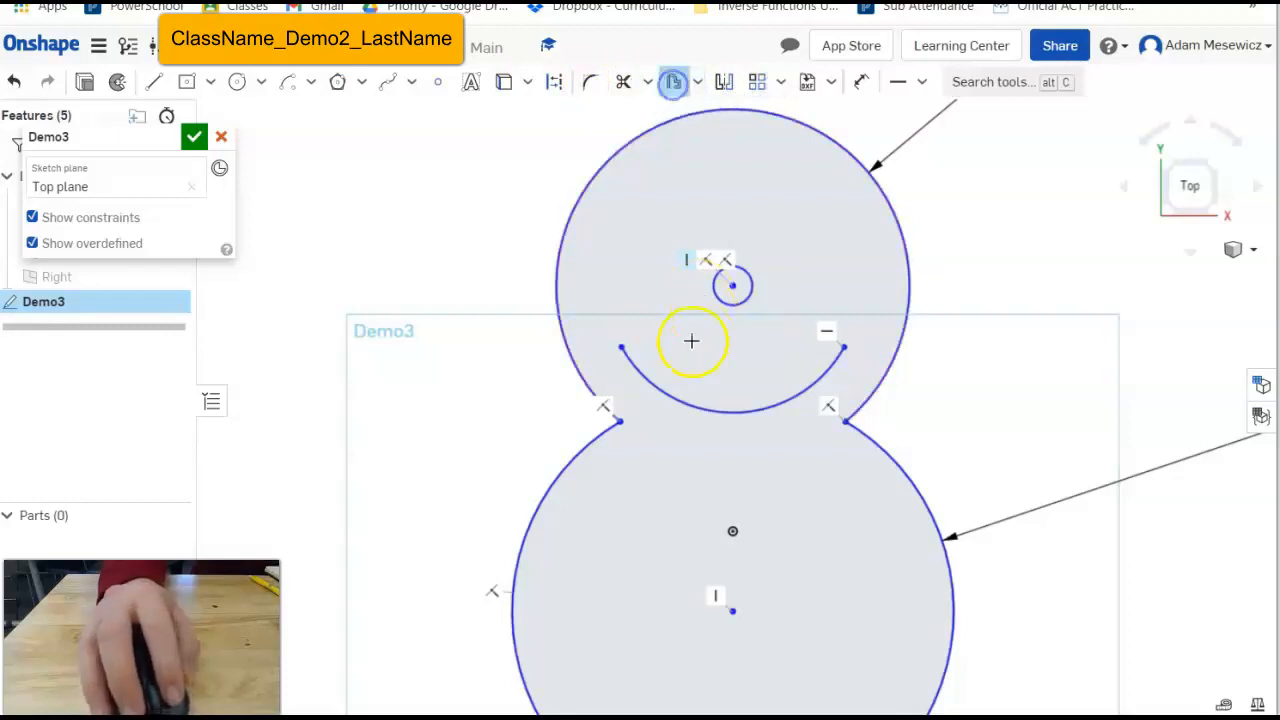
pyautogui.click(690, 388)
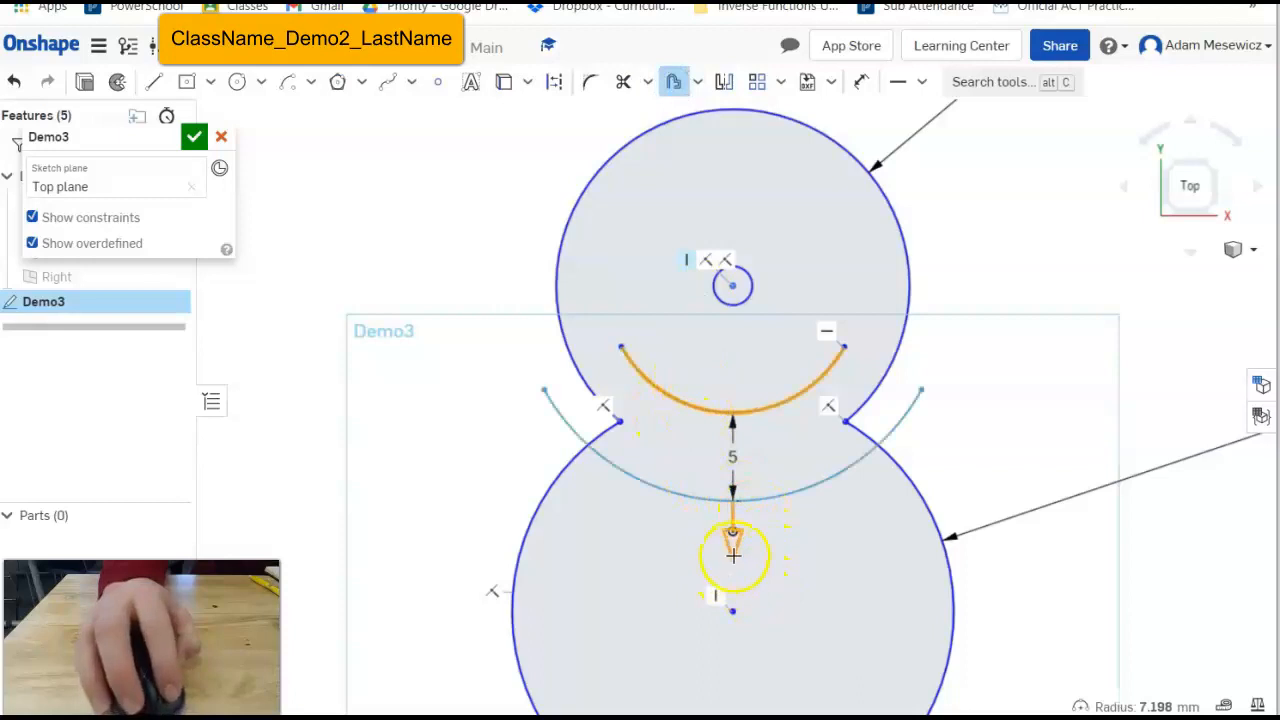
pyautogui.moveTo(736, 549); pyautogui.dragTo(751, 451)
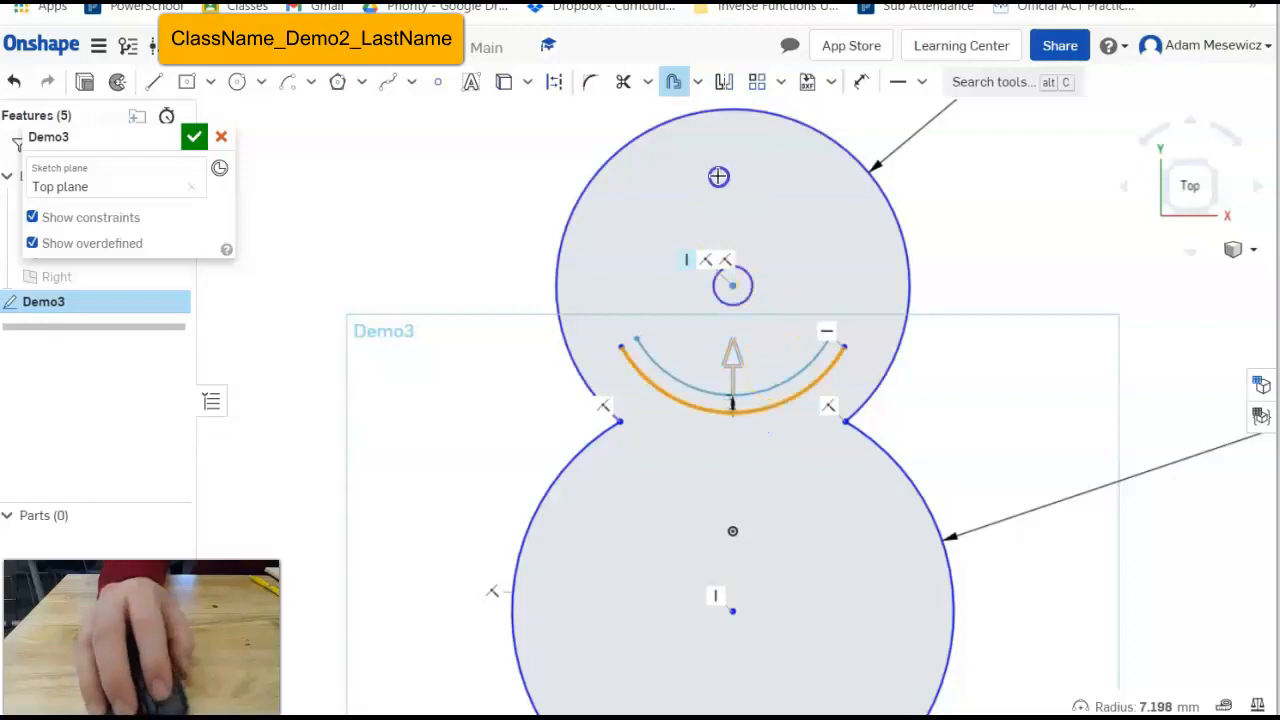
pyautogui.click(1016, 190)
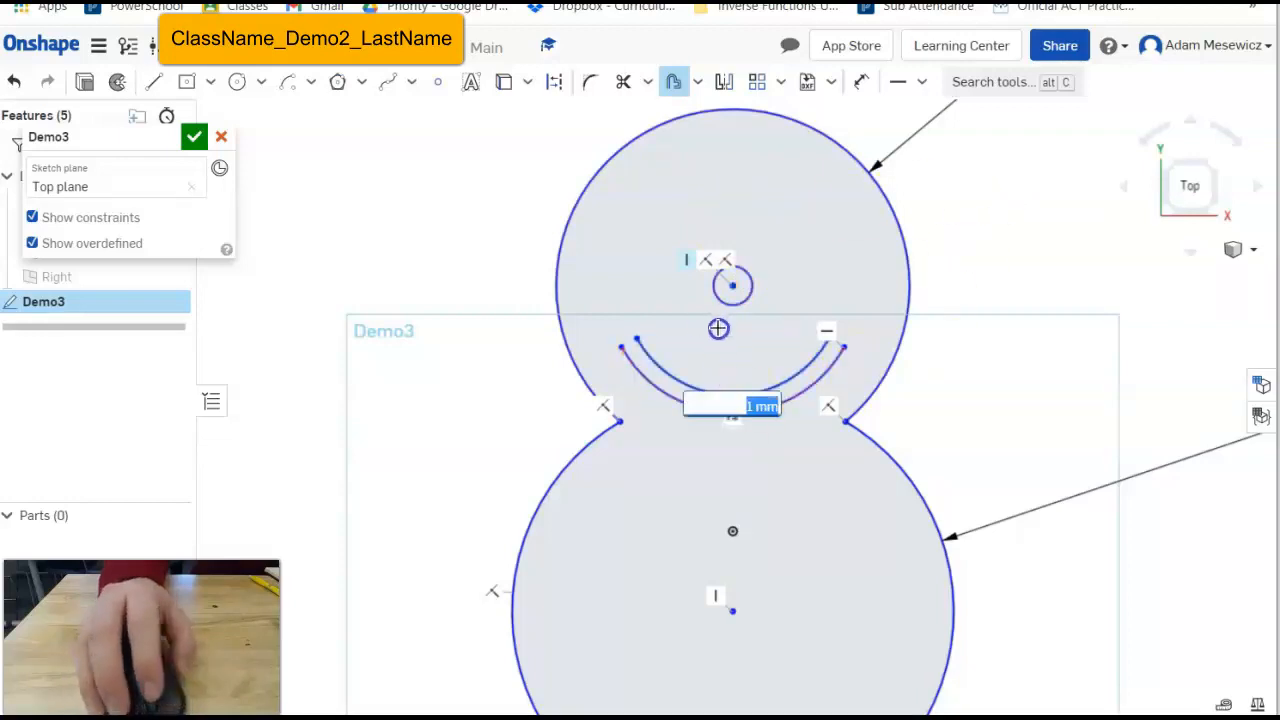
pyautogui.scroll(3, 718, 328)
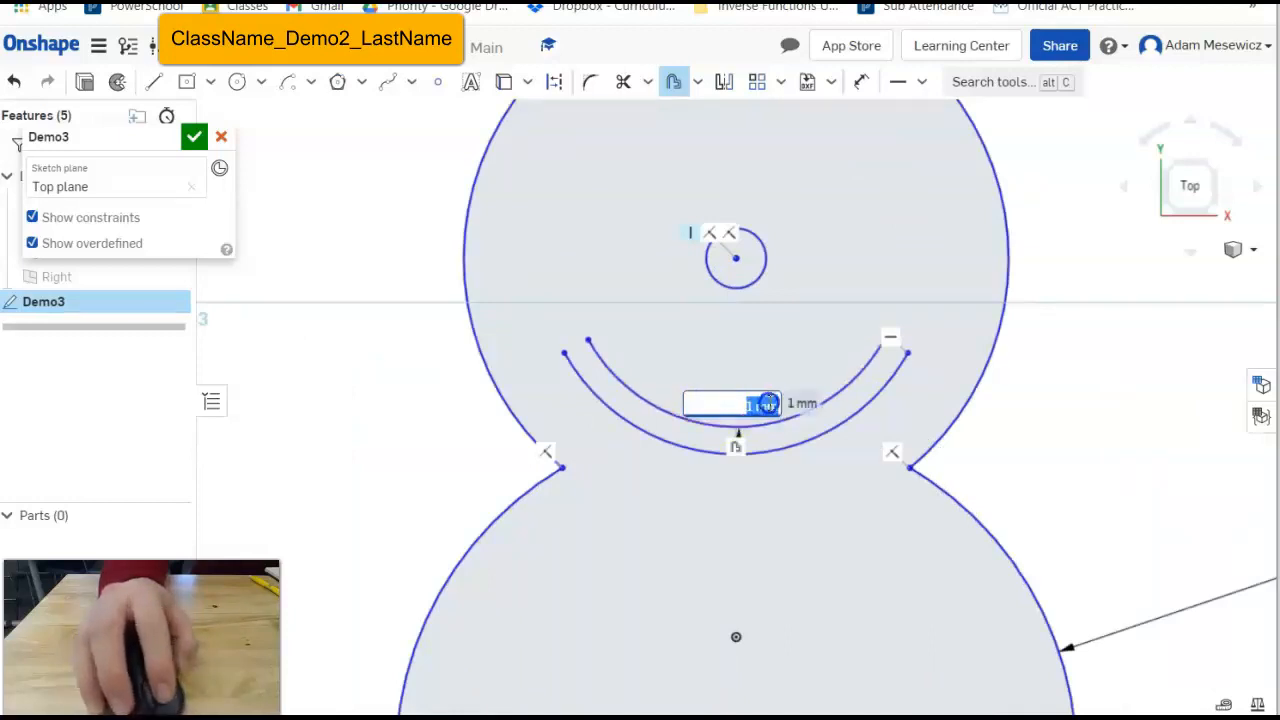
pyautogui.press('Return')
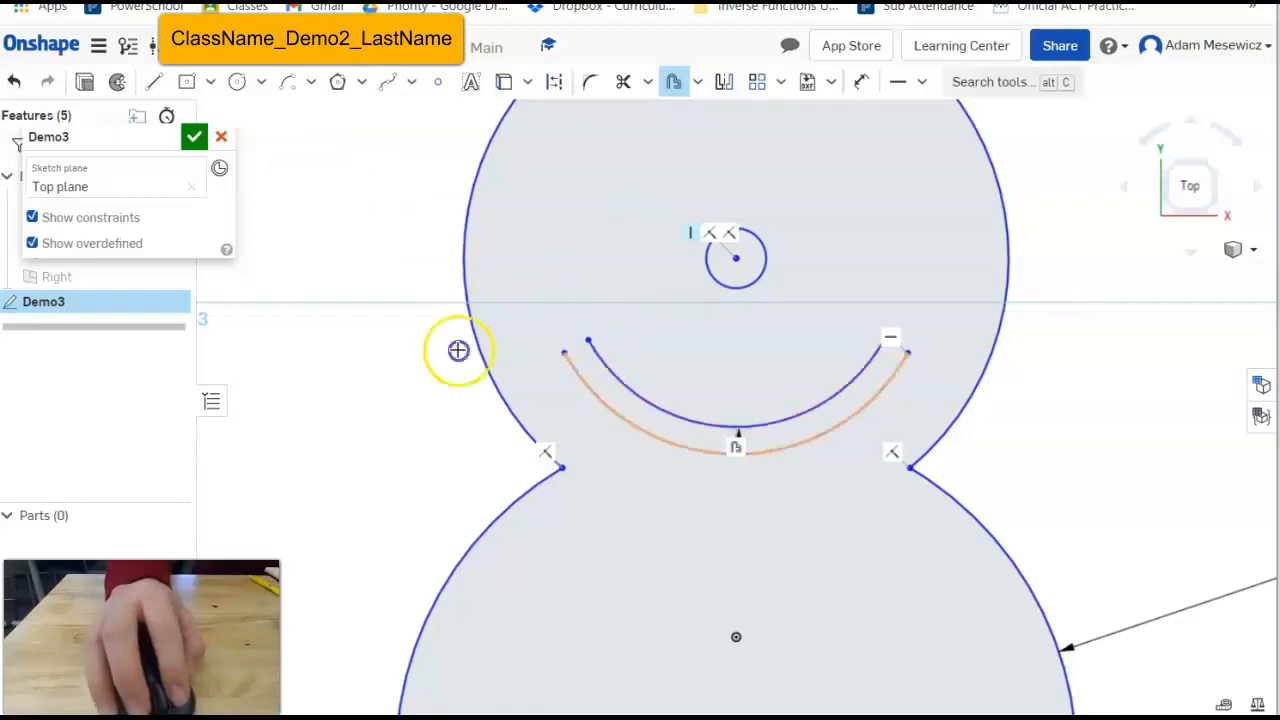
# Join the inner and outer smile arc ends with short lines on both sides.
pyautogui.click(159, 82)
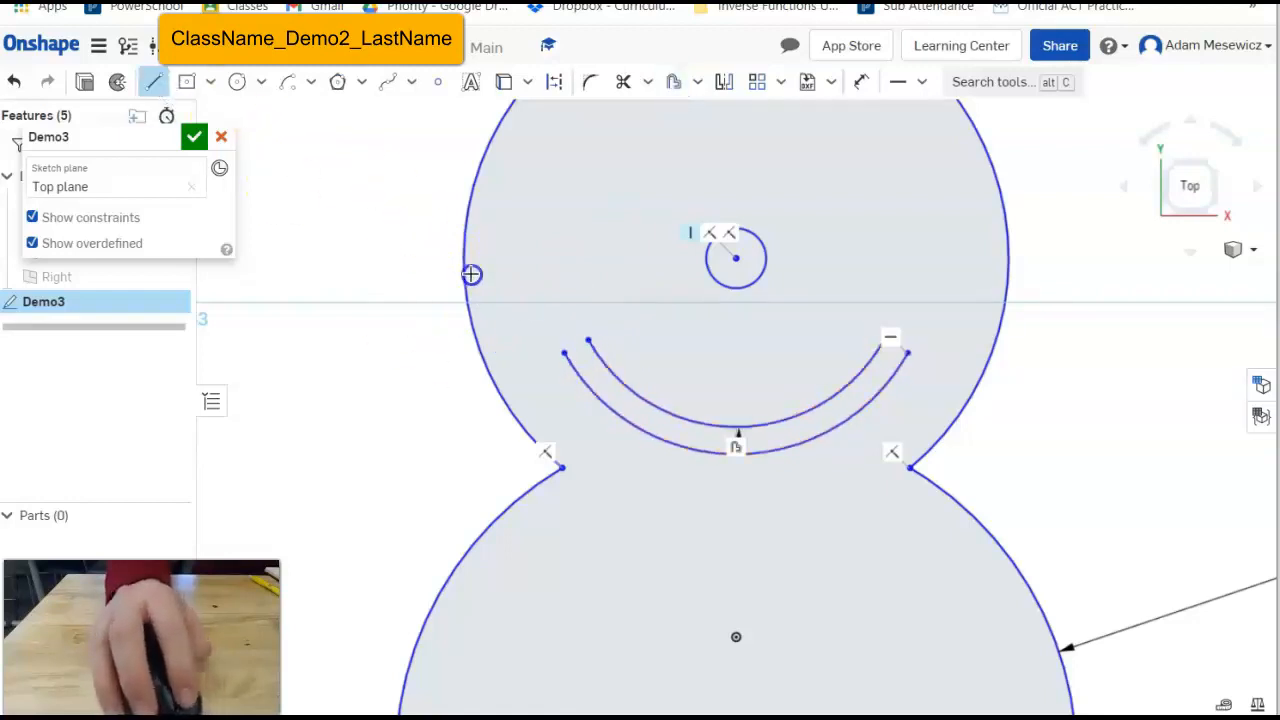
pyautogui.click(589, 342)
pyautogui.click(563, 357)
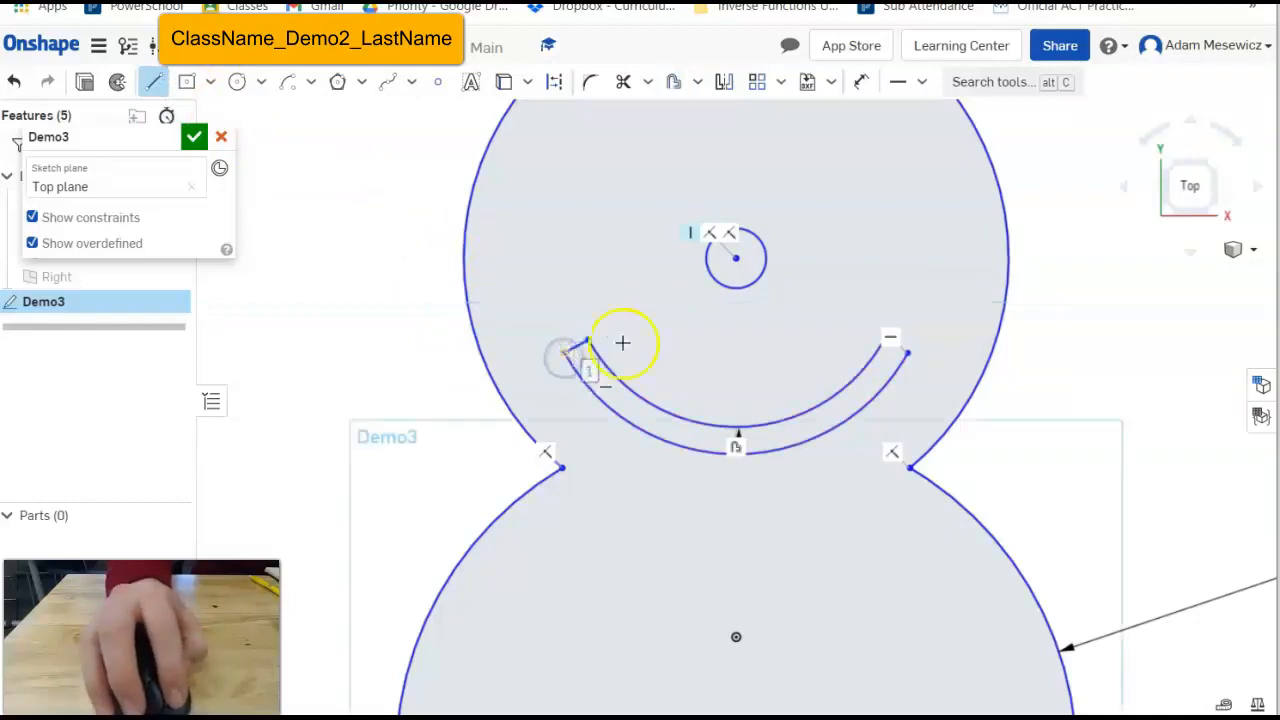
pyautogui.scroll(3, 910, 354)
pyautogui.click(909, 354)
pyautogui.click(869, 333)
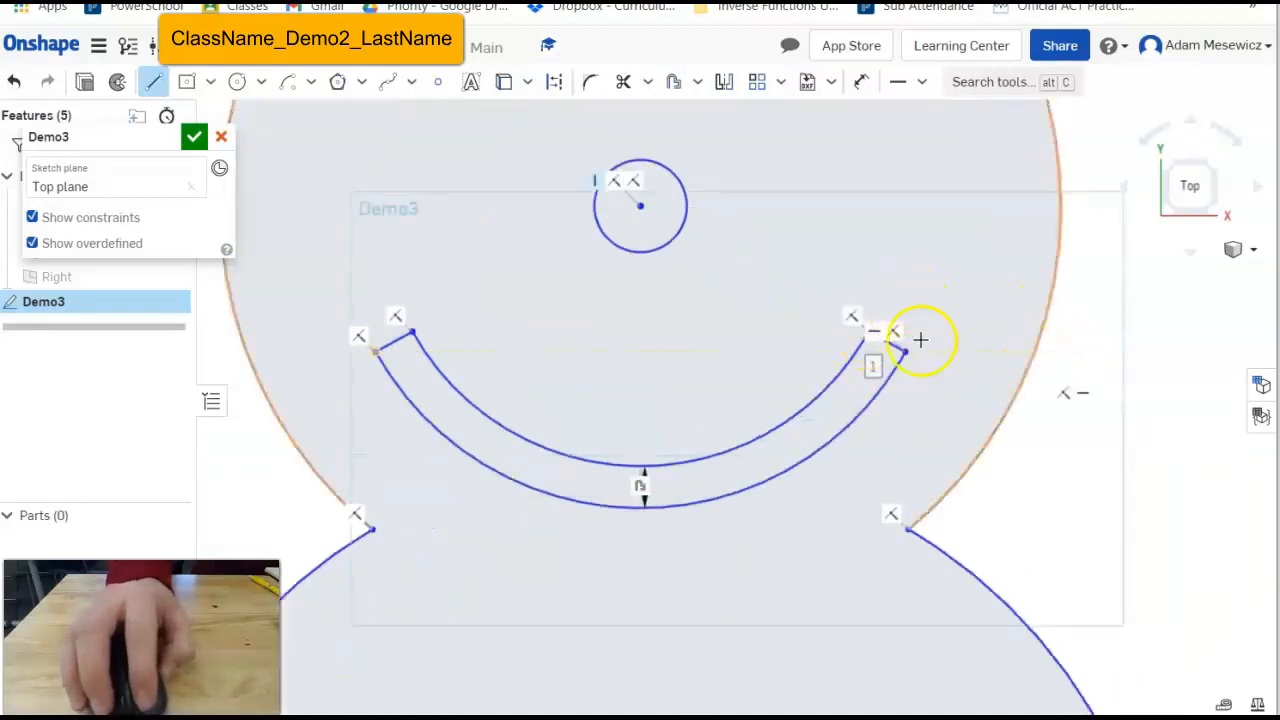
pyautogui.scroll(-5, 828, 340)
pyautogui.scroll(2, 695, 231)
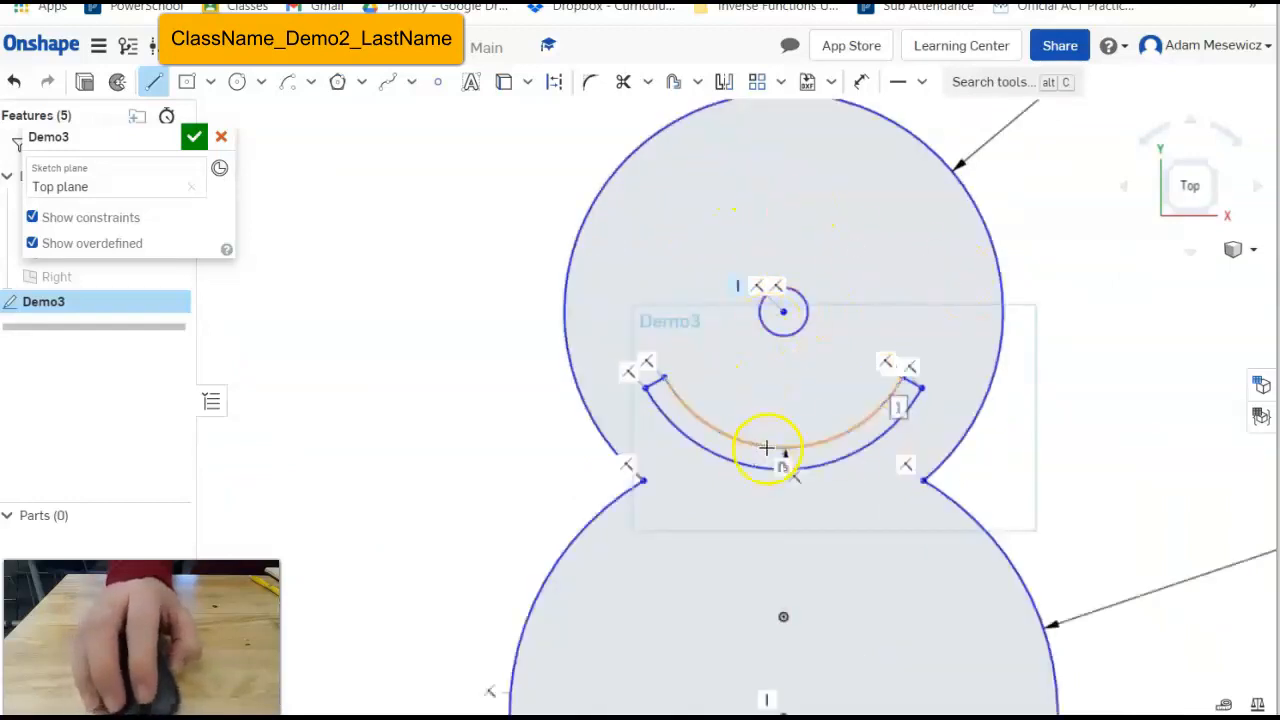
pyautogui.scroll(-3, 921, 449)
pyautogui.scroll(3, 1080, 565)
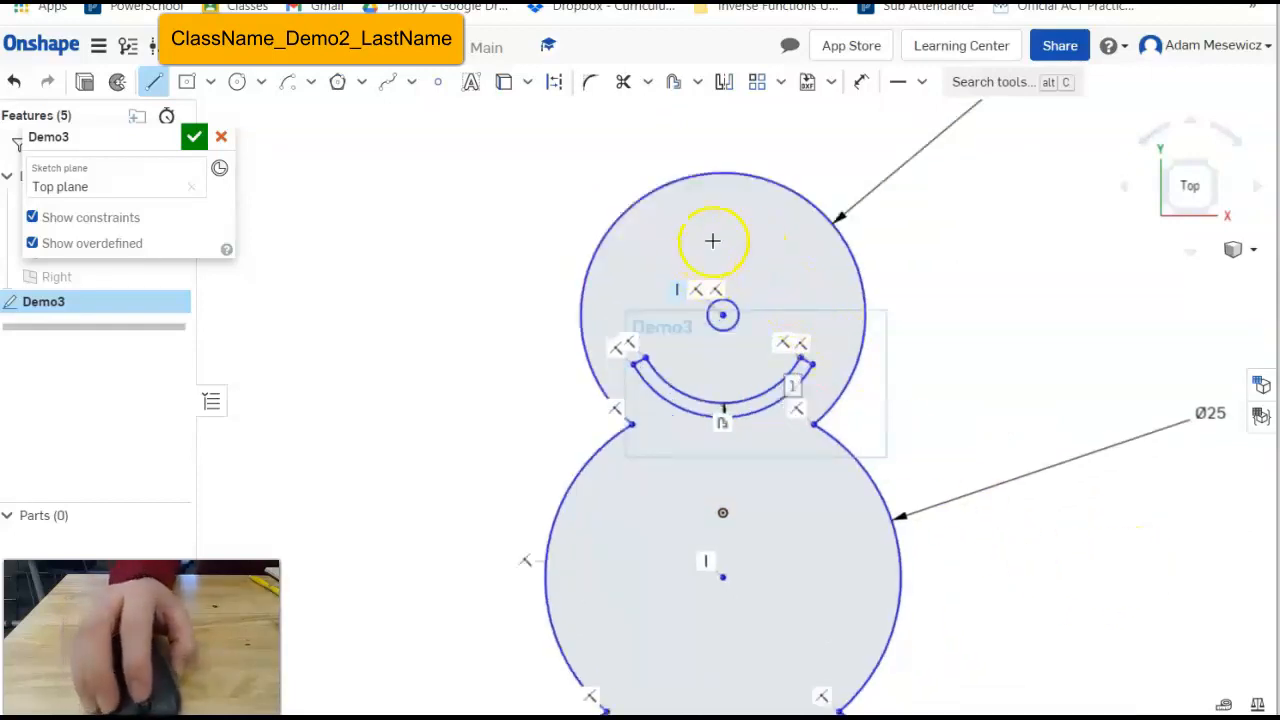
pyautogui.click(700, 289)
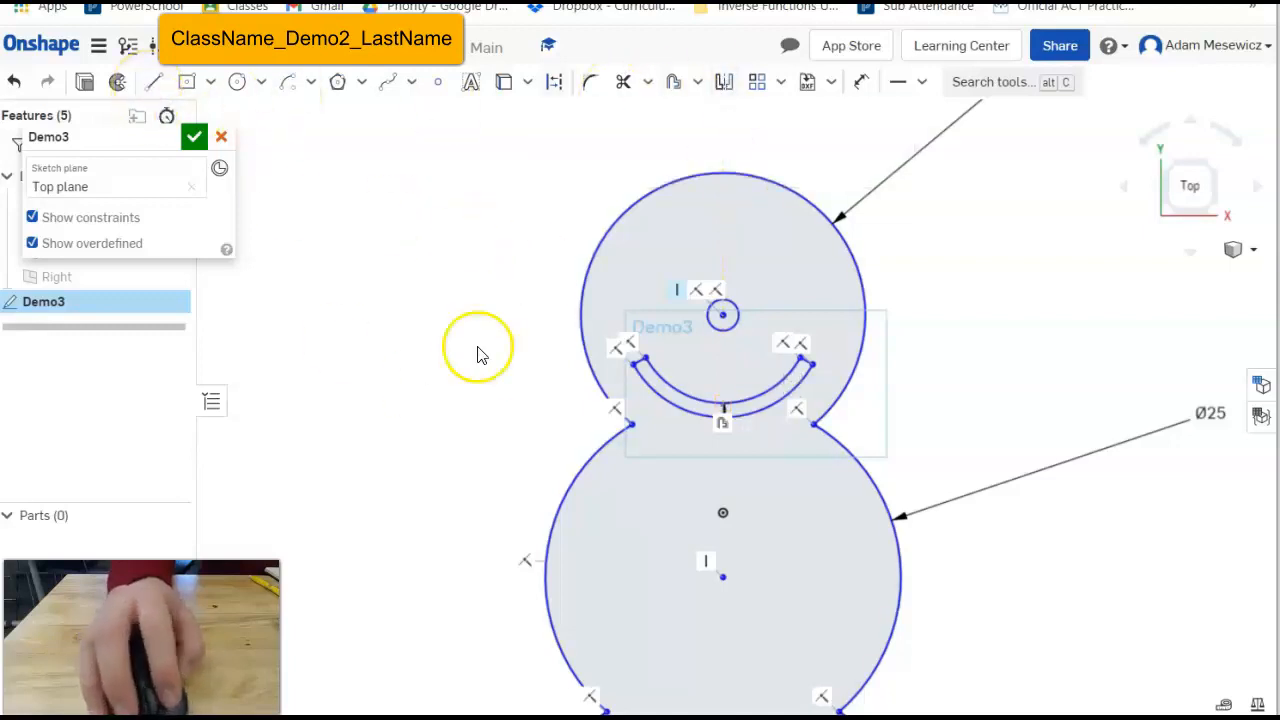
# Draw a vertical construction line from above the head to below the base circle.
pyautogui.click(153, 81)
pyautogui.click(554, 82)
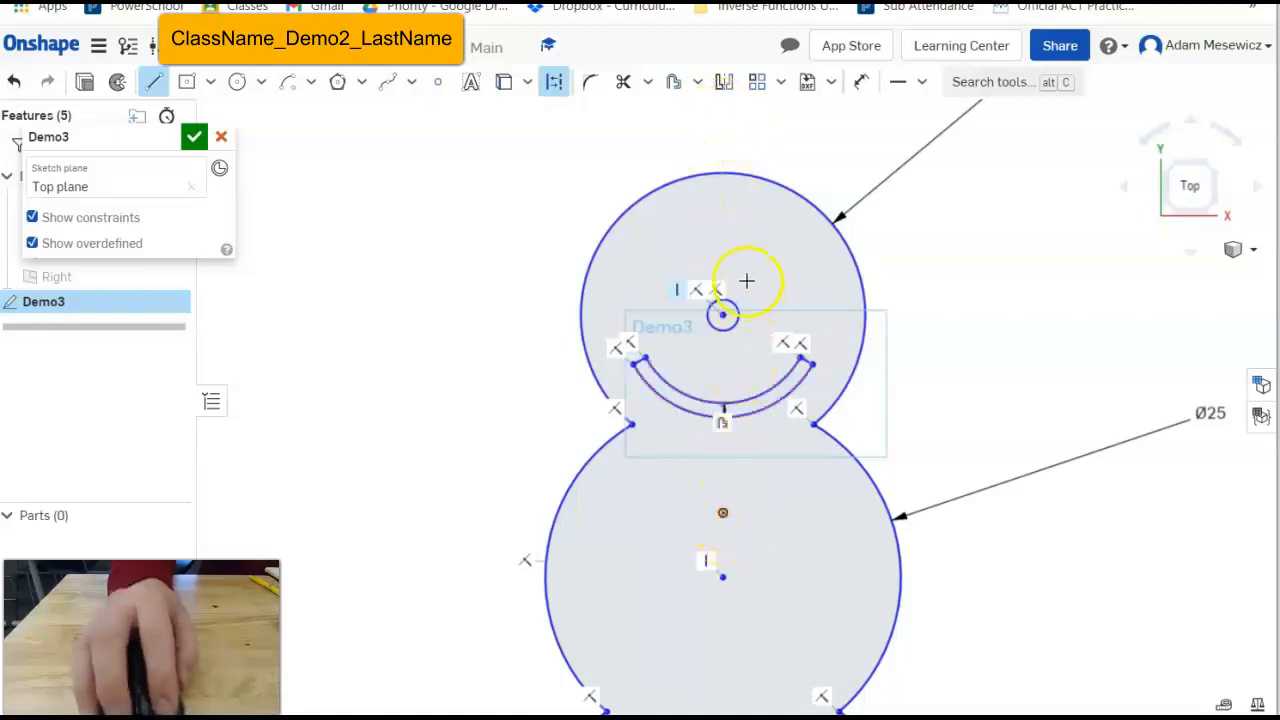
pyautogui.click(720, 113)
pyautogui.scroll(-5, 720, 343)
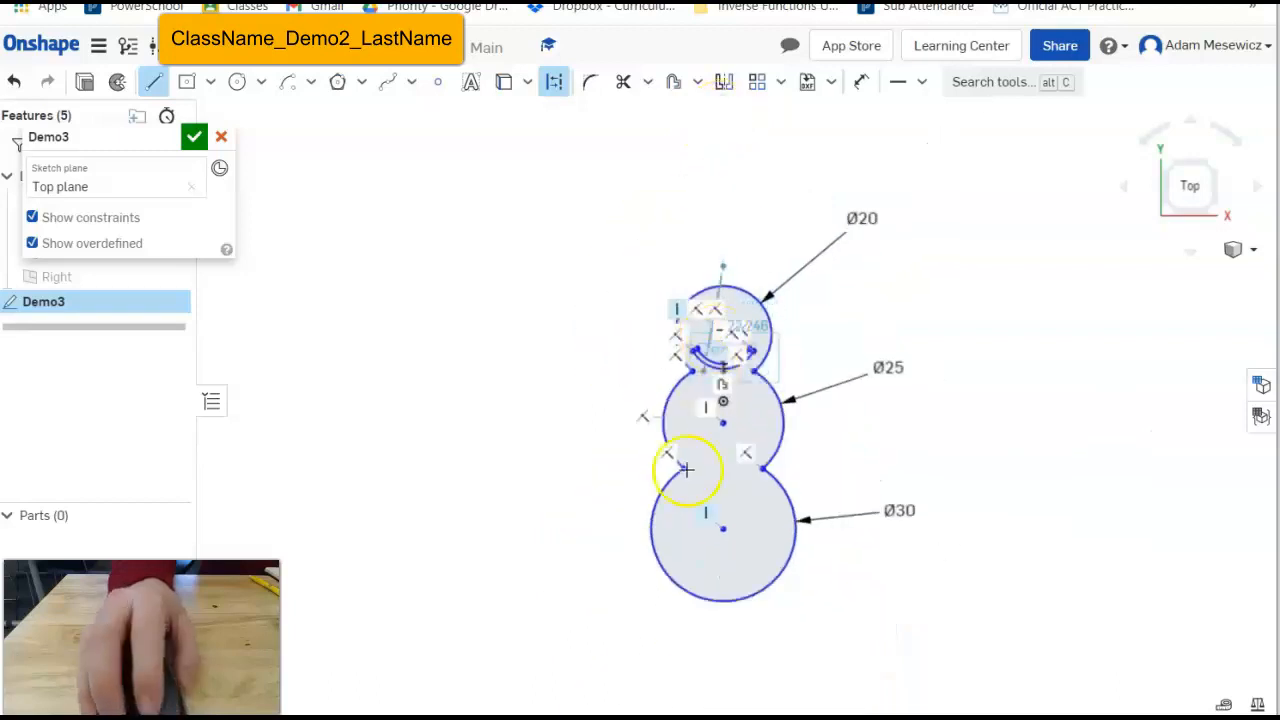
pyautogui.click(723, 657)
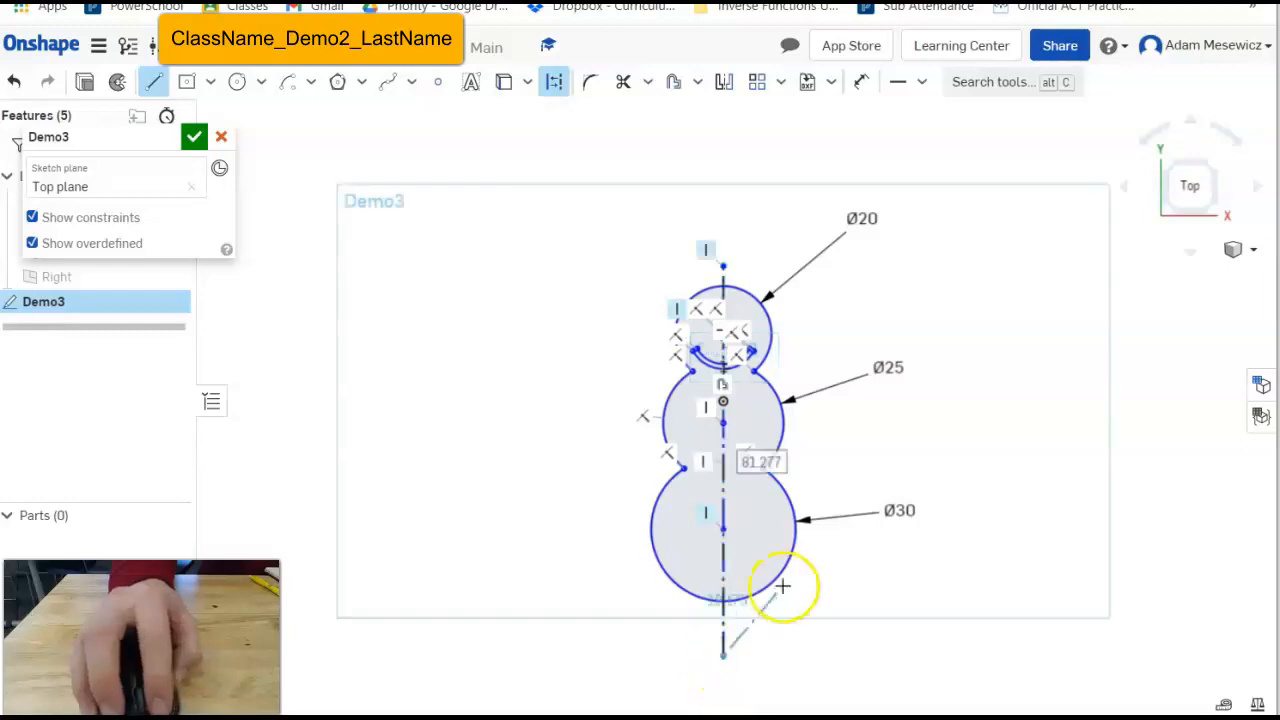
pyautogui.press('Escape')
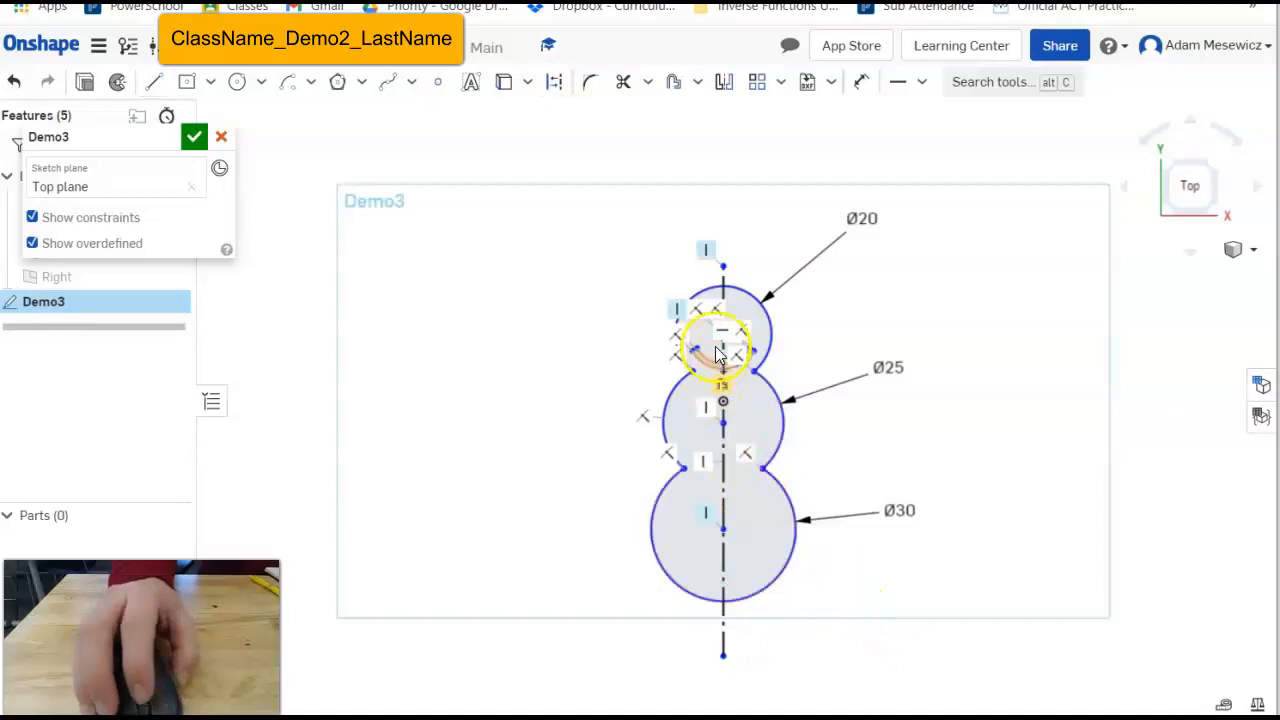
pyautogui.scroll(3, 723, 360)
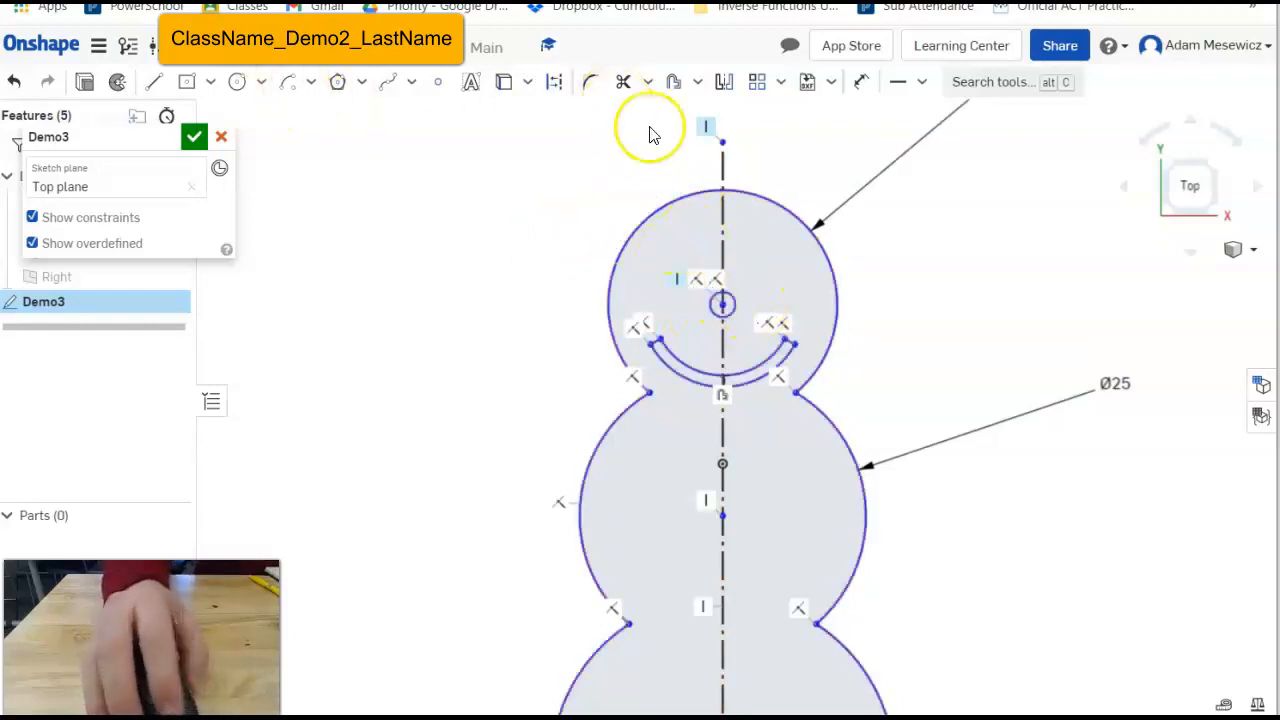
# Draw a Ø1.762 eye circle in the upper right of the head.
pyautogui.scroll(2, 729, 194)
pyautogui.scroll(1, 868, 290)
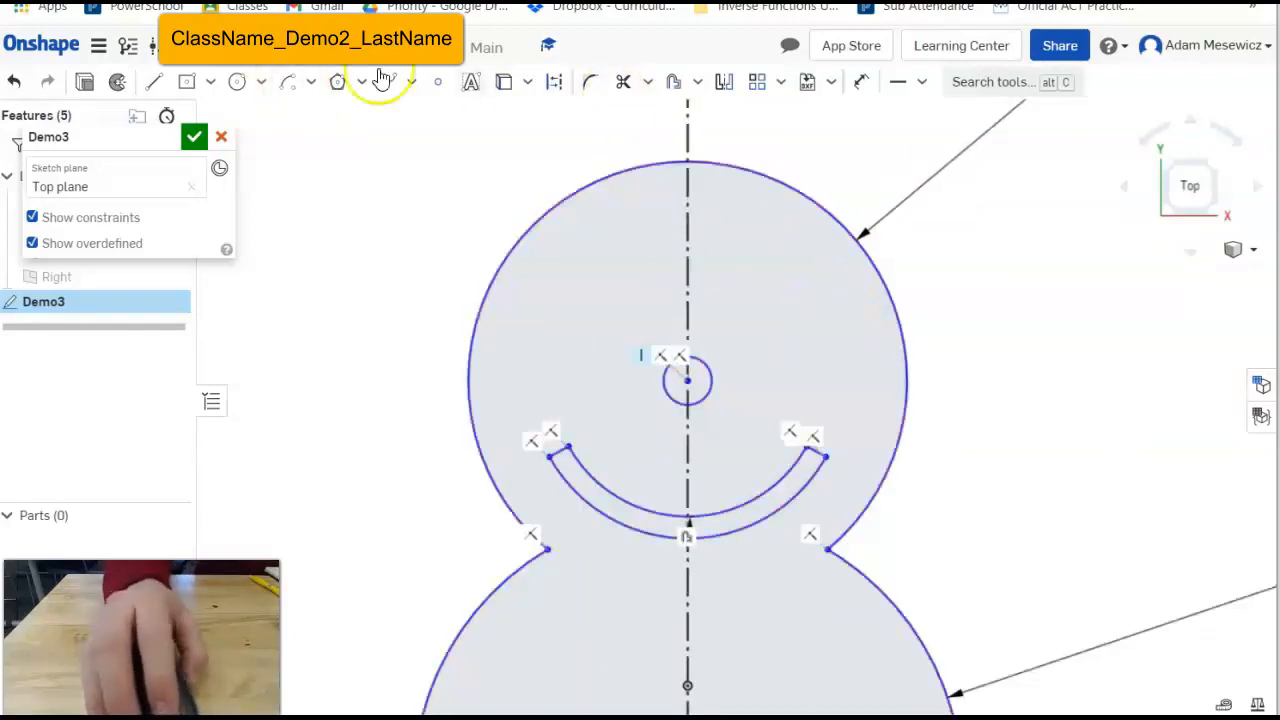
pyautogui.click(236, 83)
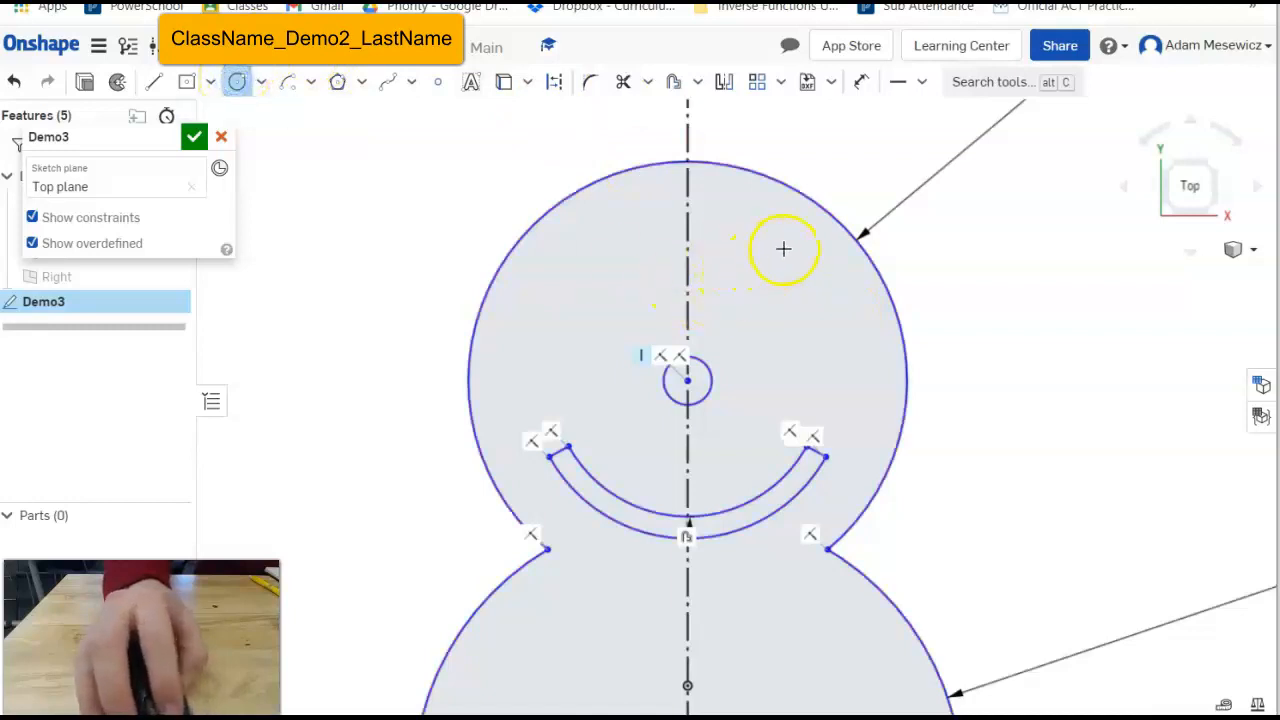
pyautogui.click(766, 254)
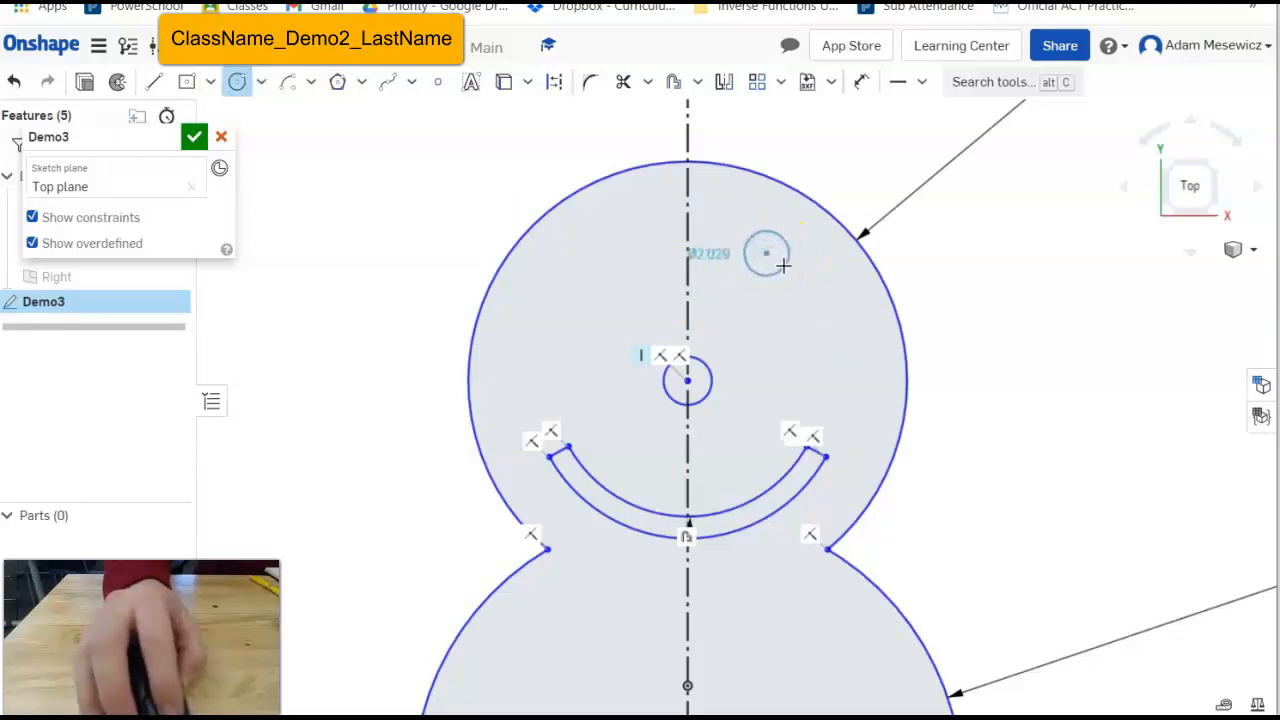
pyautogui.click(780, 262)
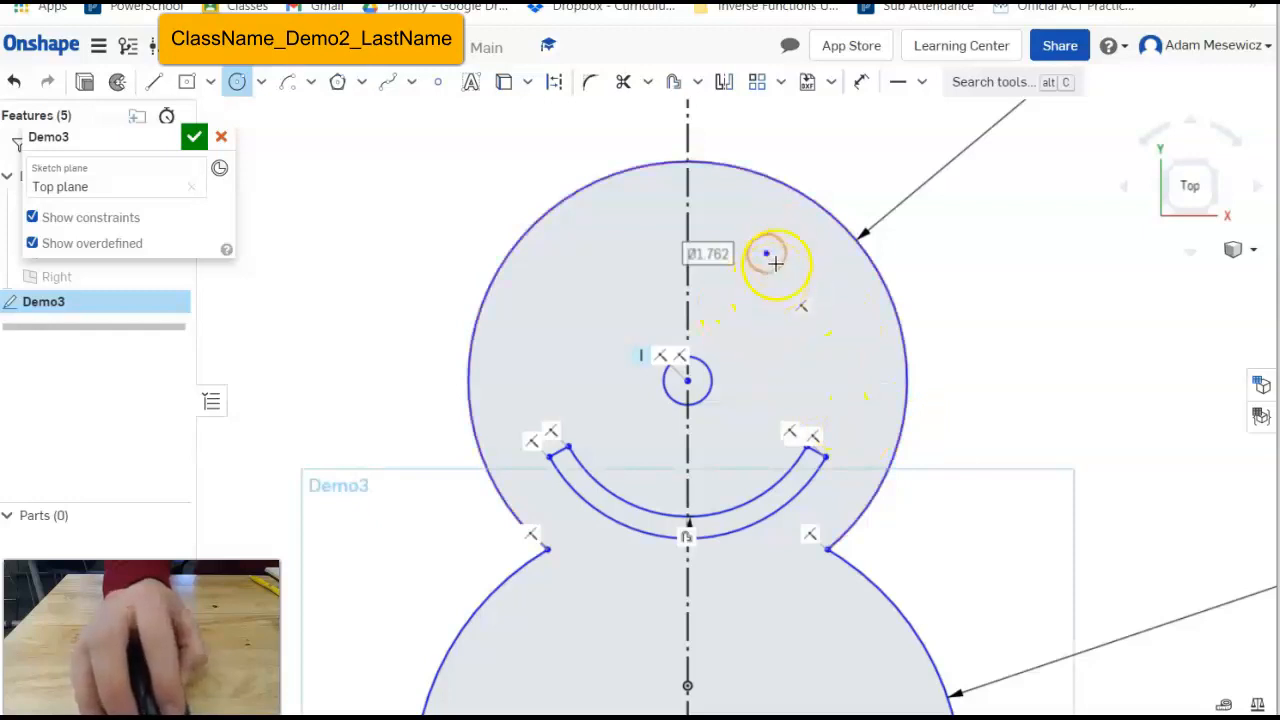
pyautogui.click(237, 81)
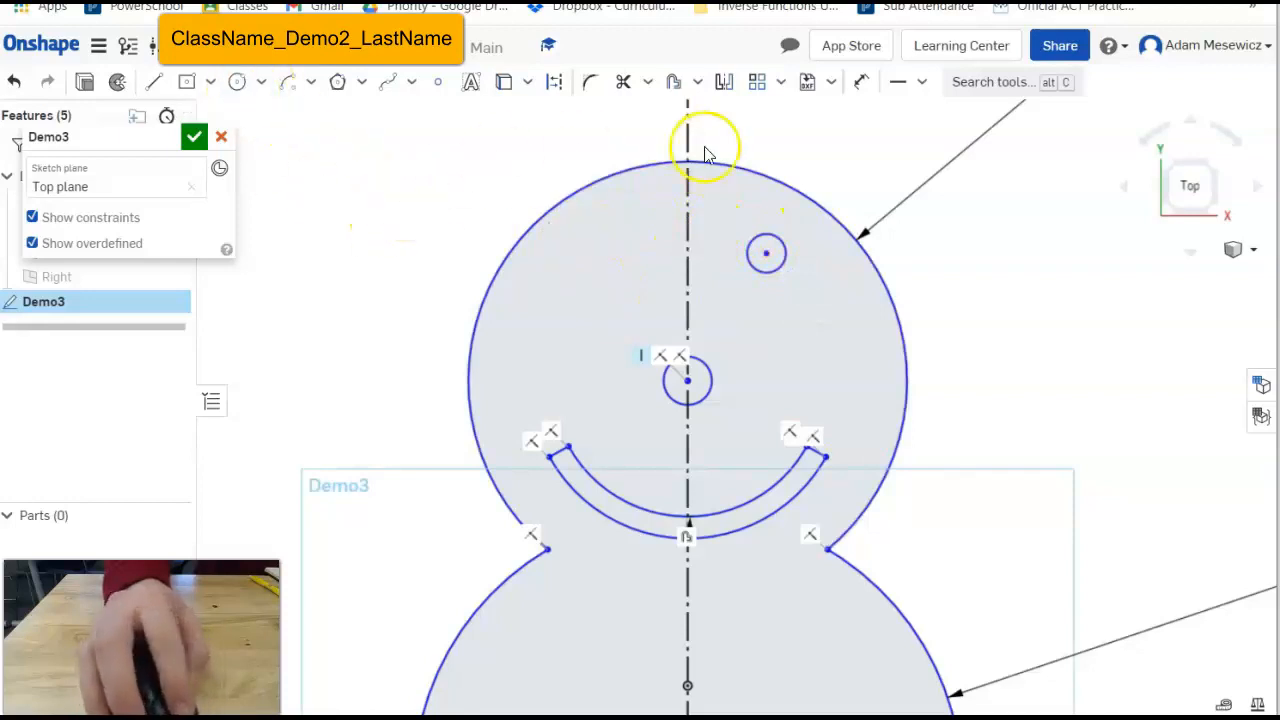
# Mirror the right eye across the vertical centerline to the left side.
pyautogui.click(726, 83)
pyautogui.click(686, 219)
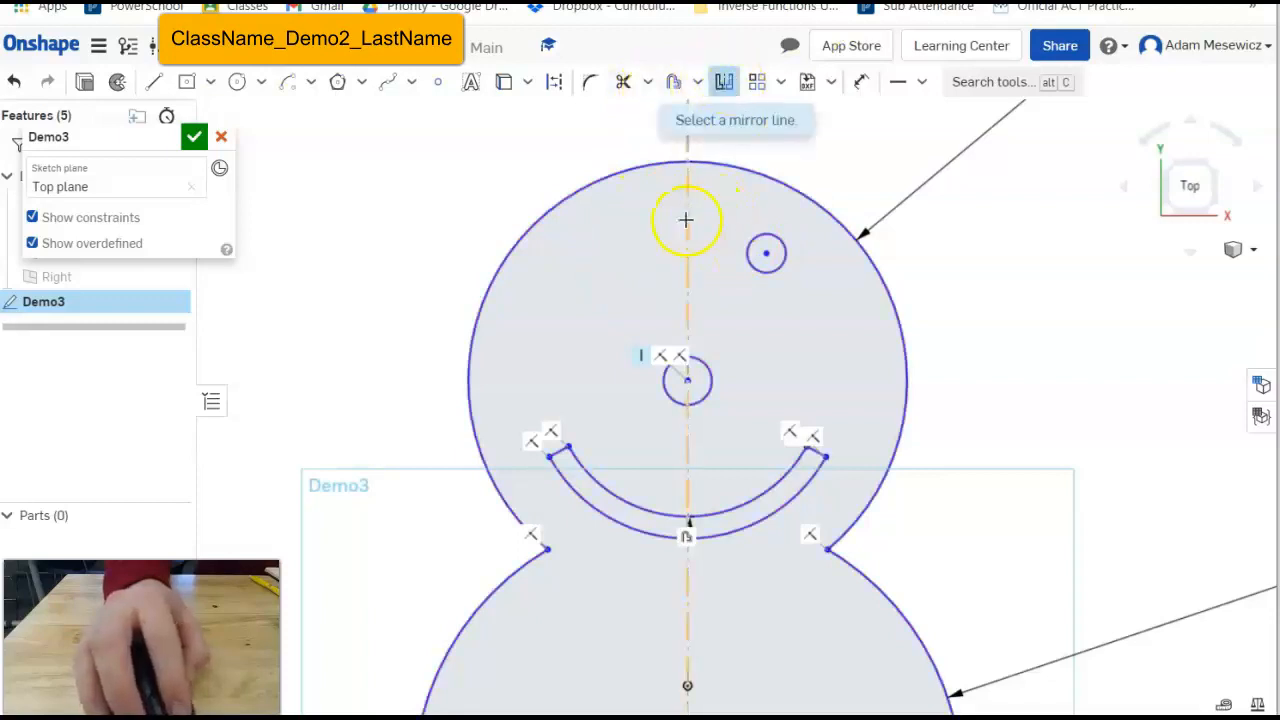
pyautogui.click(770, 243)
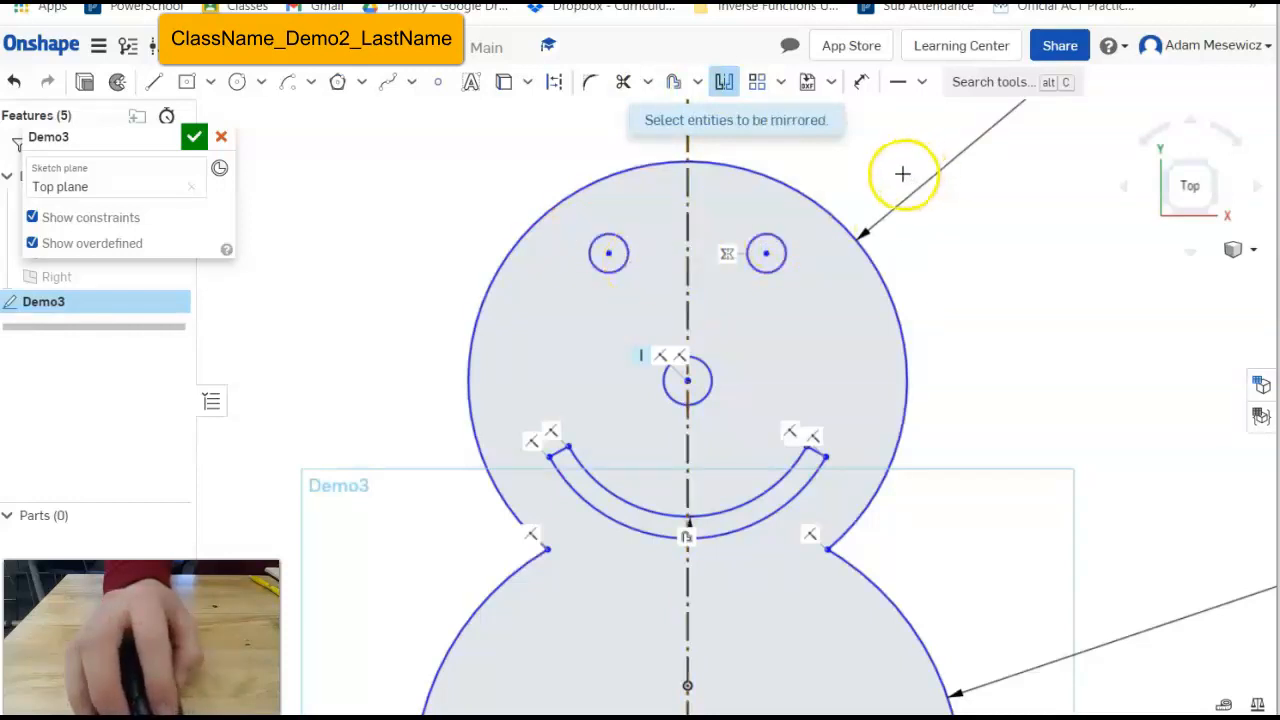
pyautogui.press('Escape')
# Select all entities in the sketch with Ctrl+A.
pyautogui.hotkey('ctrl', 'a')
pyautogui.press('Escape')
pyautogui.hotkey('ctrl', 'a')
pyautogui.scroll(-5, 700, 350)
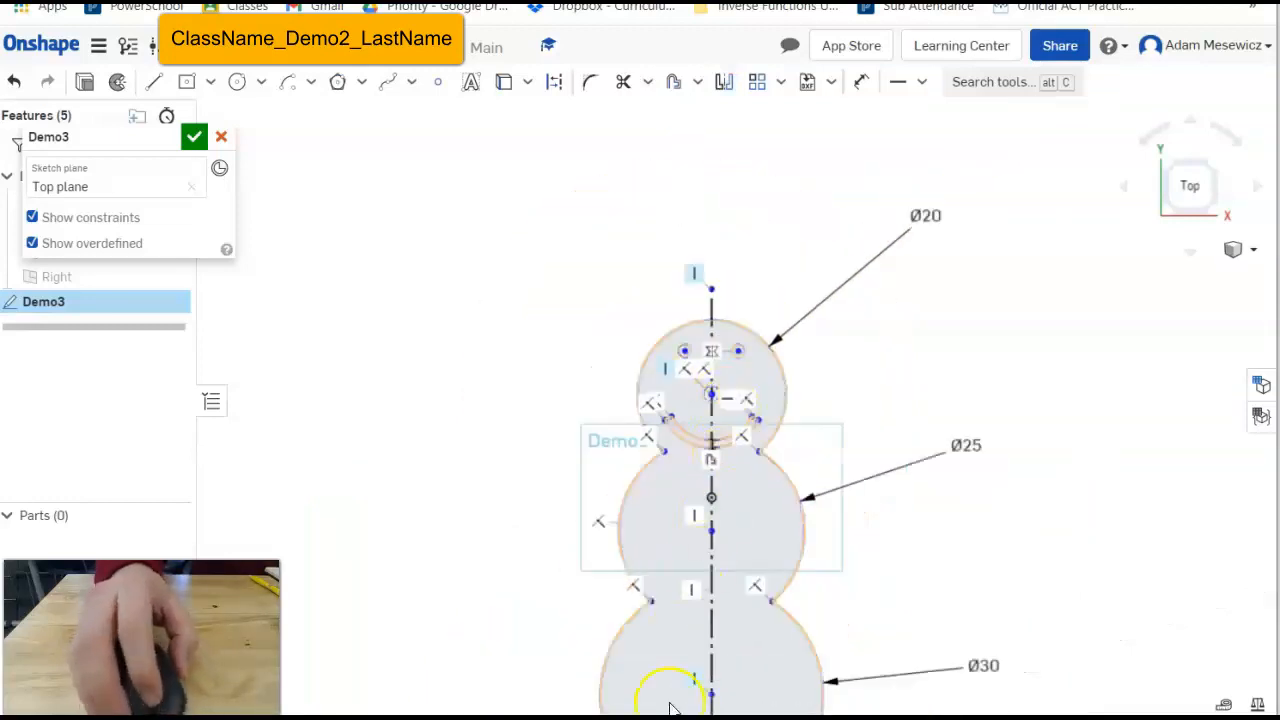
pyautogui.scroll(3, 700, 670)
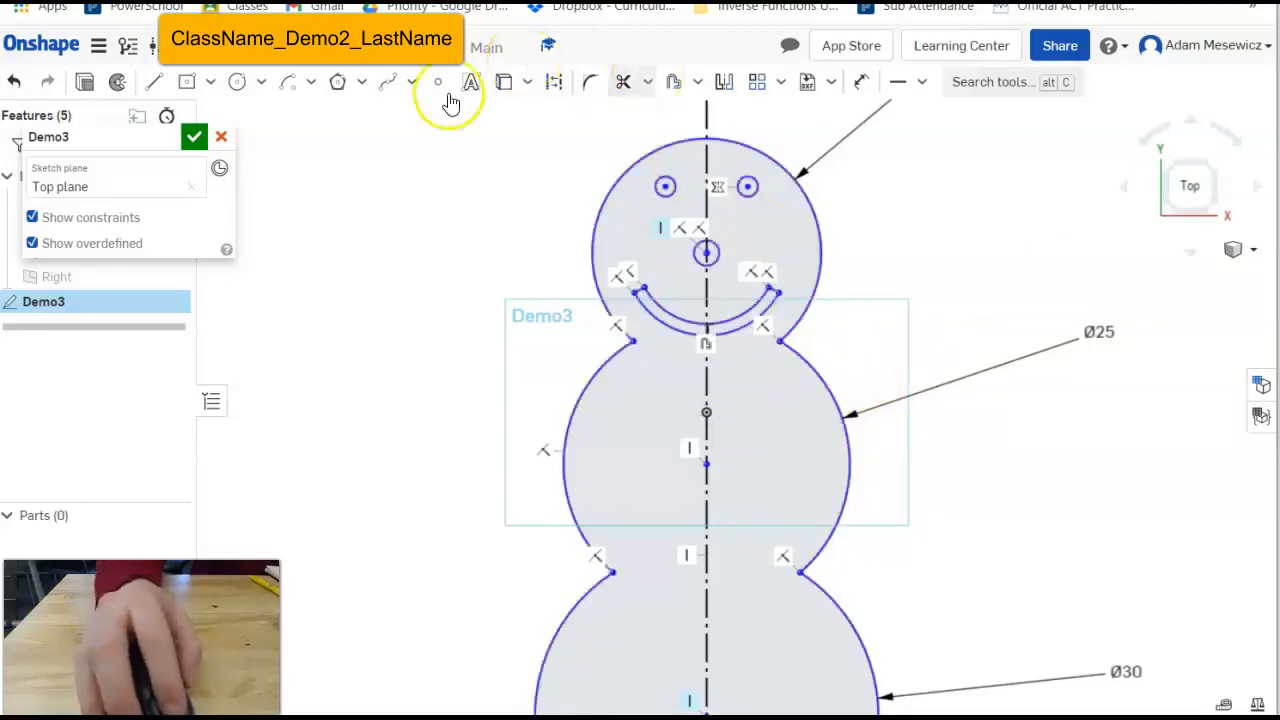
# Draw a first stick arm up-right from the middle circle, then delete it to redo.
pyautogui.click(153, 82)
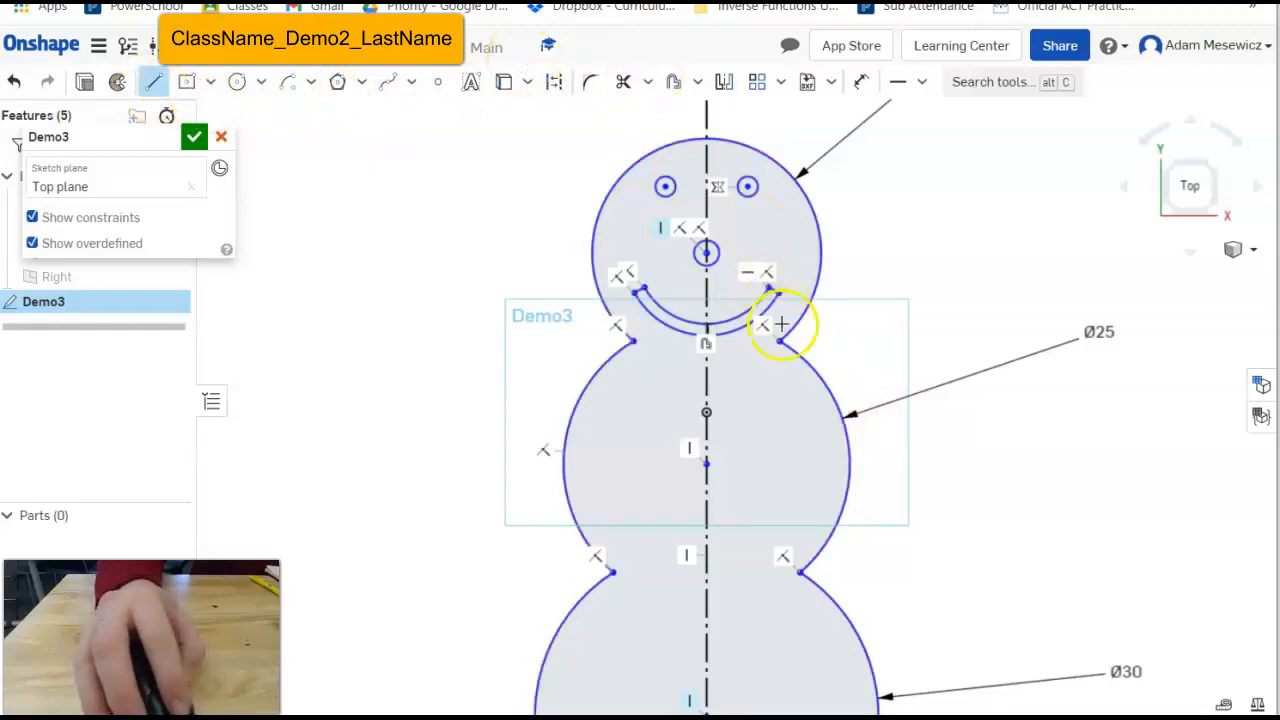
pyautogui.click(835, 395)
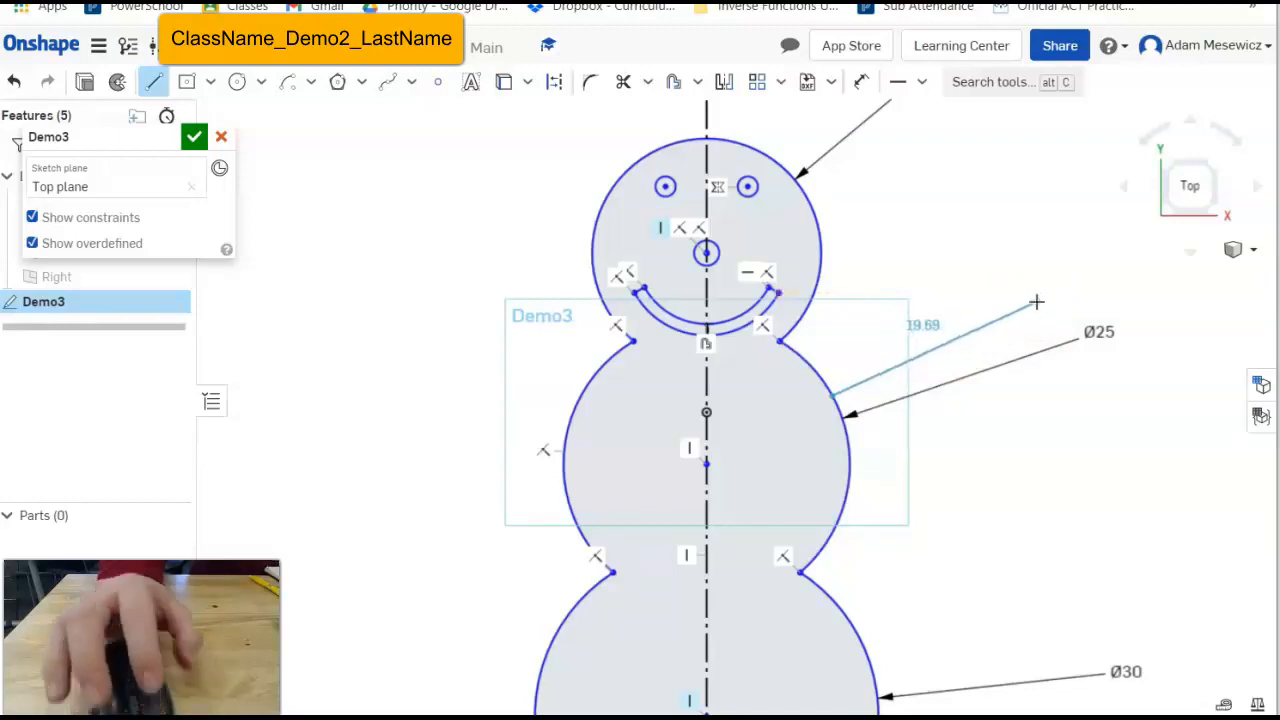
pyautogui.moveTo(1036, 302); pyautogui.dragTo(1016, 322)
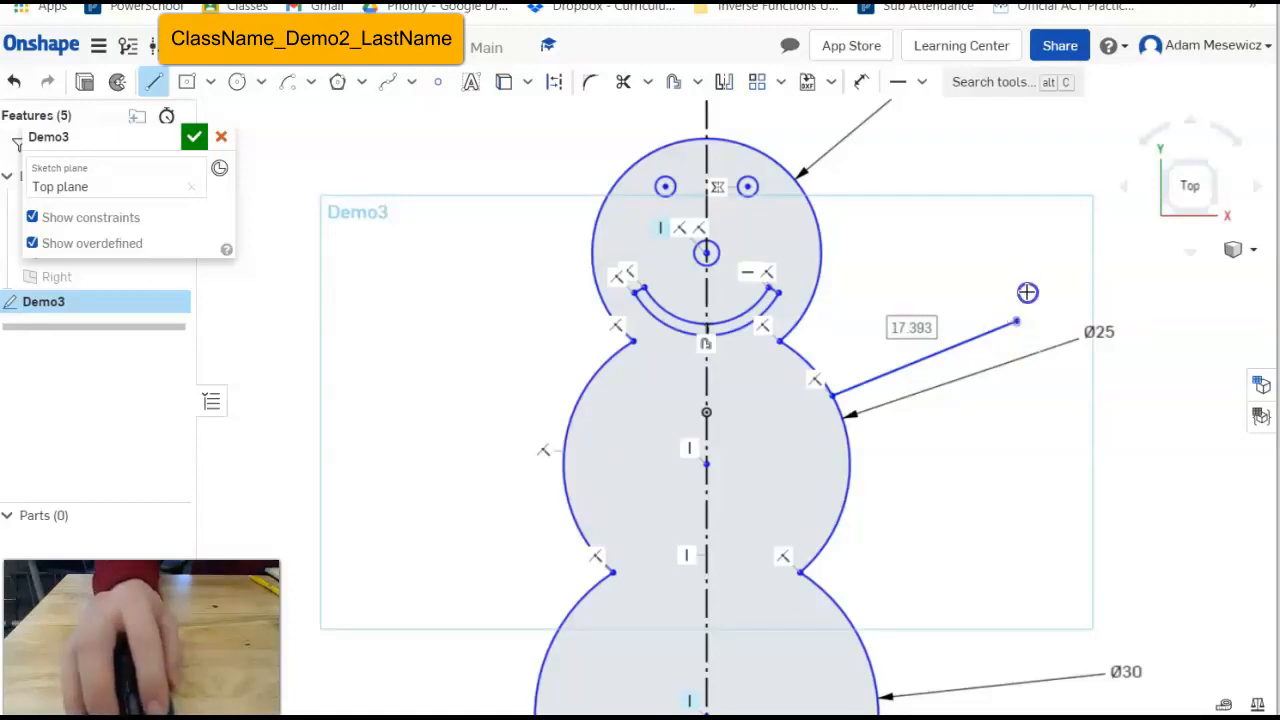
pyautogui.scroll(3, 1018, 300)
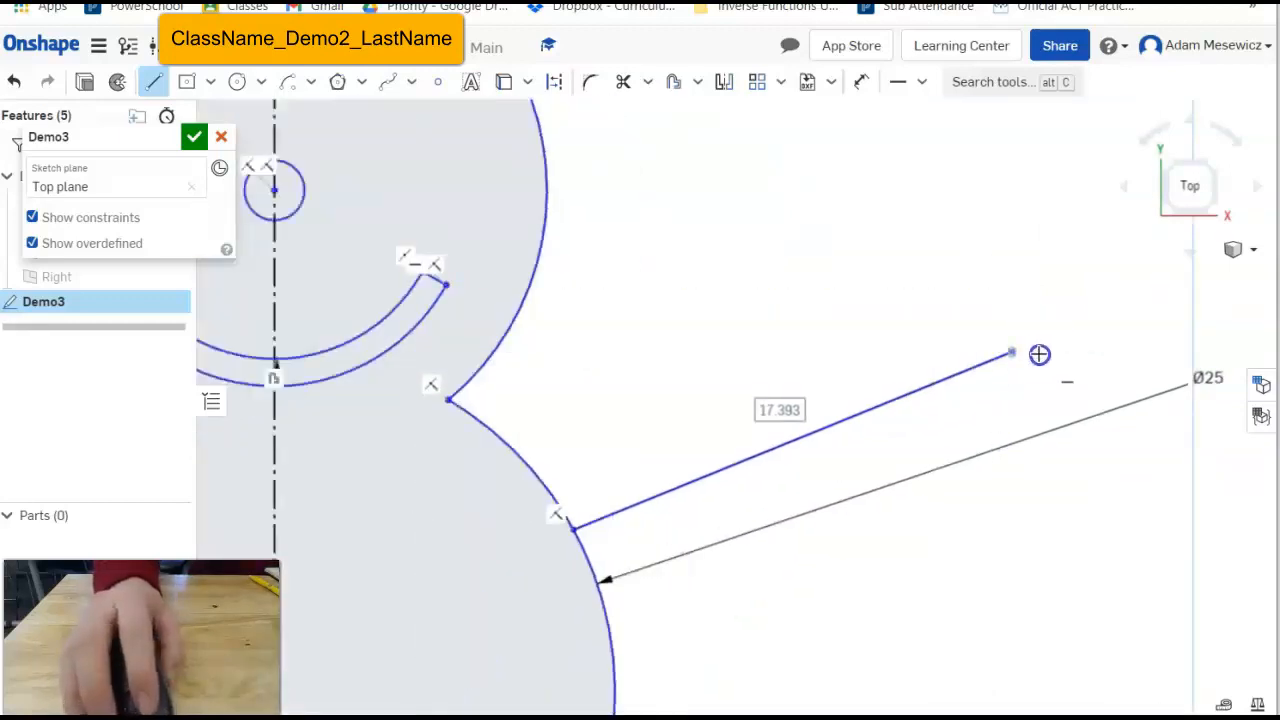
pyautogui.press('Escape')
pyautogui.click(952, 393)
pyautogui.click(811, 444)
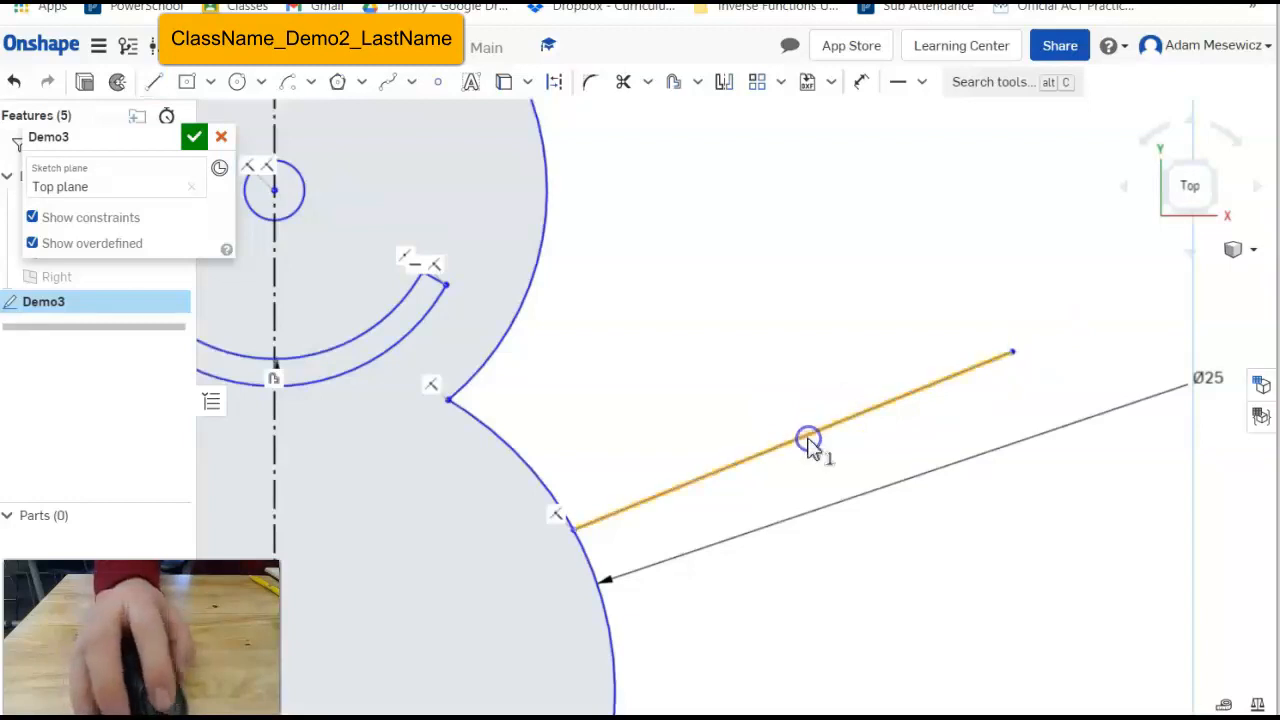
pyautogui.press('Delete')
pyautogui.scroll(-5, 657, 378)
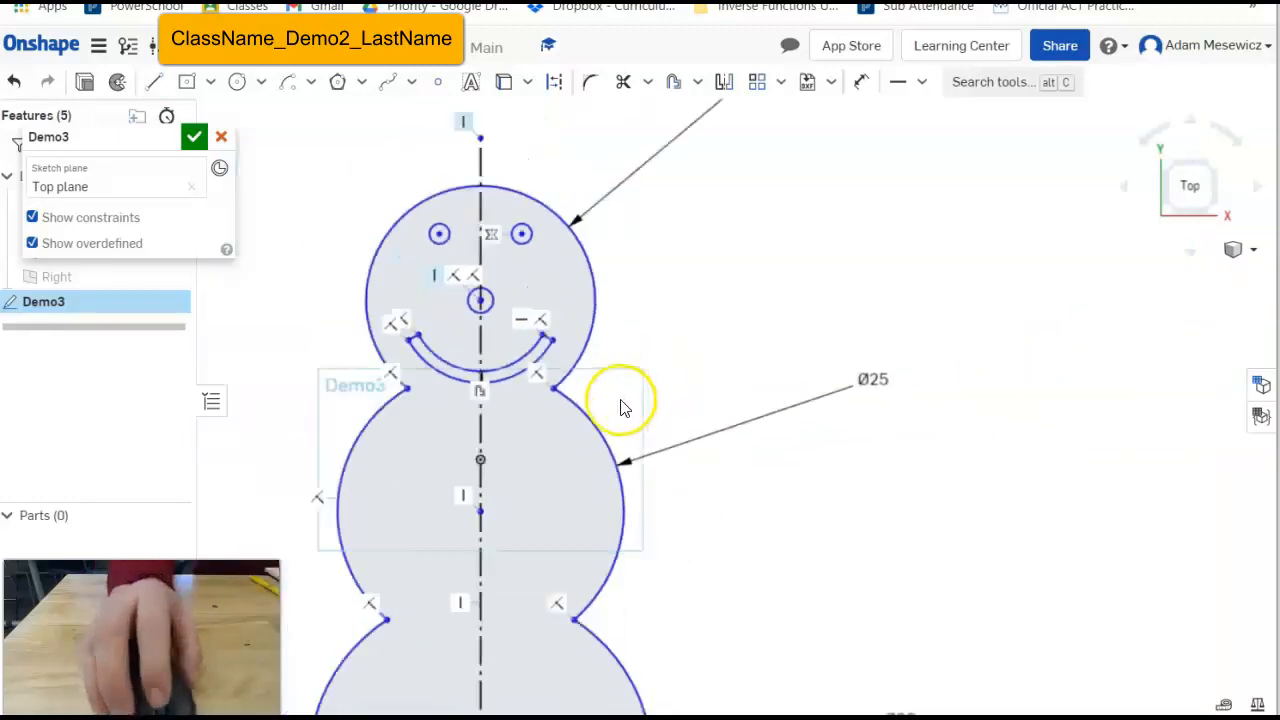
# Redraw the arm from the middle circle and add three short twig fingers at its end.
pyautogui.click(154, 84)
pyautogui.click(584, 405)
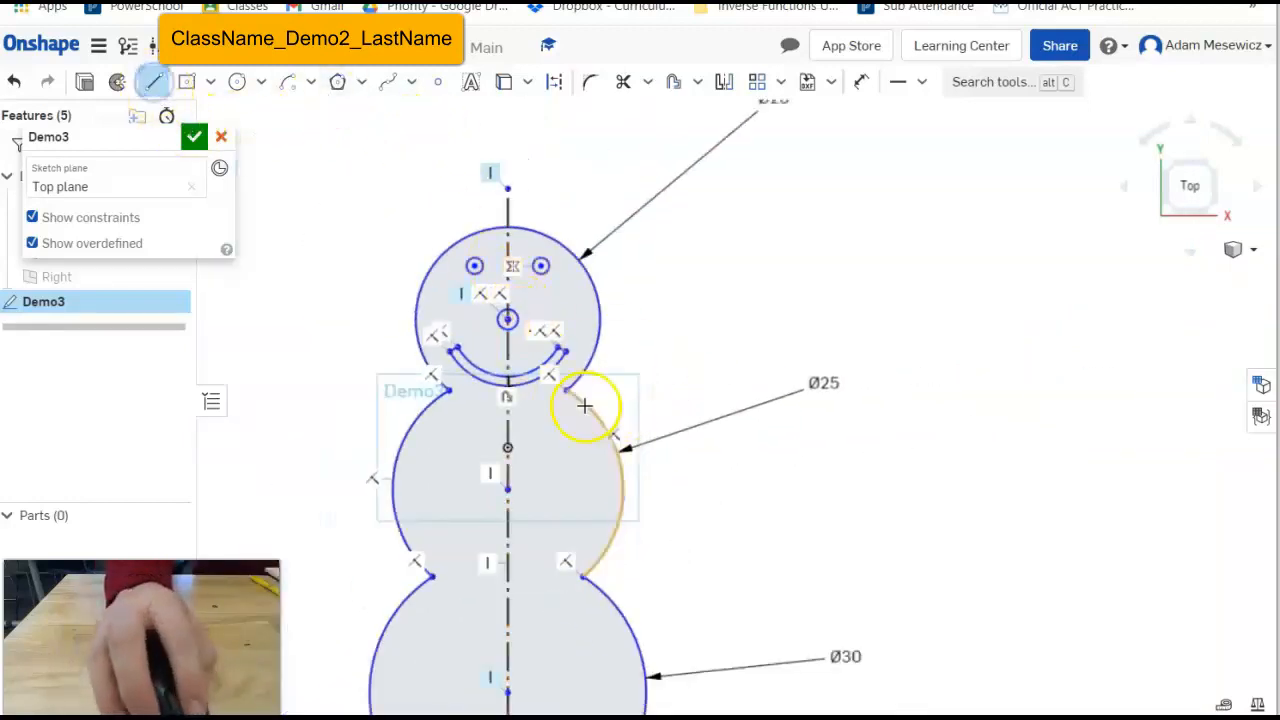
pyautogui.click(800, 333)
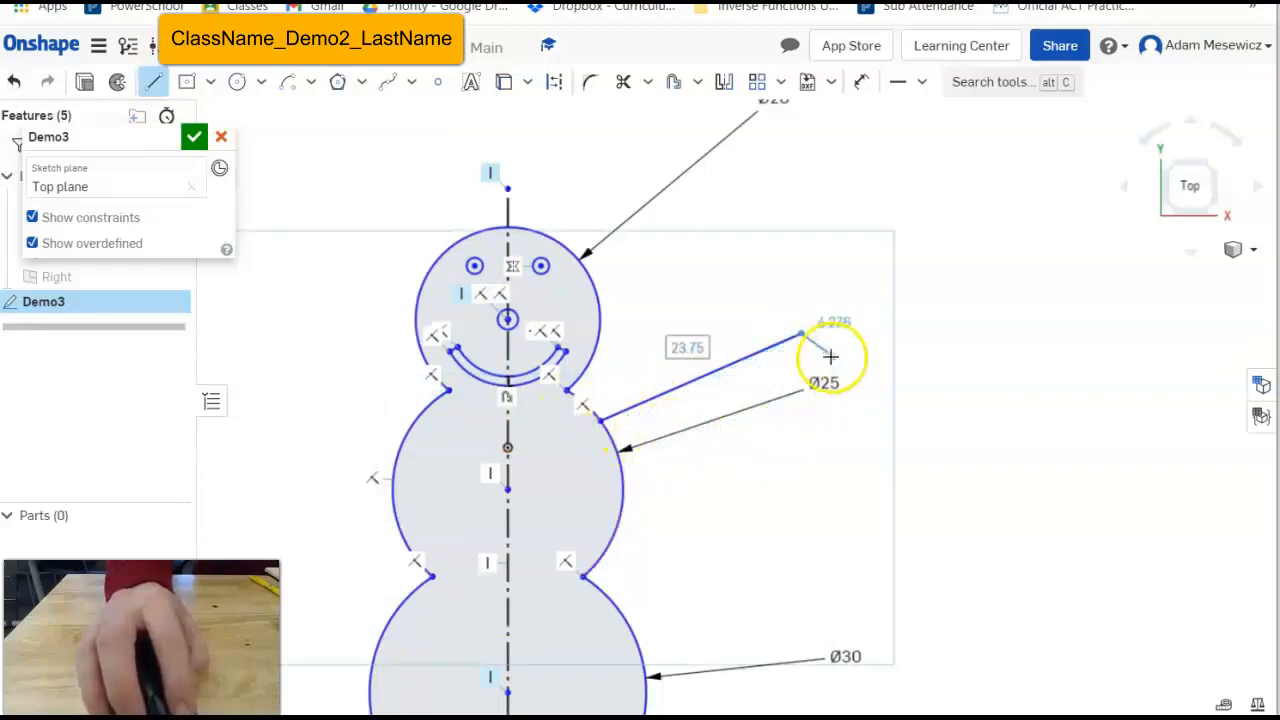
pyautogui.click(807, 287)
pyautogui.press('Escape')
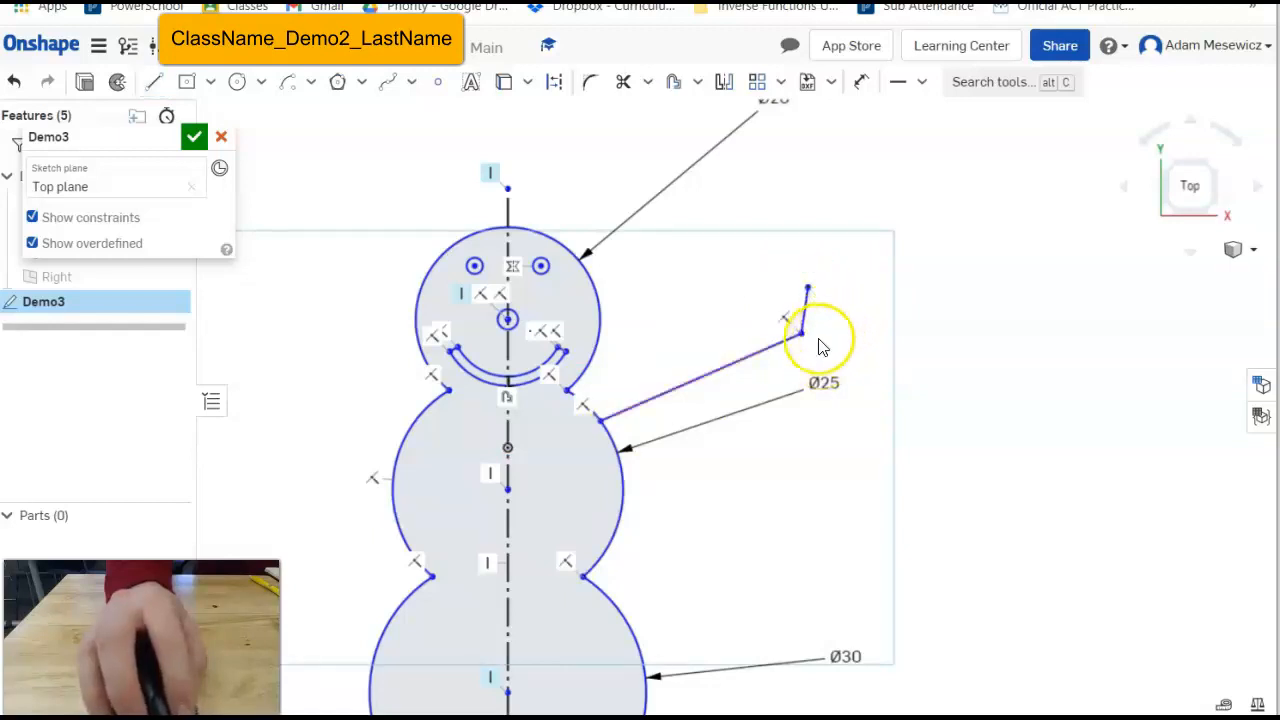
pyautogui.click(153, 82)
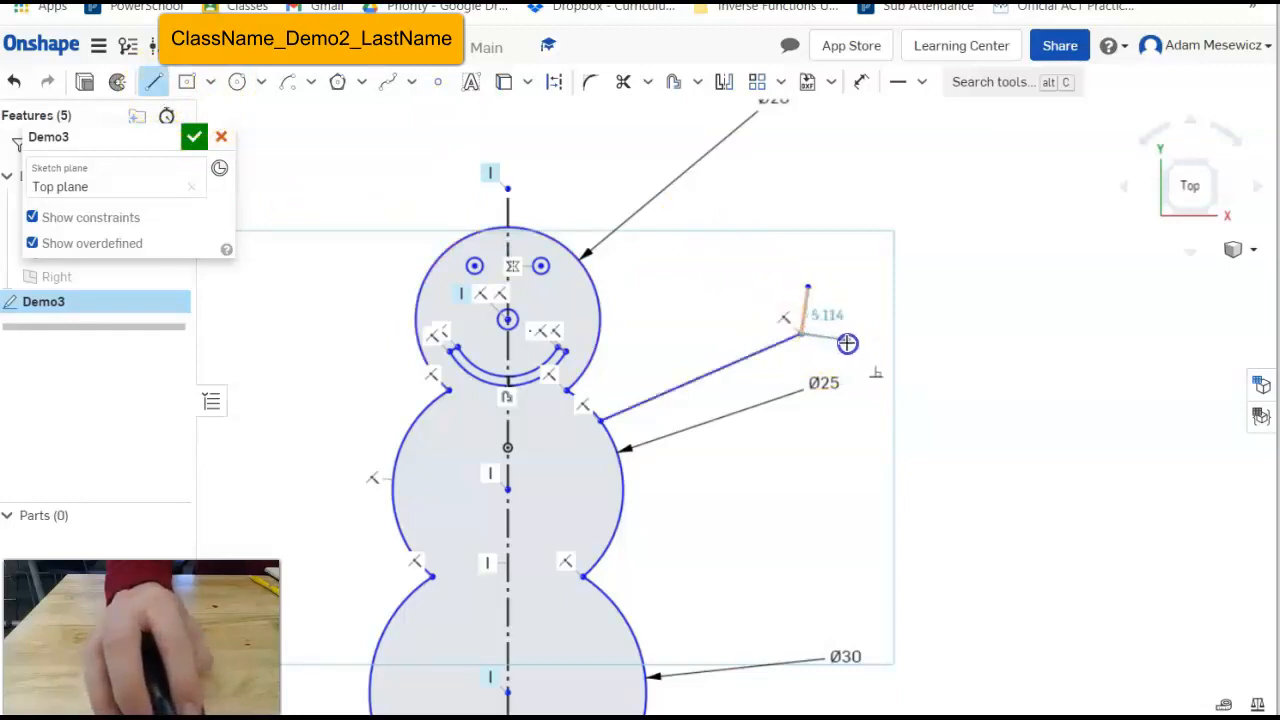
pyautogui.click(847, 343)
pyautogui.press('Escape')
pyautogui.click(150, 84)
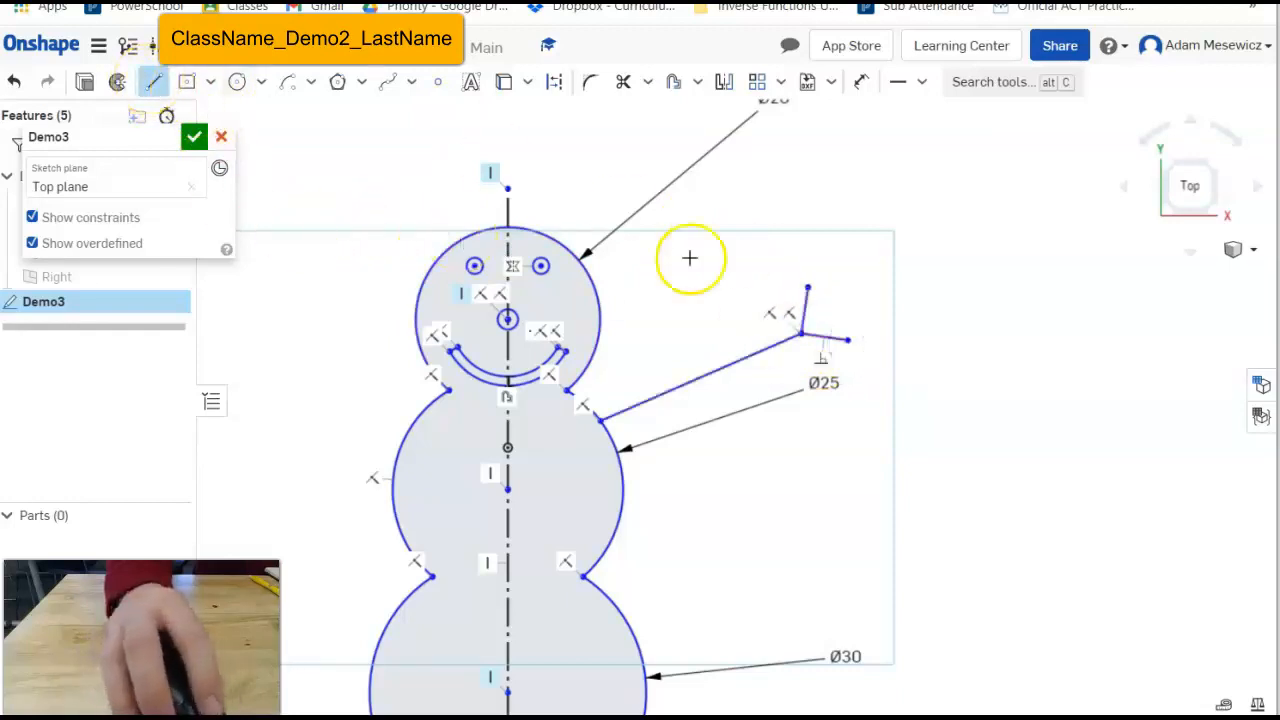
pyautogui.click(839, 310)
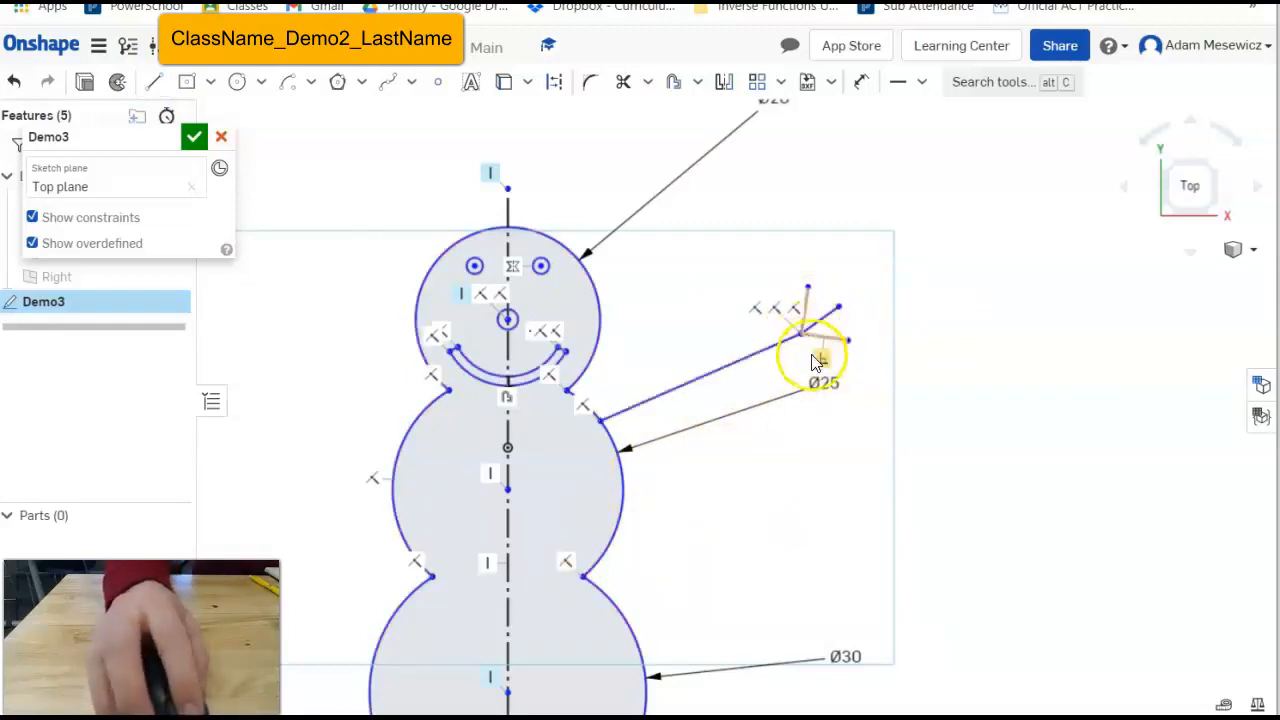
pyautogui.scroll(3, 820, 305)
pyautogui.scroll(2, 822, 310)
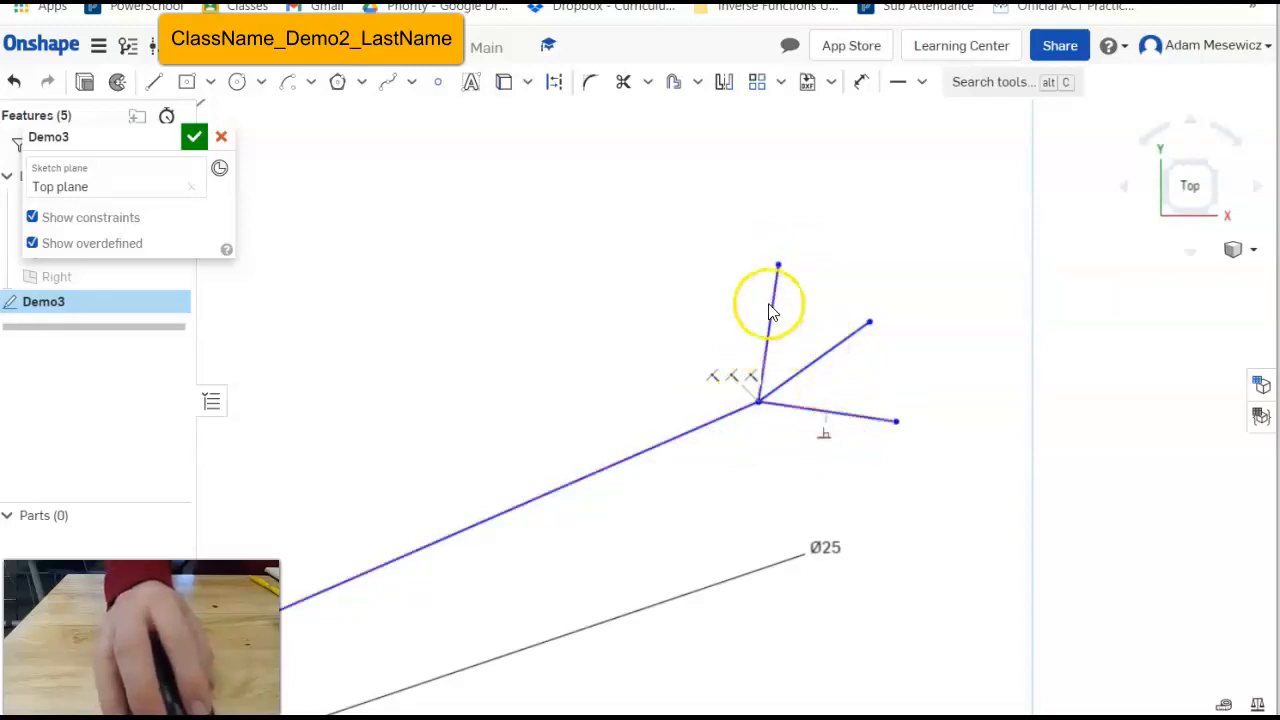
# Constrain the twig fingers equal in length, then drag them longer together.
pyautogui.click(921, 82)
pyautogui.click(940, 340)
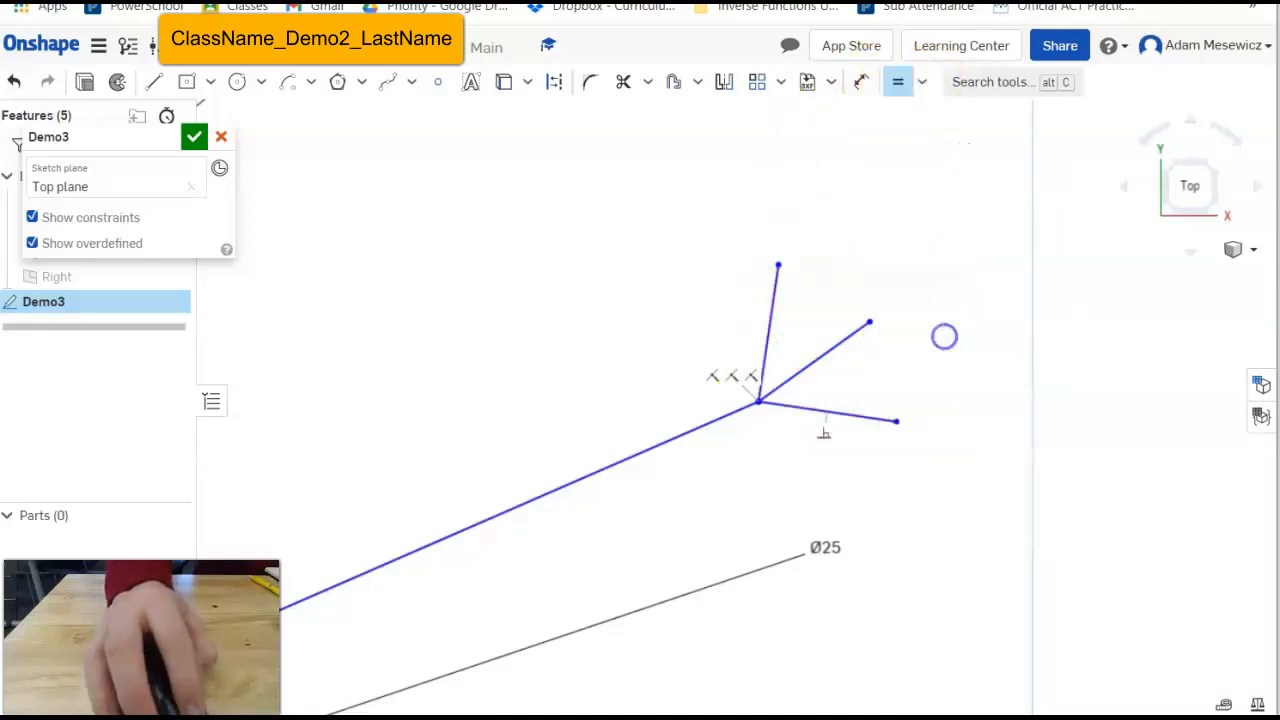
pyautogui.click(854, 417)
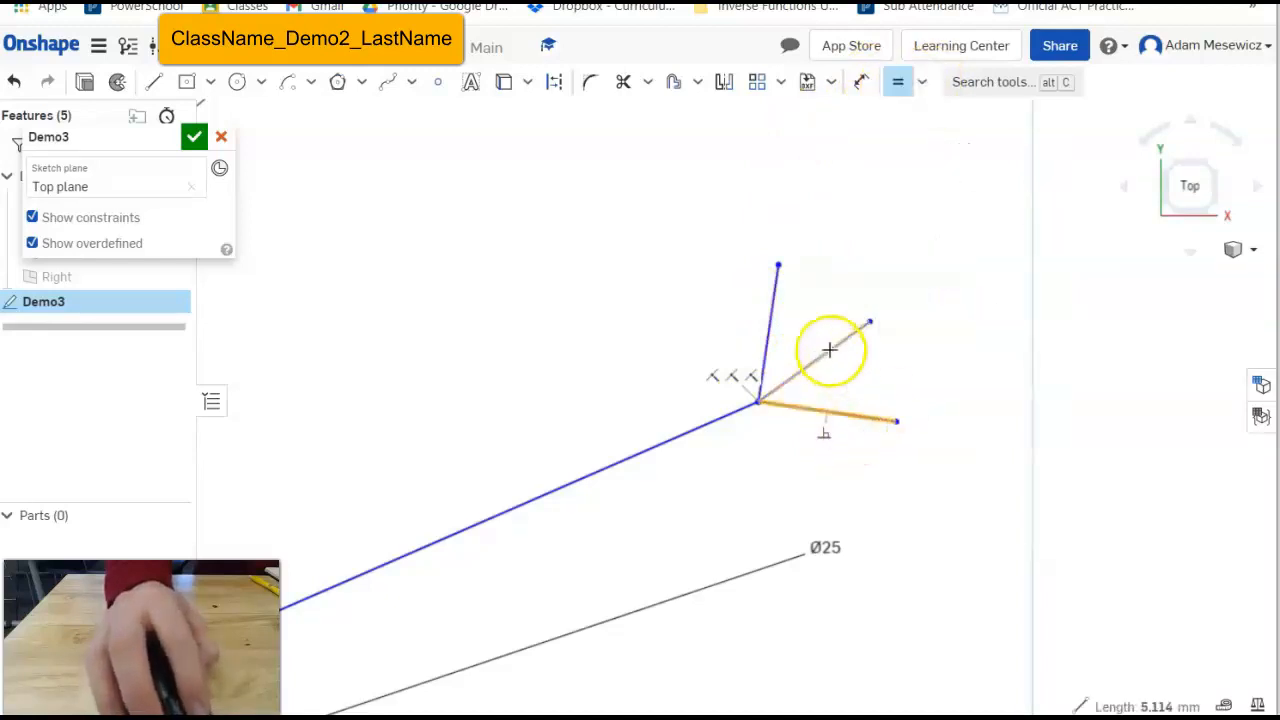
pyautogui.click(830, 349)
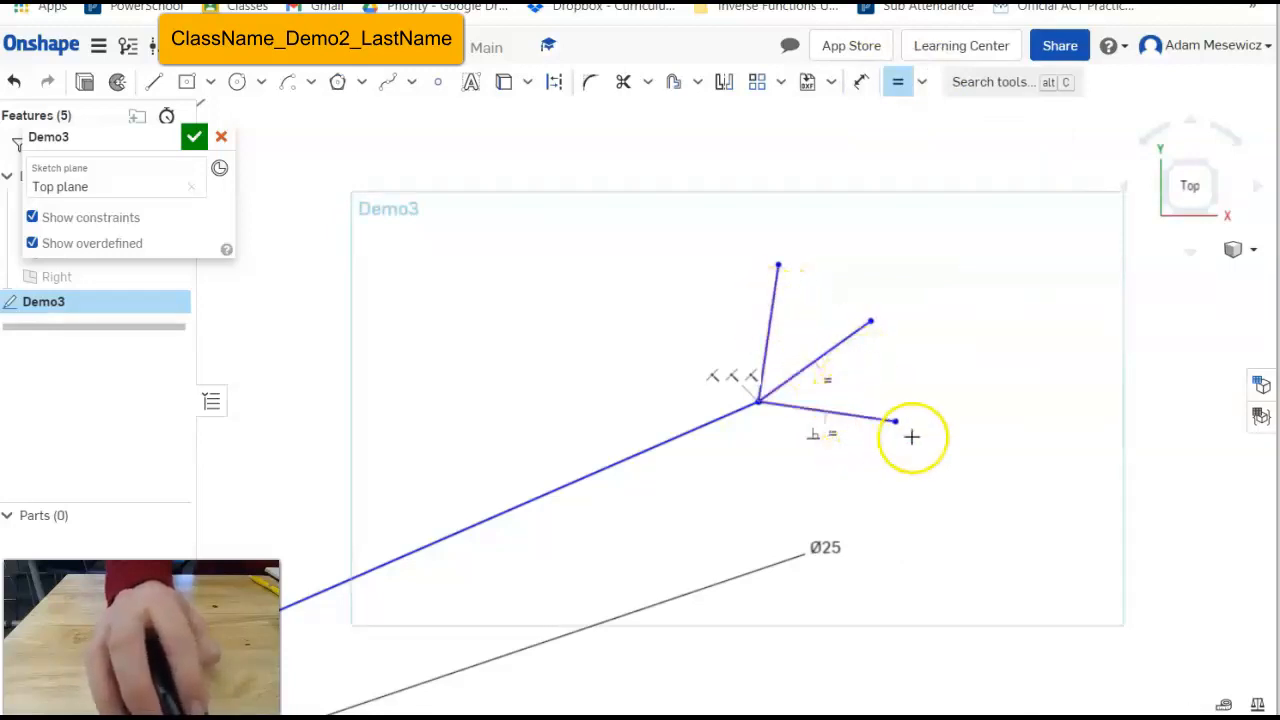
pyautogui.press('Escape')
pyautogui.moveTo(894, 423)
pyautogui.mouseDown()
pyautogui.moveTo(1023, 446)
pyautogui.moveTo(957, 463)
pyautogui.moveTo(1103, 491)
pyautogui.moveTo(1007, 487)
pyautogui.moveTo(977, 383)
pyautogui.moveTo(1000, 457)
pyautogui.moveTo(993, 427)
pyautogui.mouseUp()
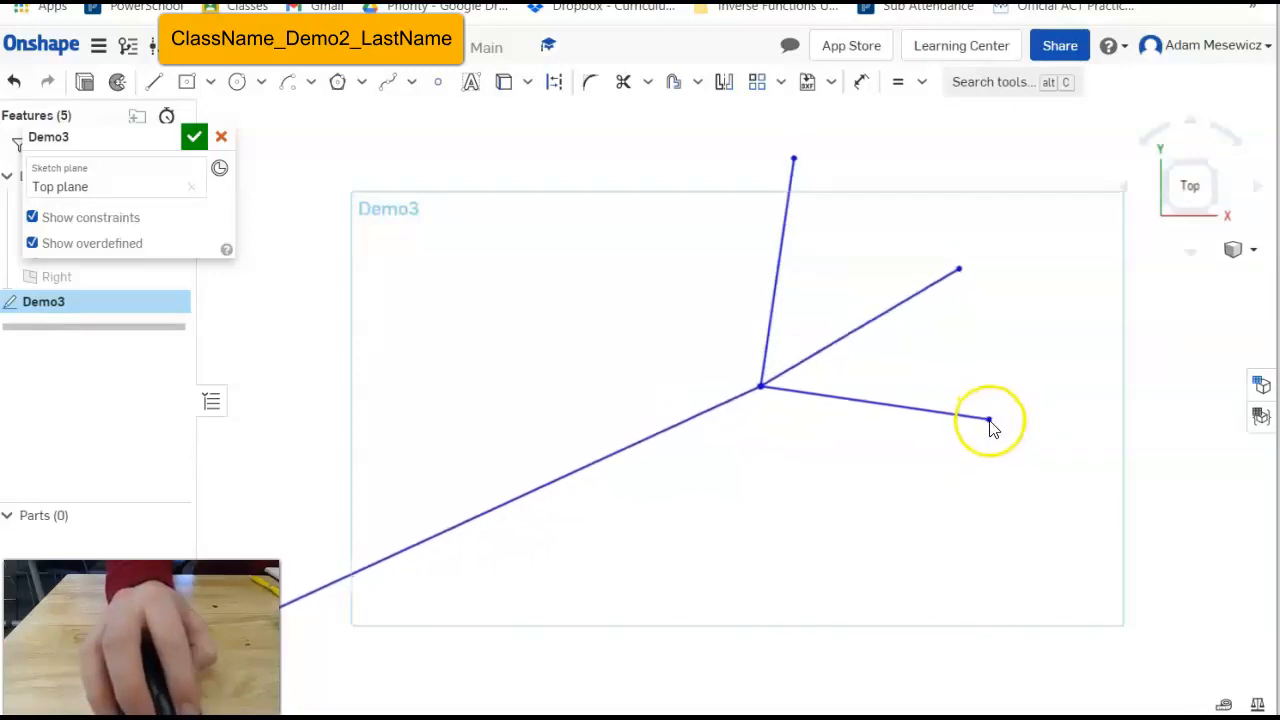
pyautogui.scroll(-9, 936, 430)
pyautogui.scroll(6, 723, 546)
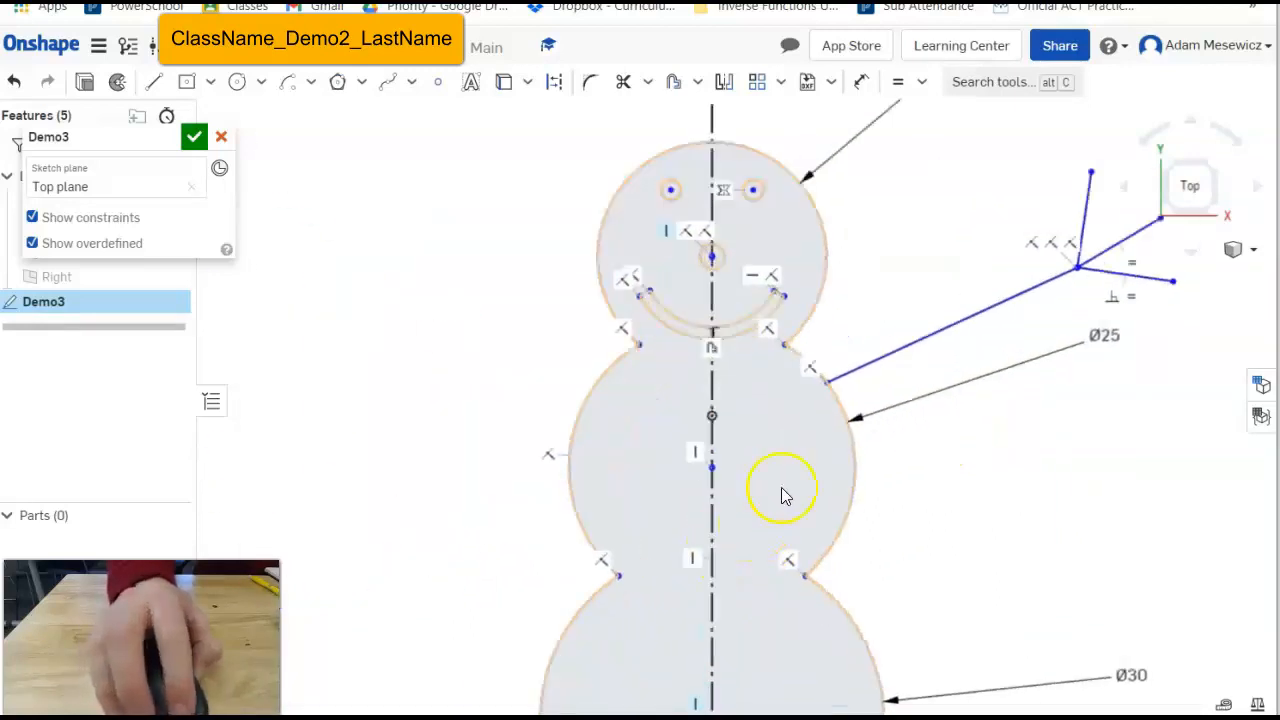
# Drag the hand junction and finger endpoints to move the hand and shorten the three twig fingers.
pyautogui.scroll(-3, 1130, 326)
pyautogui.moveTo(1117, 303); pyautogui.dragTo(1055, 335)
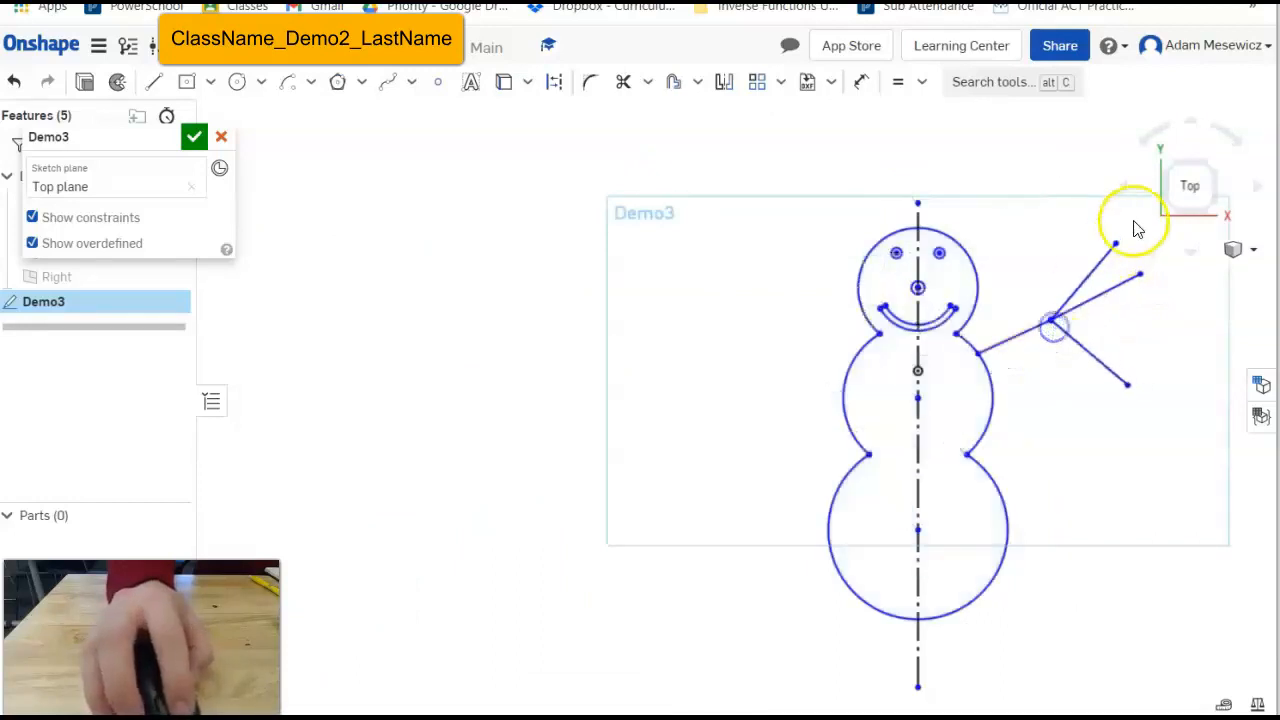
pyautogui.moveTo(1112, 249)
pyautogui.mouseDown()
pyautogui.moveTo(1077, 281)
pyautogui.moveTo(1066, 323)
pyautogui.moveTo(1051, 310)
pyautogui.moveTo(1051, 332)
pyautogui.moveTo(1097, 294)
pyautogui.moveTo(1066, 277)
pyautogui.moveTo(1083, 297)
pyautogui.moveTo(1073, 331)
pyautogui.moveTo(1074, 304)
pyautogui.moveTo(1099, 317)
pyautogui.moveTo(1030, 347)
pyautogui.moveTo(1088, 323)
pyautogui.moveTo(1086, 334)
pyautogui.moveTo(1094, 300)
pyautogui.moveTo(1077, 283)
pyautogui.mouseUp()
pyautogui.scroll(5, 1086, 362)
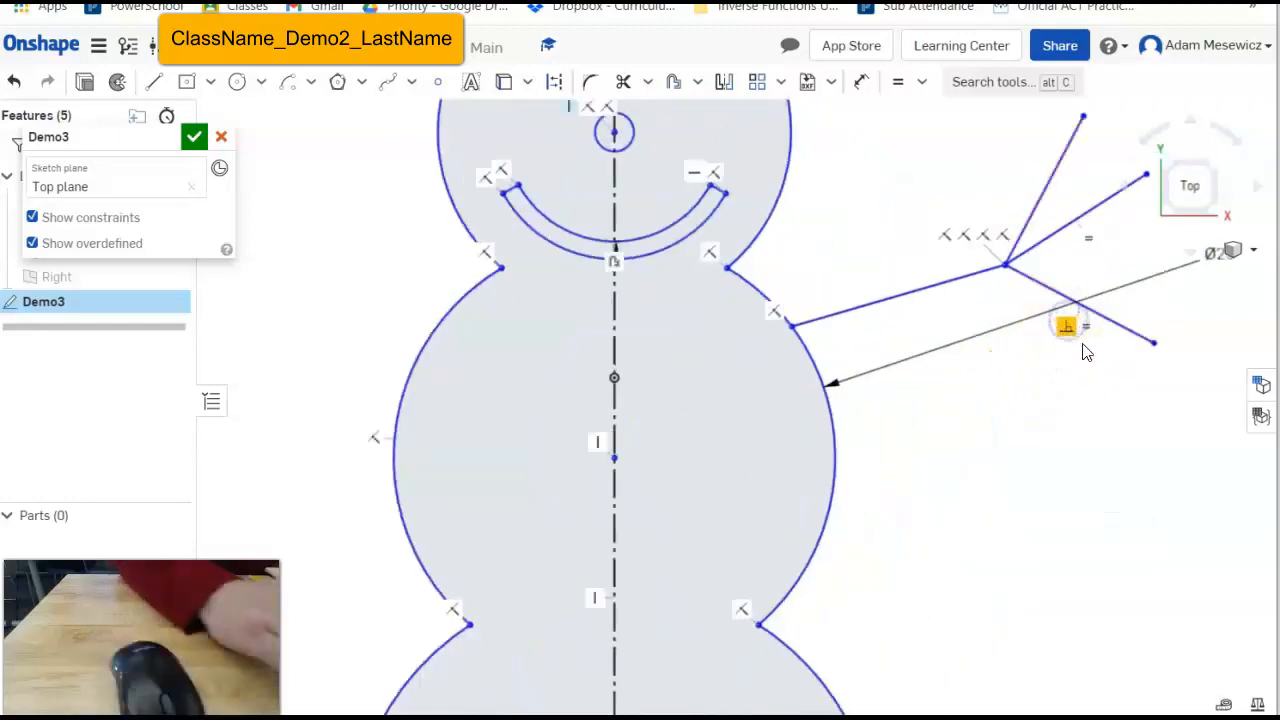
pyautogui.moveTo(1078, 342)
pyautogui.mouseDown()
pyautogui.moveTo(1109, 277)
pyautogui.moveTo(1118, 207)
pyautogui.moveTo(1143, 177)
pyautogui.moveTo(1176, 236)
pyautogui.moveTo(1162, 212)
pyautogui.mouseUp()
pyautogui.moveTo(1012, 277)
pyautogui.mouseDown()
pyautogui.moveTo(994, 294)
pyautogui.moveTo(1063, 252)
pyautogui.mouseUp()
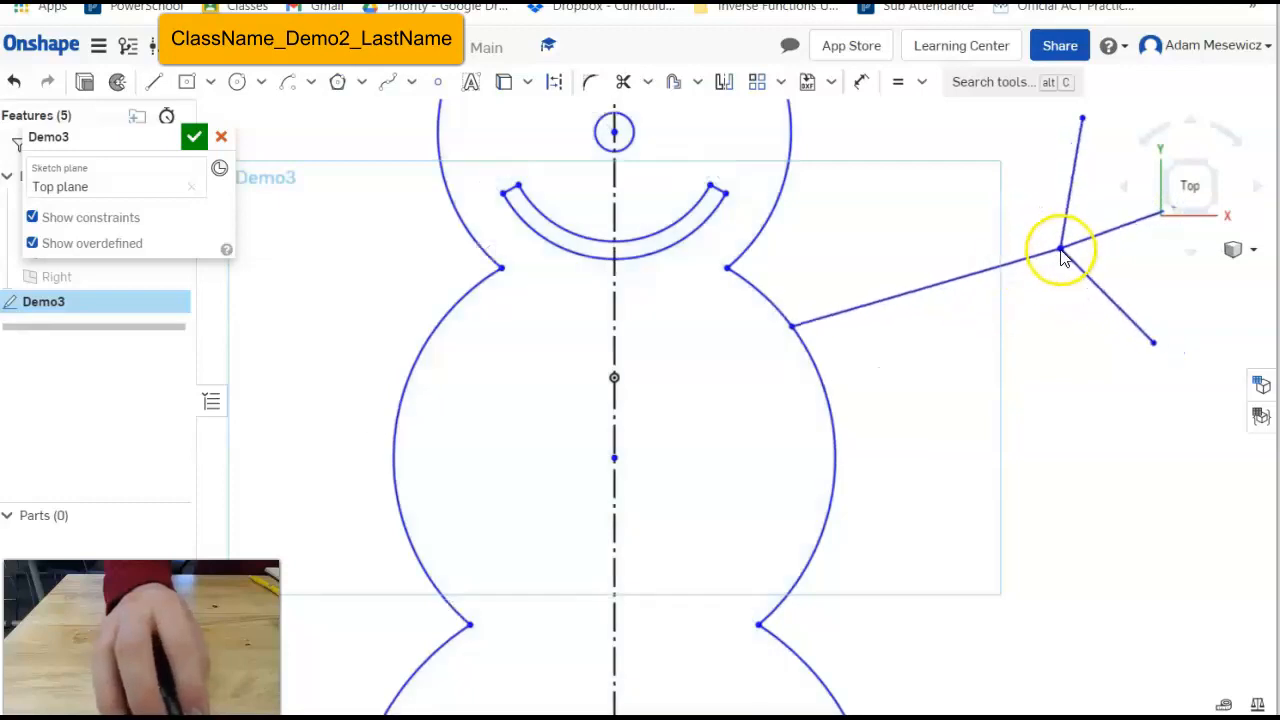
pyautogui.scroll(-6, 946, 380)
pyautogui.scroll(3, 867, 439)
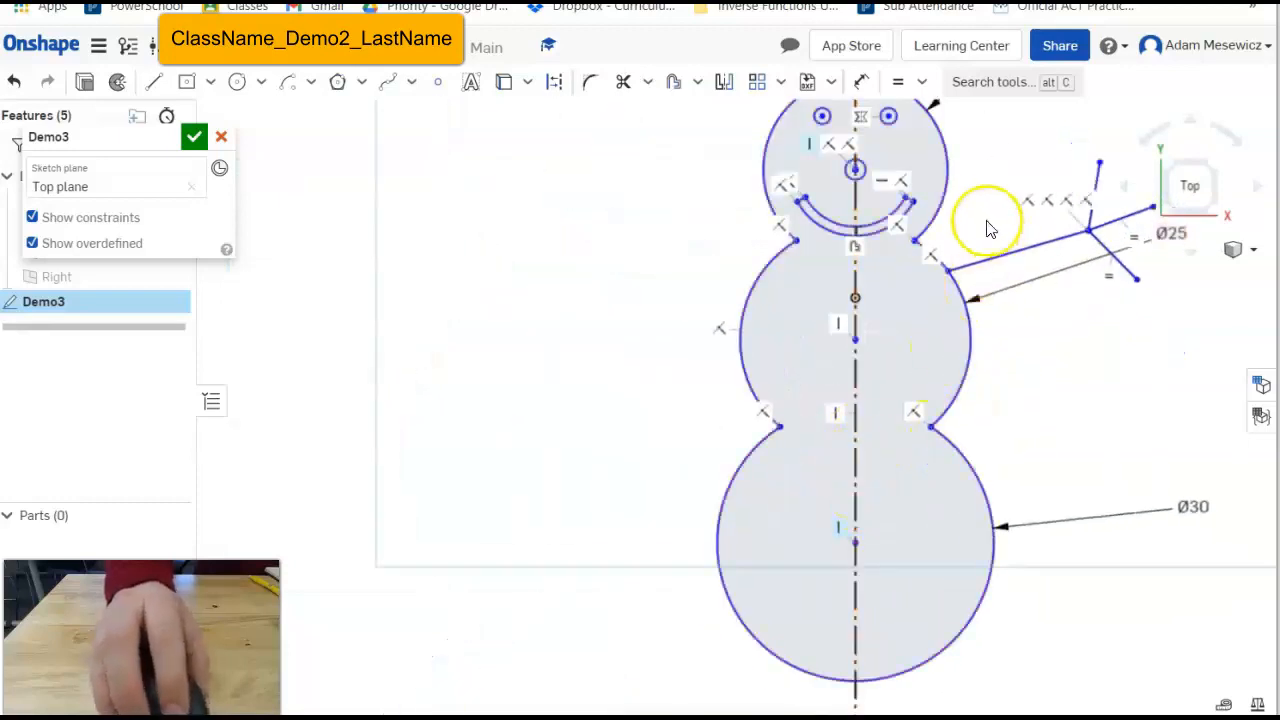
pyautogui.scroll(-3, 960, 225)
pyautogui.scroll(3, 1010, 160)
pyautogui.scroll(-2, 990, 185)
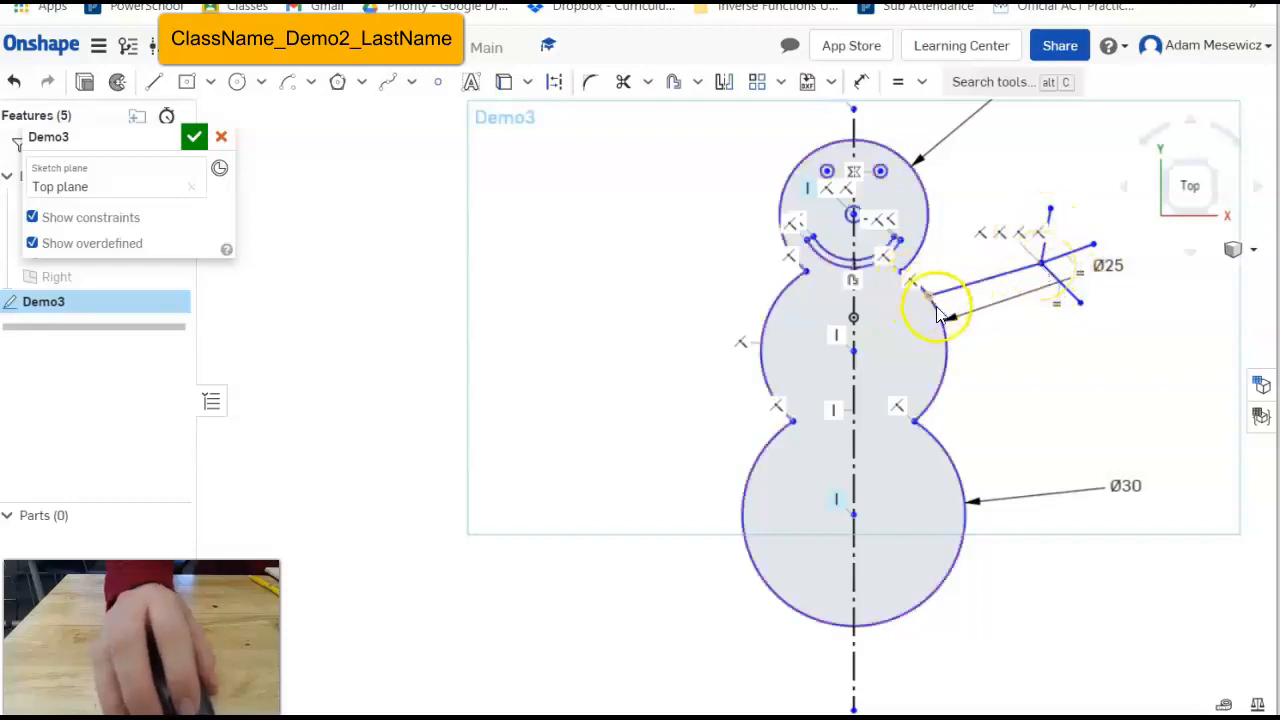
# Turn off Show constraints so the constraint icons are hidden.
pyautogui.click(33, 218)
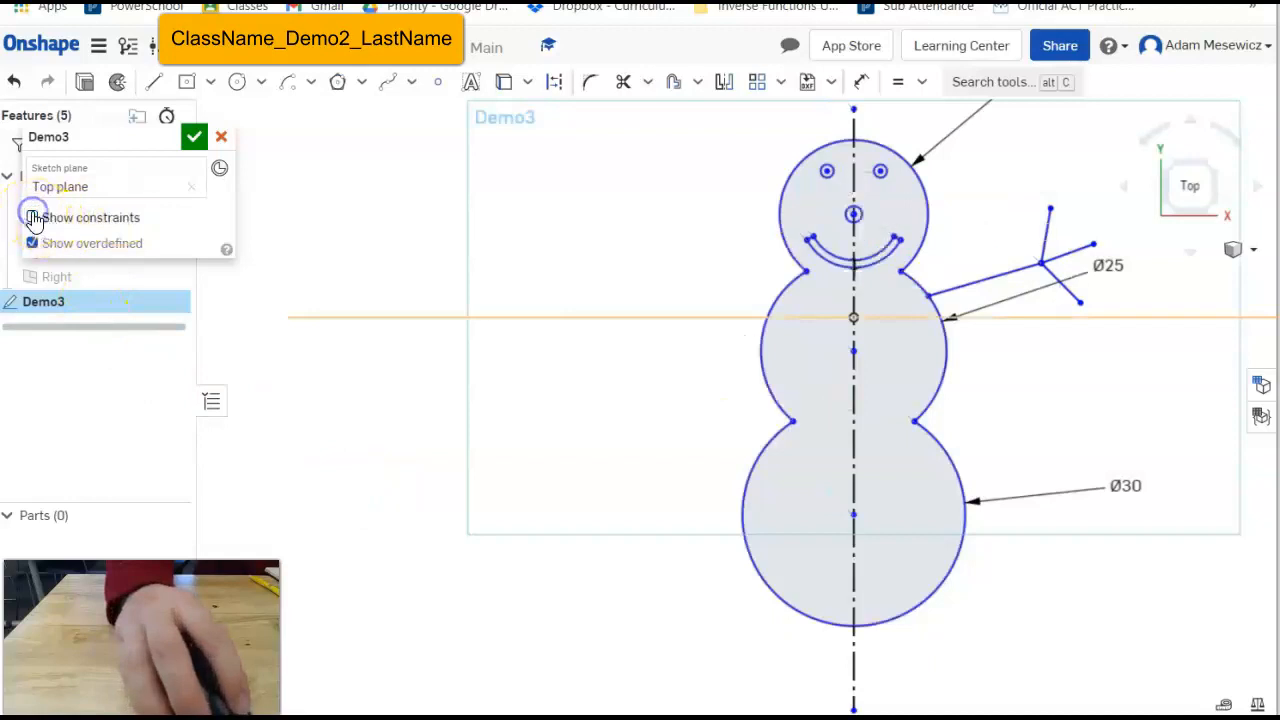
pyautogui.click(33, 218)
pyautogui.click(33, 218)
pyautogui.click(33, 218)
pyautogui.click(33, 218)
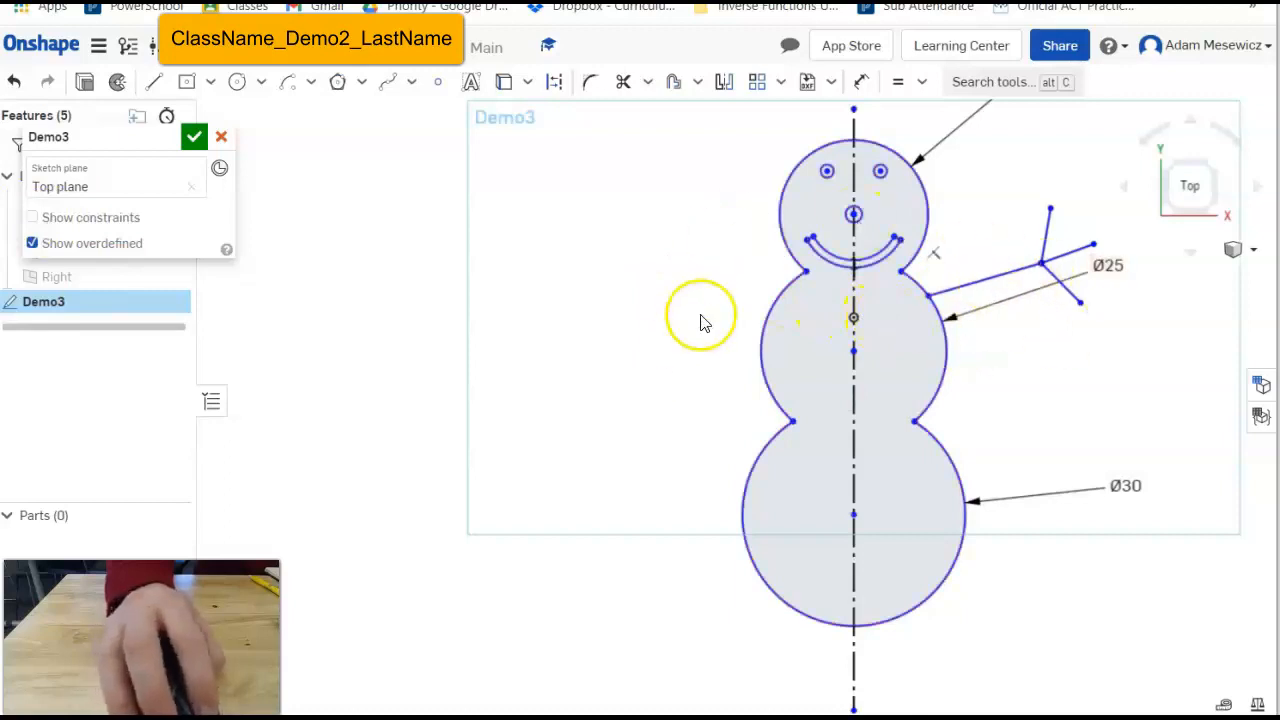
# Mirror the stick arm and twig fingers across the vertical centerline onto the left side.
pyautogui.click(722, 84)
pyautogui.click(854, 303)
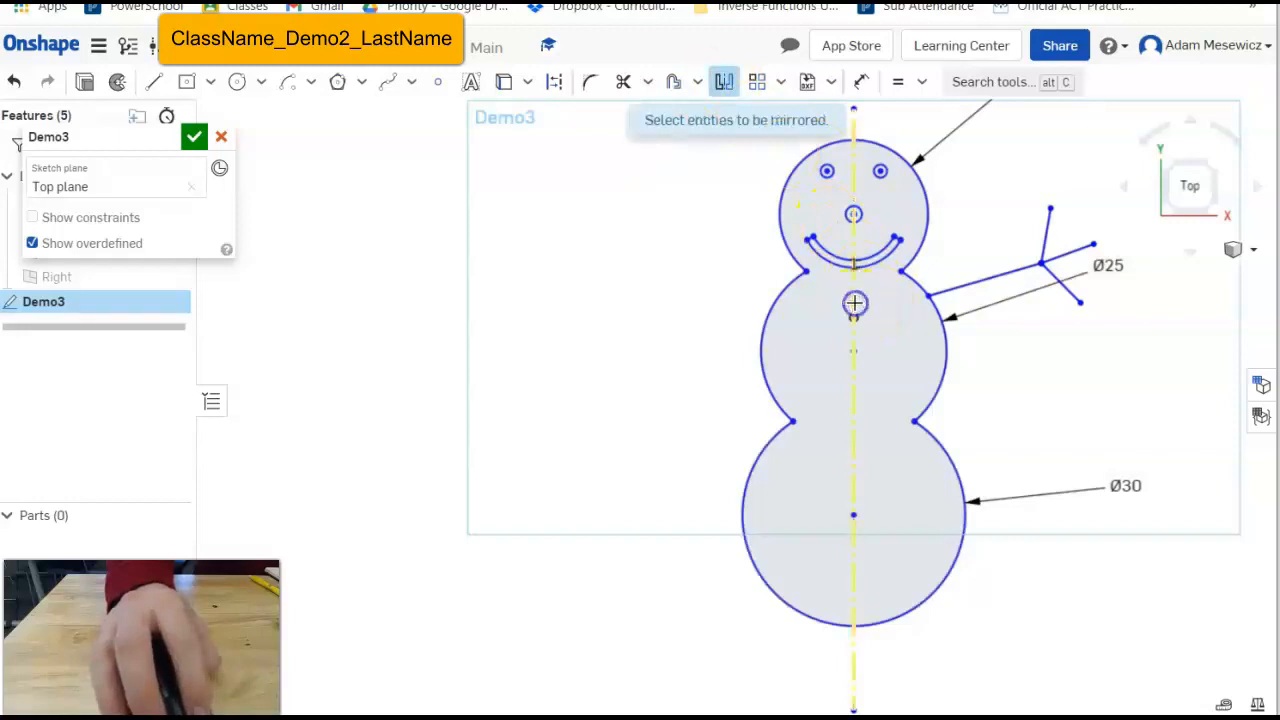
pyautogui.click(1060, 247)
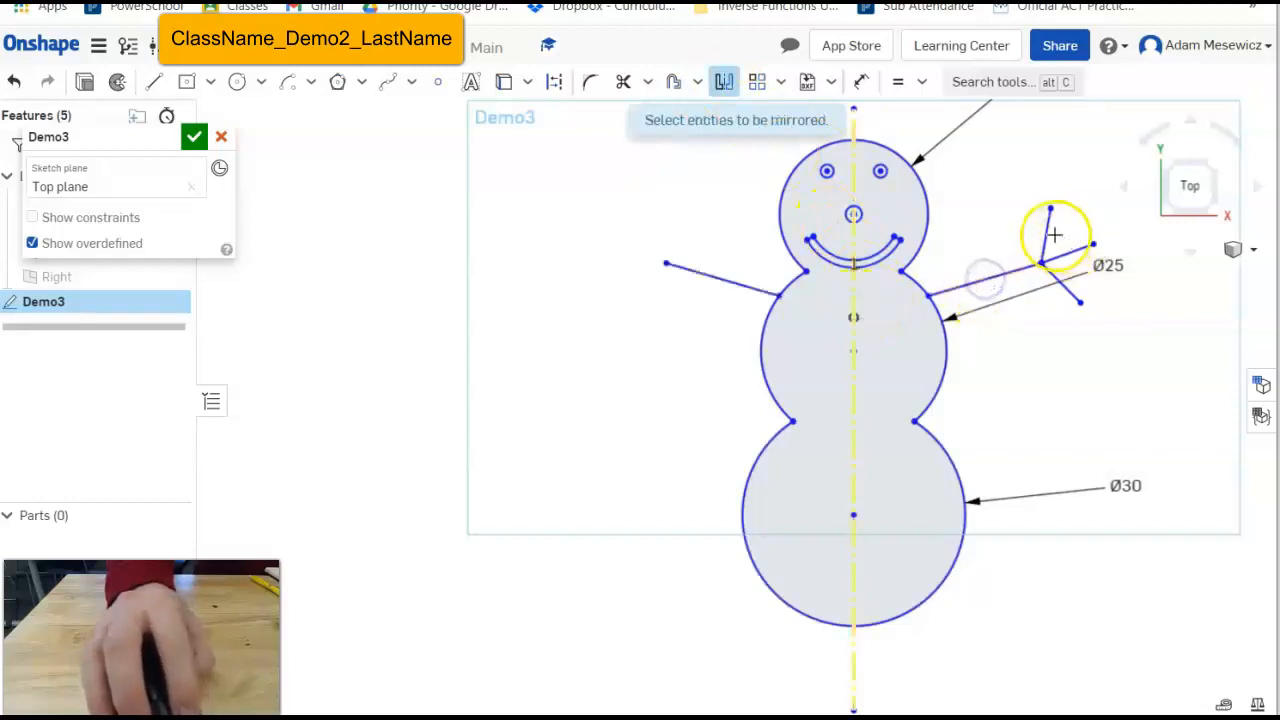
pyautogui.click(1047, 232)
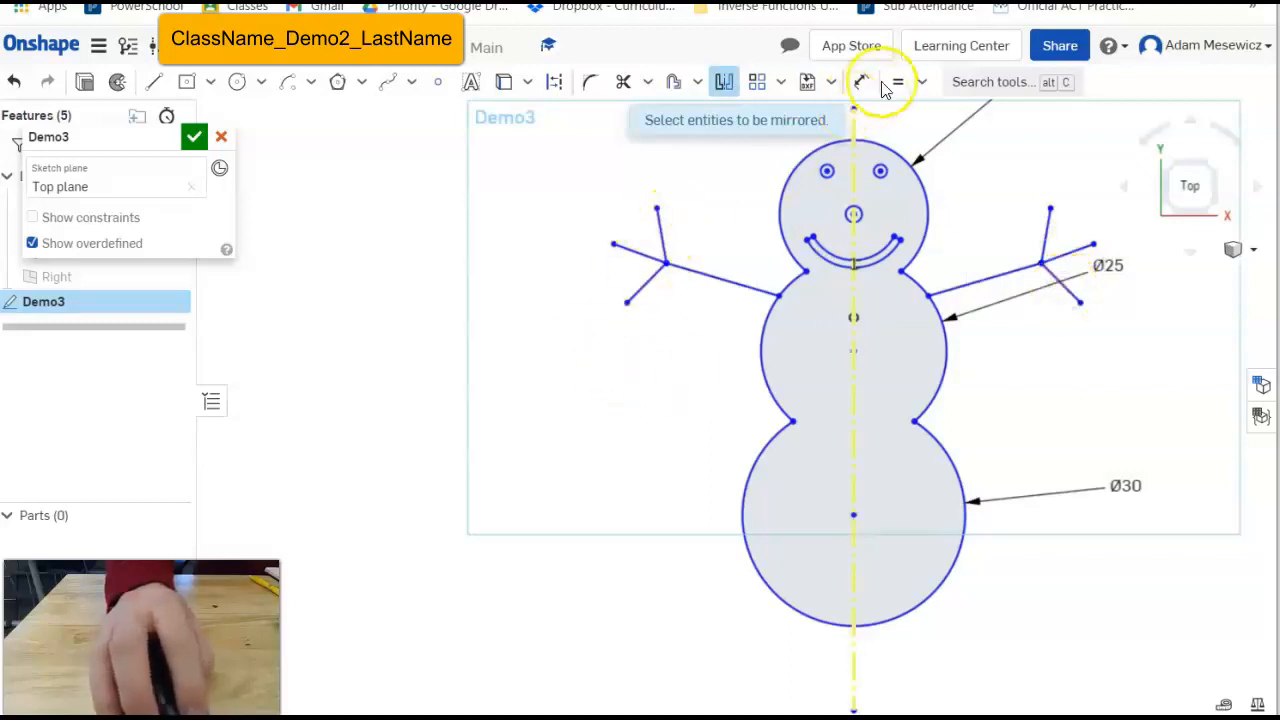
pyautogui.press('Escape')
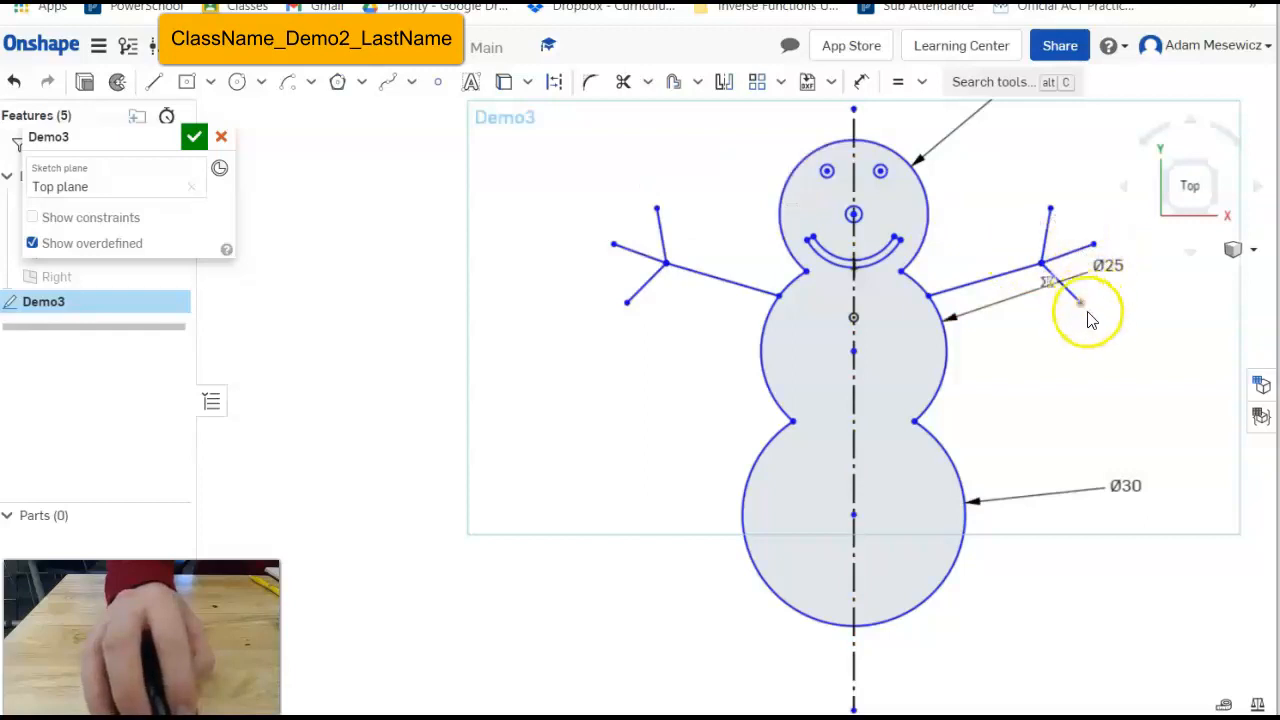
# Undo a distorting drag, delete a symmetry constraint, and adjust the right hand's finger tip.
pyautogui.moveTo(1078, 310); pyautogui.dragTo(1083, 323)
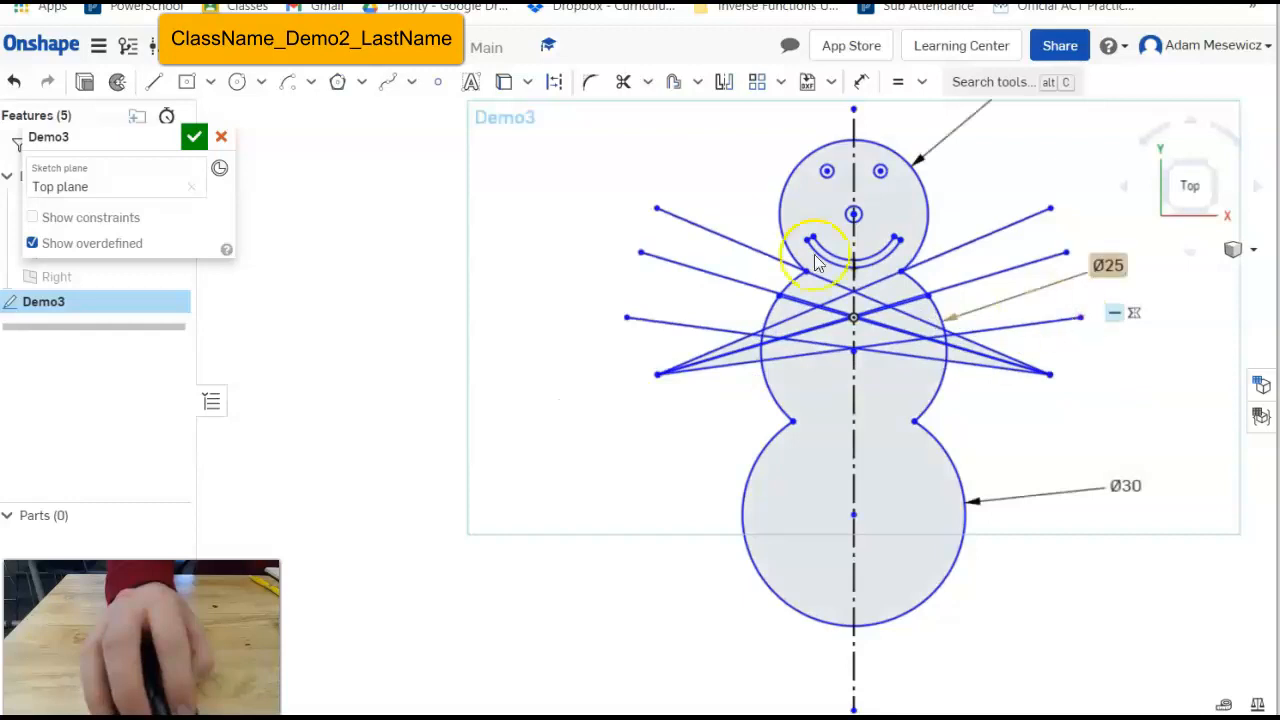
pyautogui.click(15, 83)
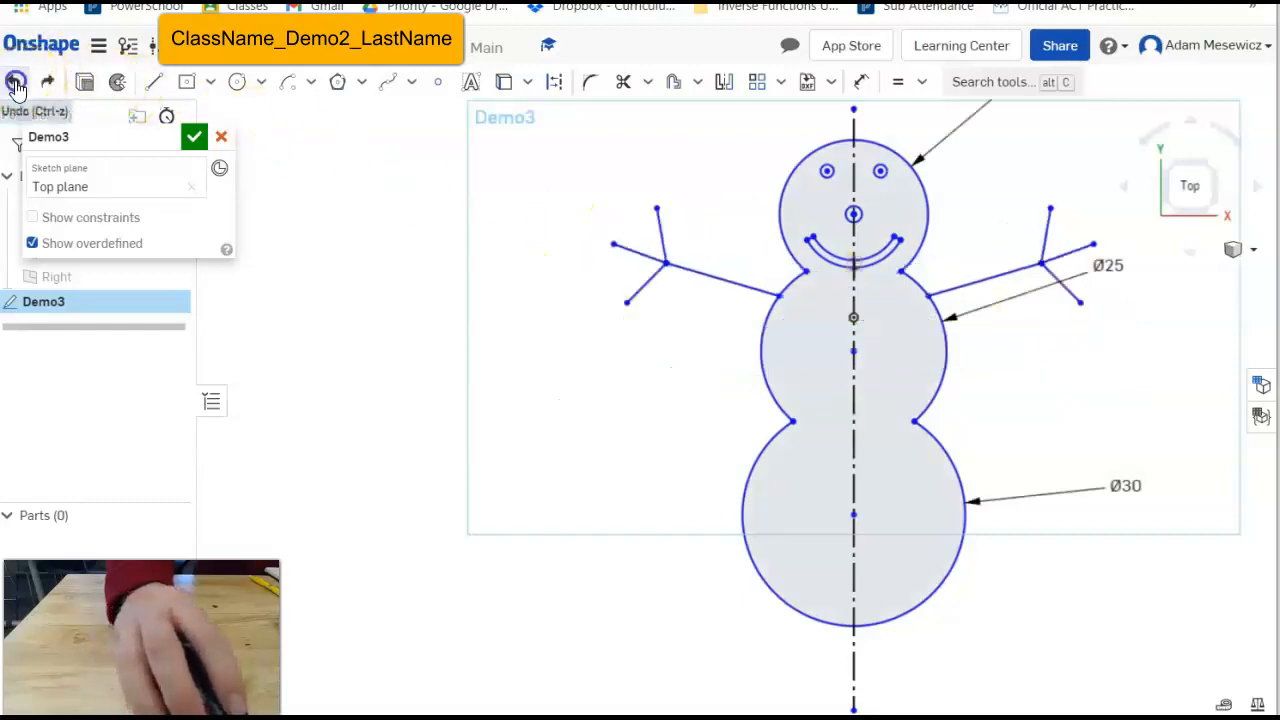
pyautogui.moveTo(1043, 265)
pyautogui.mouseDown()
pyautogui.moveTo(1100, 247)
pyautogui.moveTo(1060, 254)
pyautogui.moveTo(1043, 277)
pyautogui.moveTo(1072, 268)
pyautogui.moveTo(1040, 278)
pyautogui.moveTo(1040, 265)
pyautogui.mouseUp()
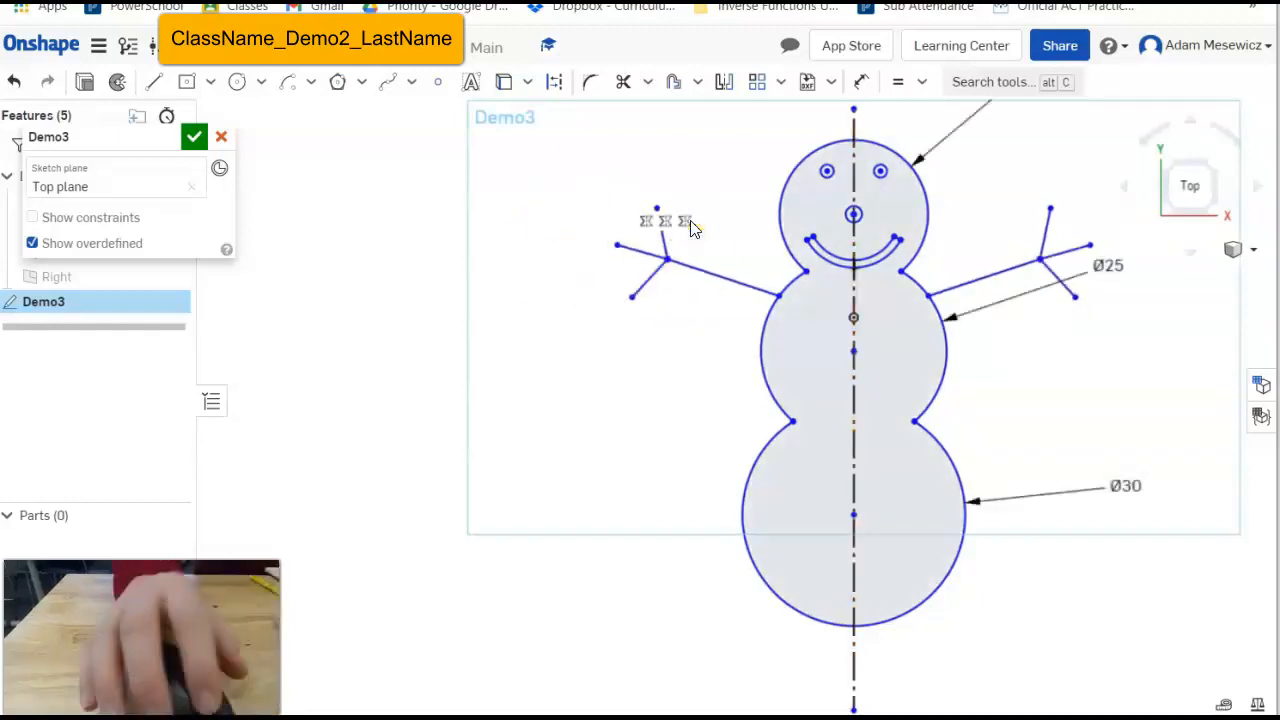
pyautogui.press('Delete')
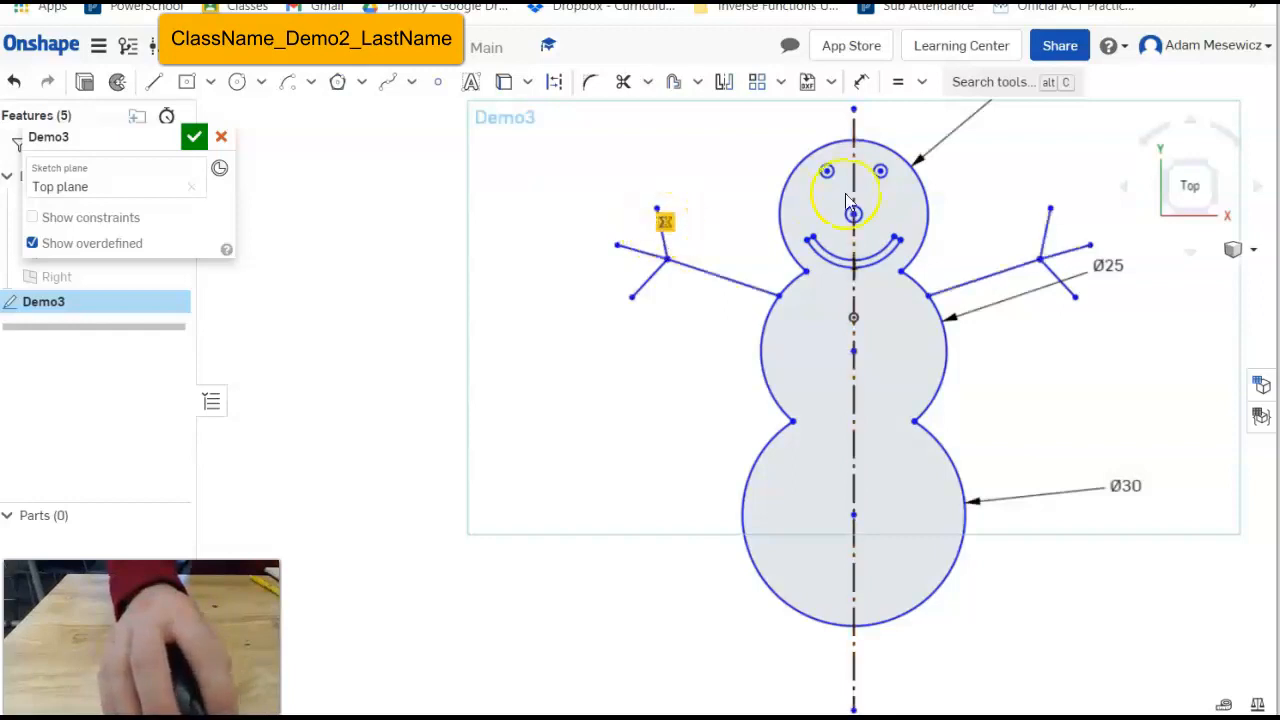
pyautogui.moveTo(1050, 218); pyautogui.dragTo(1030, 205)
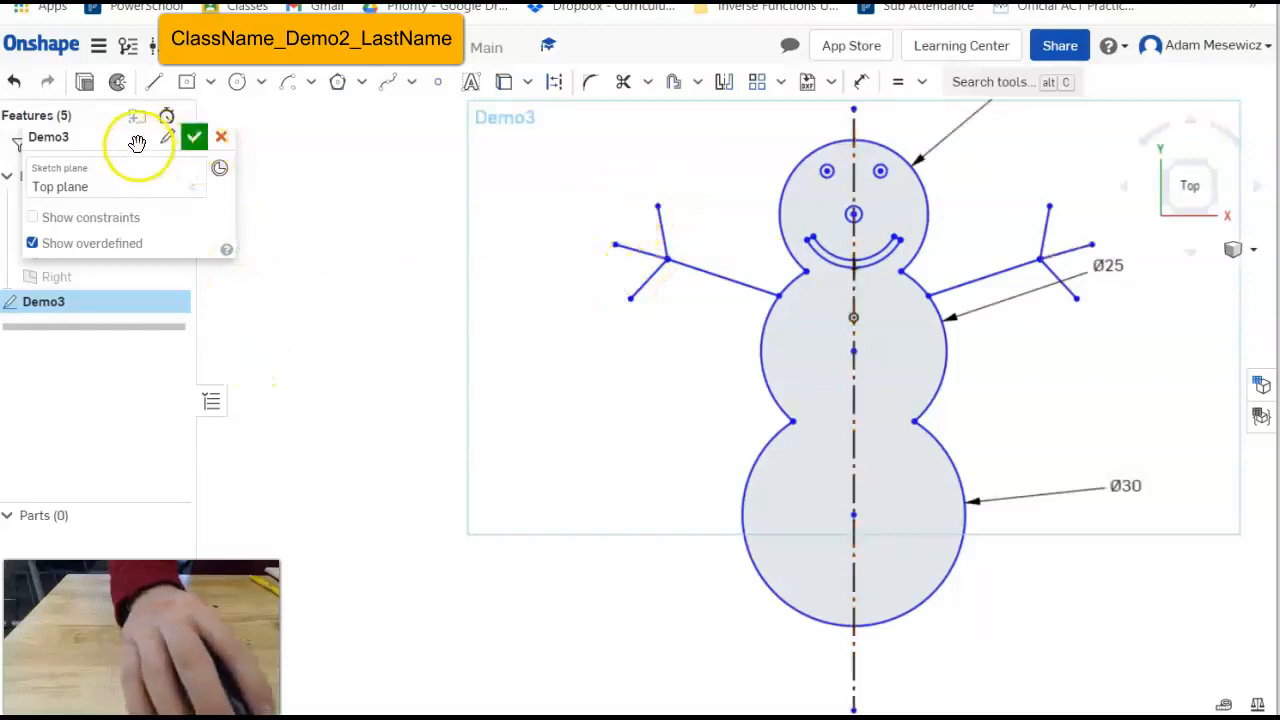
# Show constraints again and drag the left hand's finger tips into their own shape.
pyautogui.click(33, 218)
pyautogui.moveTo(651, 219)
pyautogui.mouseDown()
pyautogui.moveTo(643, 228)
pyautogui.moveTo(663, 210)
pyautogui.mouseUp()
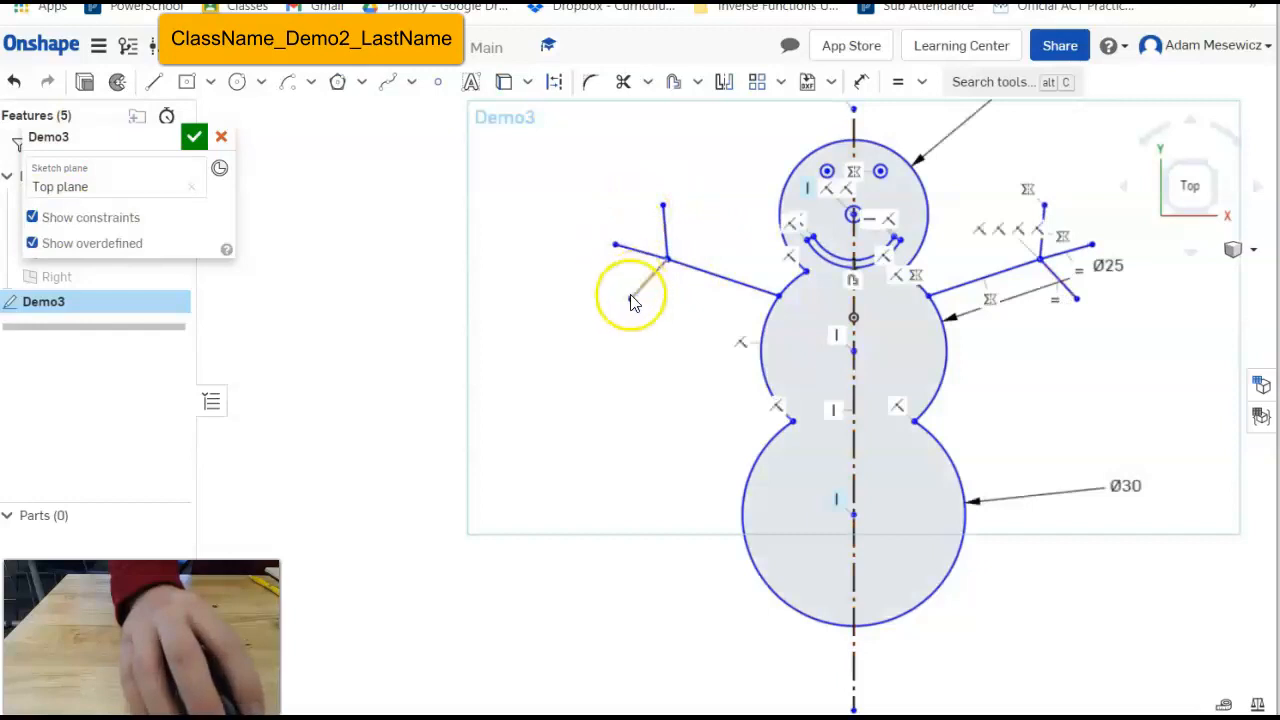
pyautogui.moveTo(620, 287); pyautogui.dragTo(628, 263)
pyautogui.moveTo(633, 311)
pyautogui.mouseDown()
pyautogui.moveTo(638, 253)
pyautogui.moveTo(613, 337)
pyautogui.moveTo(682, 278)
pyautogui.moveTo(693, 194)
pyautogui.moveTo(655, 192)
pyautogui.moveTo(588, 242)
pyautogui.moveTo(589, 278)
pyautogui.moveTo(660, 239)
pyautogui.moveTo(626, 295)
pyautogui.mouseUp()
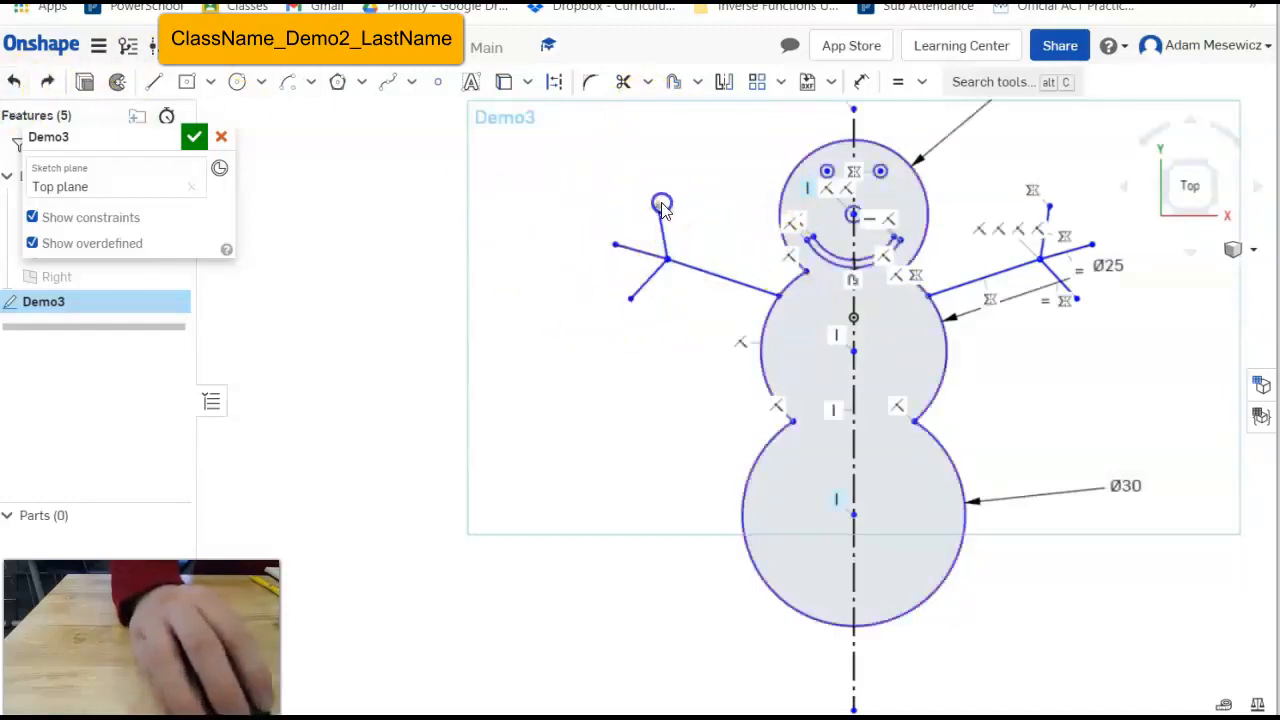
pyautogui.moveTo(651, 205); pyautogui.dragTo(643, 207)
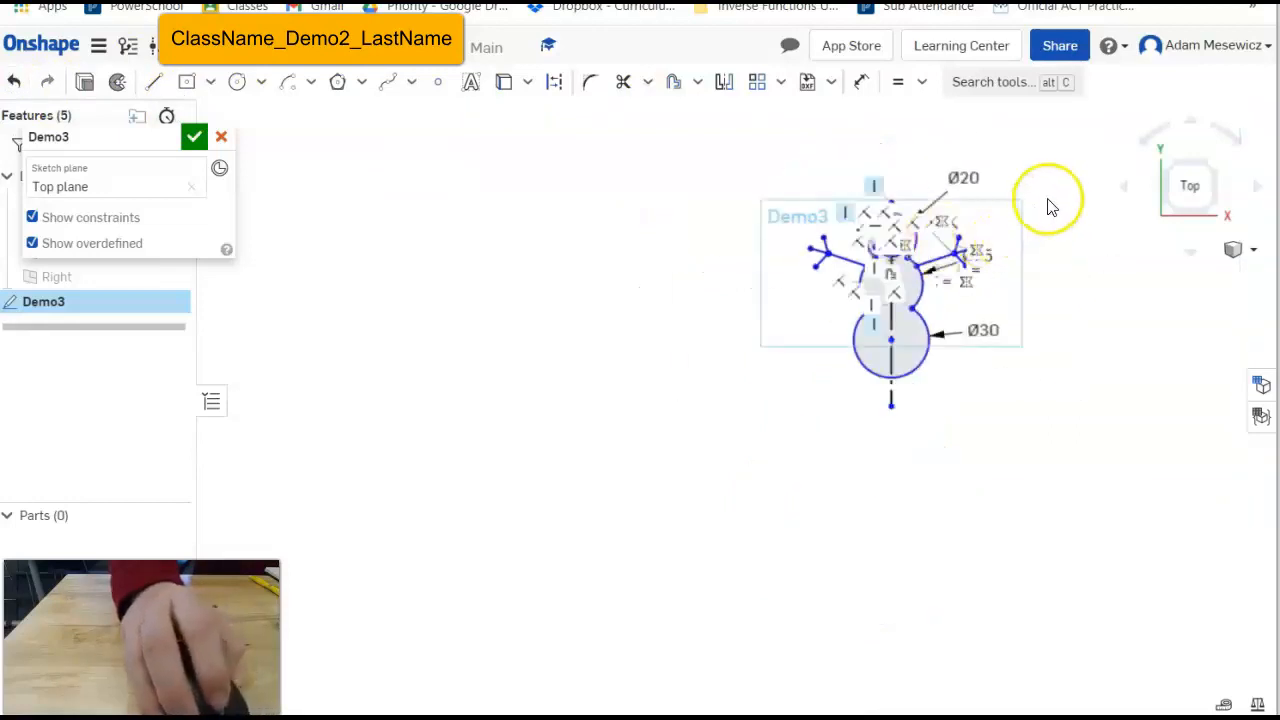
pyautogui.scroll(3, 1046, 206)
pyautogui.scroll(1, 750, 322)
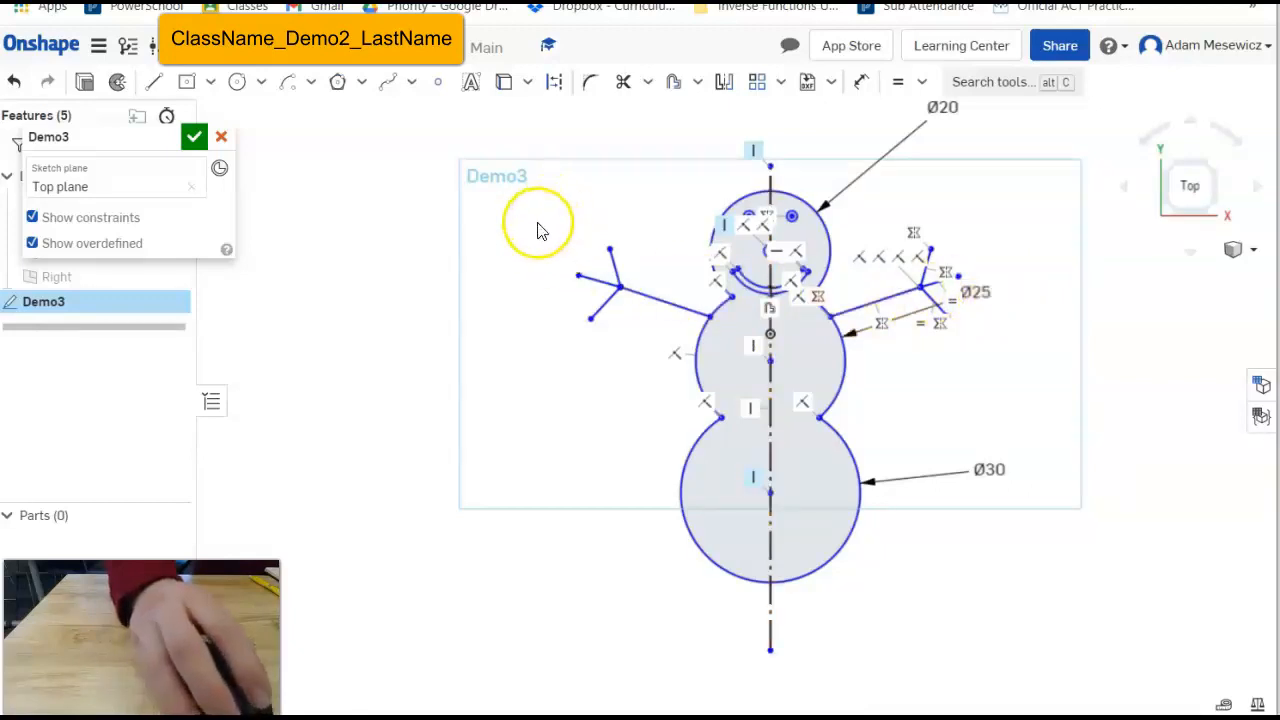
# Accept the Demo3 sketch, orbit to a 3D view, and bring up the document's share settings.
pyautogui.click(194, 140)
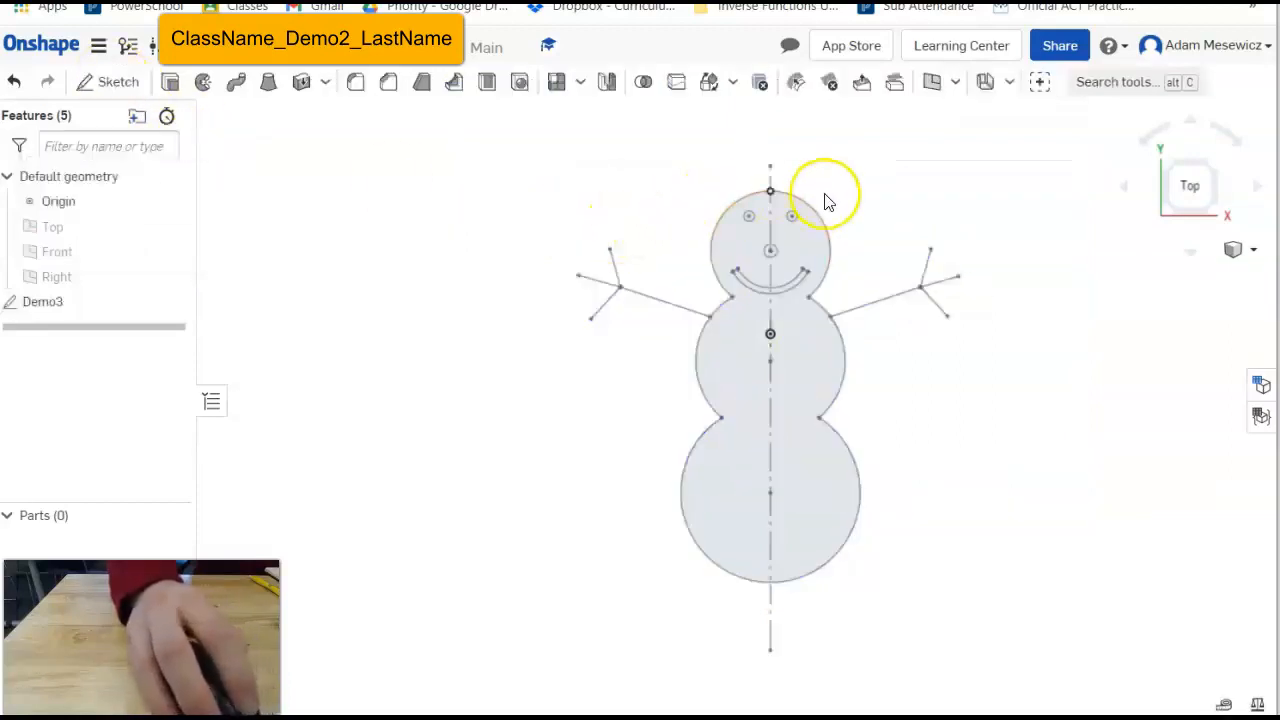
pyautogui.moveTo(812, 180)
pyautogui.mouseDown(button='right')
pyautogui.moveTo(917, 211)
pyautogui.moveTo(994, 260)
pyautogui.moveTo(866, 357)
pyautogui.moveTo(985, 428)
pyautogui.moveTo(1051, 320)
pyautogui.moveTo(1103, 297)
pyautogui.moveTo(1015, 410)
pyautogui.mouseUp(button='right')
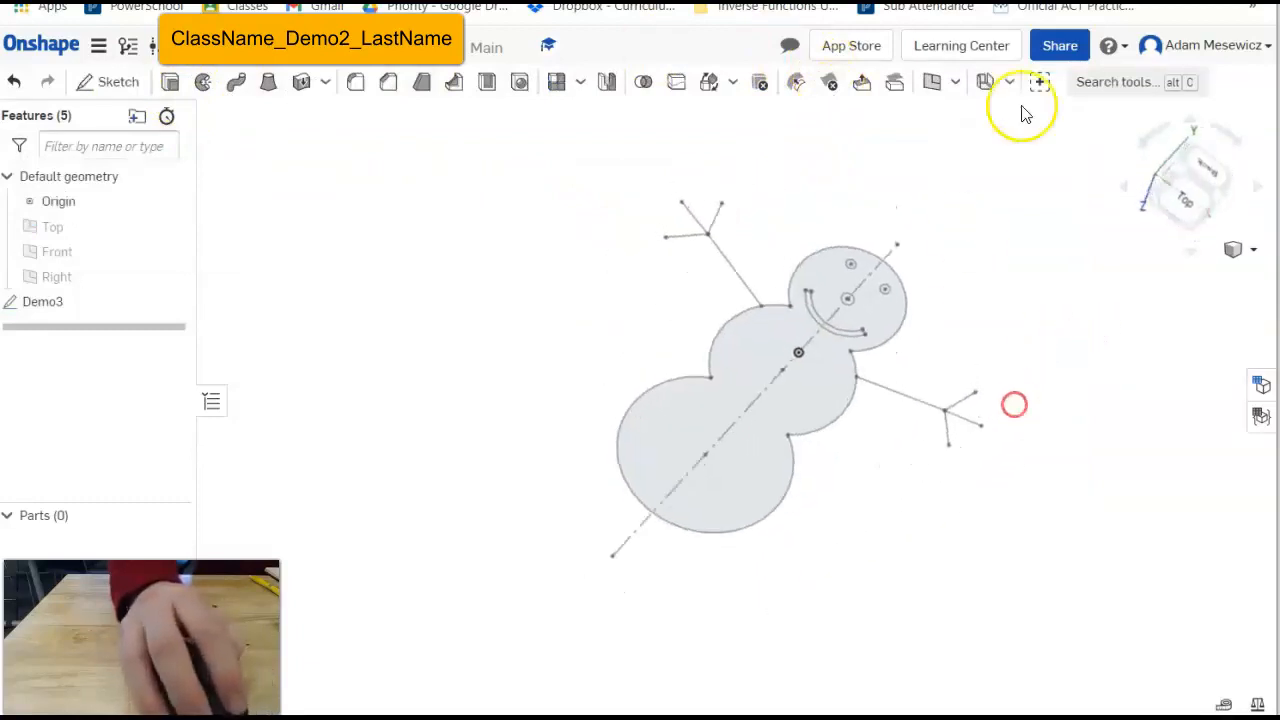
pyautogui.click(1061, 52)
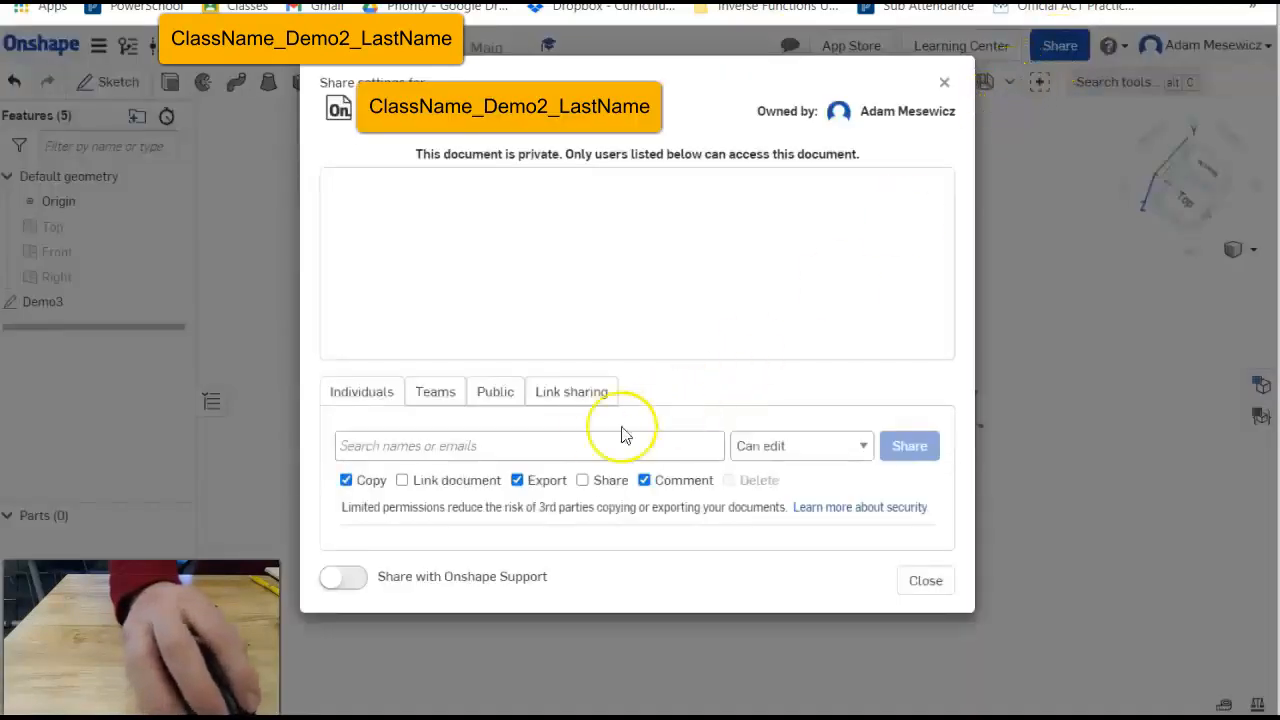
# Share the document with the recipient's e-mail address, then close the share settings.
pyautogui.click(558, 450)
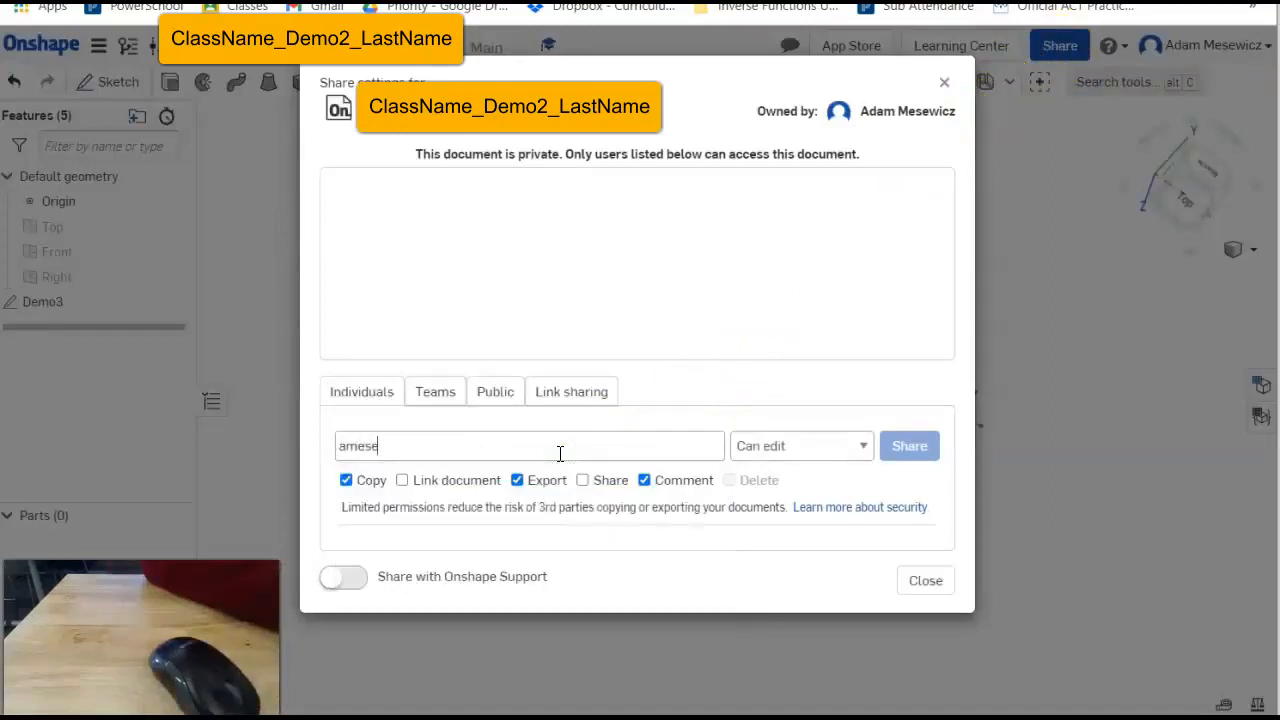
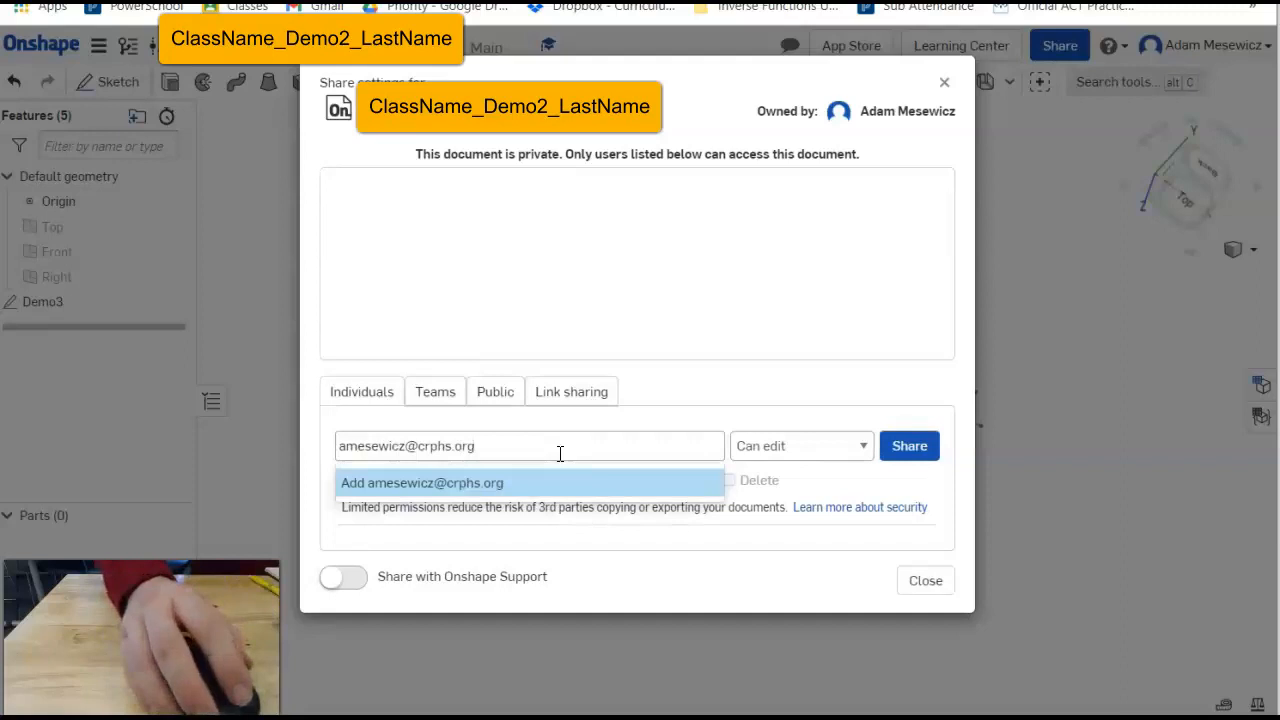
pyautogui.click(929, 460)
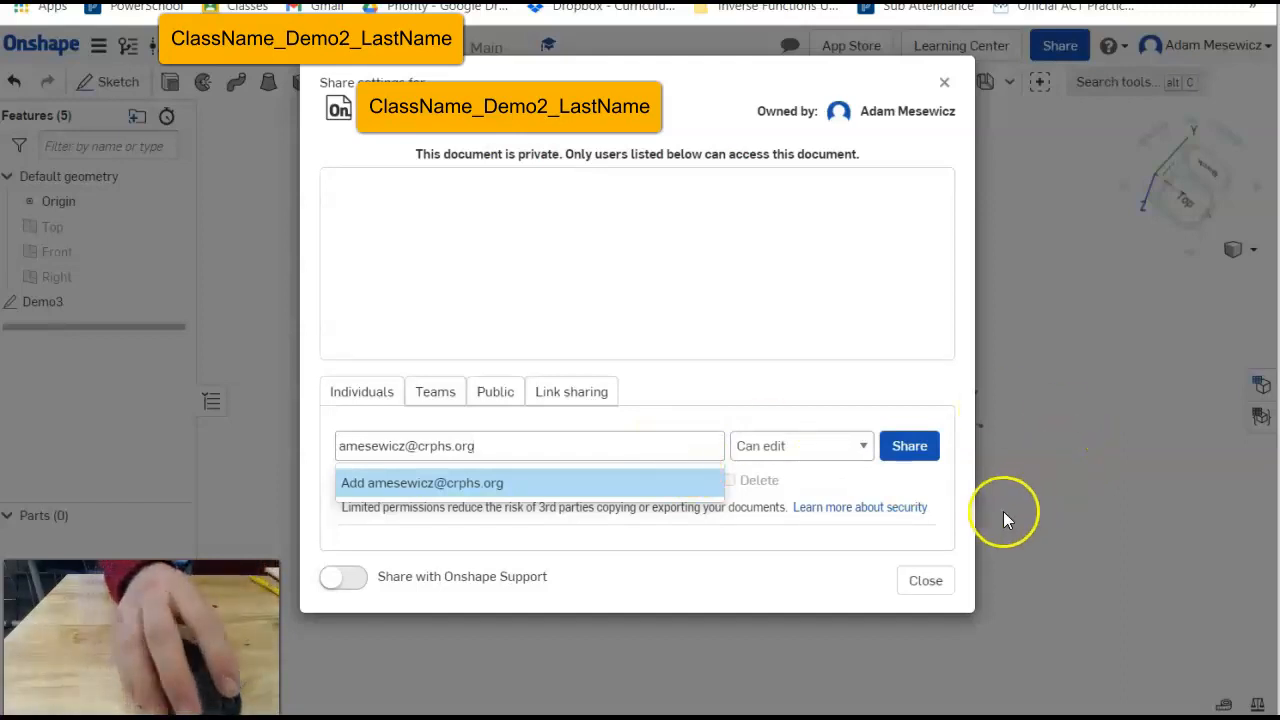
pyautogui.click(926, 581)
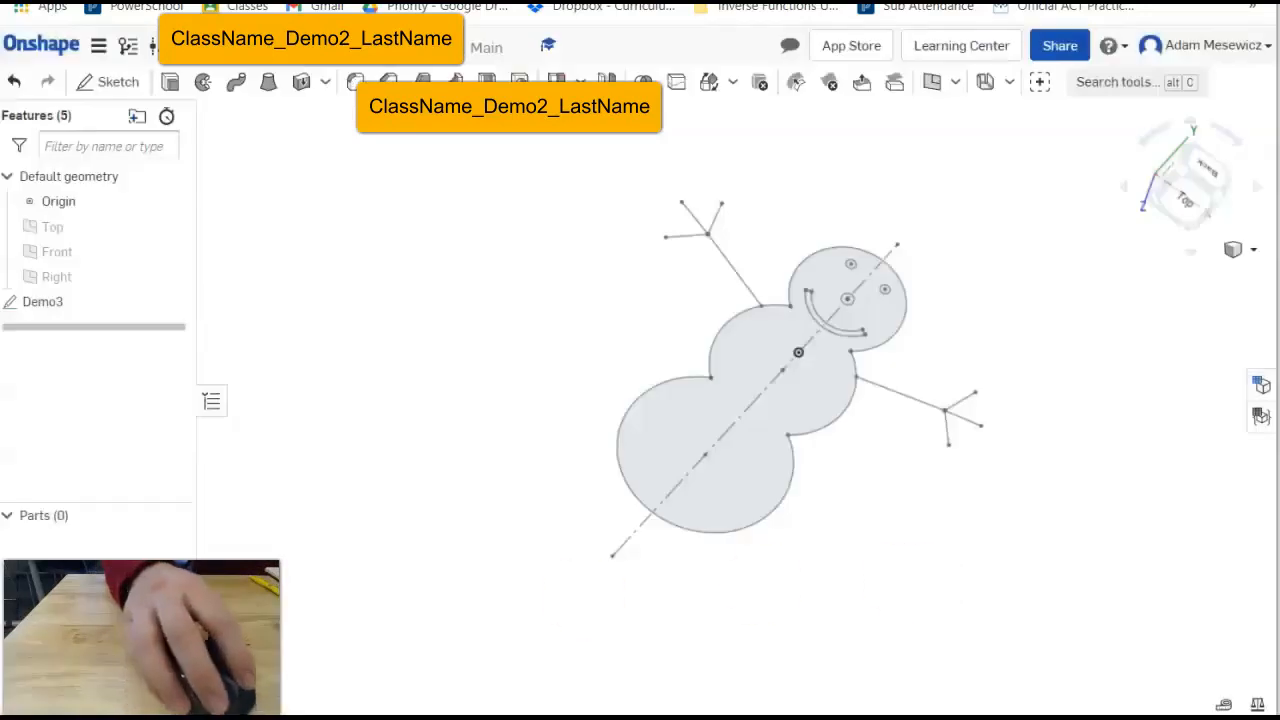